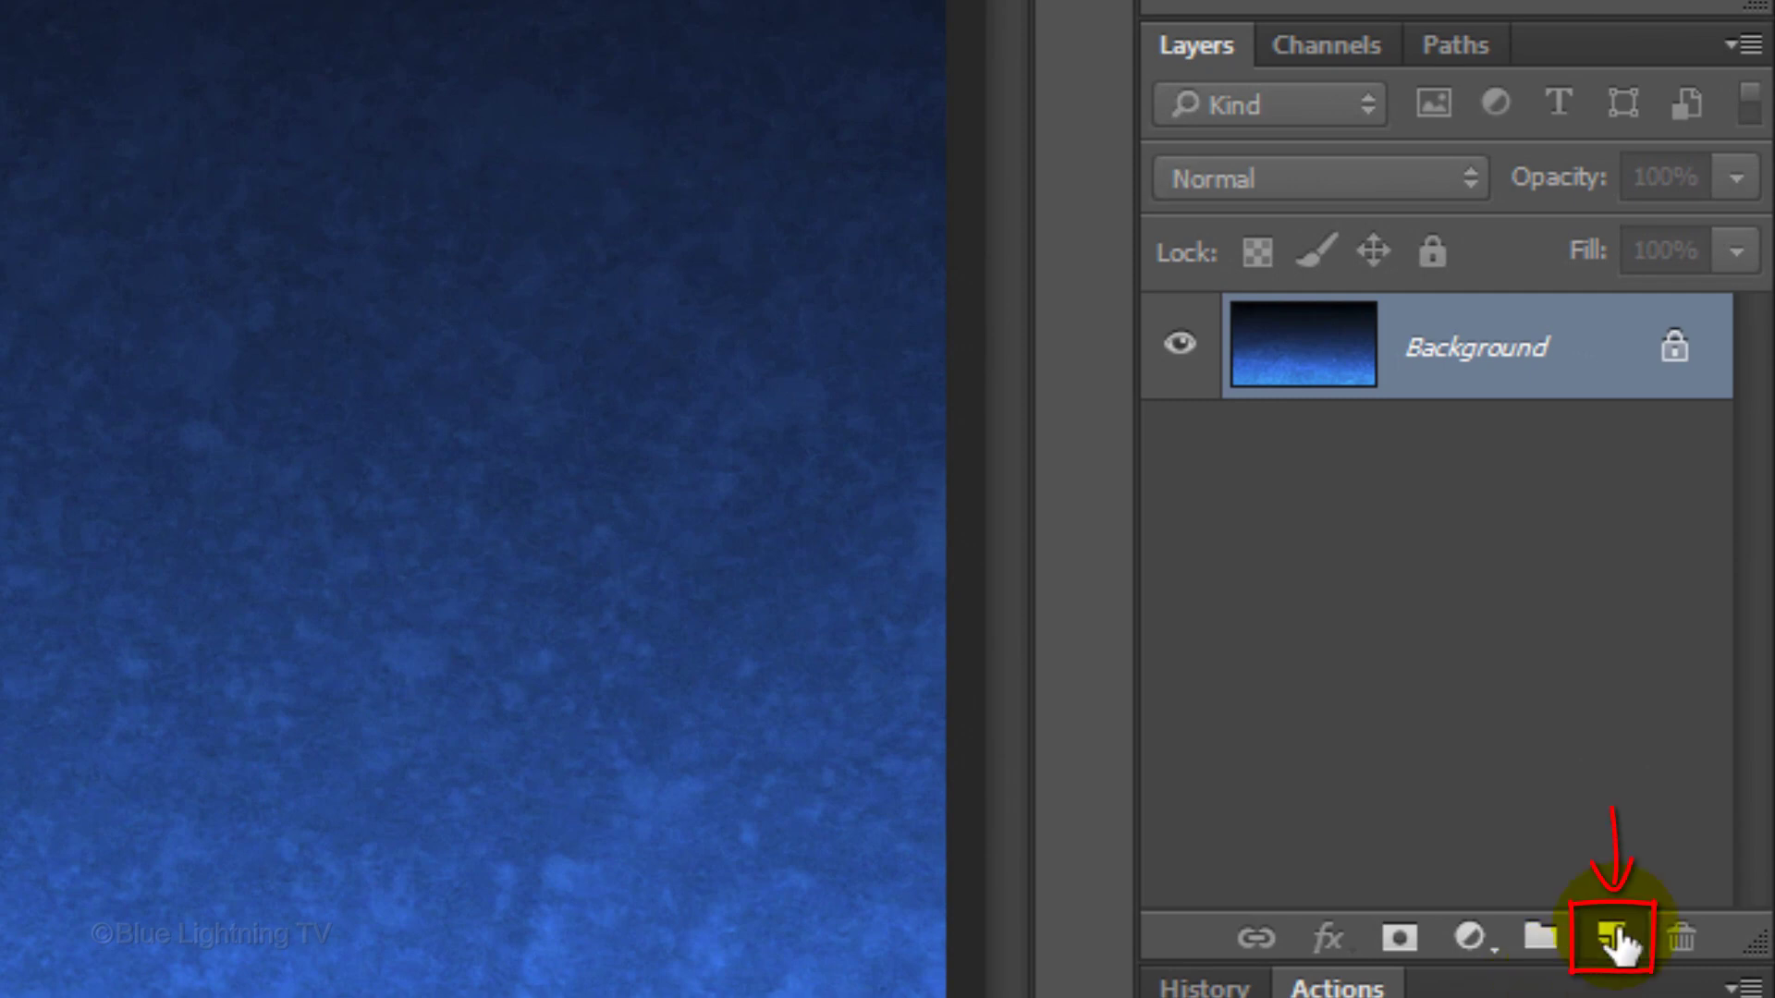
Add a new Layer 1 above the icy Background and fill it solid black
{"action": "left_click", "coordinate": [1614, 940]}
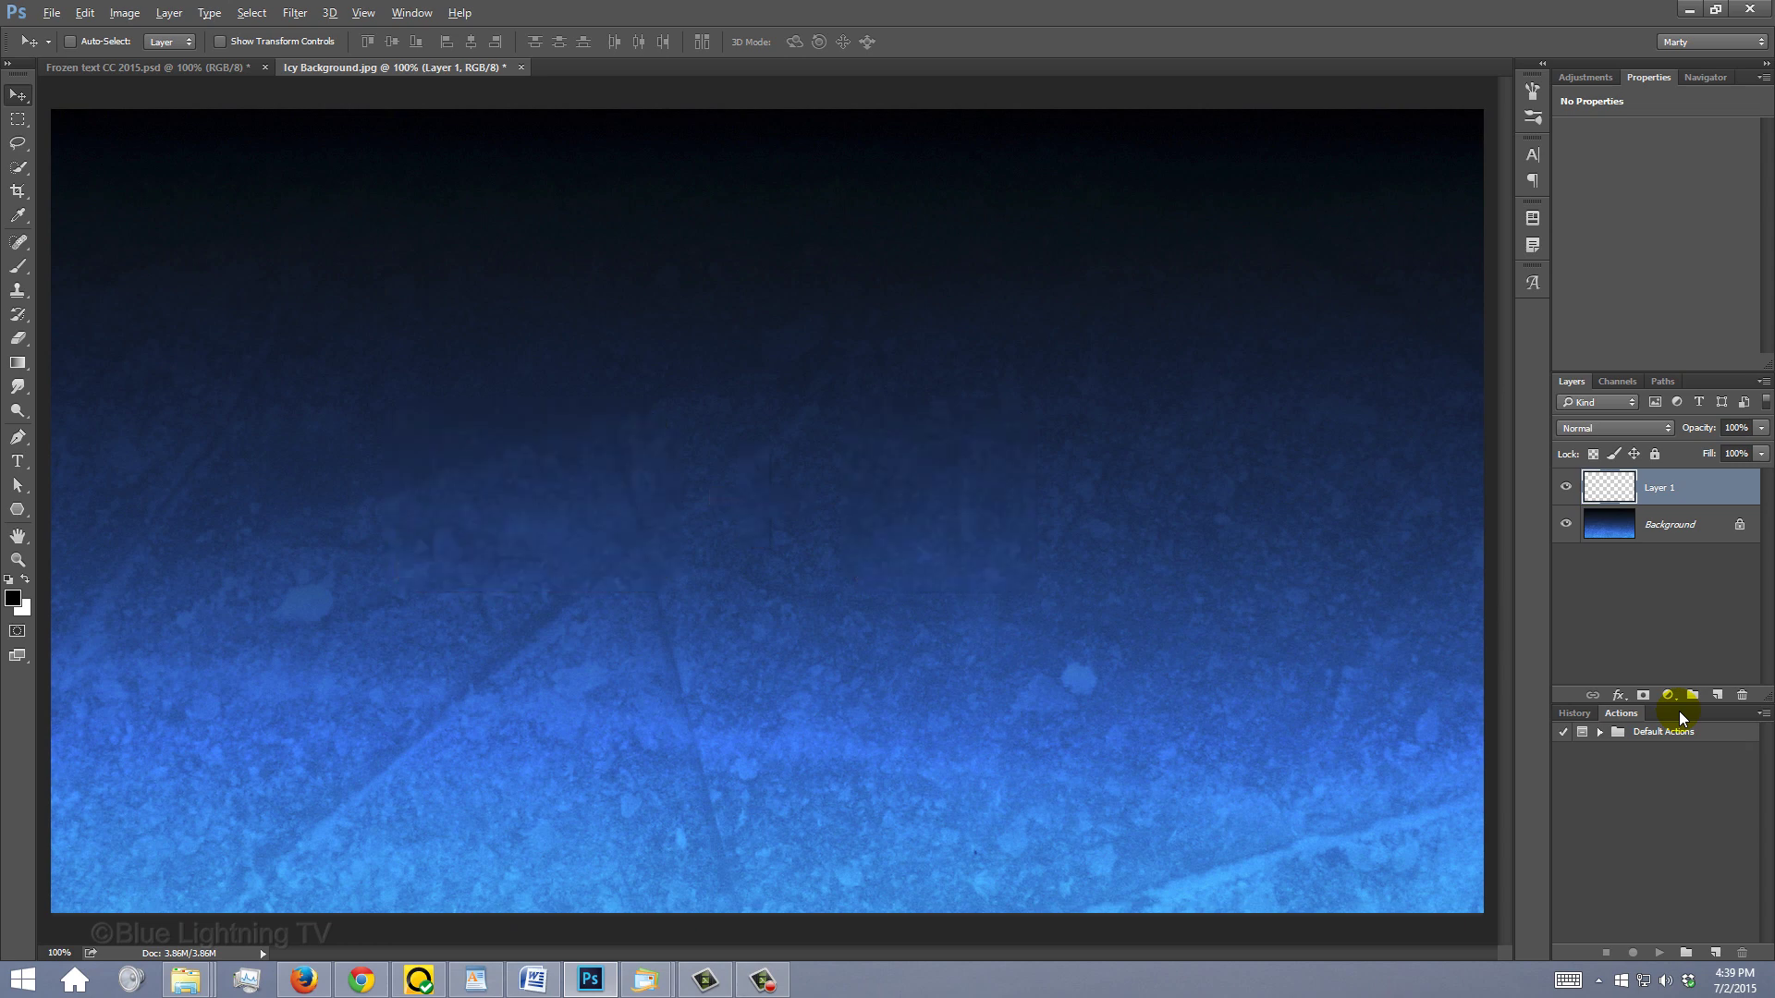
{"action": "key", "text": "alt+Delete"}
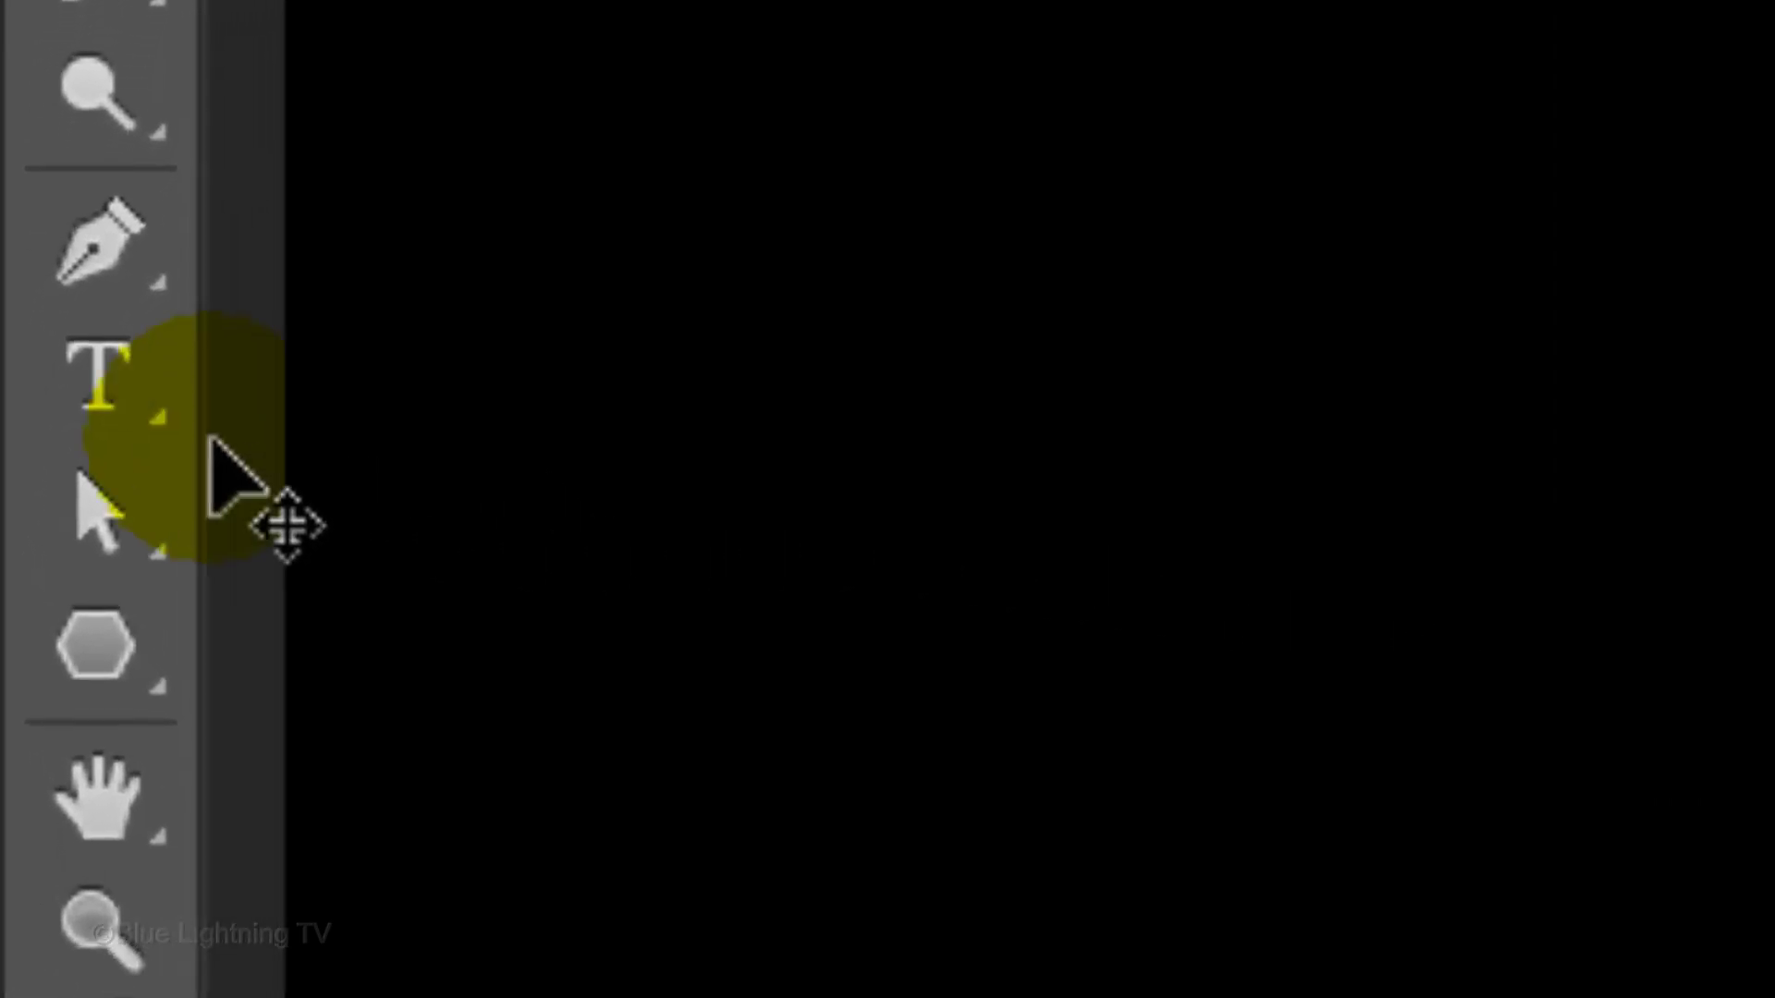
Pick the Horizontal Type Tool and set the font to Runy Tunes Revisited NF
{"action": "left_click", "coordinate": [18, 464]}
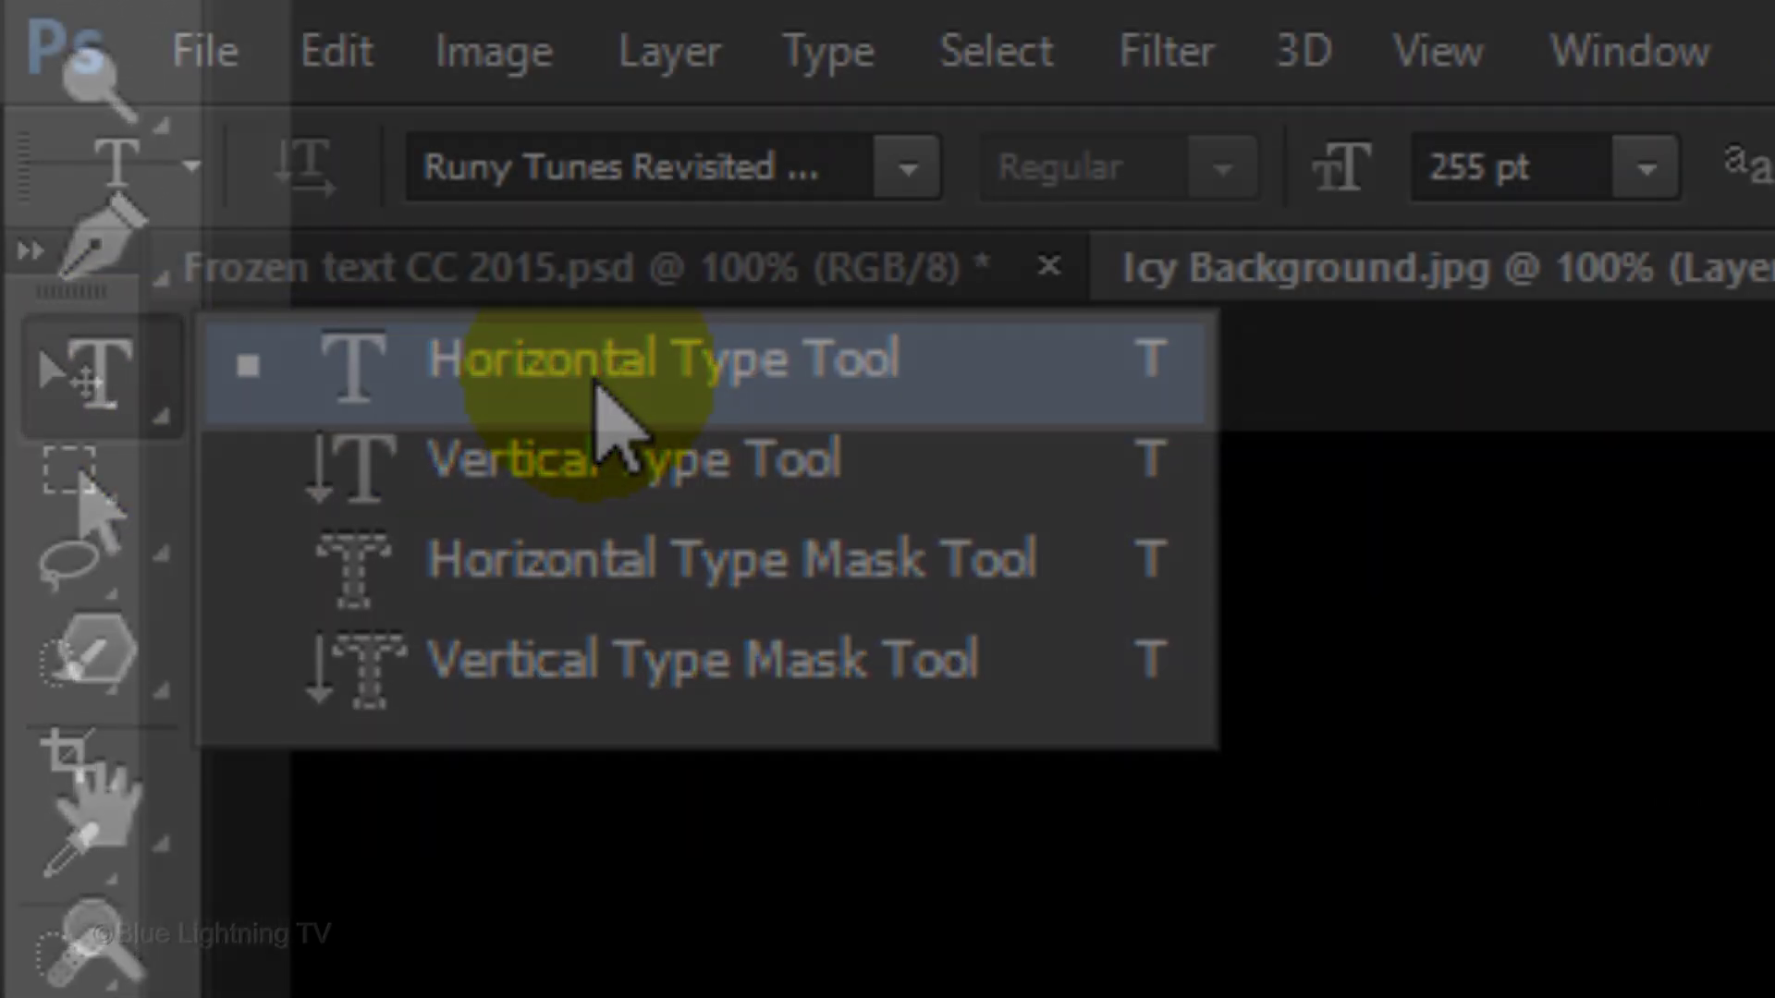
{"action": "left_click", "coordinate": [601, 370]}
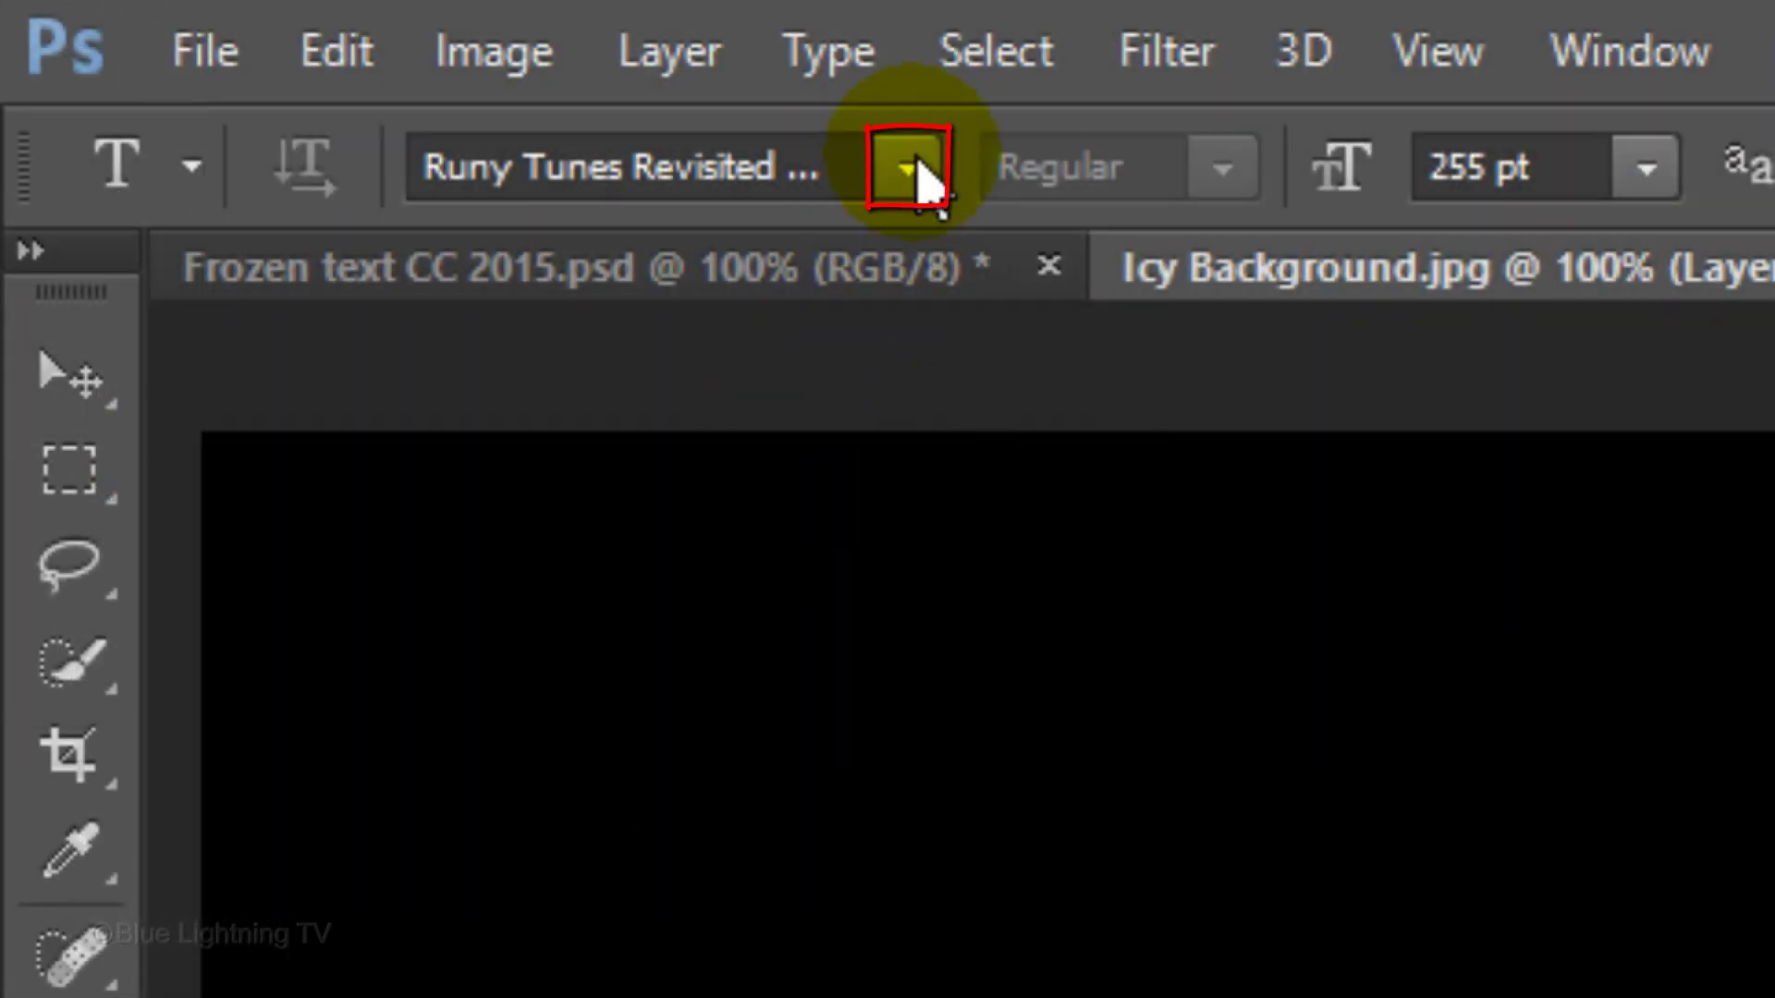
{"action": "left_click", "coordinate": [911, 169]}
{"action": "type", "text": "runy"}
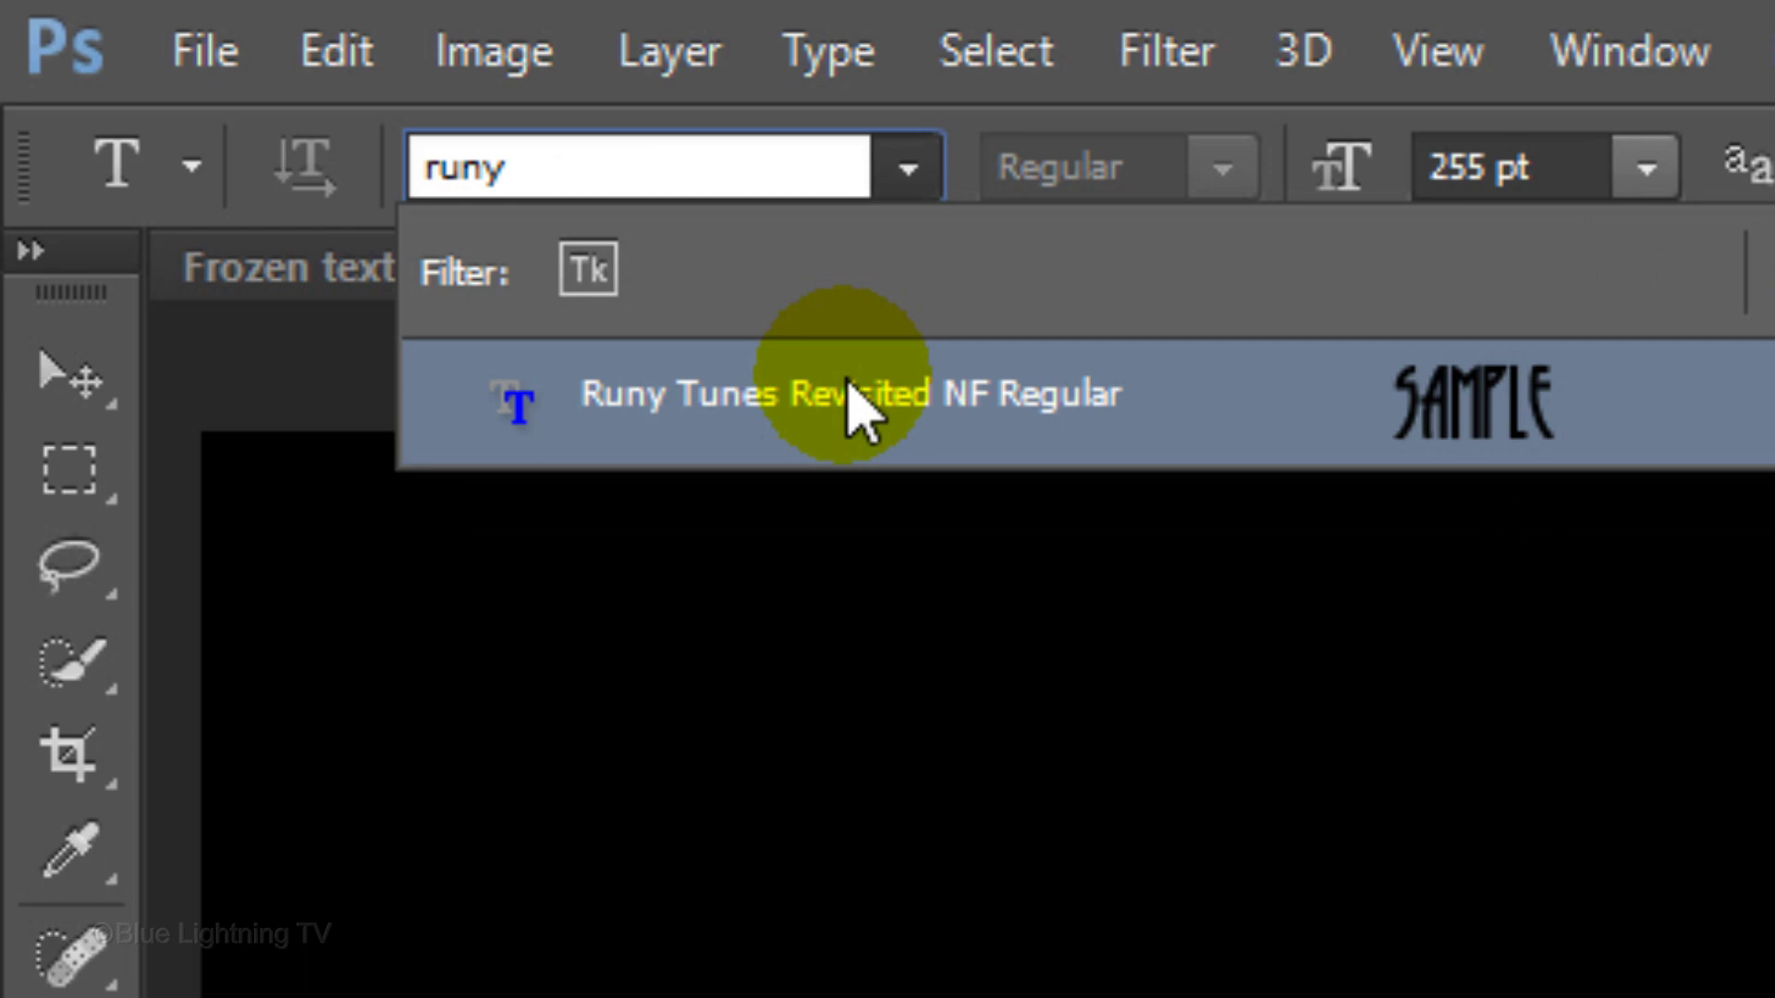
{"action": "left_click", "coordinate": [860, 407]}
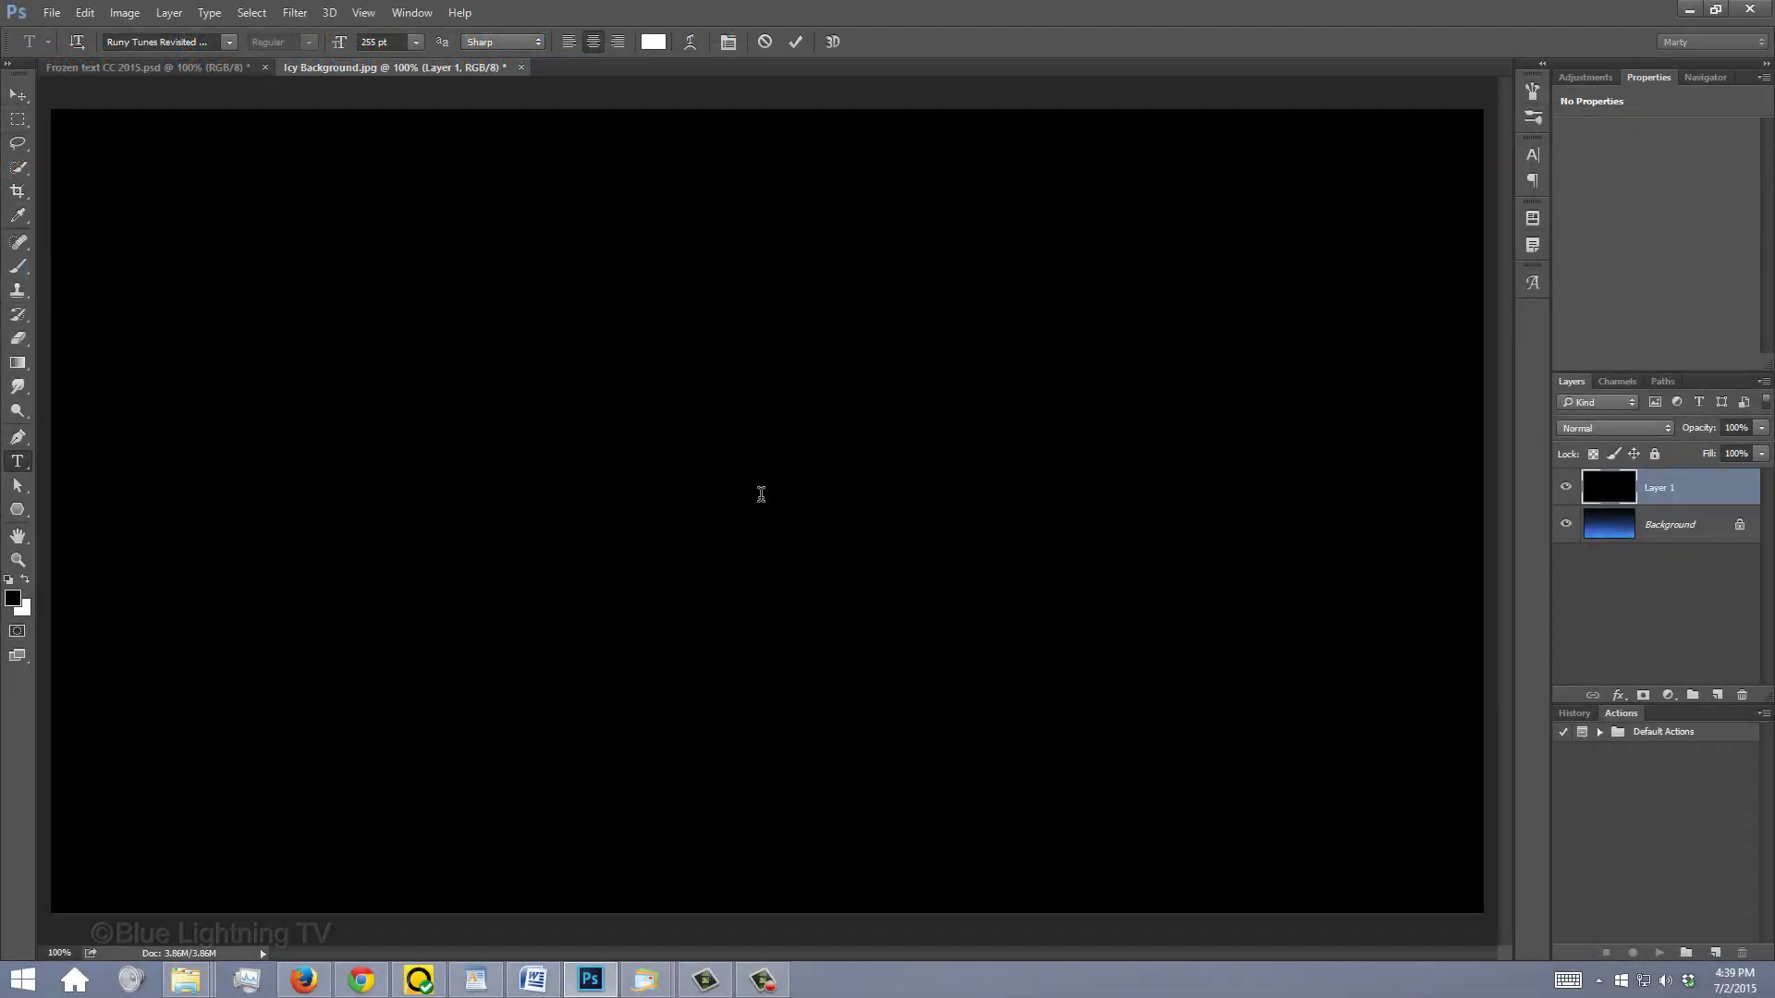
Type FROZEN at the canvas centre and commit the text
{"action": "left_click", "coordinate": [761, 495]}
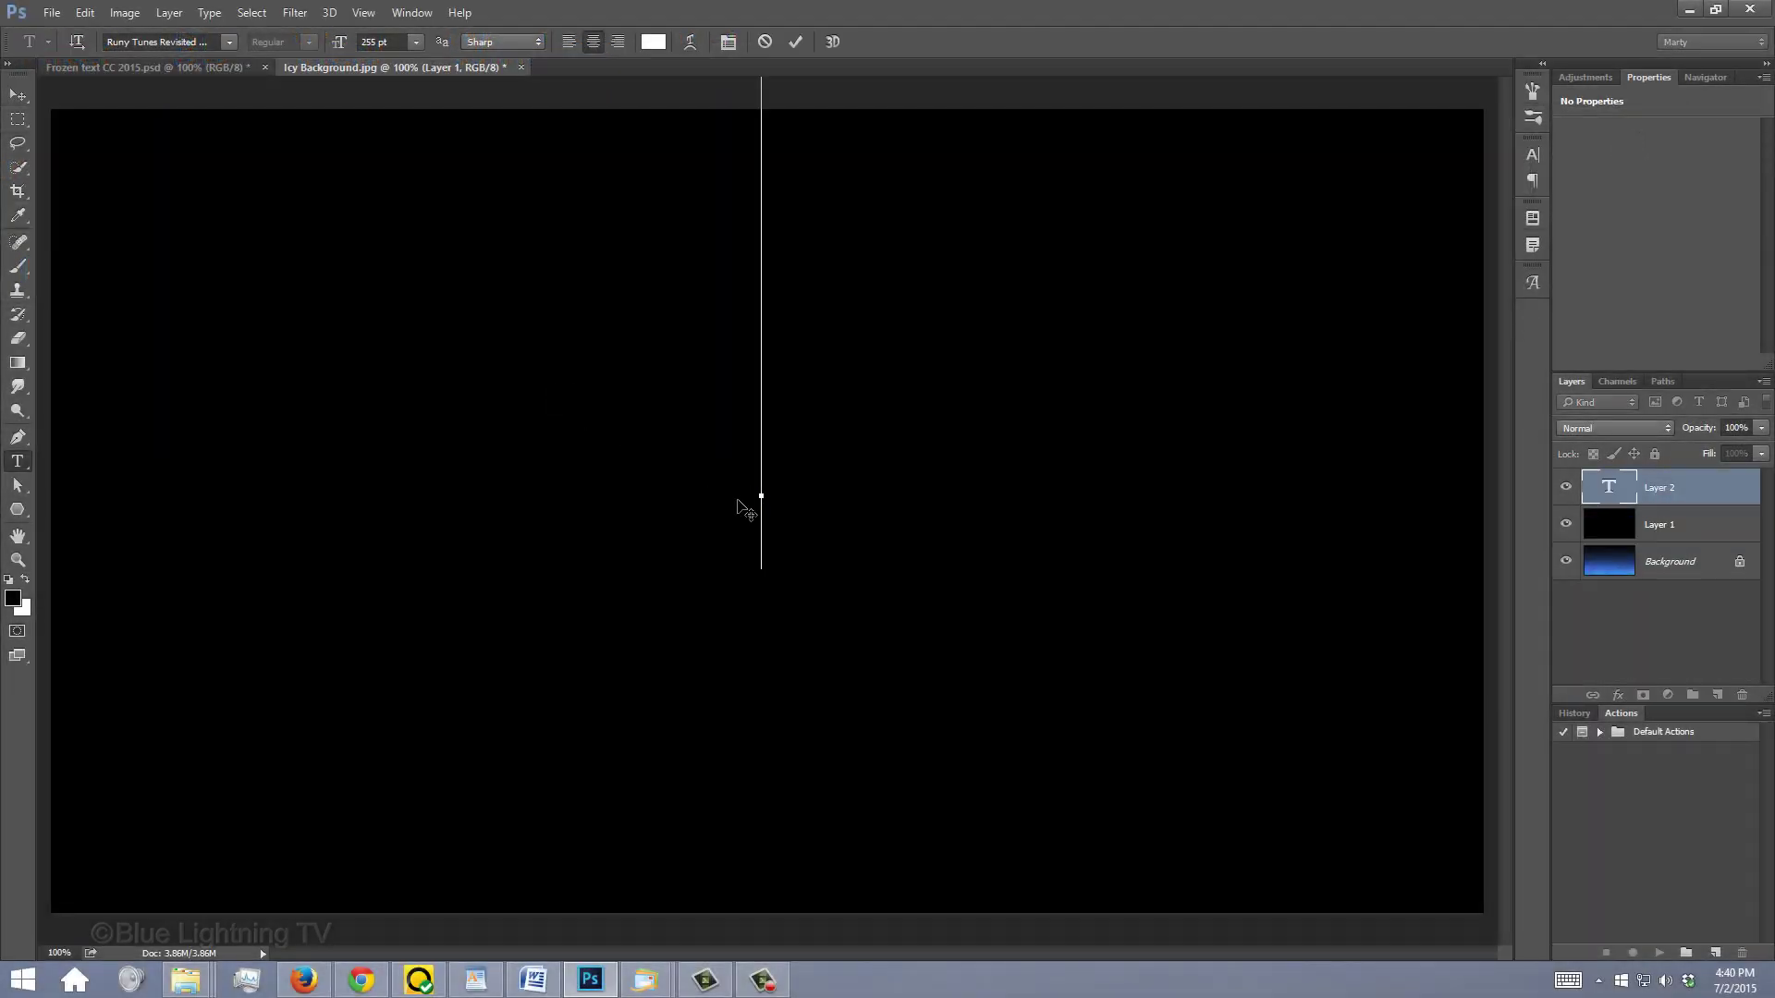
{"action": "type", "text": "FROZEN"}
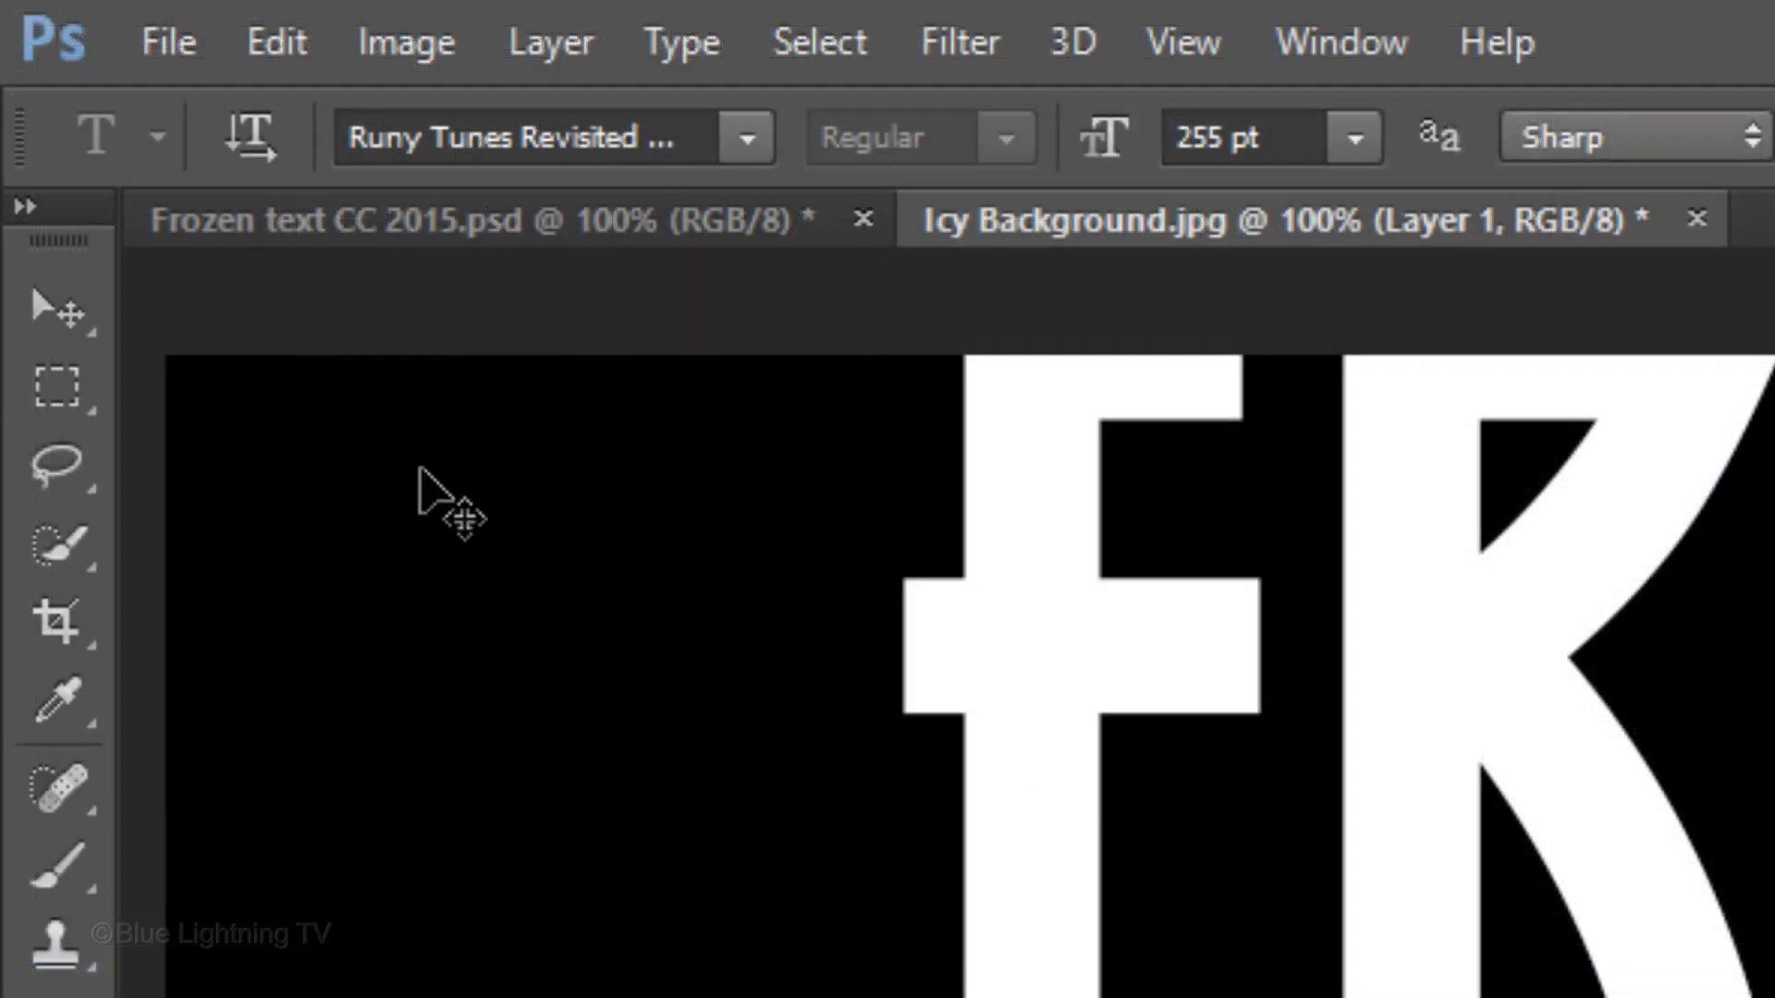
{"action": "left_click", "coordinate": [18, 95]}
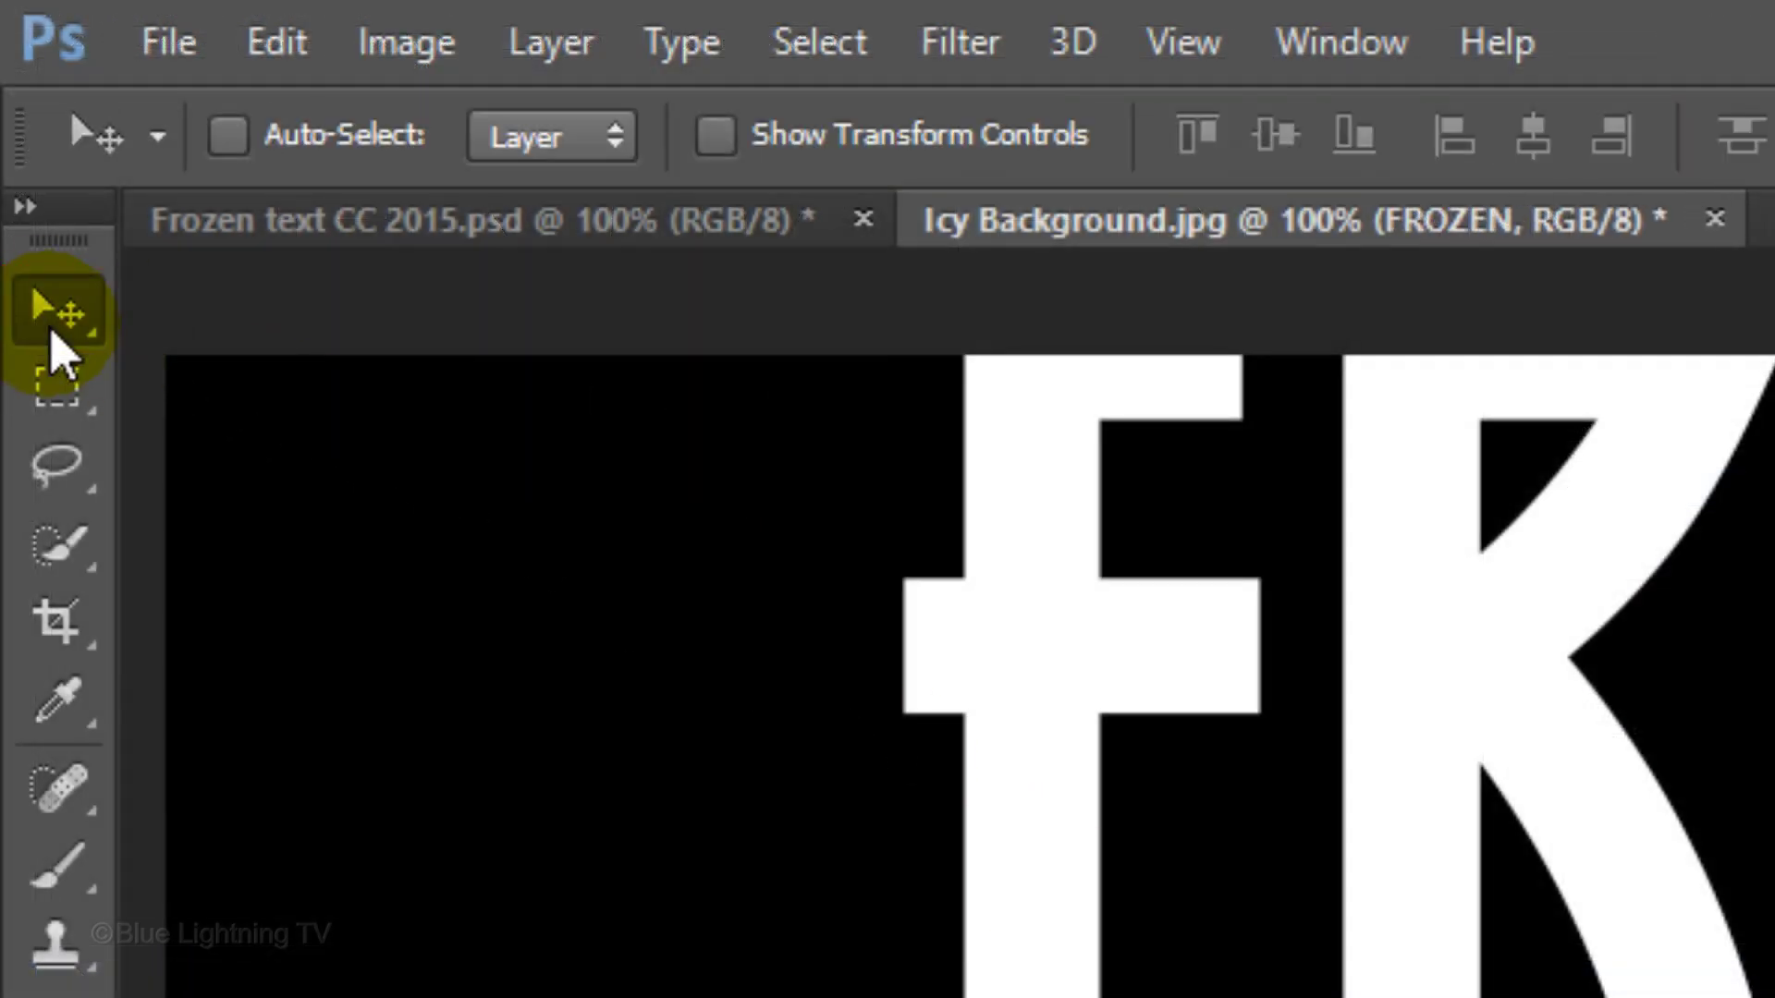
Centre the FROZEN text horizontally on the canvas and nudge it lower
{"action": "key", "text": "ctrl+a"}
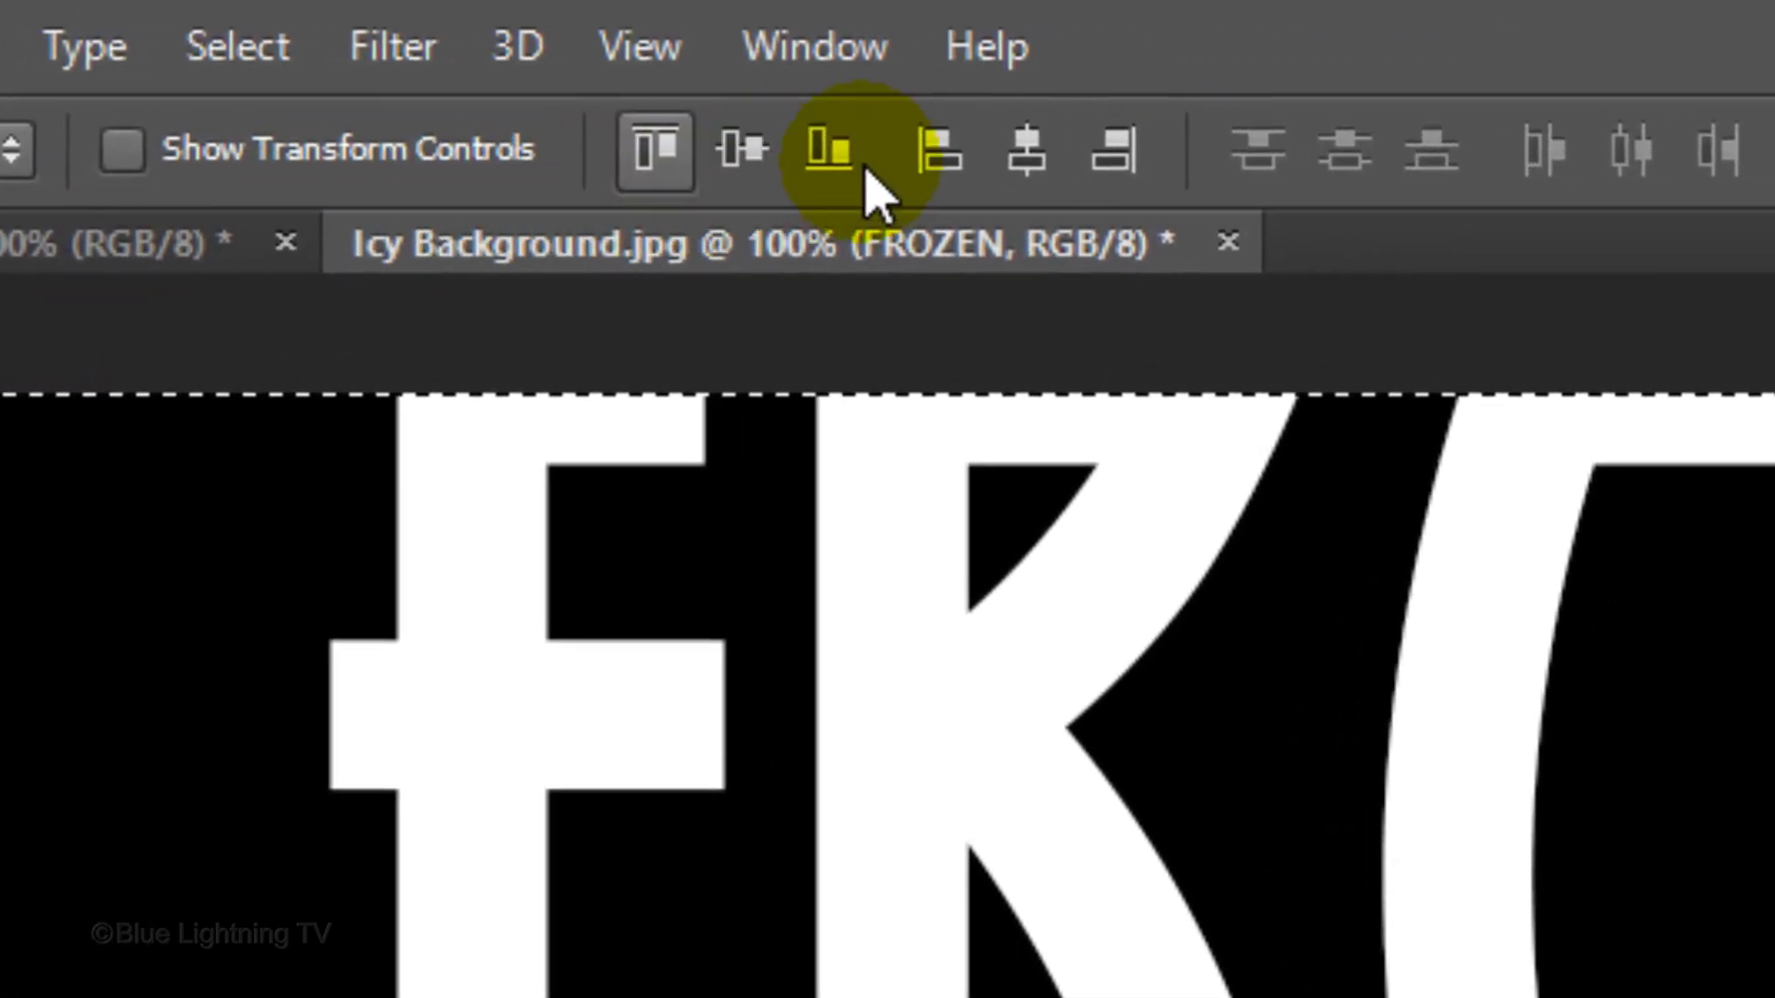
{"action": "left_click", "coordinate": [1532, 136]}
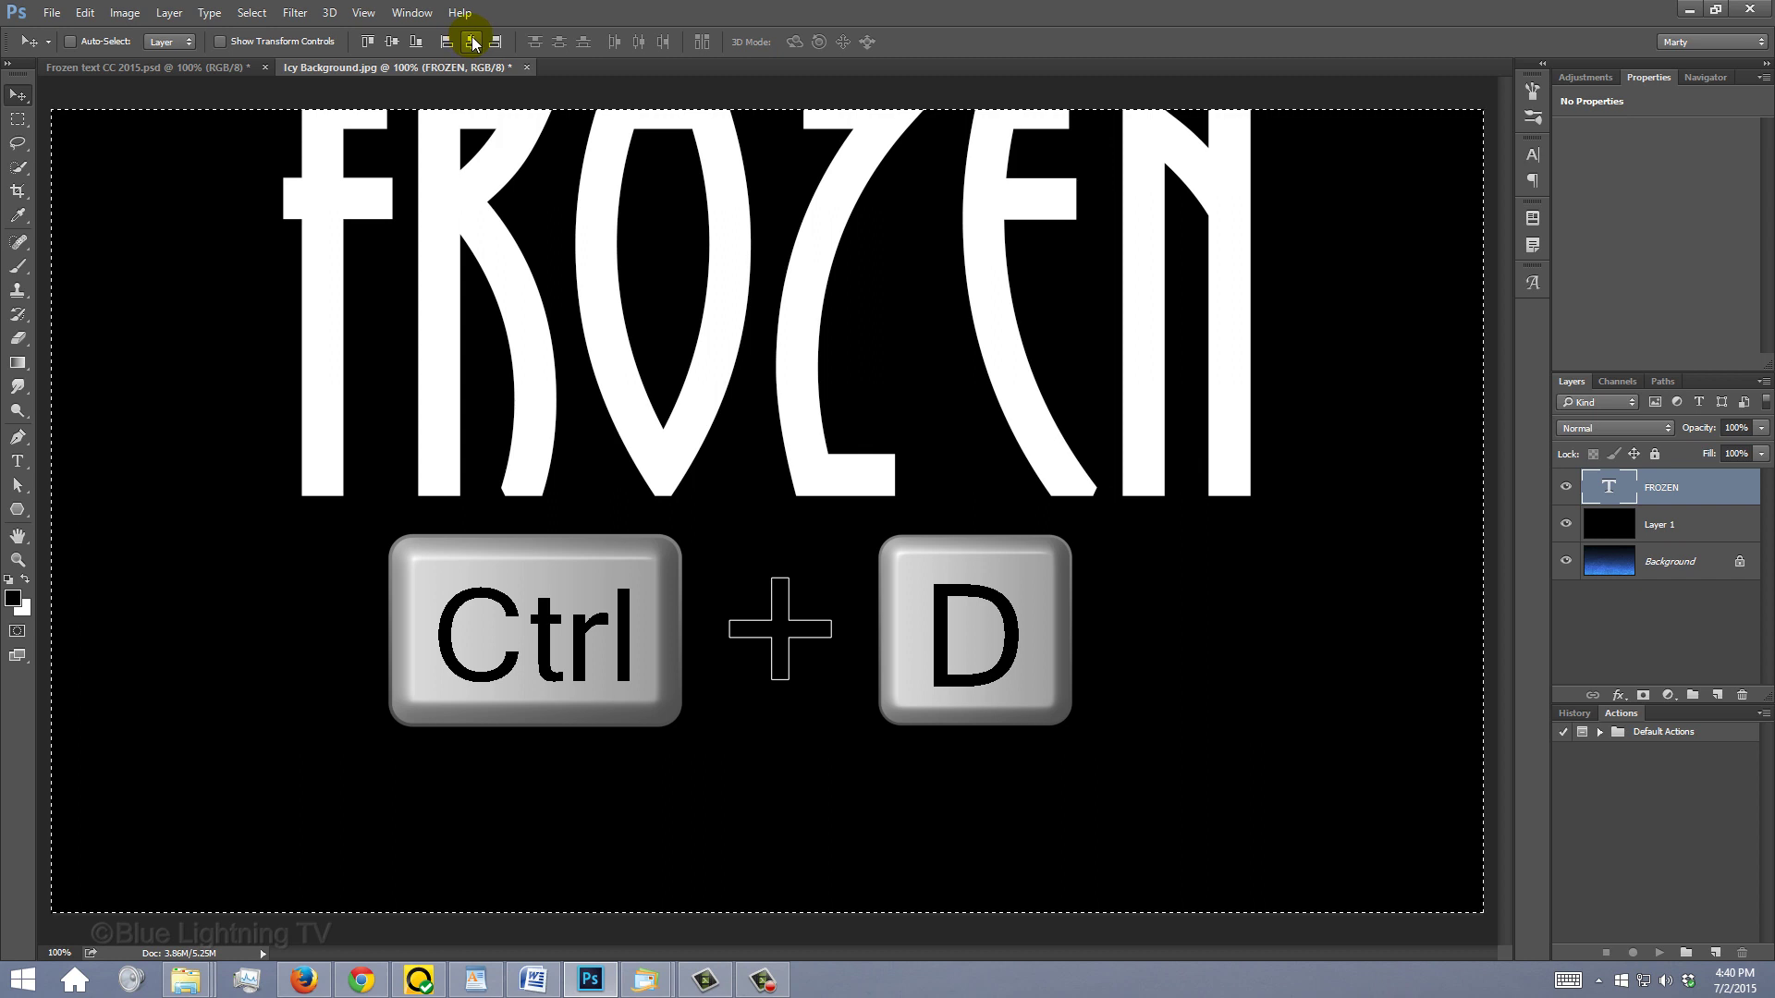
{"action": "key", "text": "ctrl+d"}
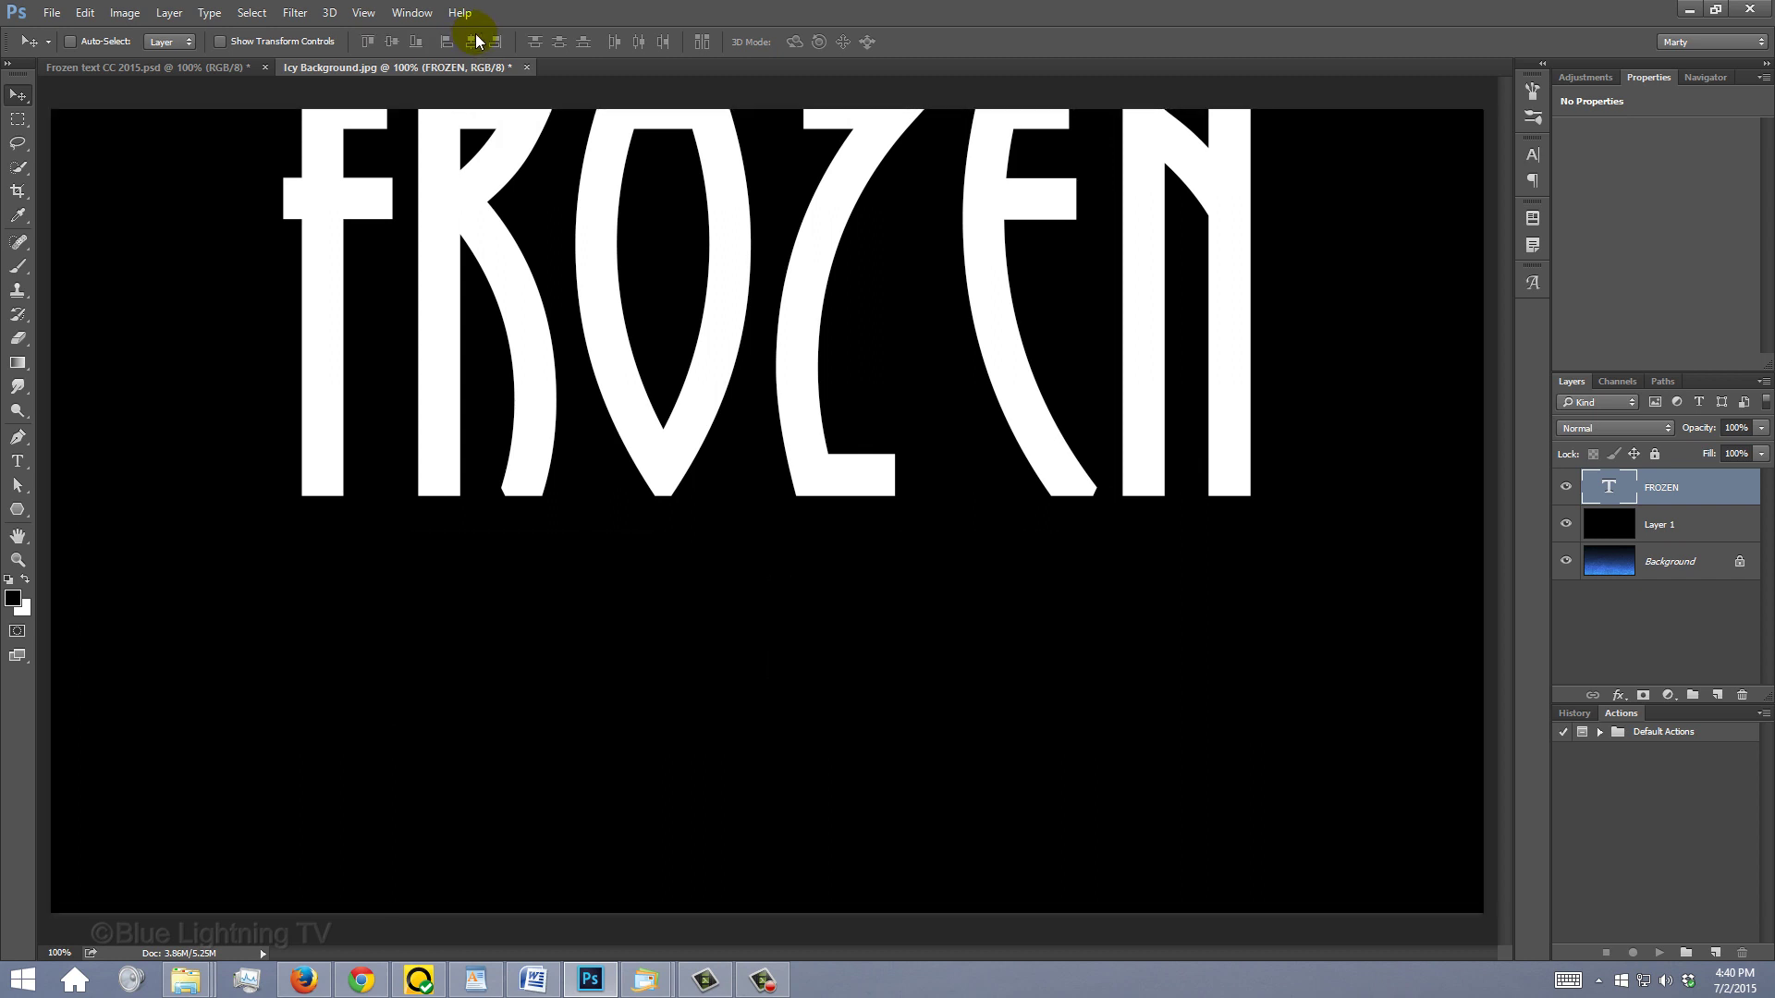
{"action": "key", "text": "Up"}
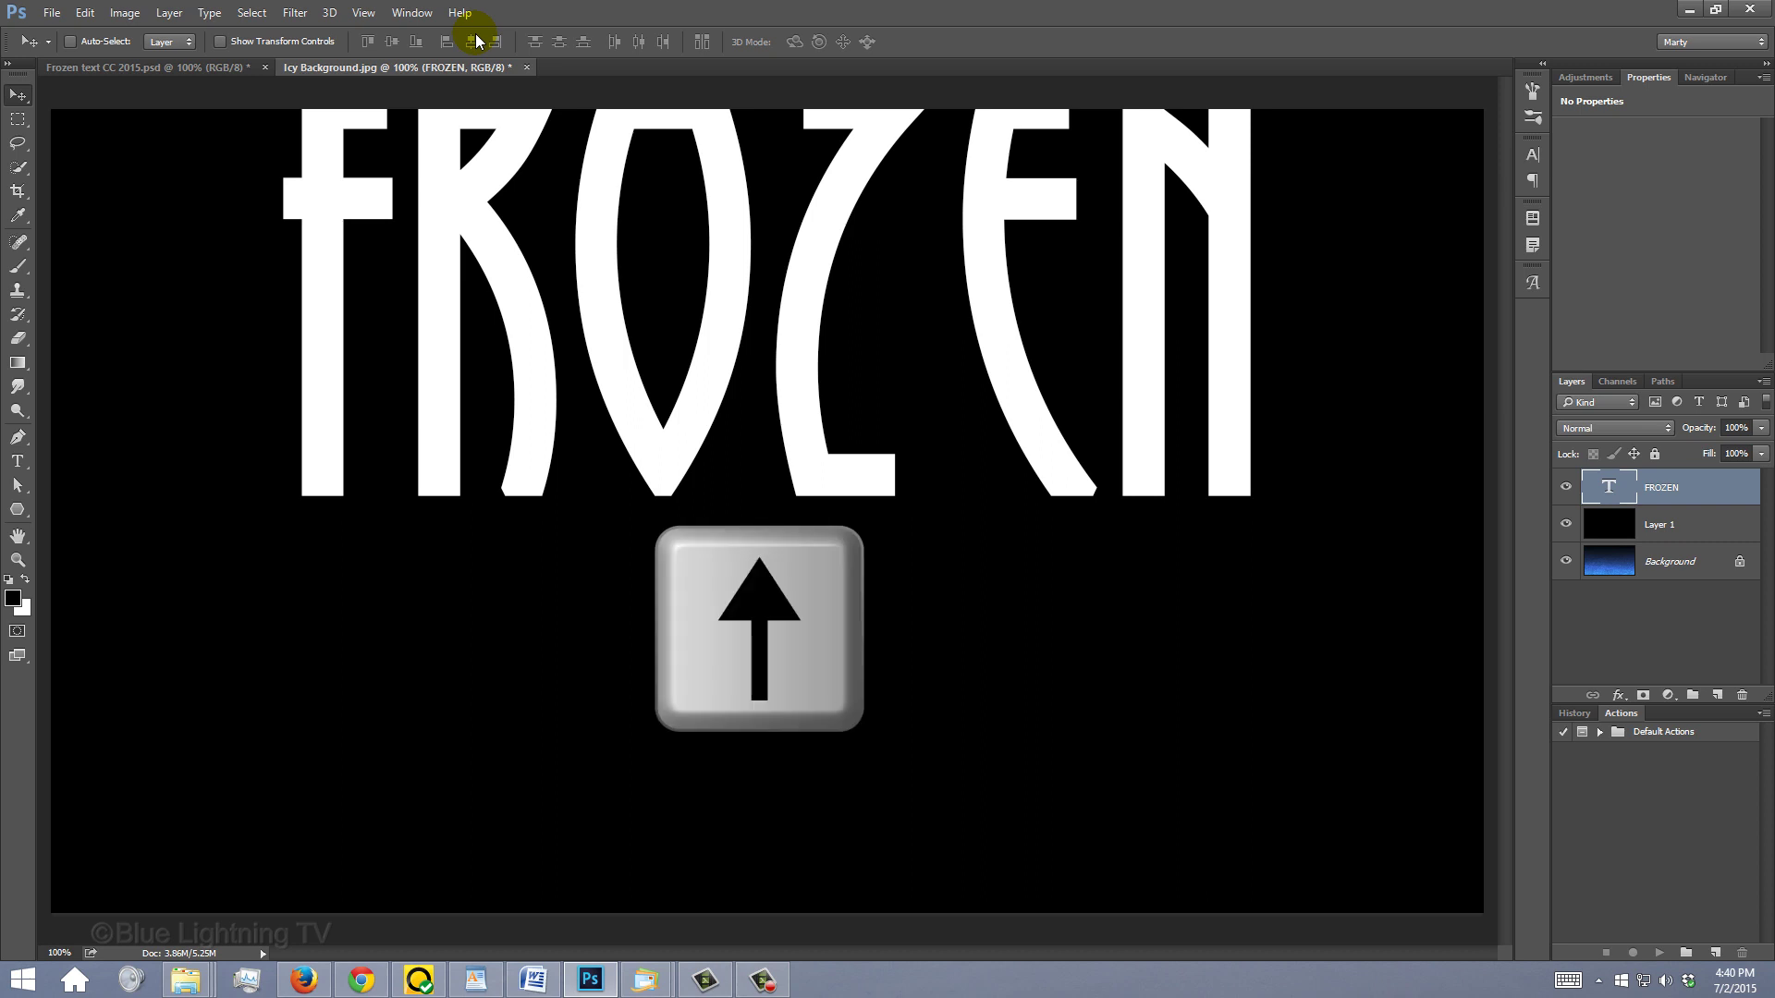
{"action": "key", "text": "Down"}
{"action": "key", "text": "shift+Down"}
{"action": "key", "text": "shift+Down"}
{"action": "key", "text": "shift+Down"}
{"action": "key", "text": "shift+Down"}
{"action": "key", "text": "shift+Down"}
{"action": "key", "text": "shift+Down"}
{"action": "key", "text": "shift+Down"}
{"action": "key", "text": "shift+Down"}
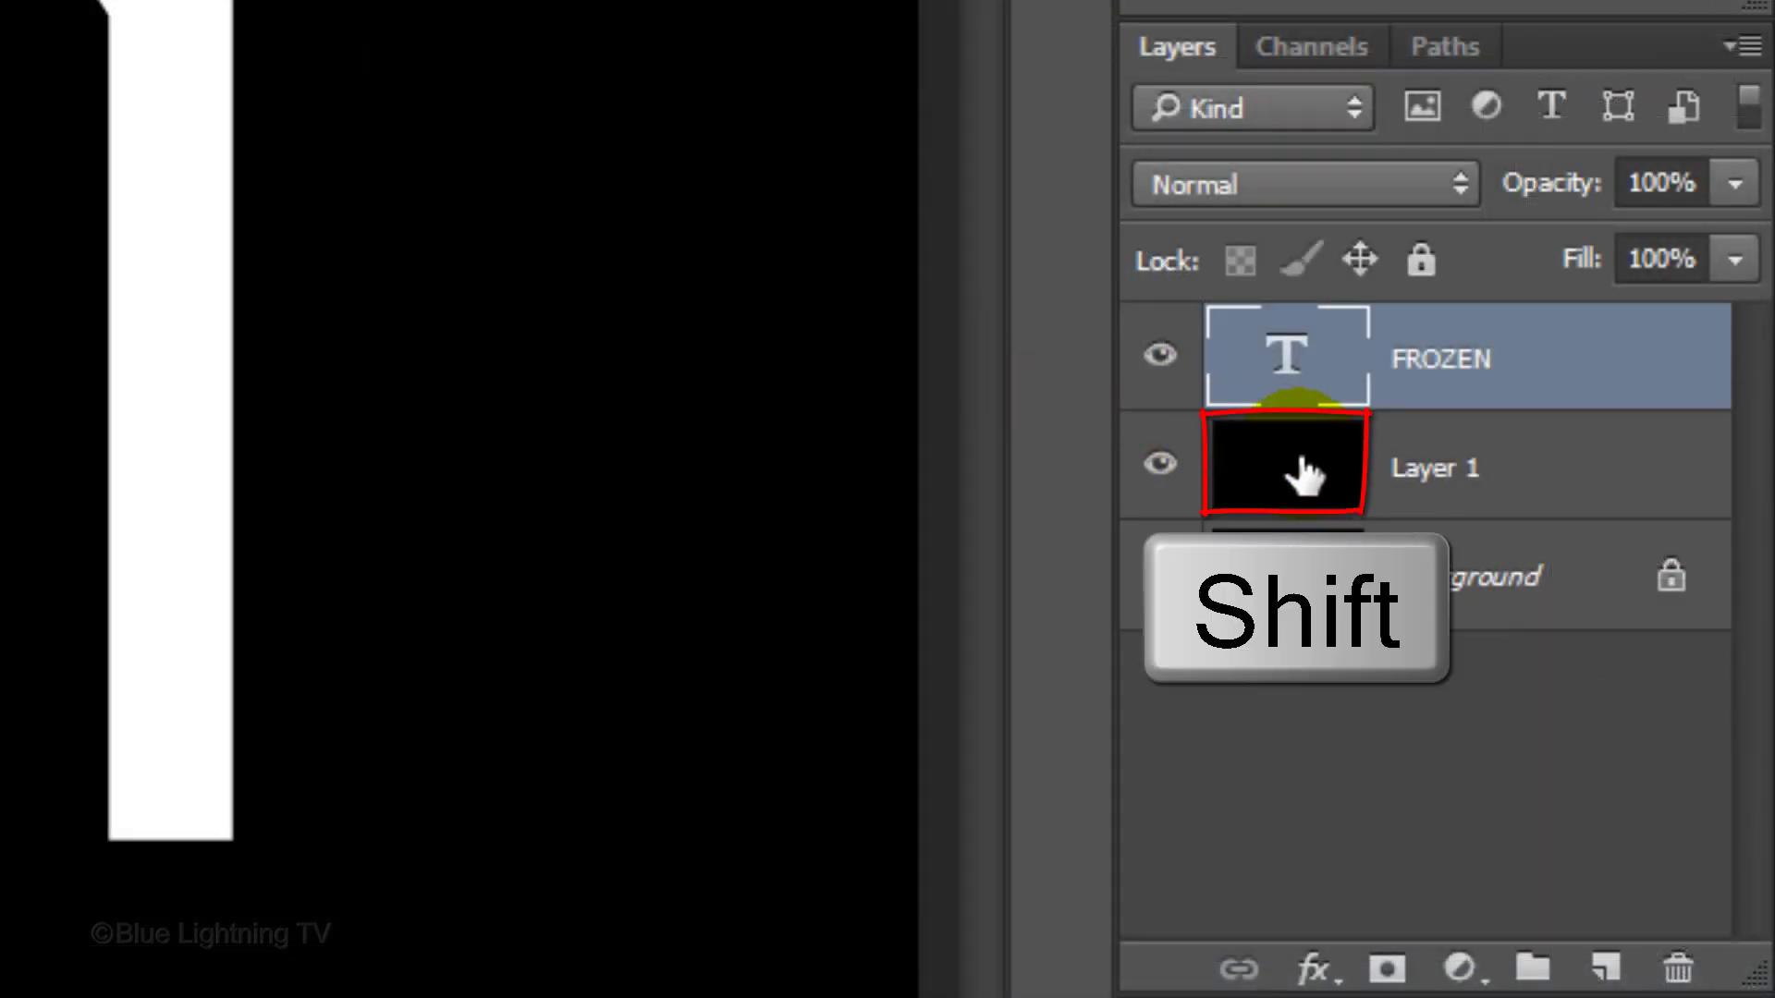
Select FROZEN together with black Layer 1 and convert both into one smart object
{"action": "left_click", "coordinate": [1302, 476], "text": "shift"}
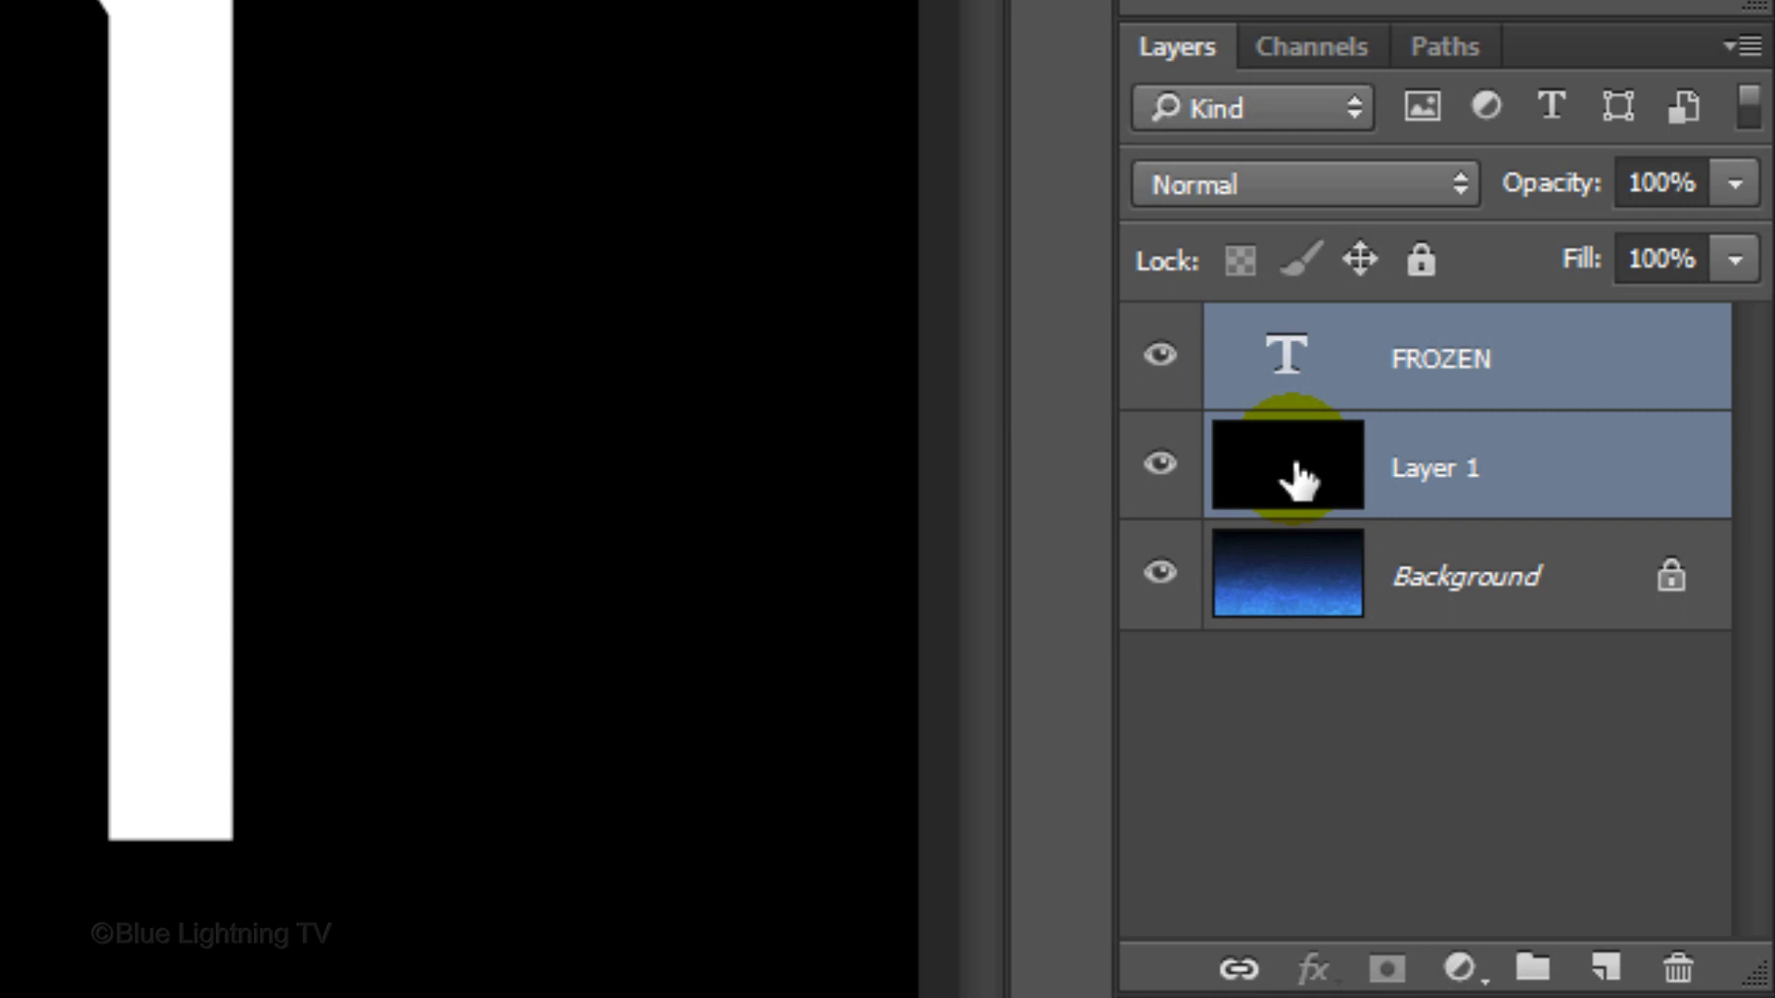
{"action": "left_click", "coordinate": [1726, 44]}
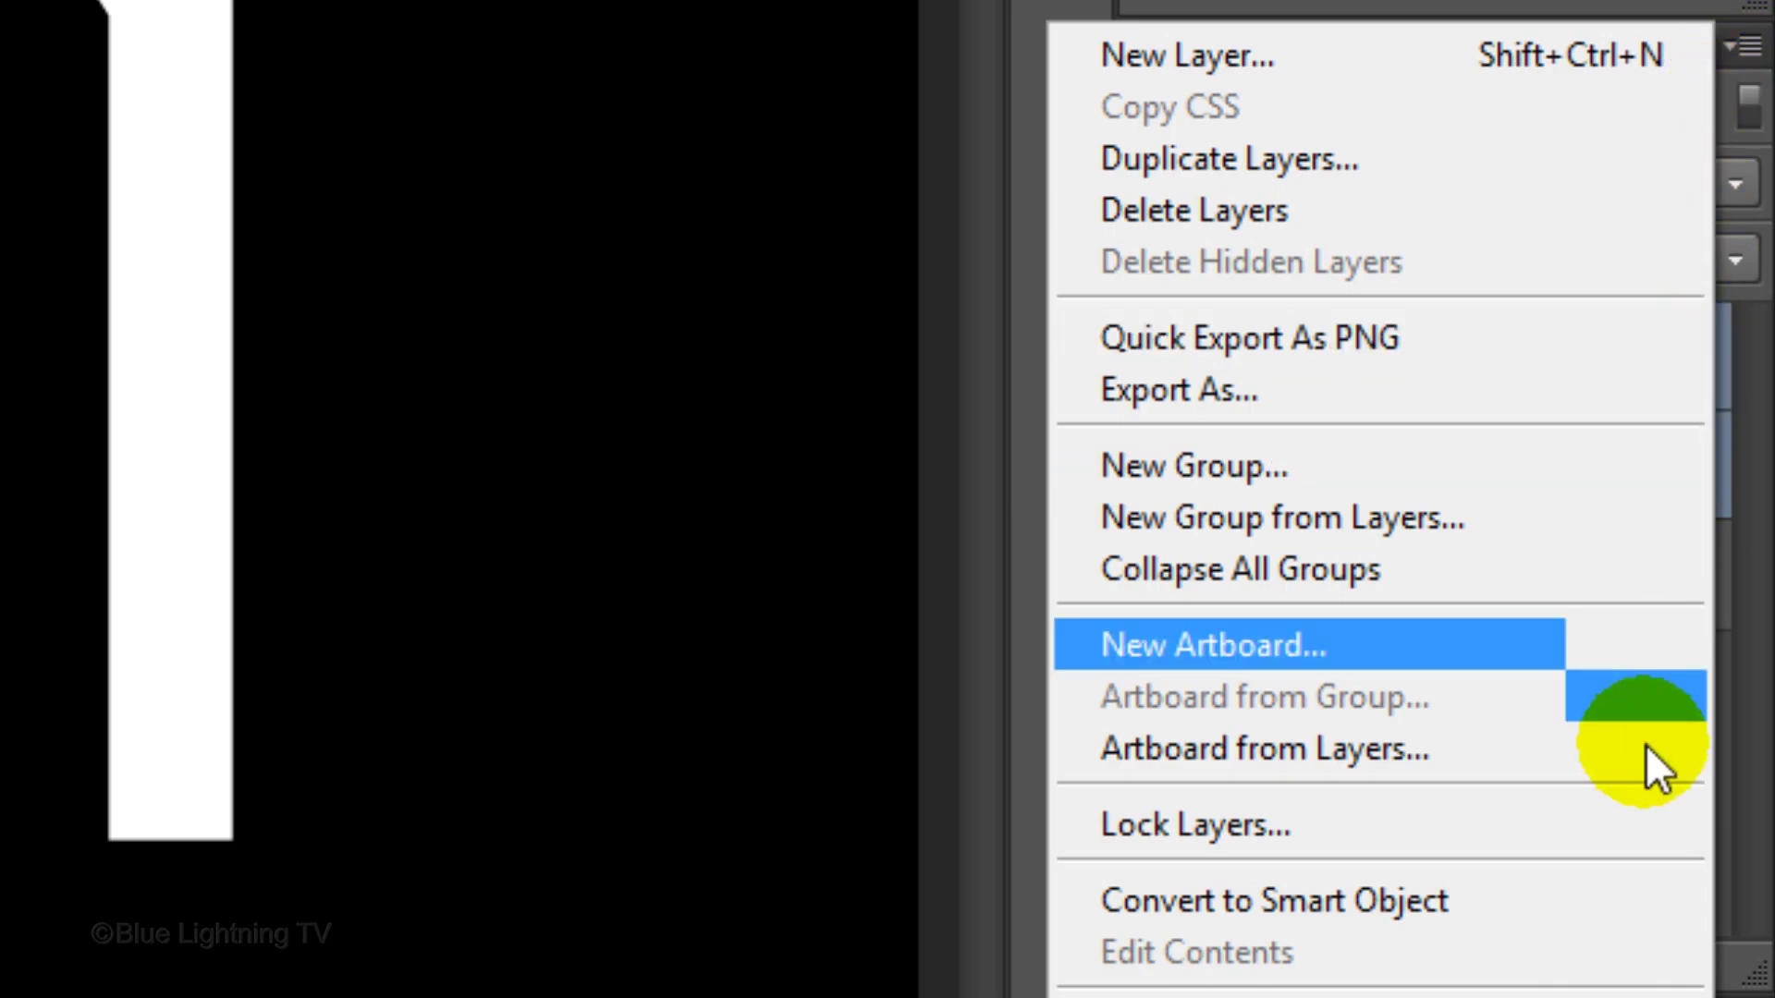
{"action": "left_click", "coordinate": [1599, 886]}
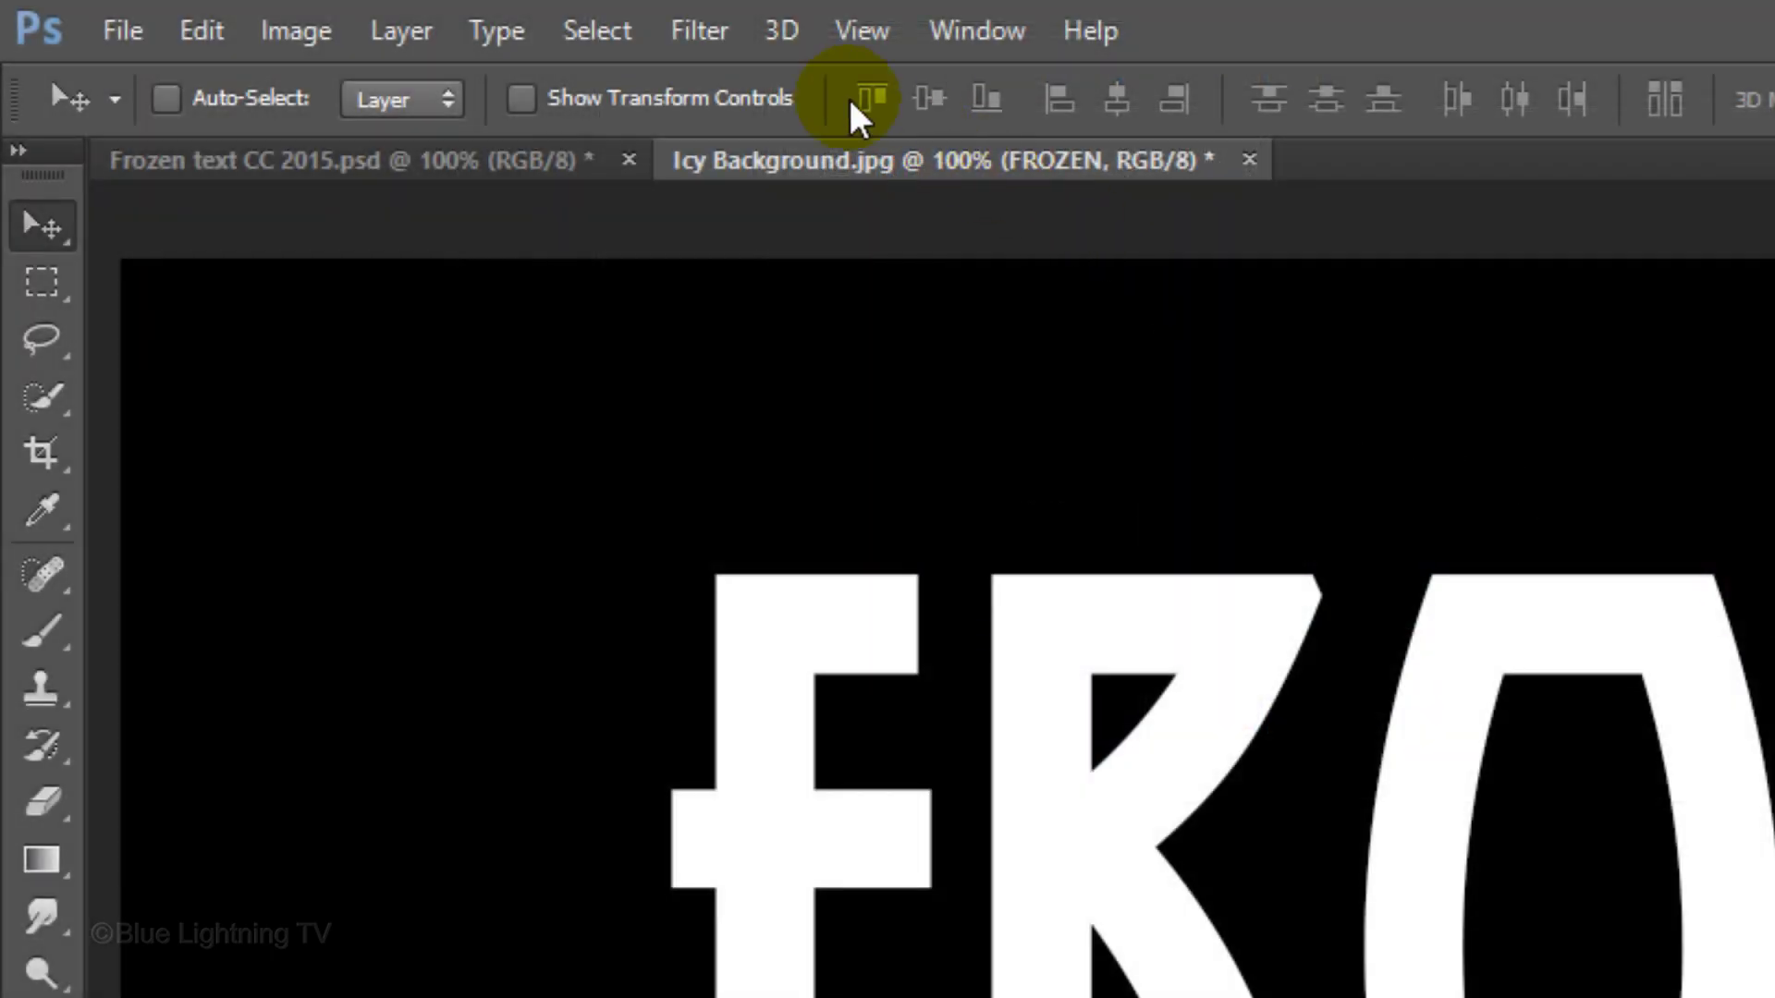
Apply a Crystallize filter at Cell Size 7 to the FROZEN smart object
{"action": "left_click", "coordinate": [701, 31]}
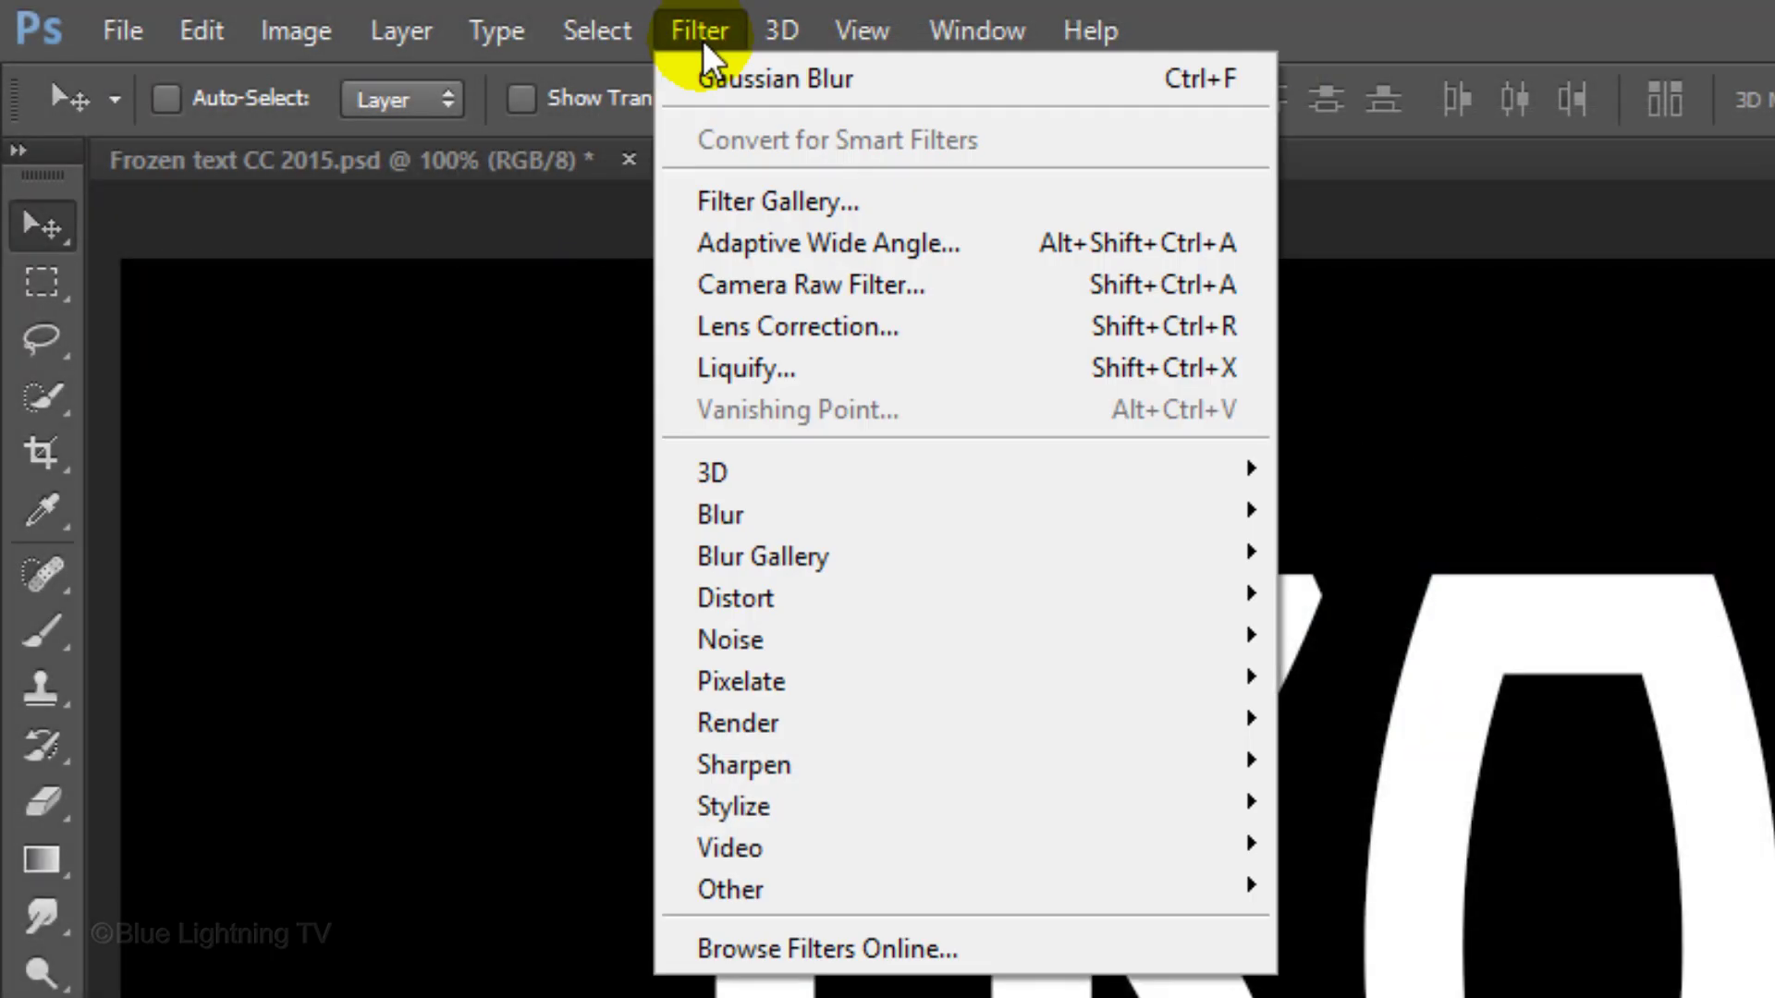
{"action": "mouse_move", "coordinate": [781, 701]}
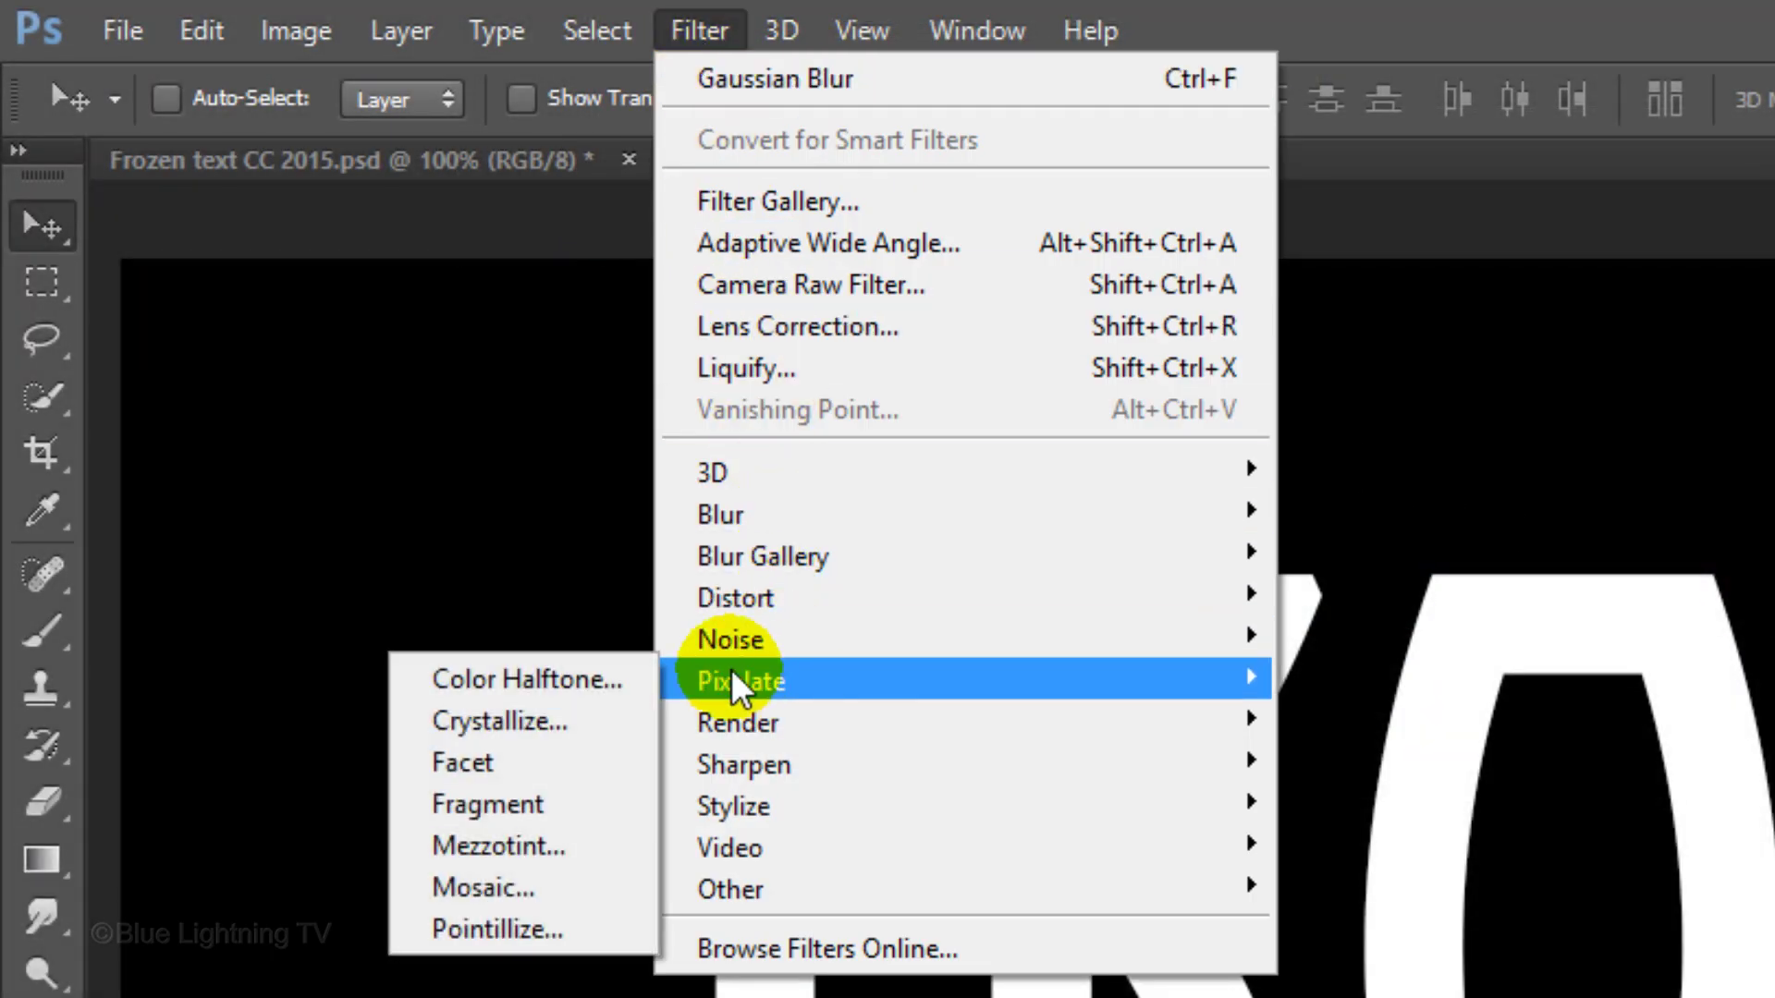
{"action": "left_click", "coordinate": [566, 719]}
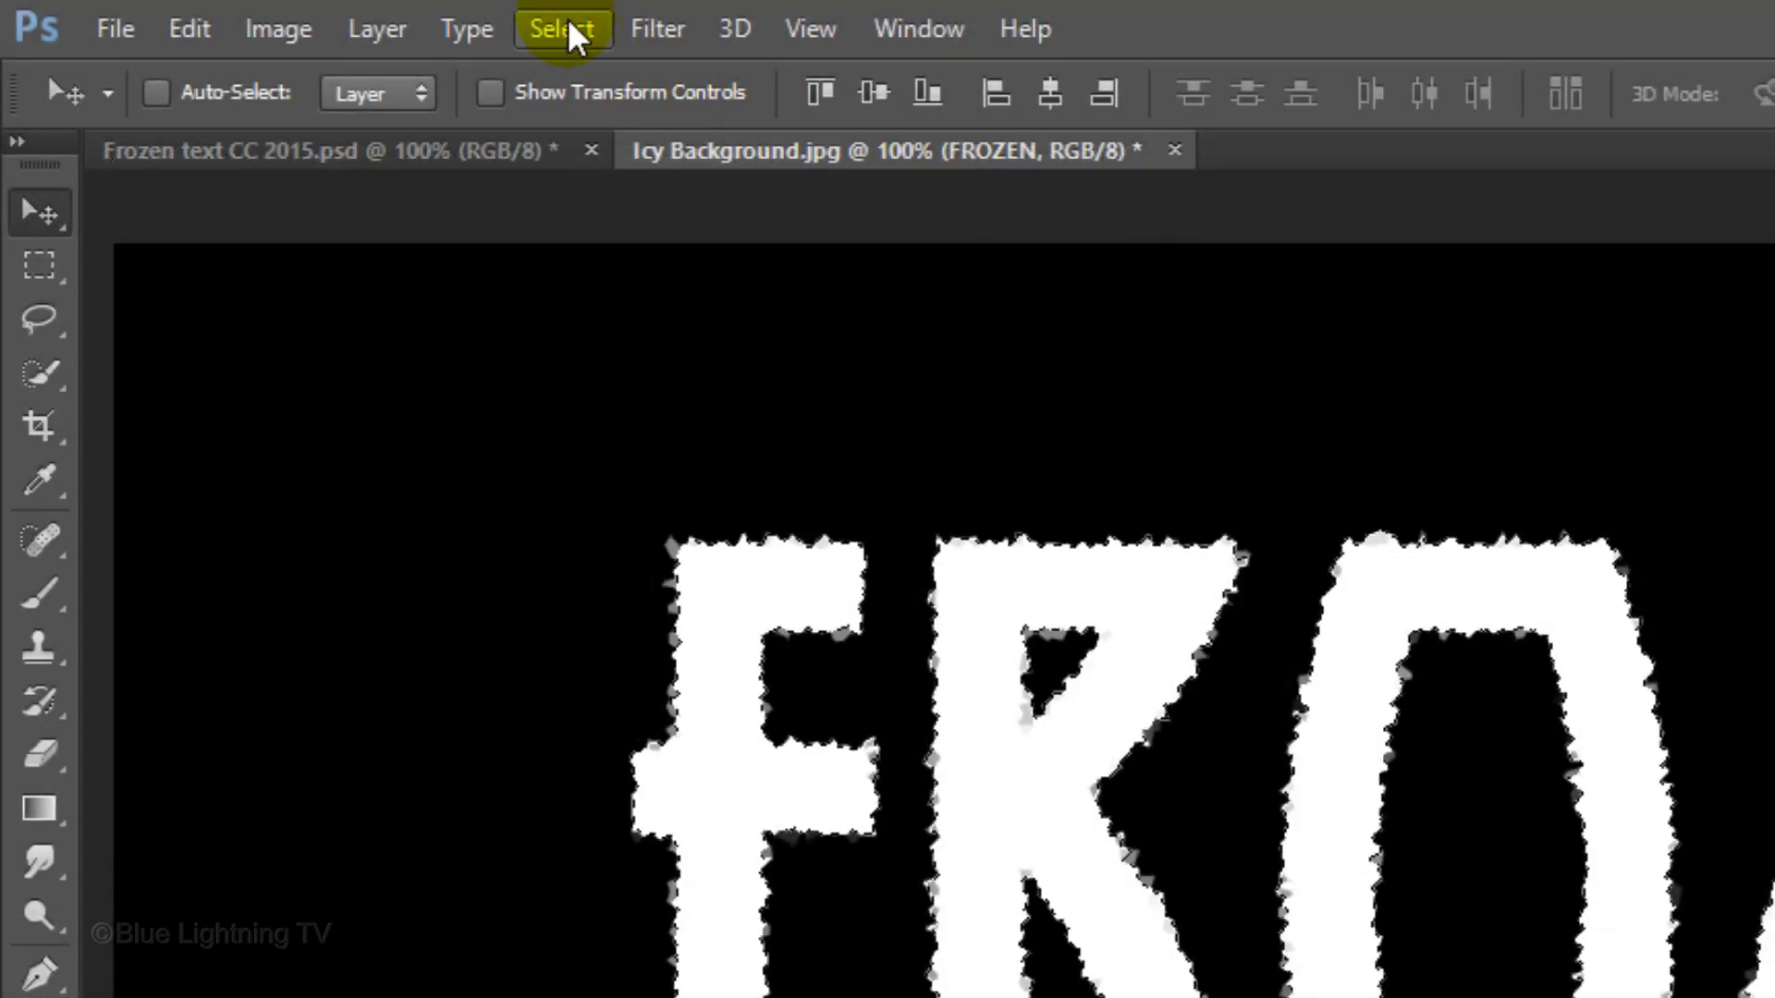
Save the loaded letter selection as a new alpha channel named 'text'
{"action": "left_click", "coordinate": [559, 30]}
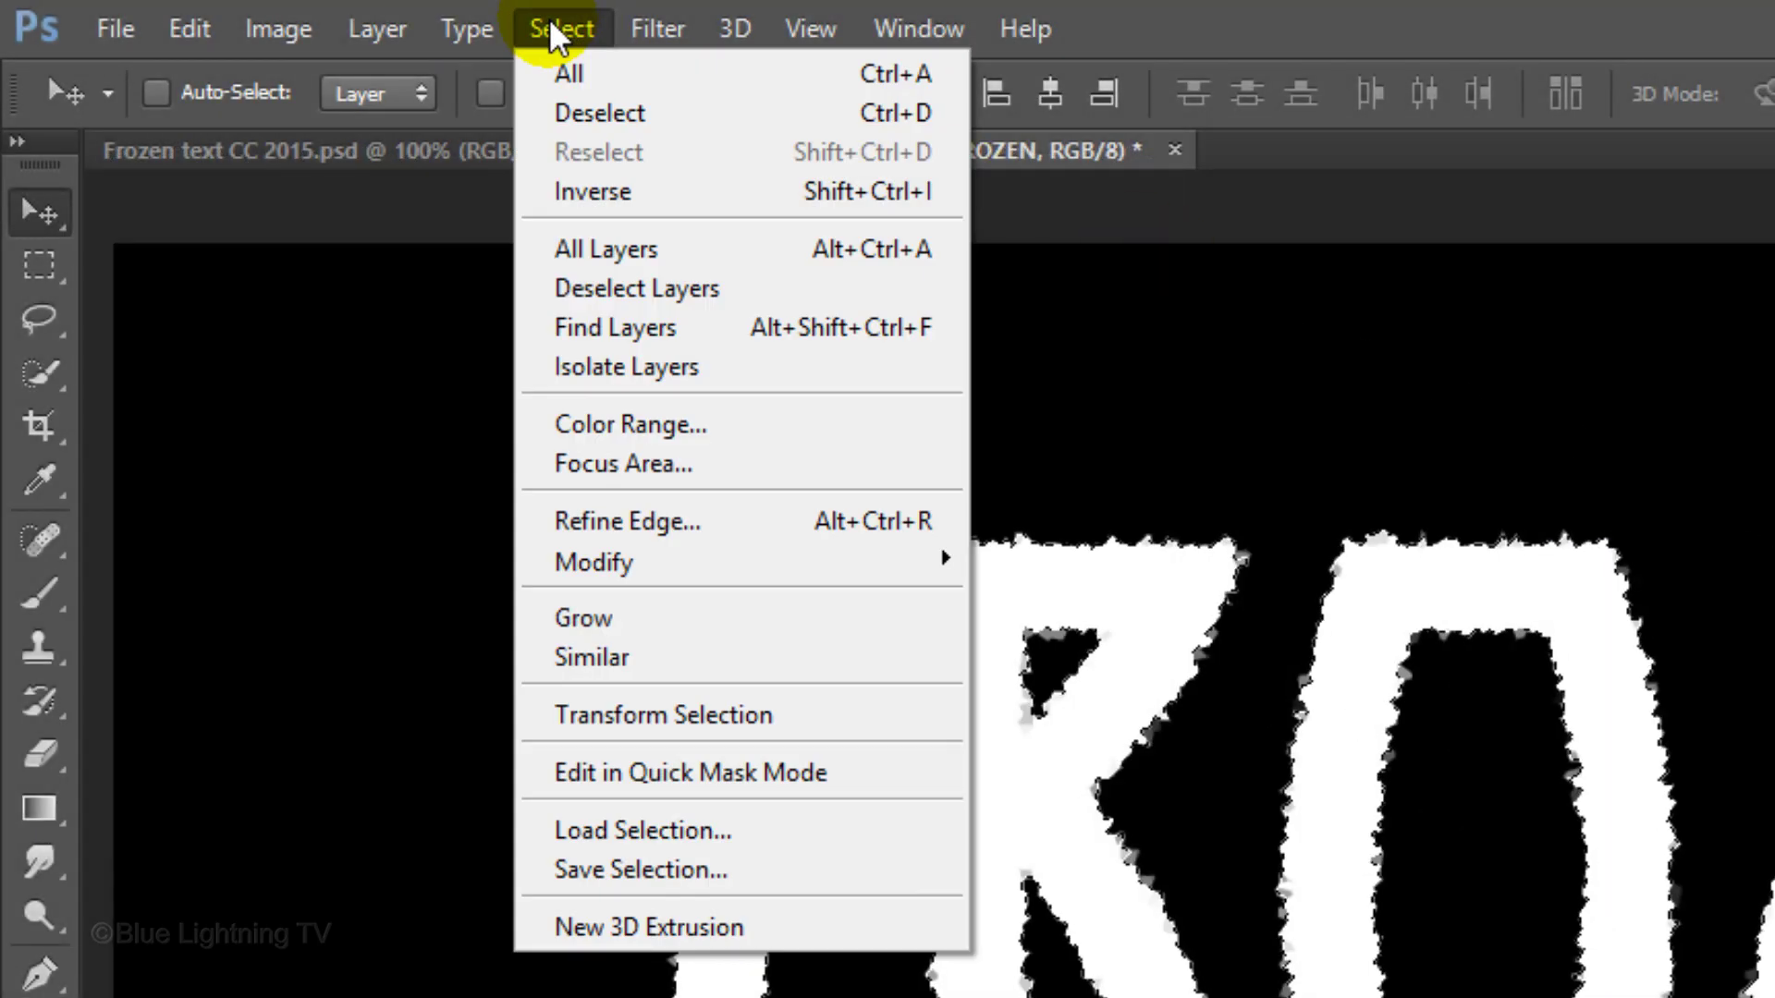
{"action": "left_click", "coordinate": [564, 869]}
{"action": "type", "text": "text"}
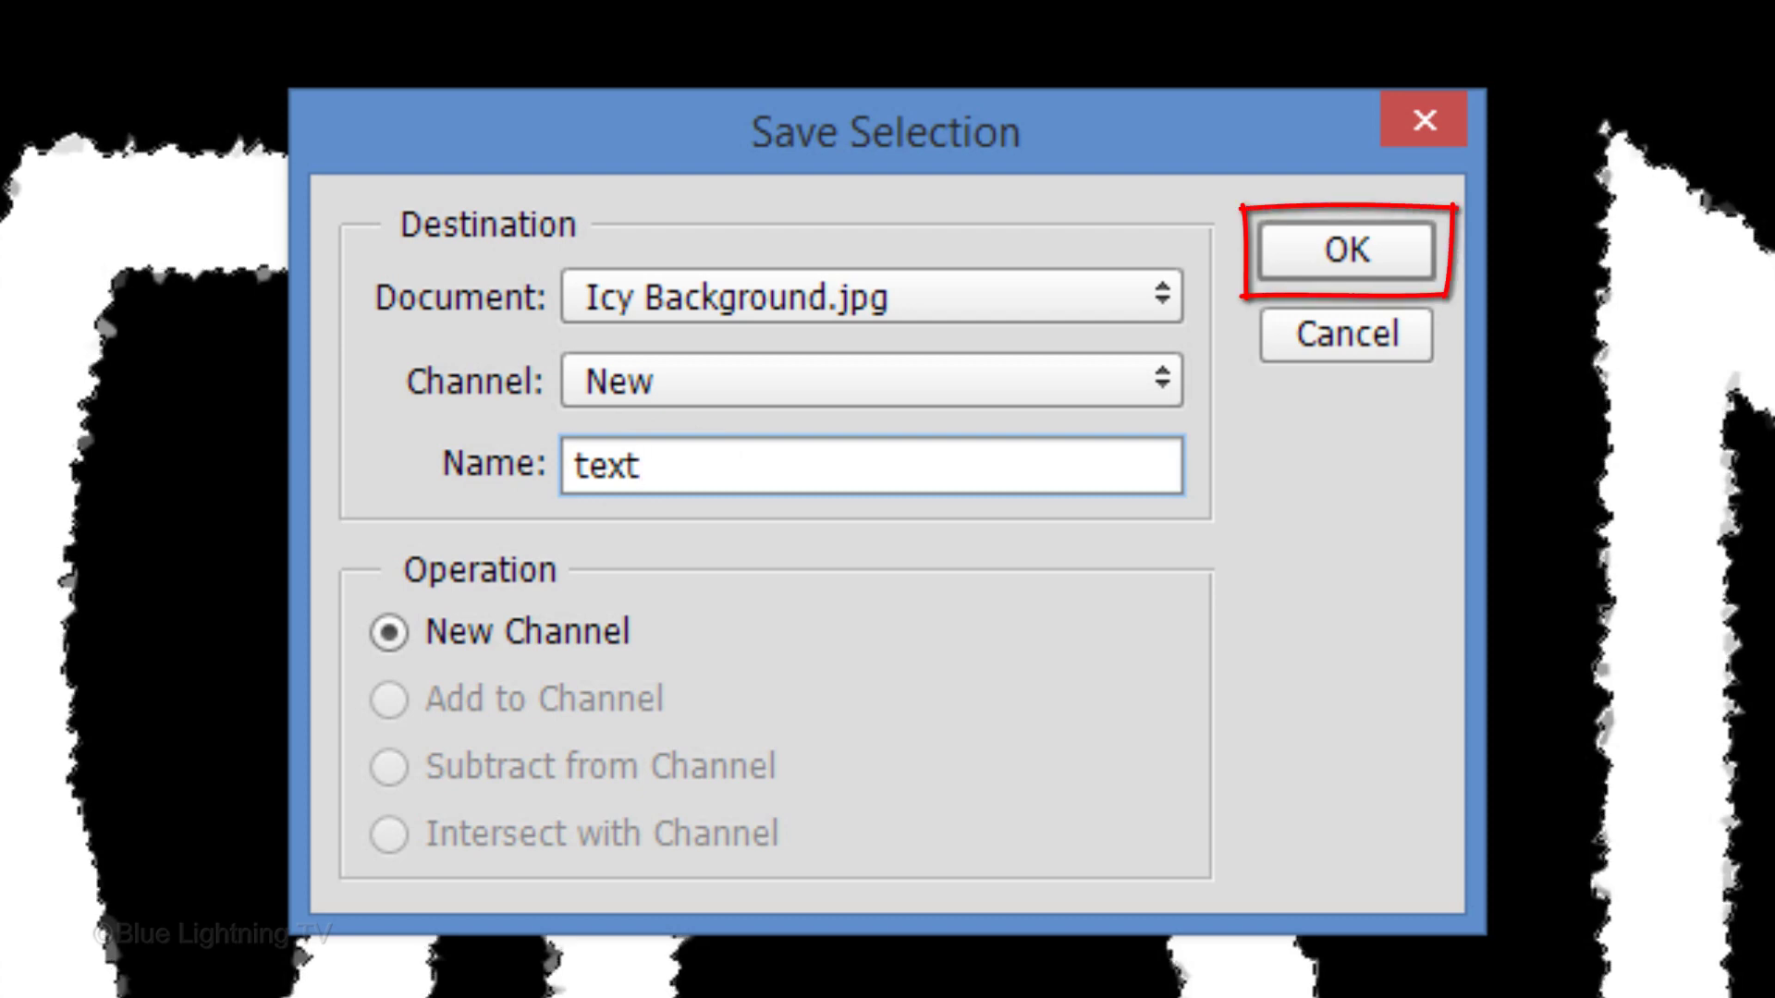
{"action": "key", "text": "Return"}
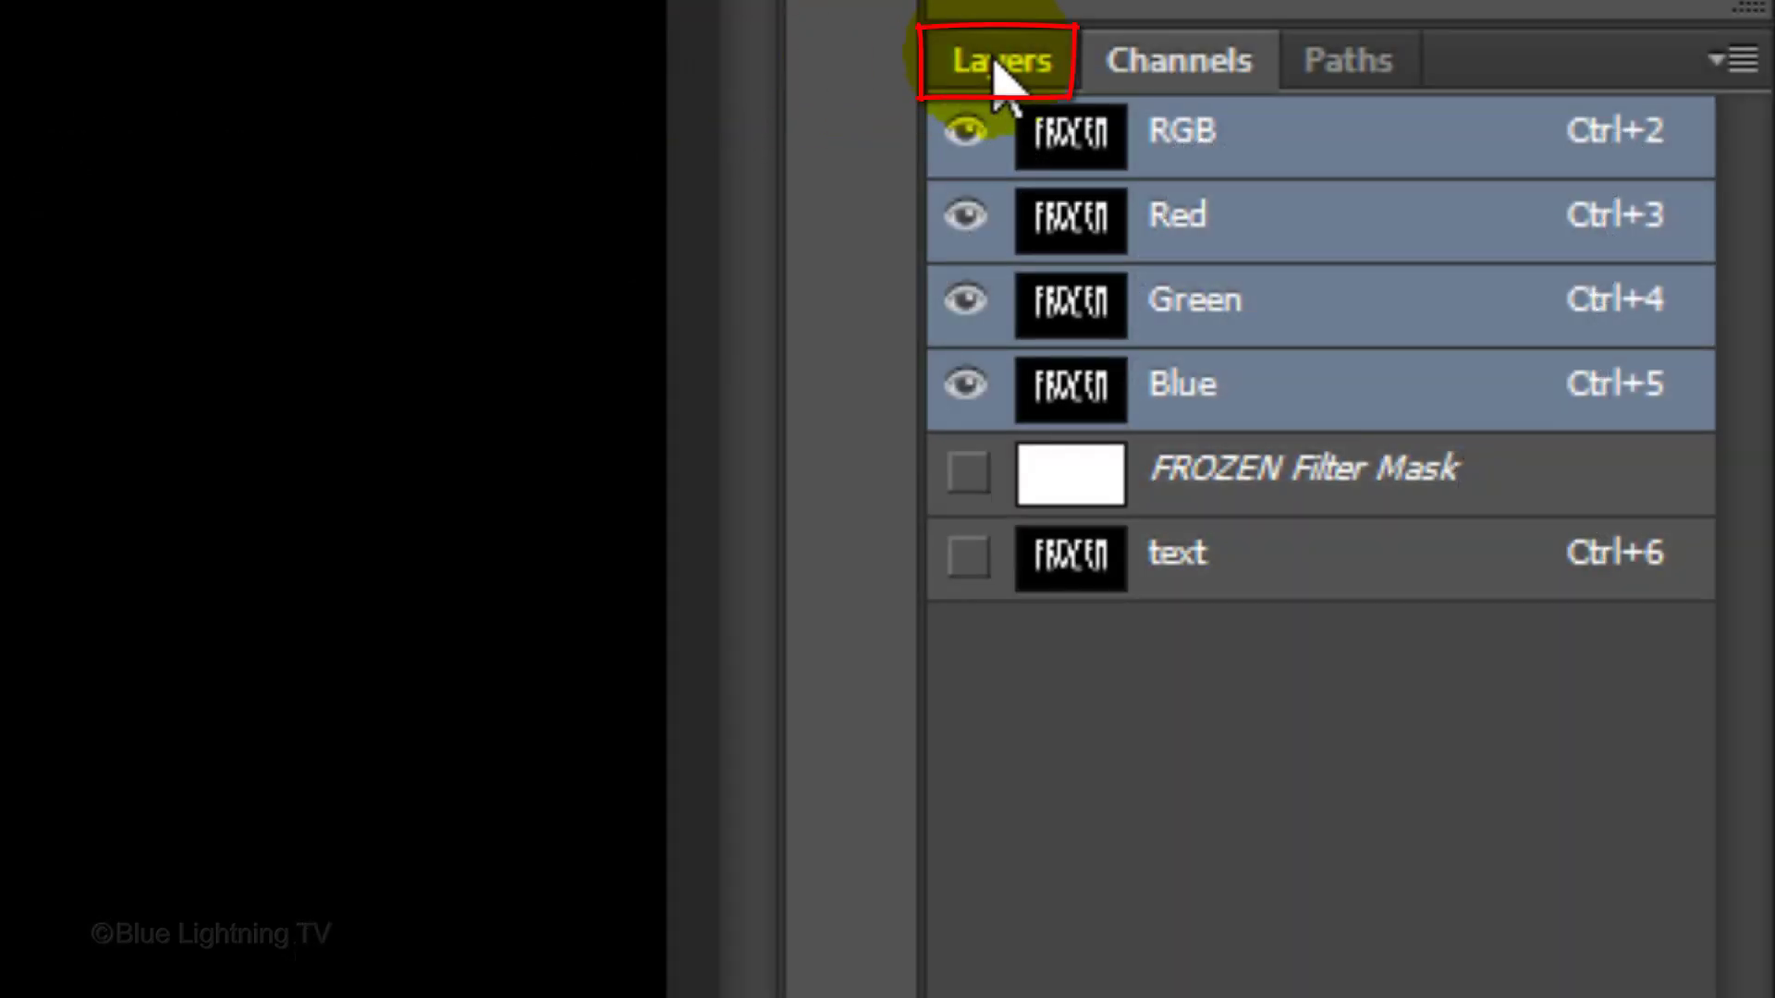
Return to the layer list and rotate the canvas 90° clockwise
{"action": "left_click", "coordinate": [1002, 74]}
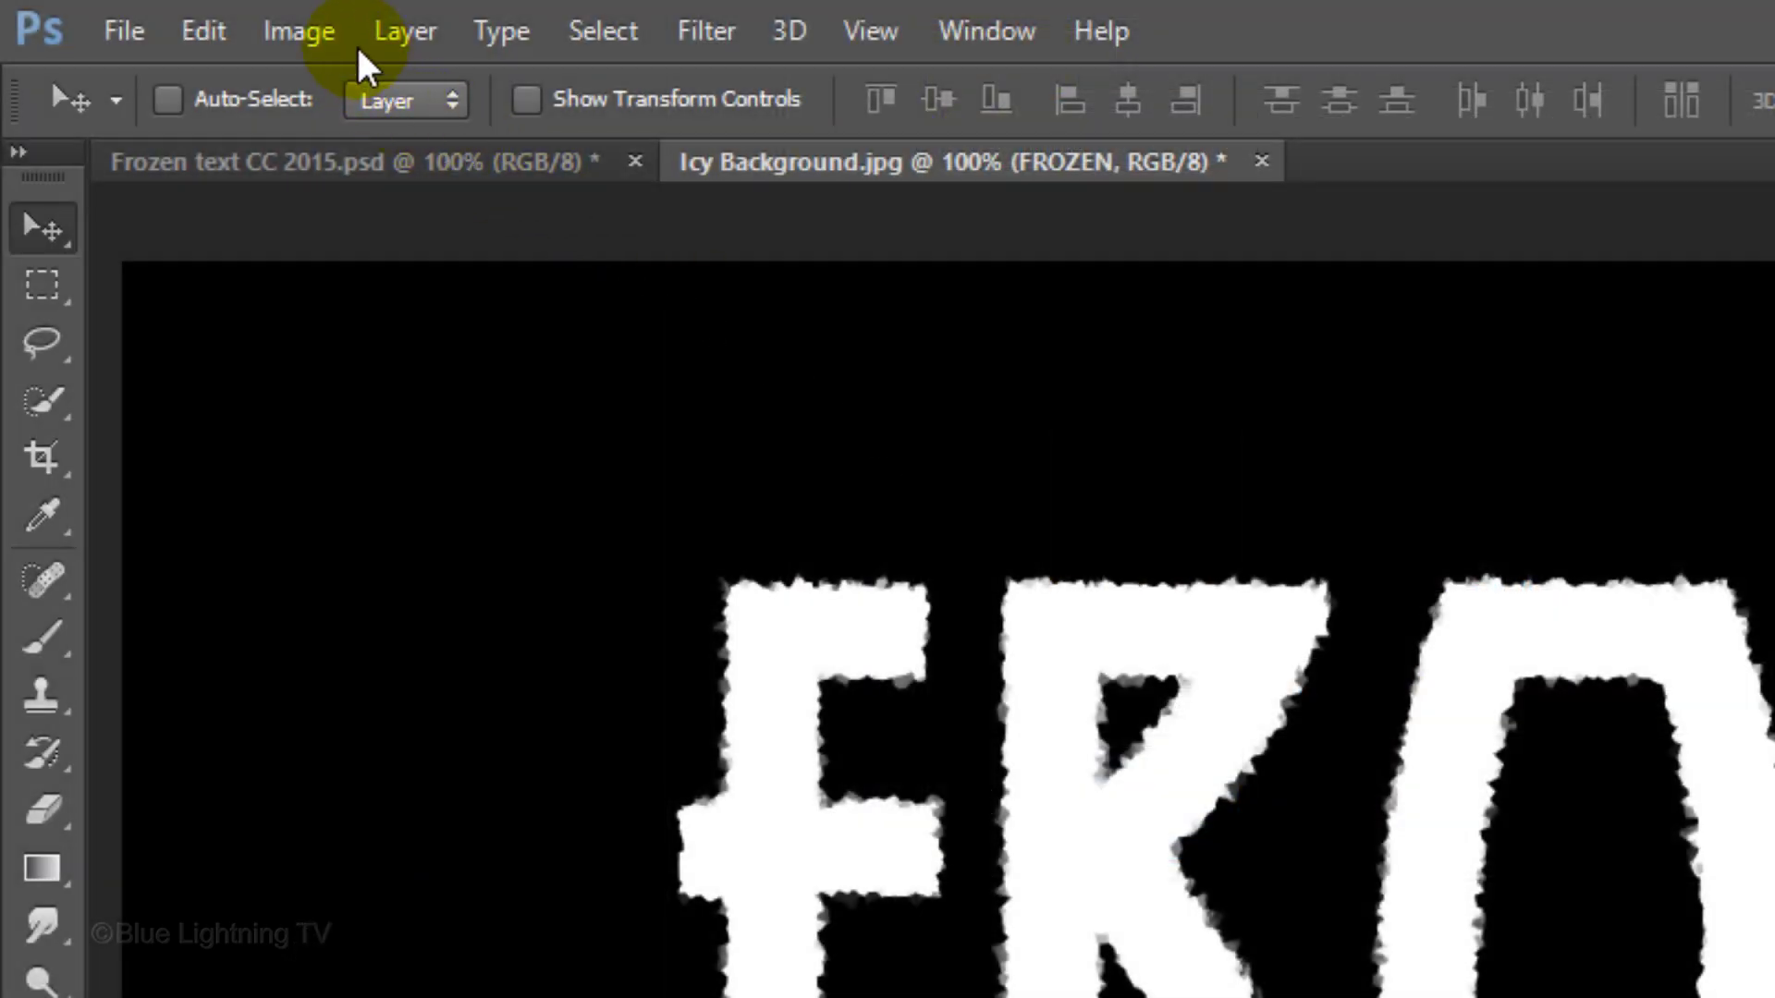
{"action": "left_click", "coordinate": [305, 31]}
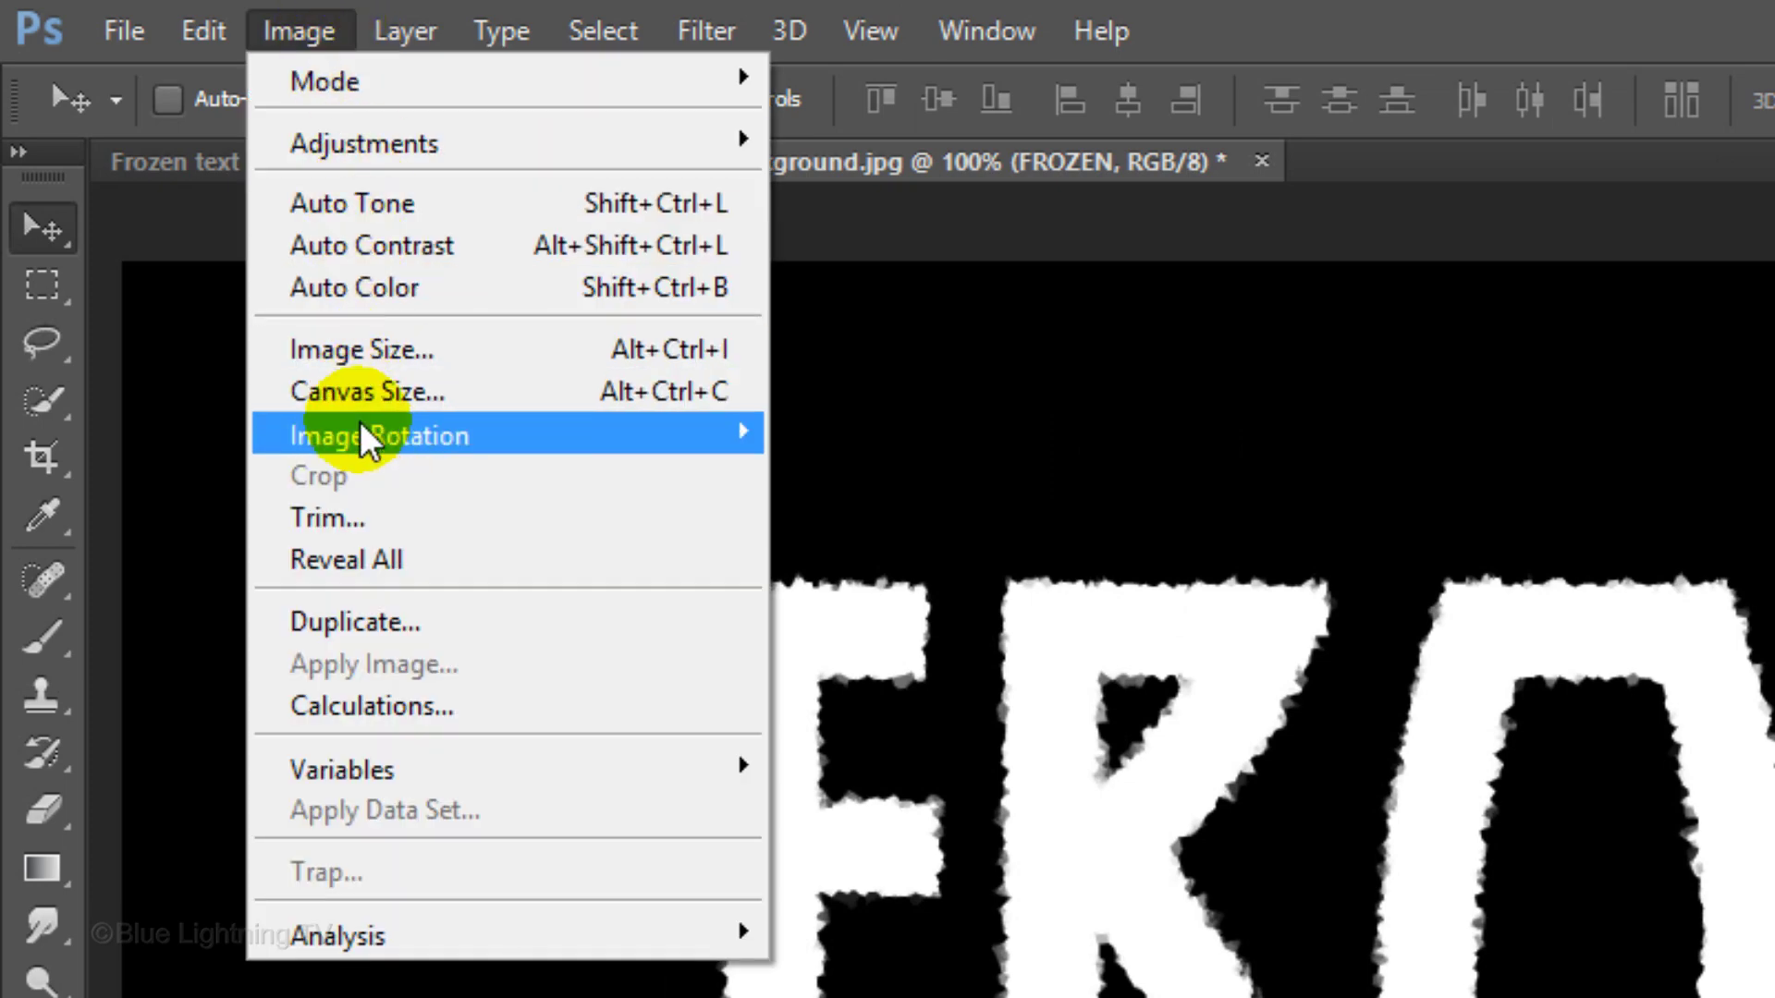
{"action": "mouse_move", "coordinate": [361, 426]}
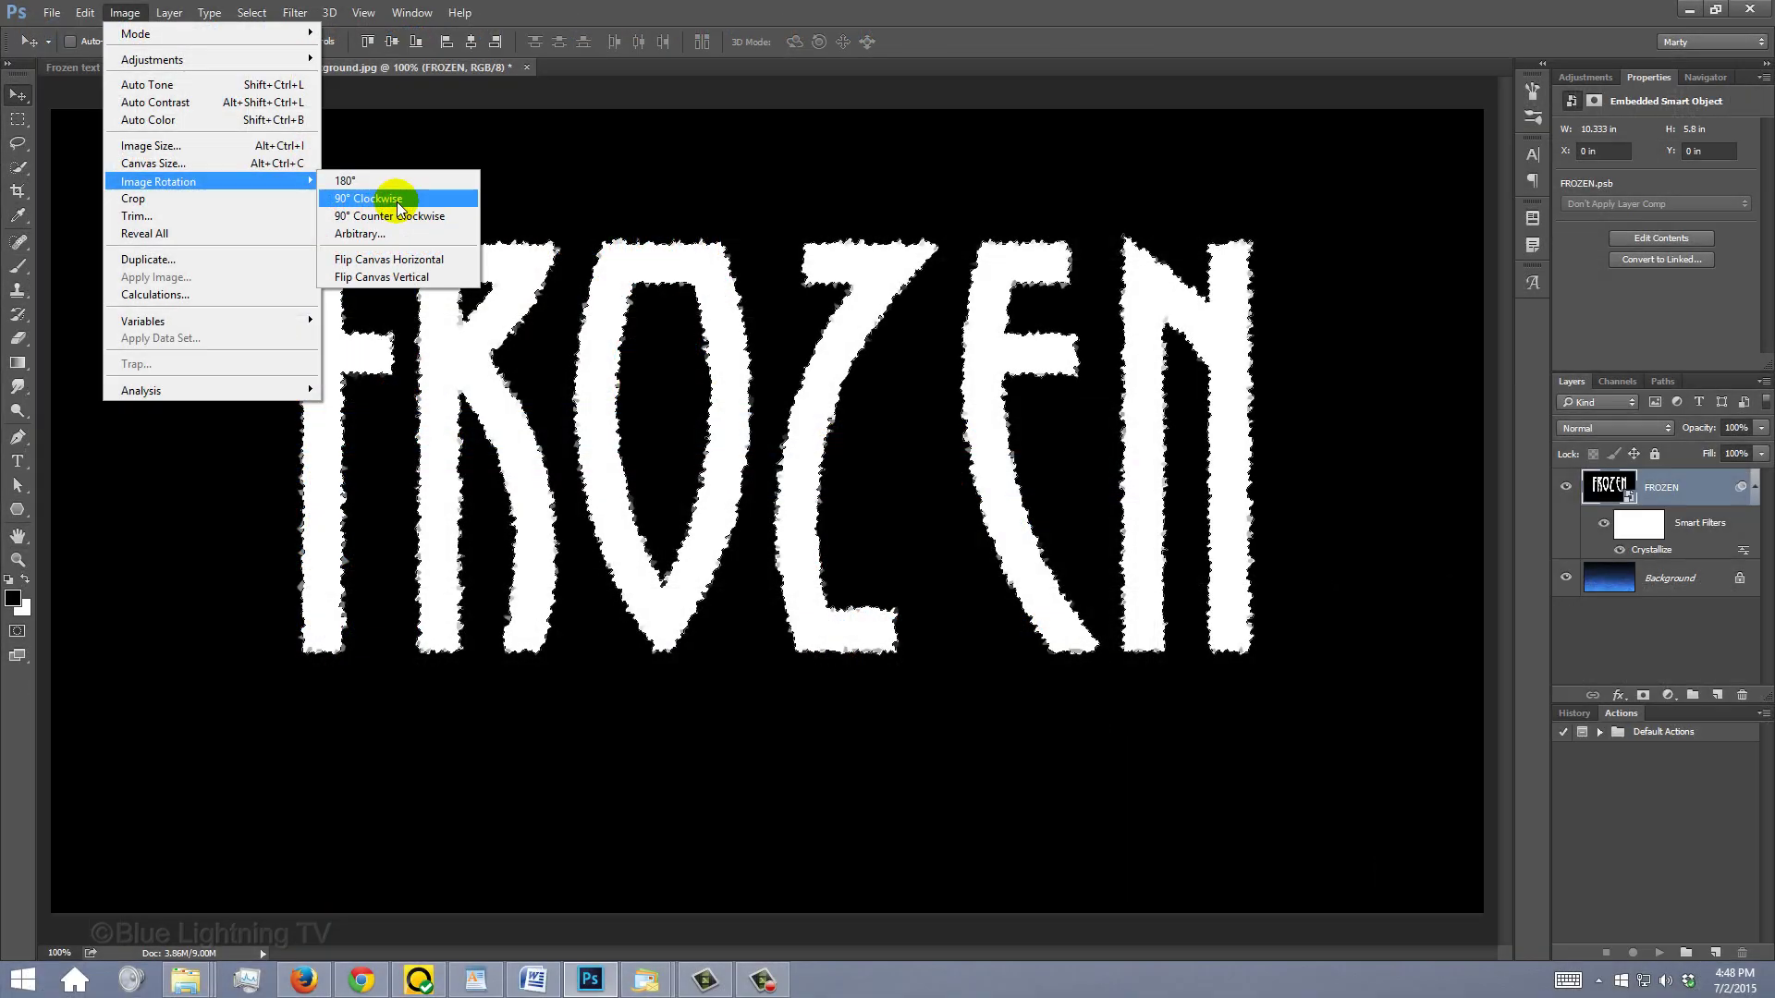
{"action": "left_click", "coordinate": [945, 474]}
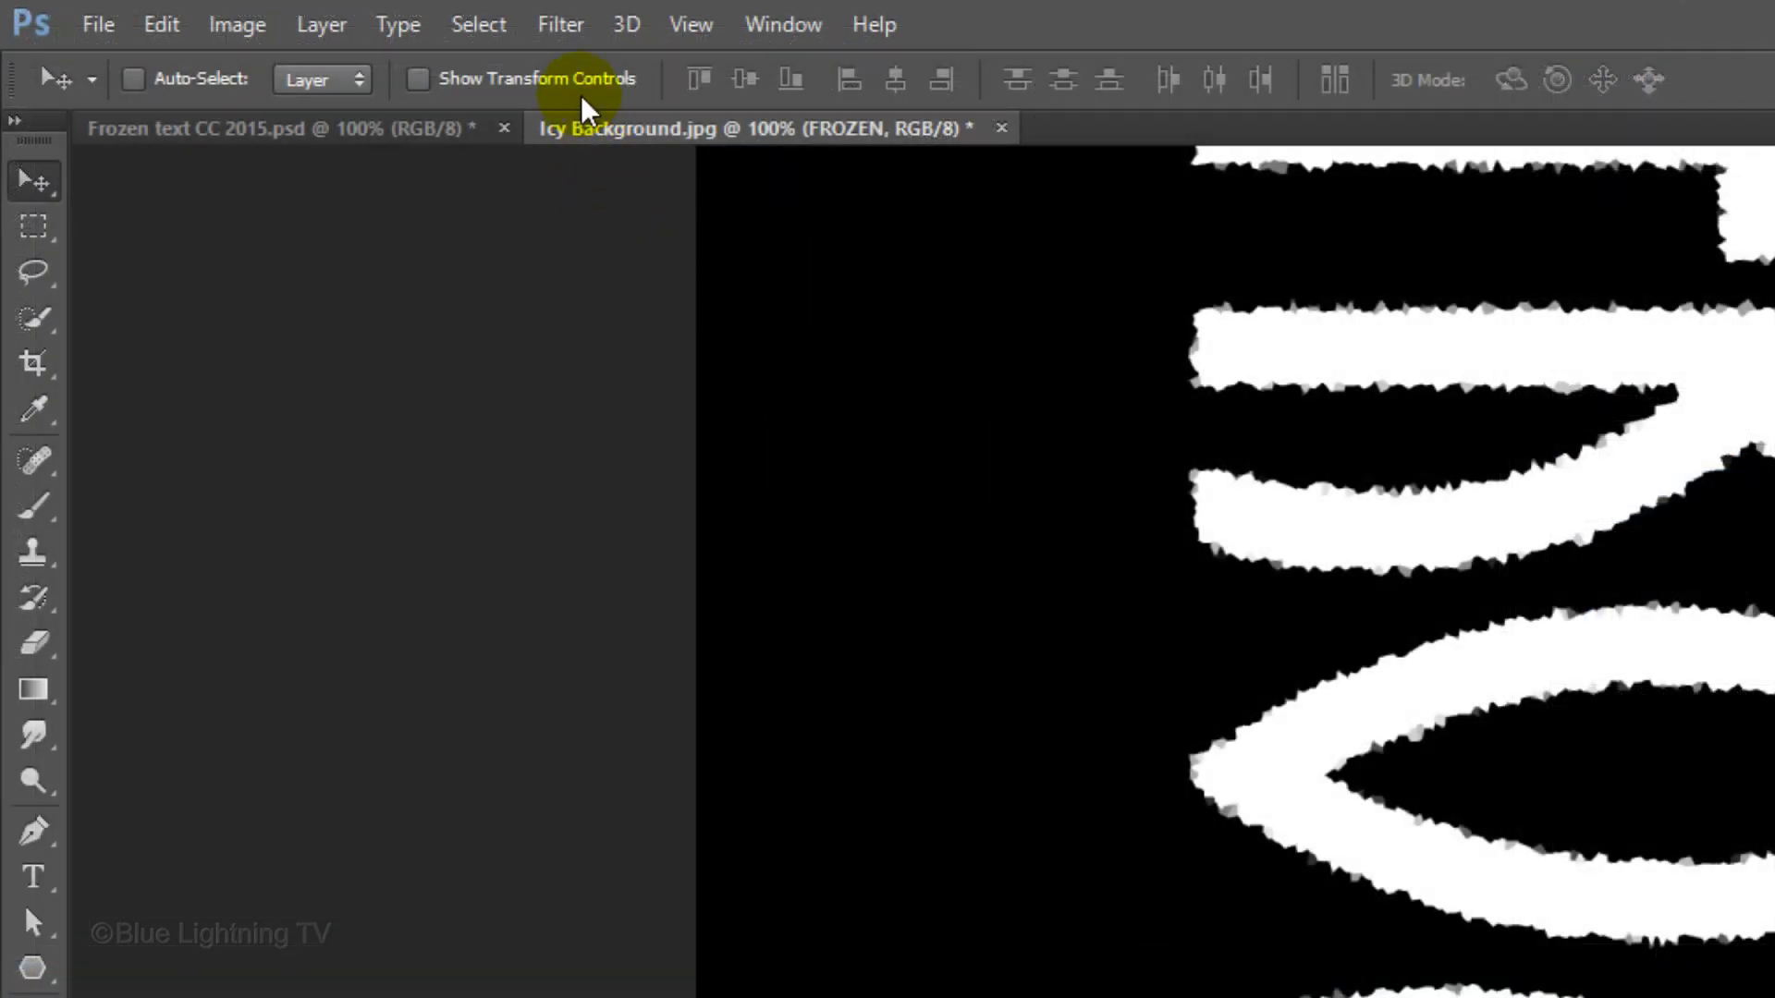
Apply the Wind filter to FROZEN in three passes to streak the letters
{"action": "left_click", "coordinate": [295, 14]}
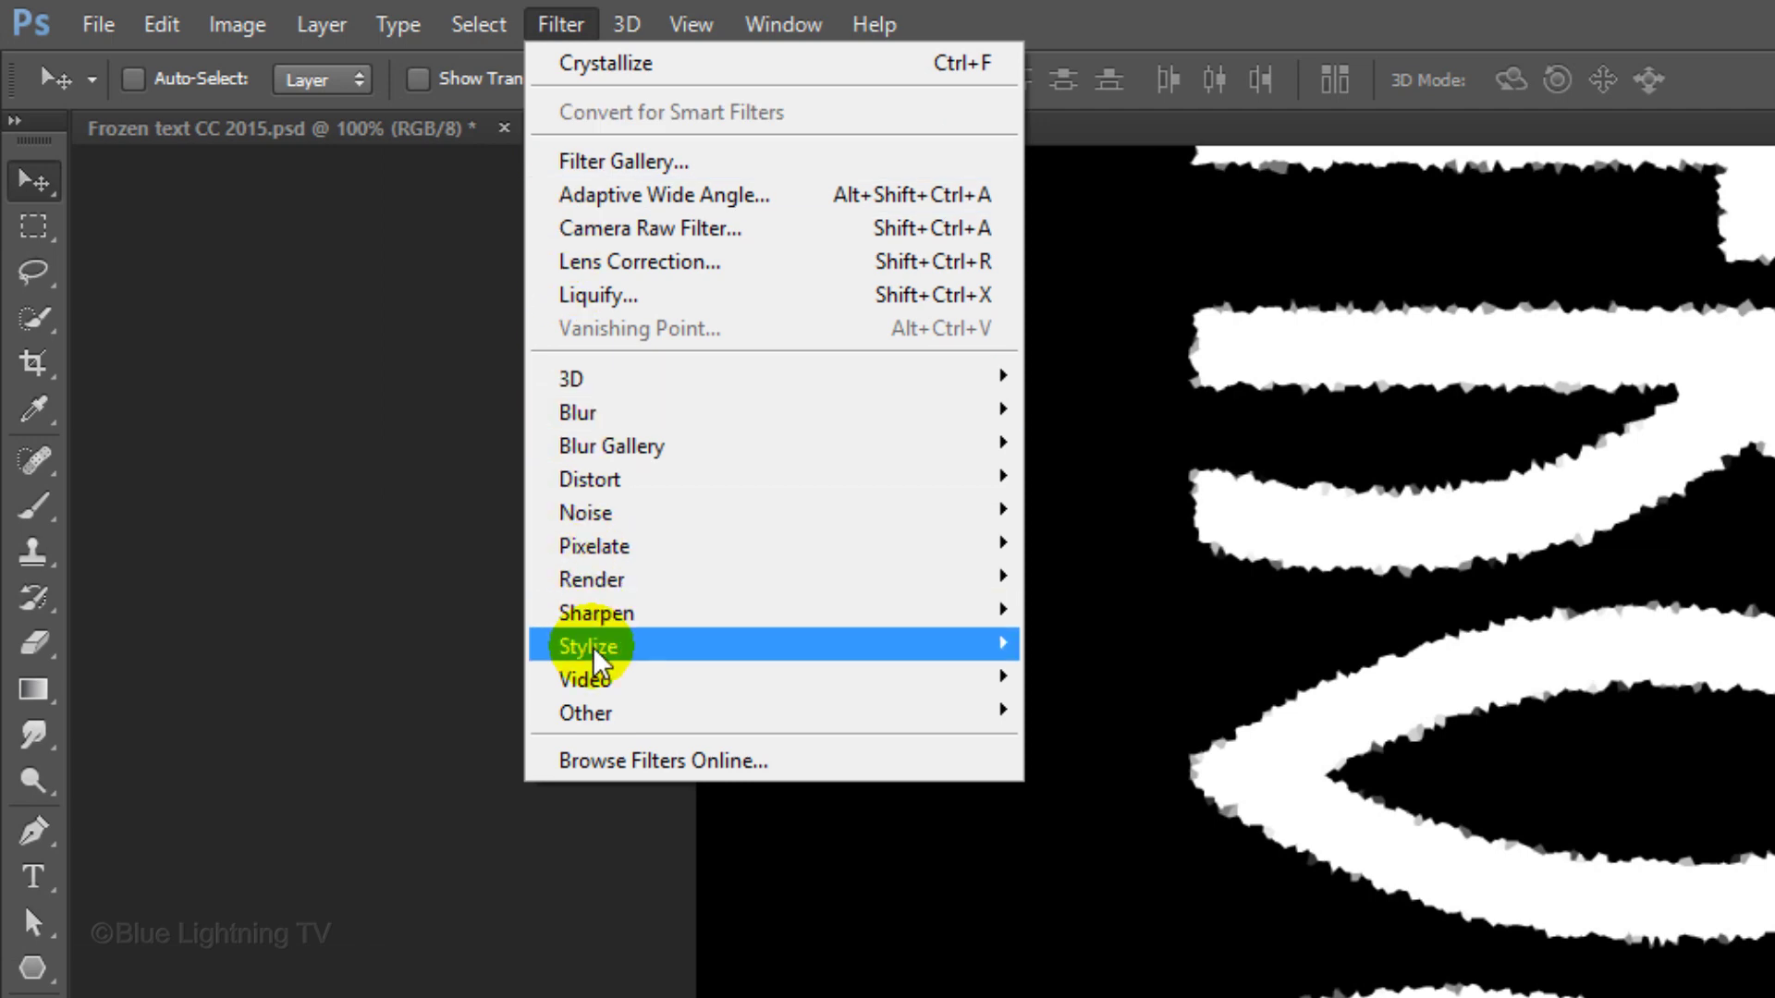
{"action": "mouse_move", "coordinate": [564, 647]}
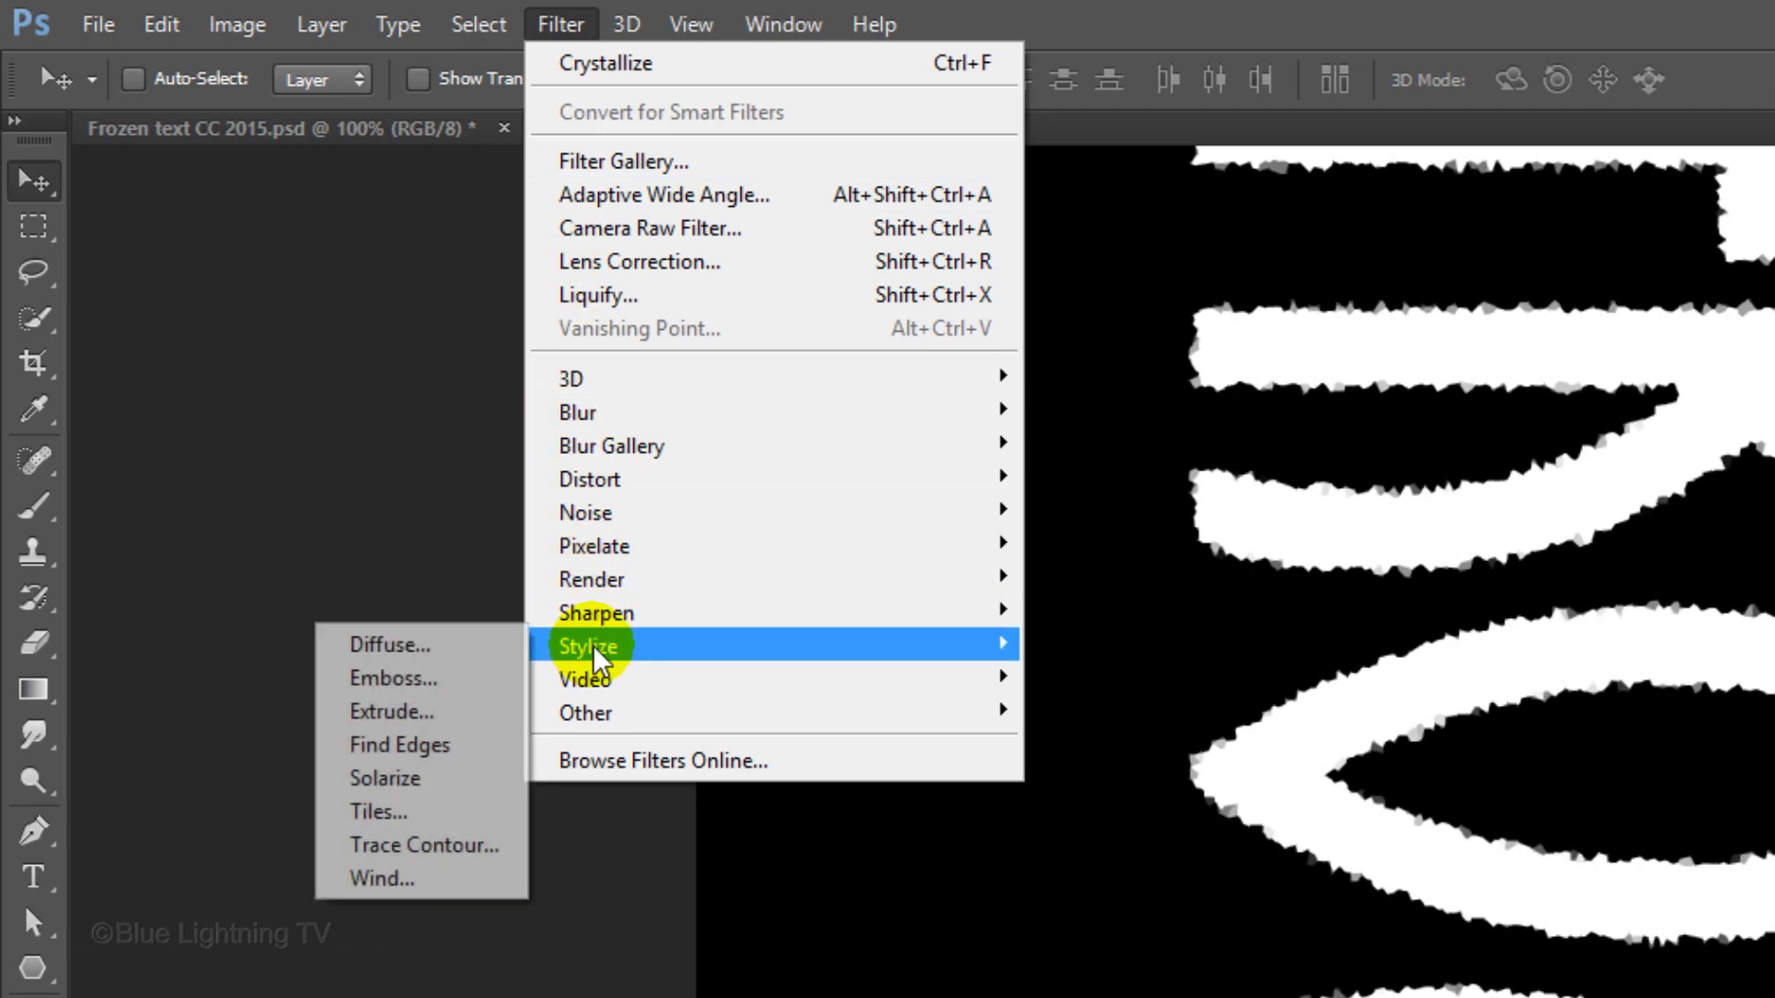
{"action": "left_click", "coordinate": [430, 879]}
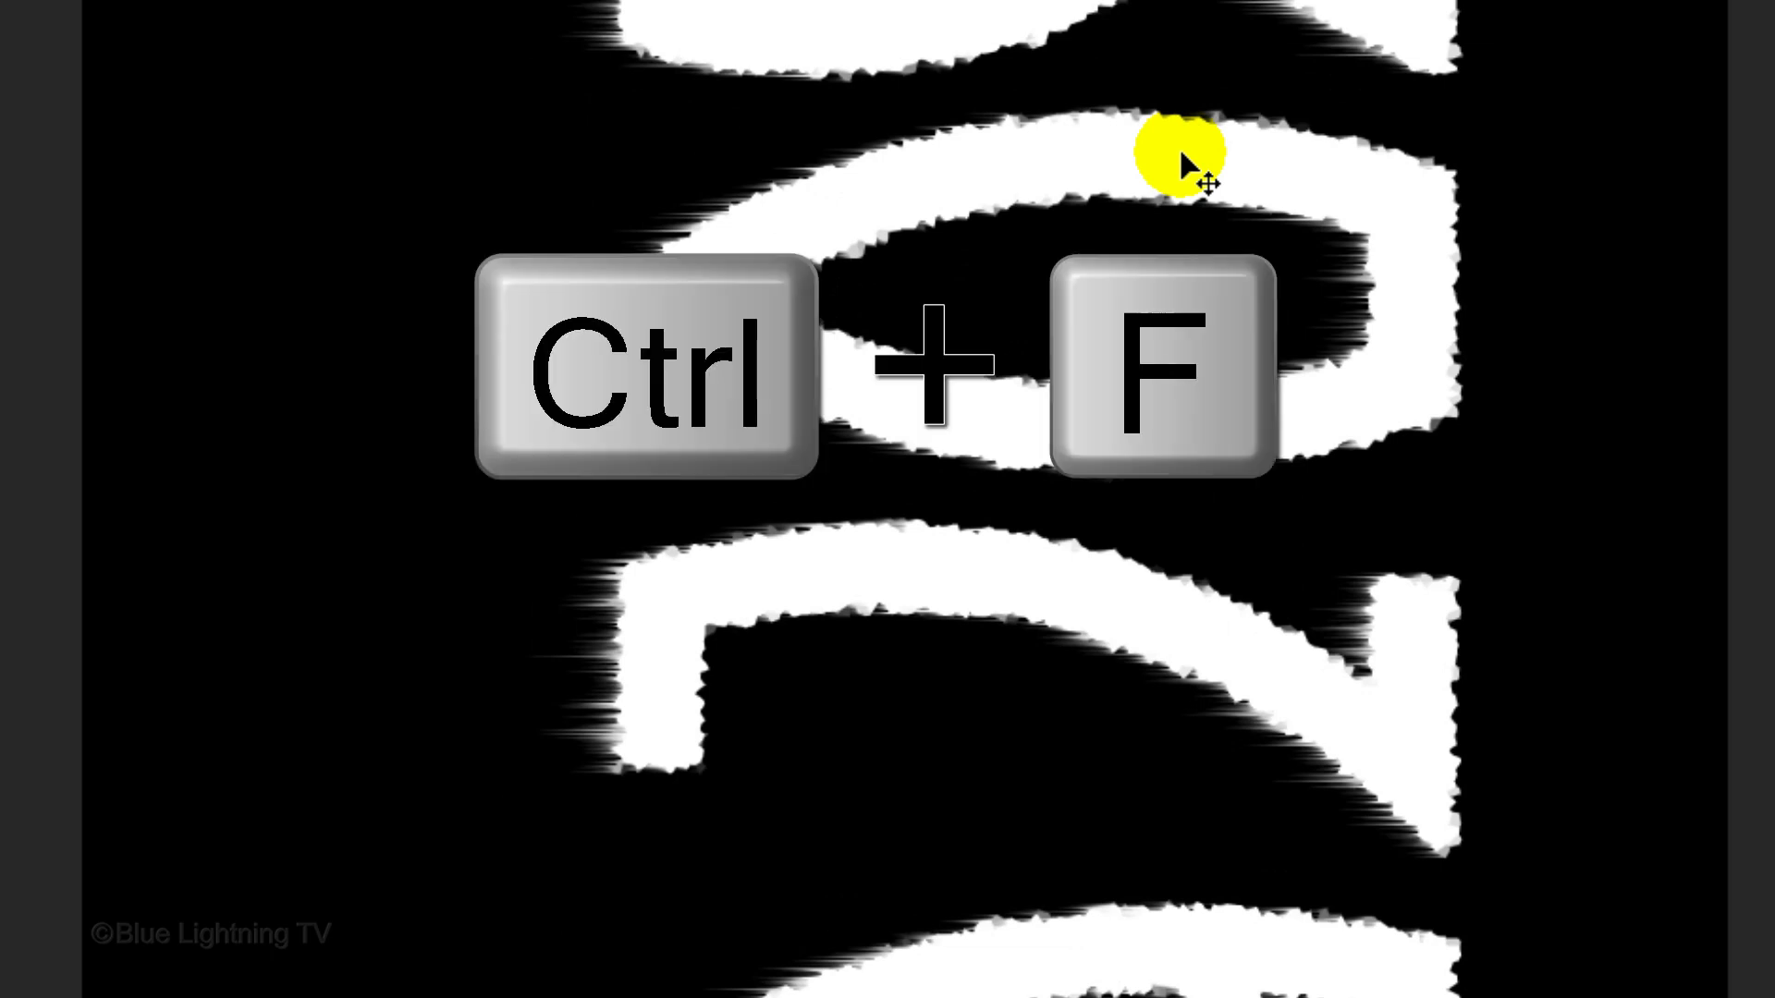
{"action": "key", "text": "ctrl+alt+f"}
{"action": "left_click", "coordinate": [1202, 155]}
{"action": "key", "text": "ctrl+f"}
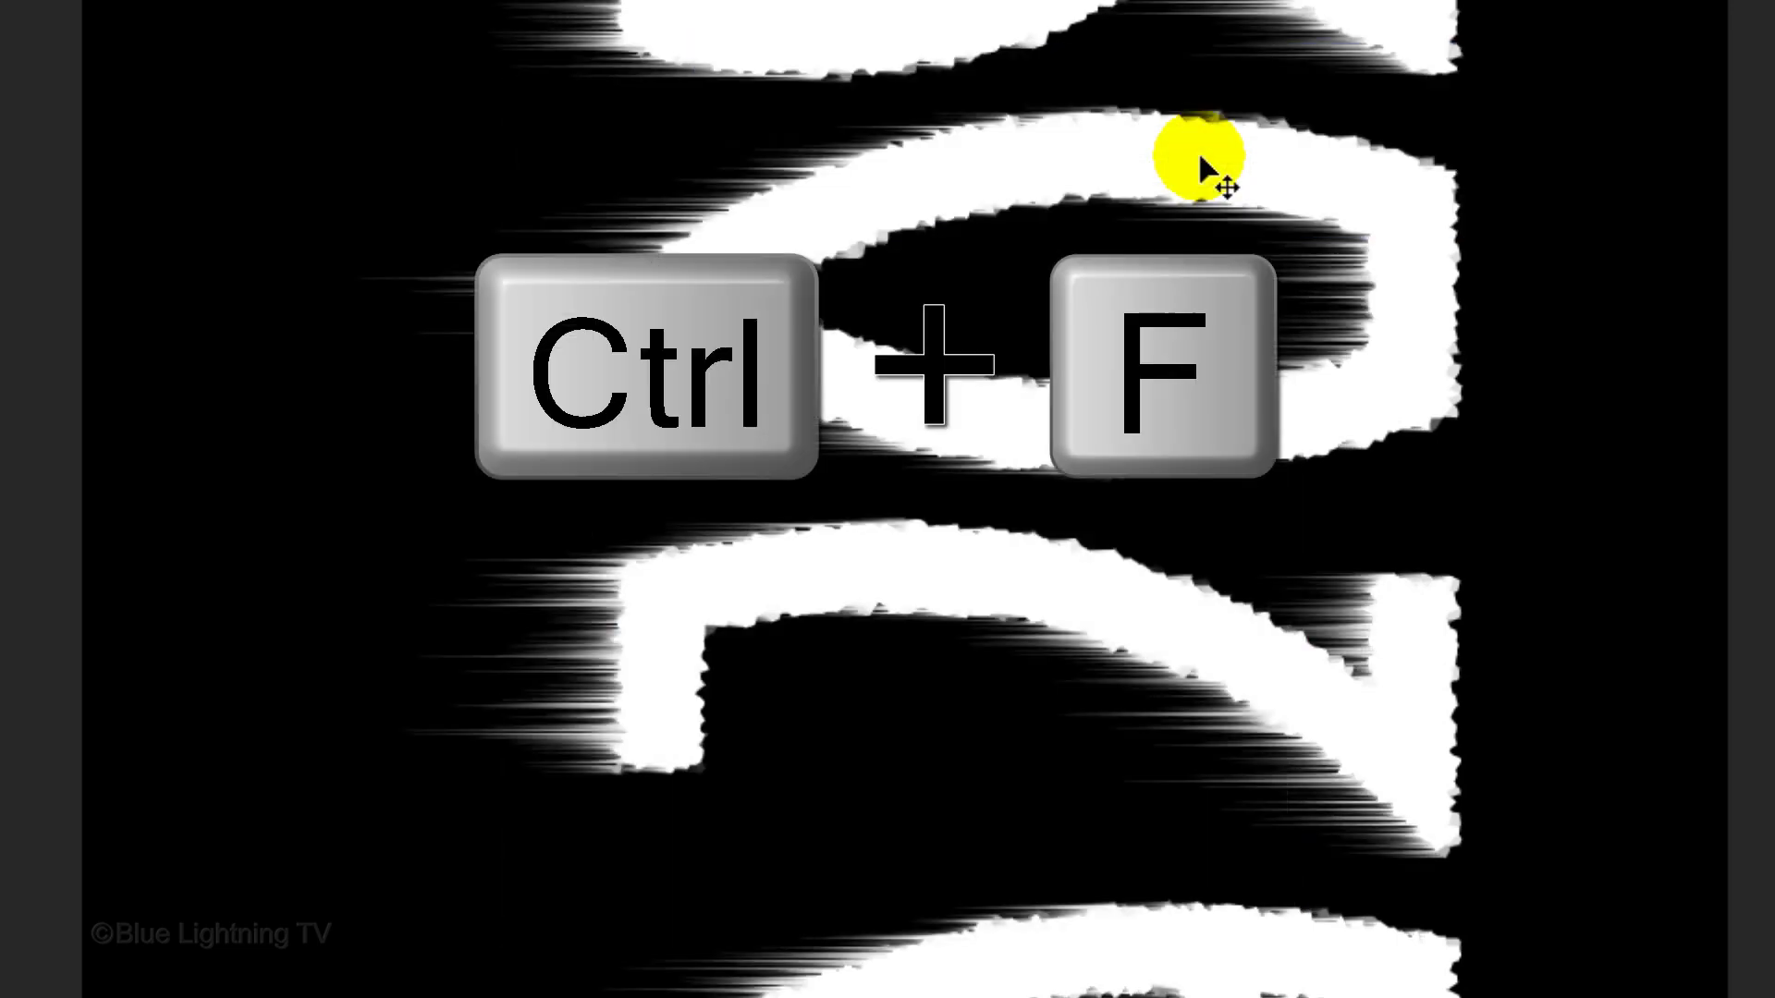
{"action": "key", "text": "ctrl+alt+f"}
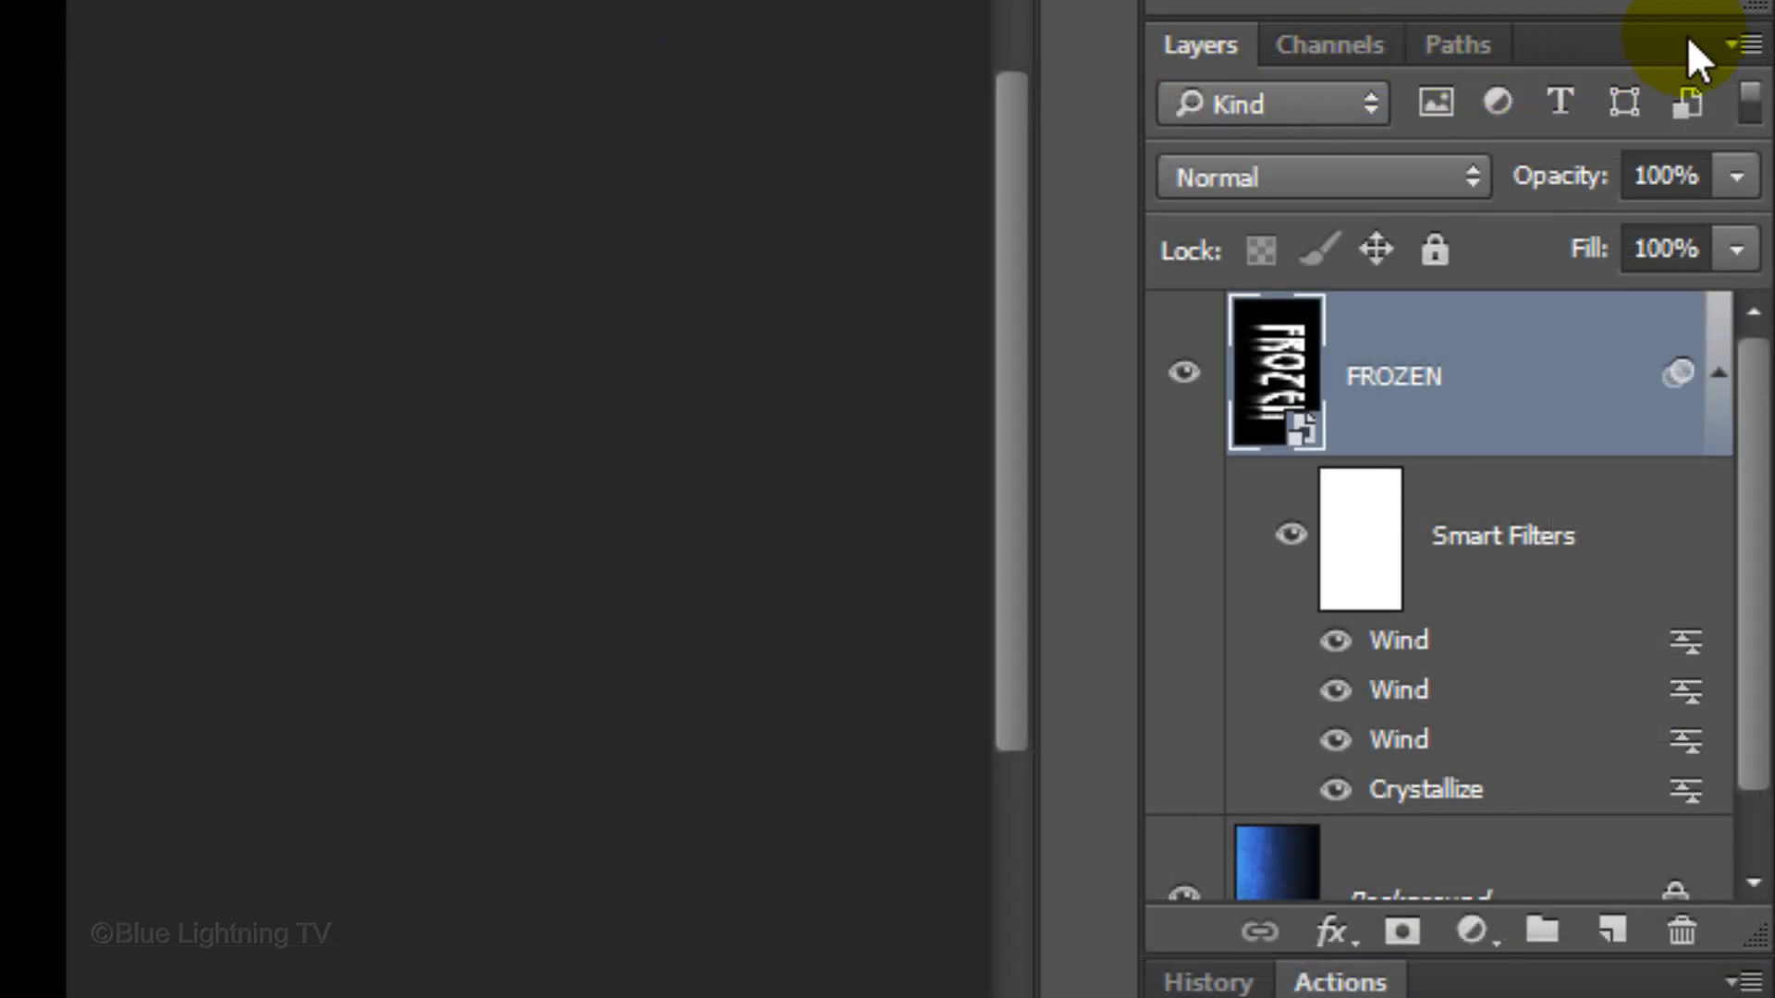
Wrap the wind-filtered FROZEN layer into a new smart object
{"action": "left_click", "coordinate": [1740, 41]}
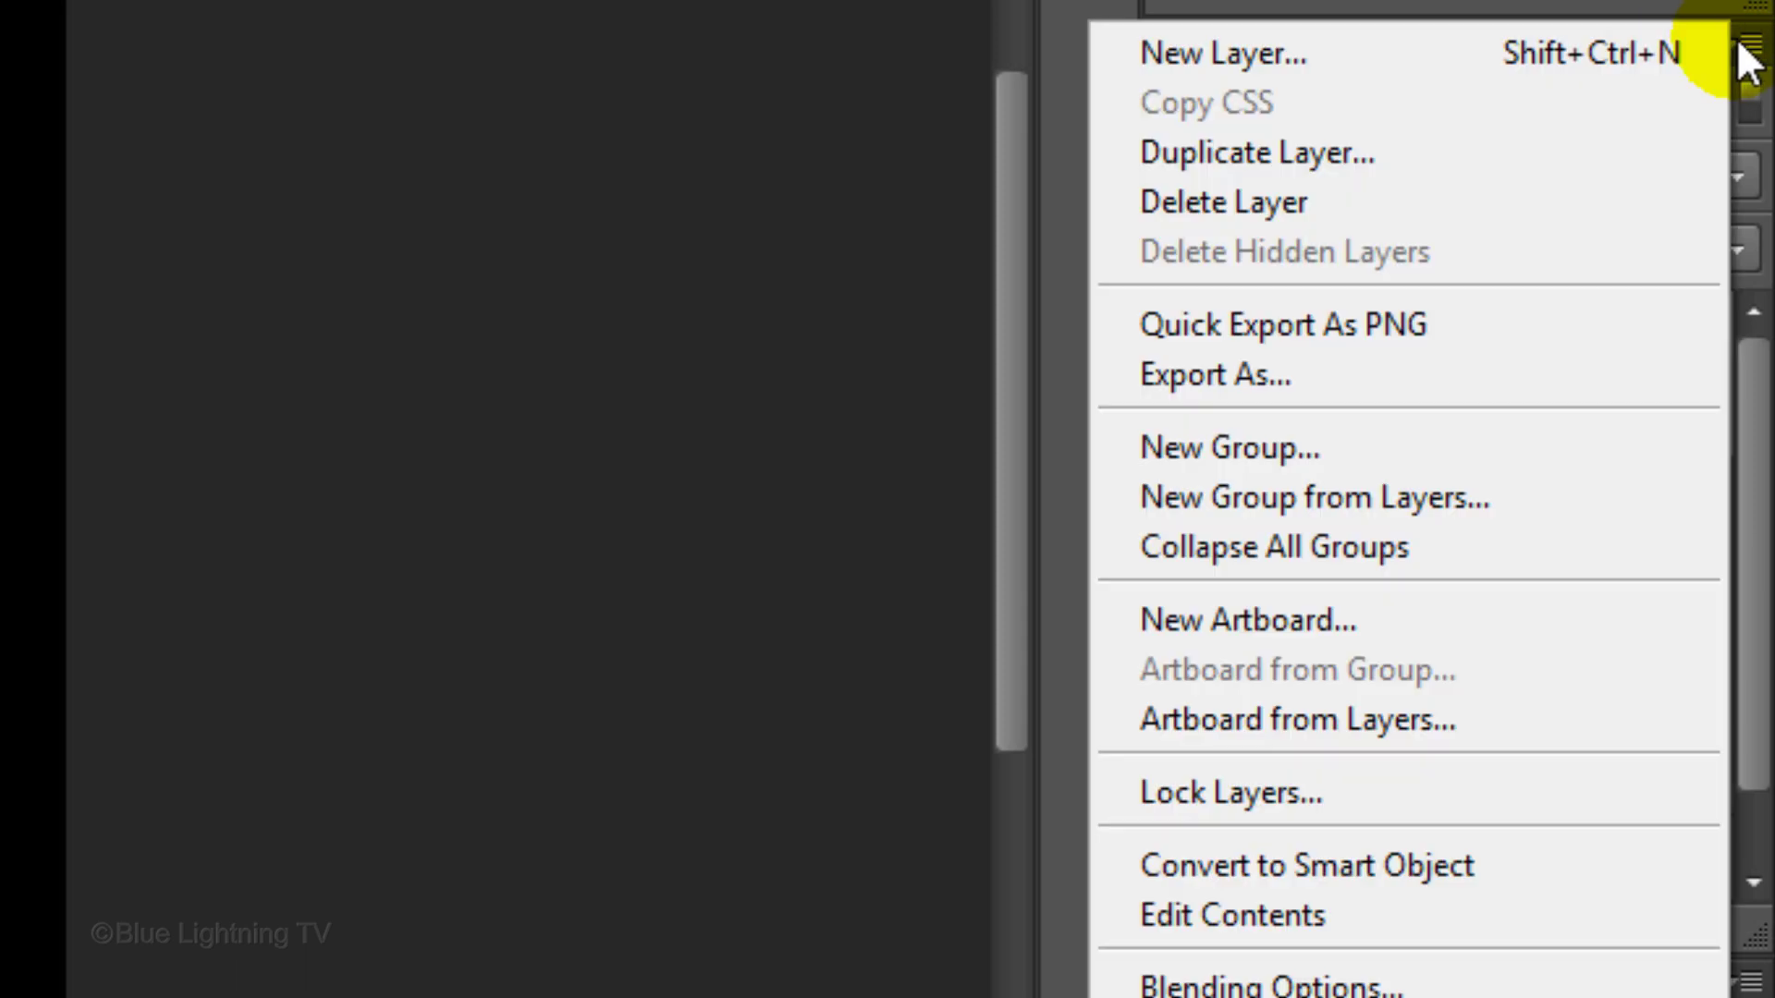
{"action": "left_click", "coordinate": [1584, 864]}
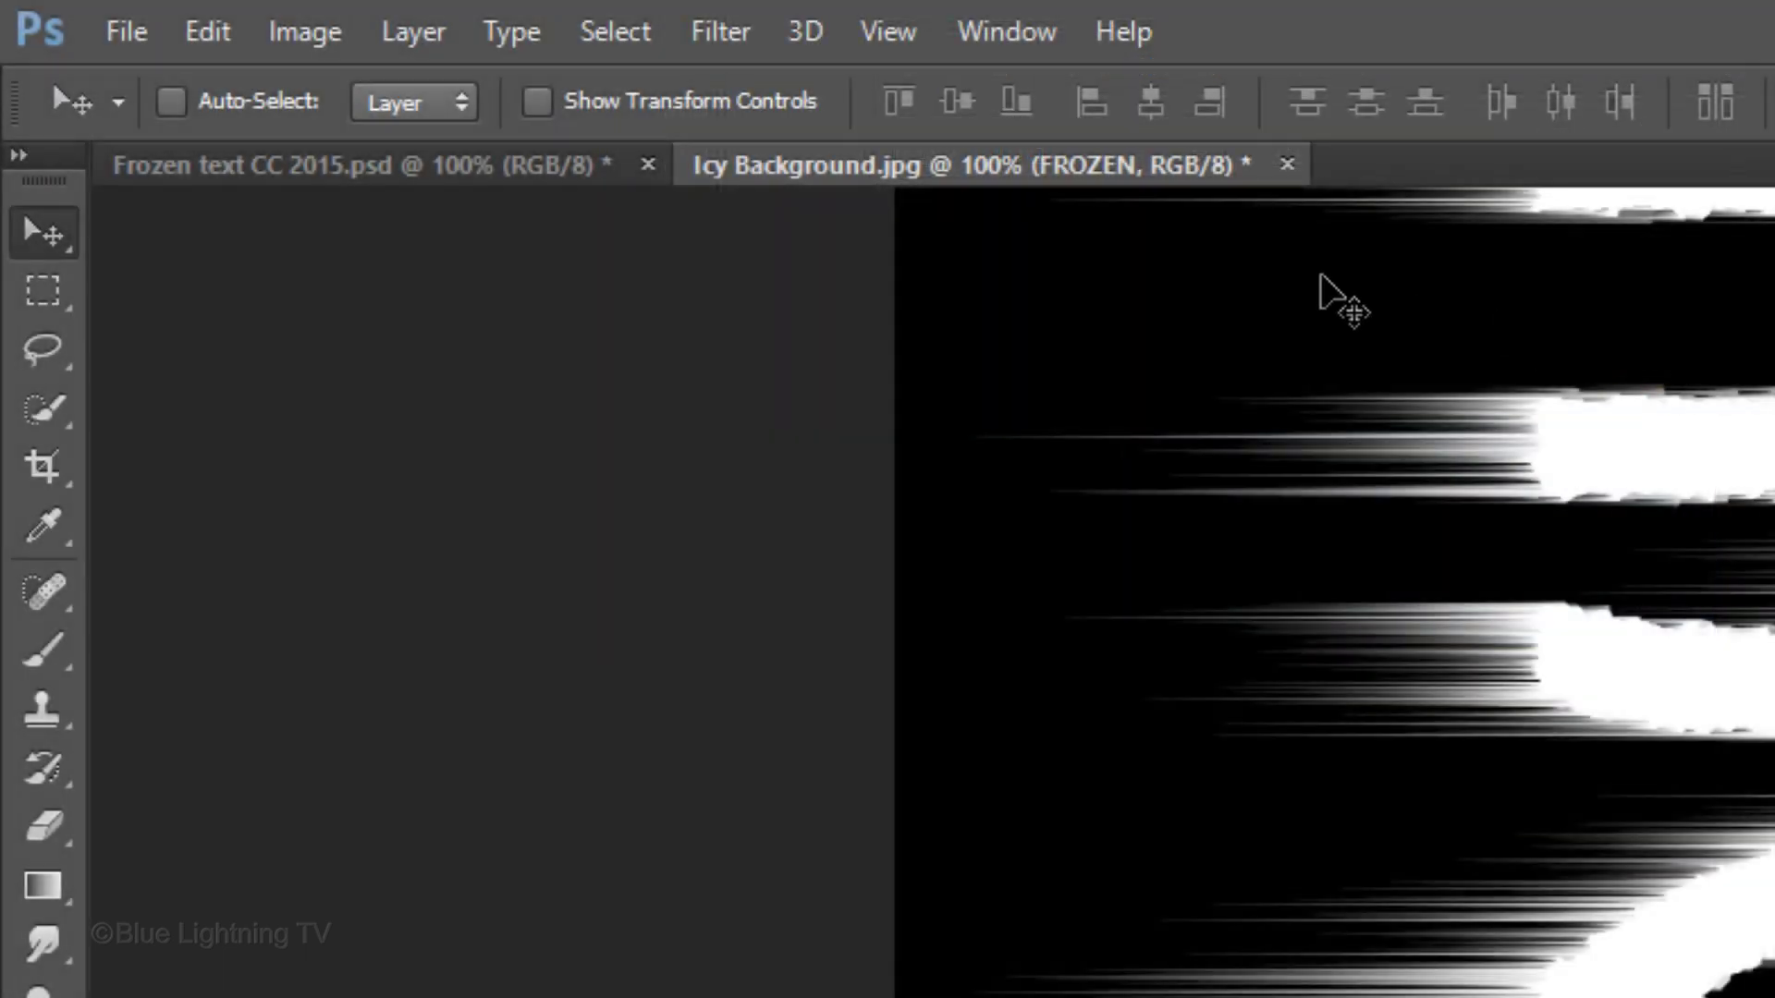
Rotate the canvas 90° counter clockwise so the wind streaks hang down like icicles
{"action": "left_click", "coordinate": [304, 32]}
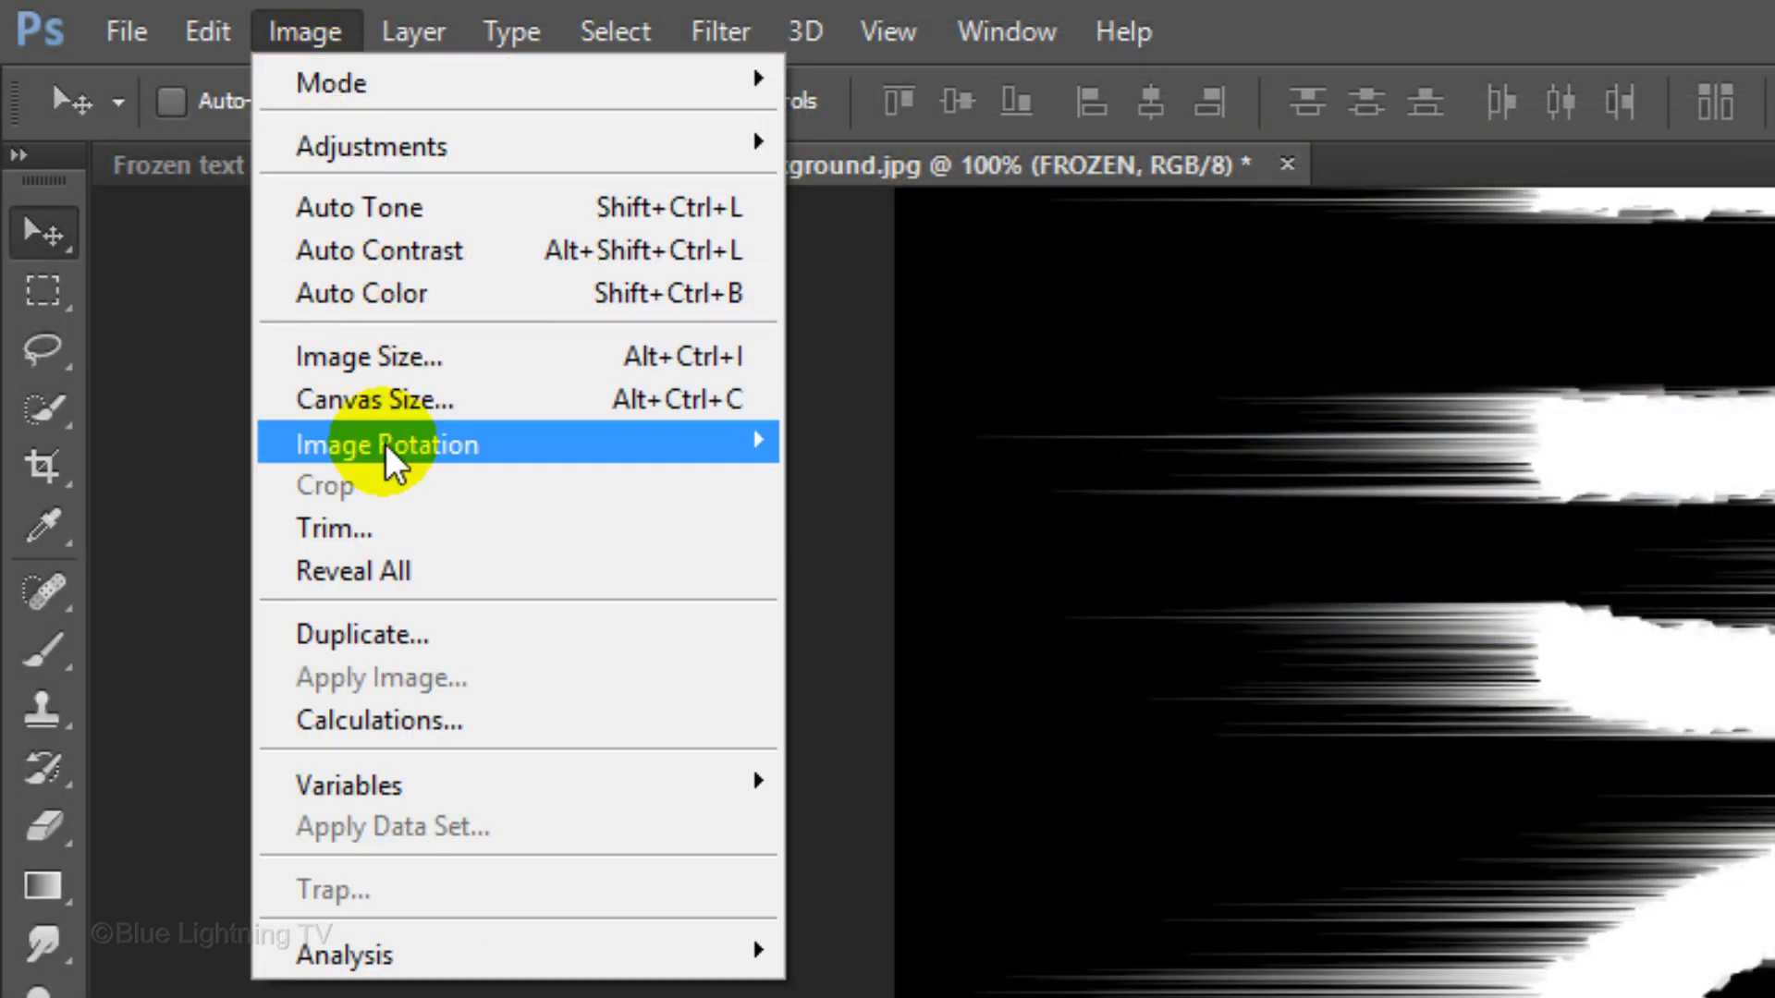
{"action": "mouse_move", "coordinate": [489, 443]}
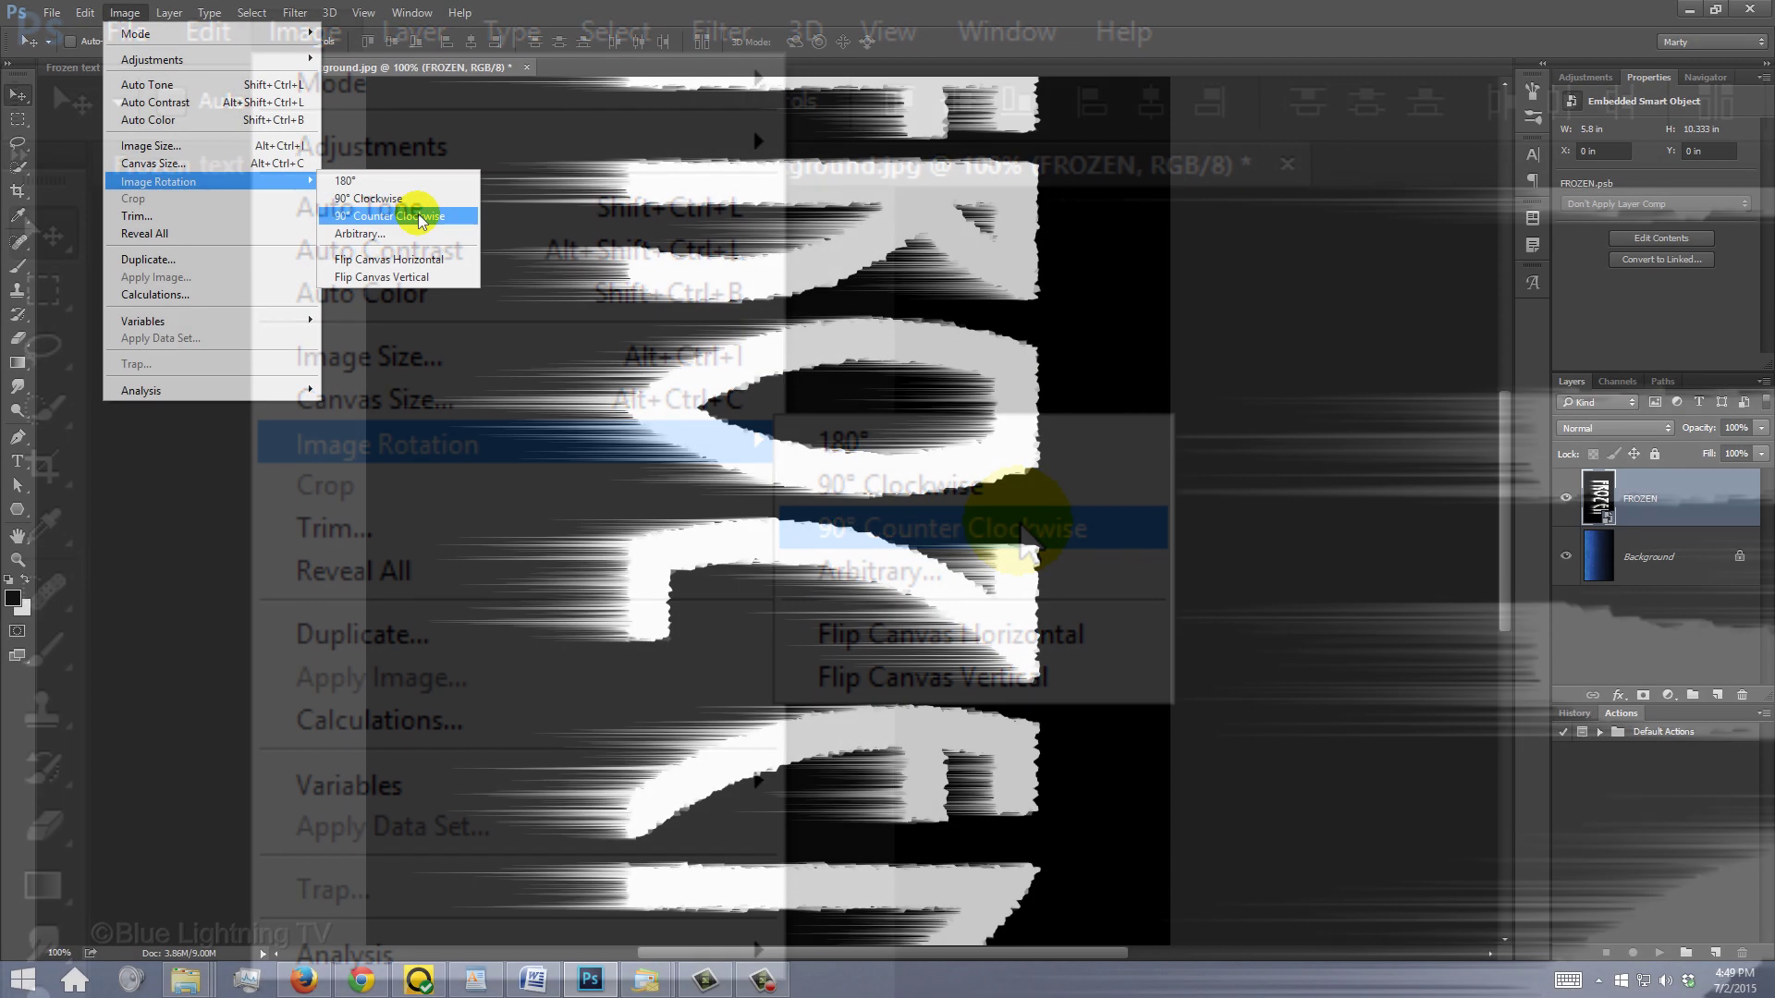
{"action": "left_click", "coordinate": [1019, 523]}
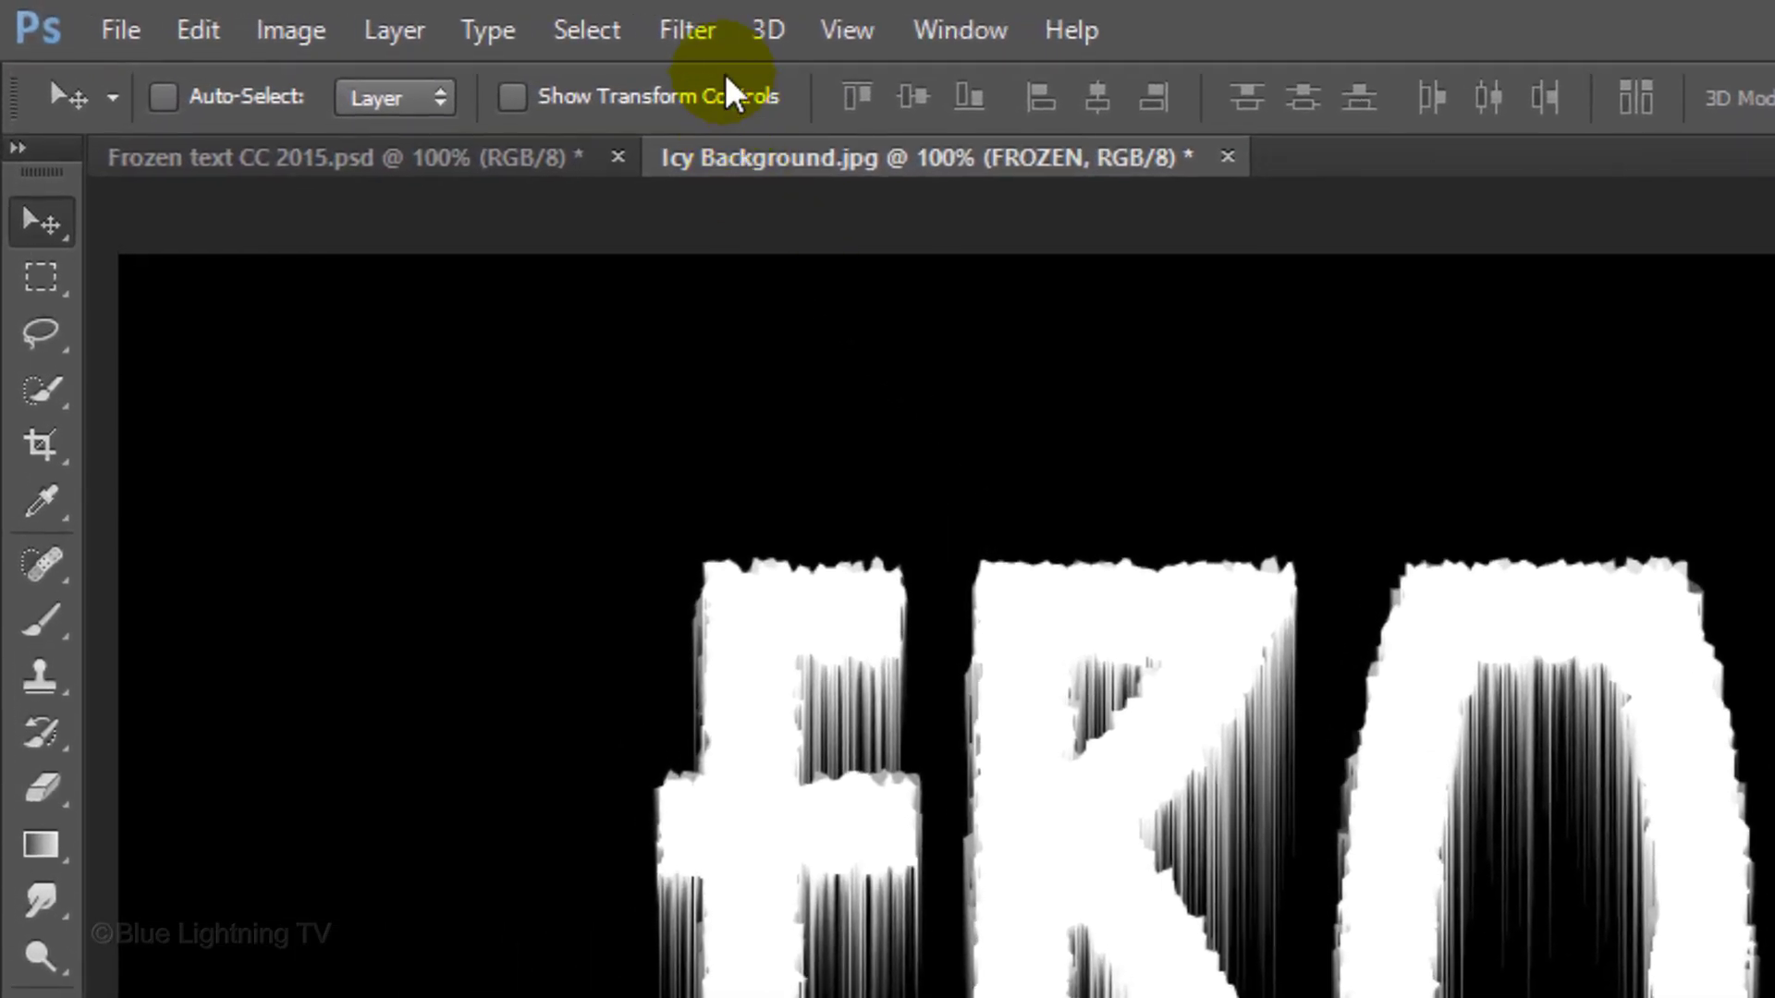
Run Pixelate > Crystallize at Cell Size 3 on the new FROZEN smart object
{"action": "left_click", "coordinate": [689, 31]}
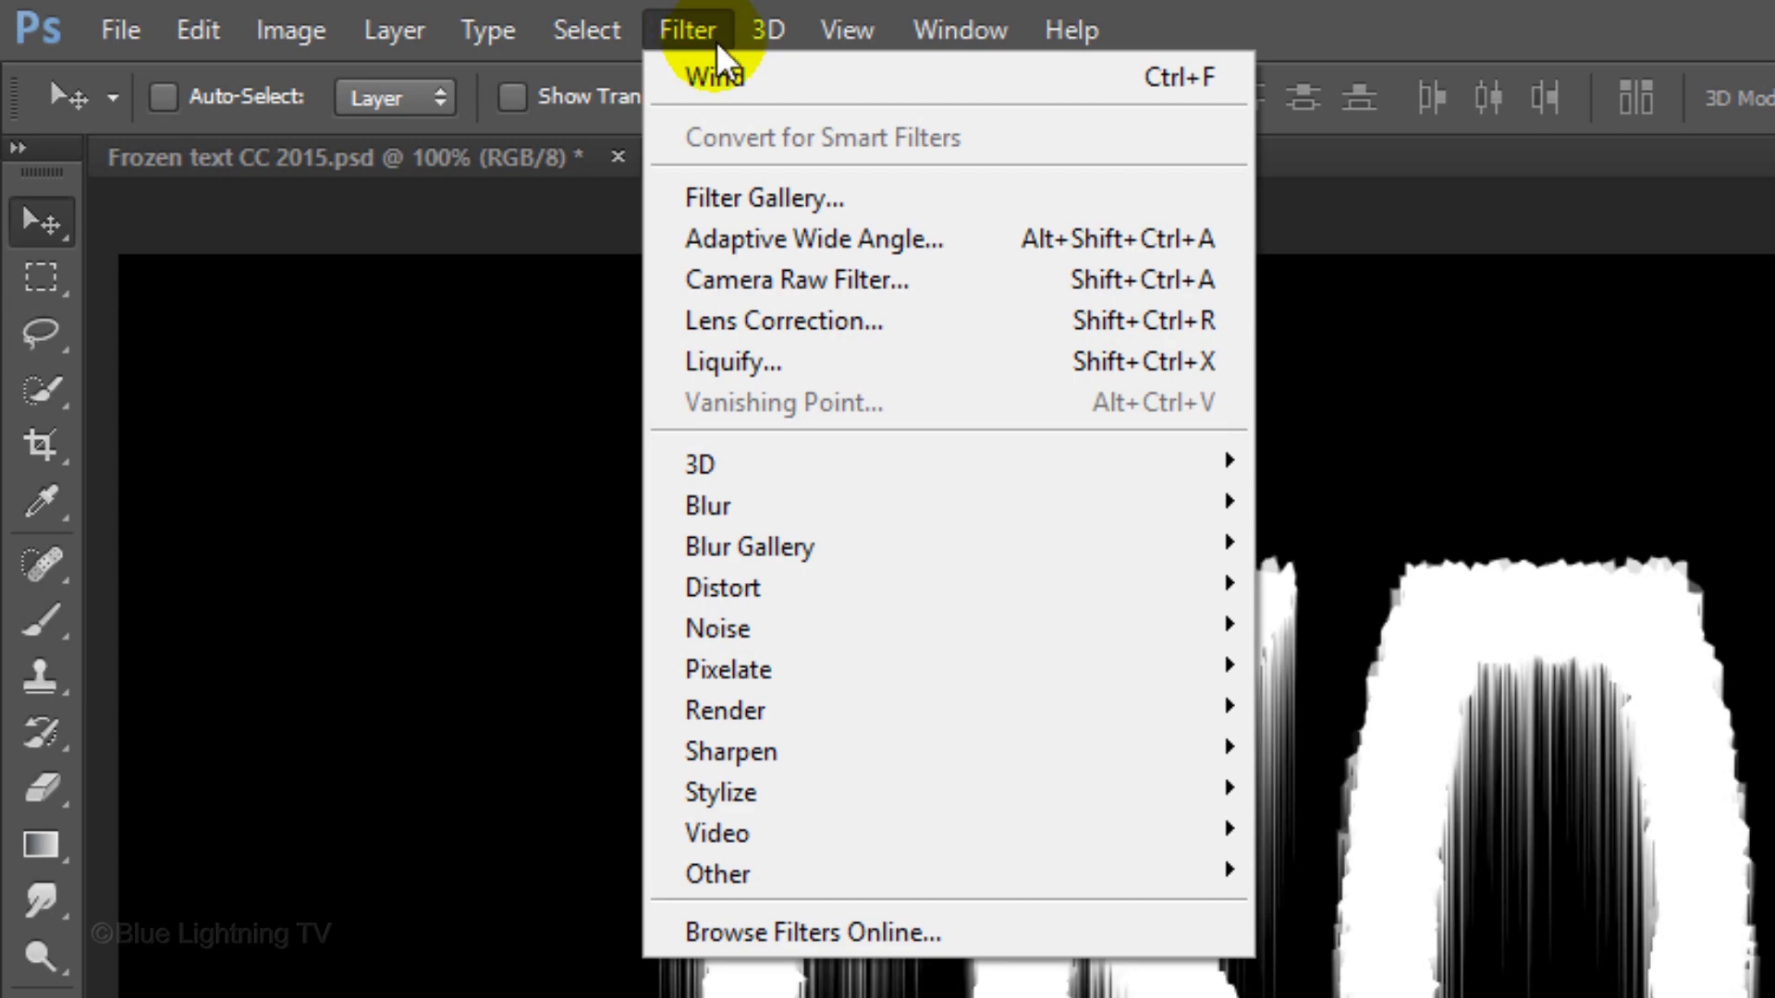
{"action": "mouse_move", "coordinate": [731, 665]}
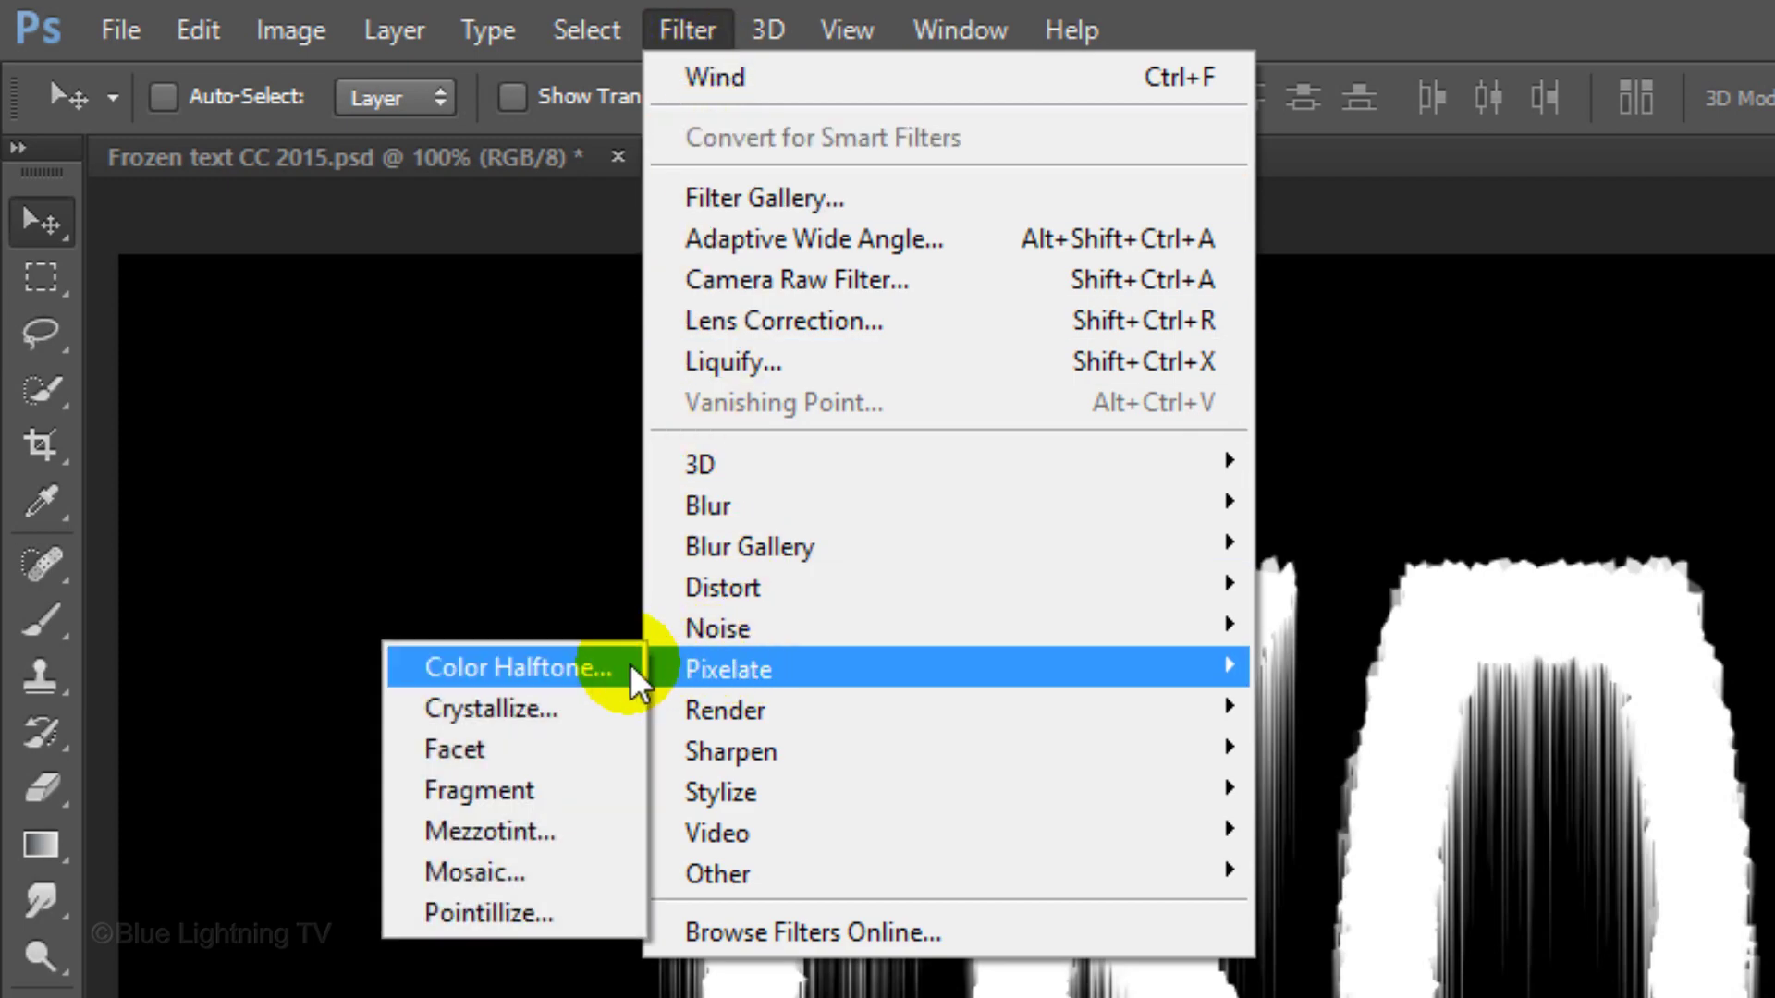
{"action": "left_click", "coordinate": [575, 705]}
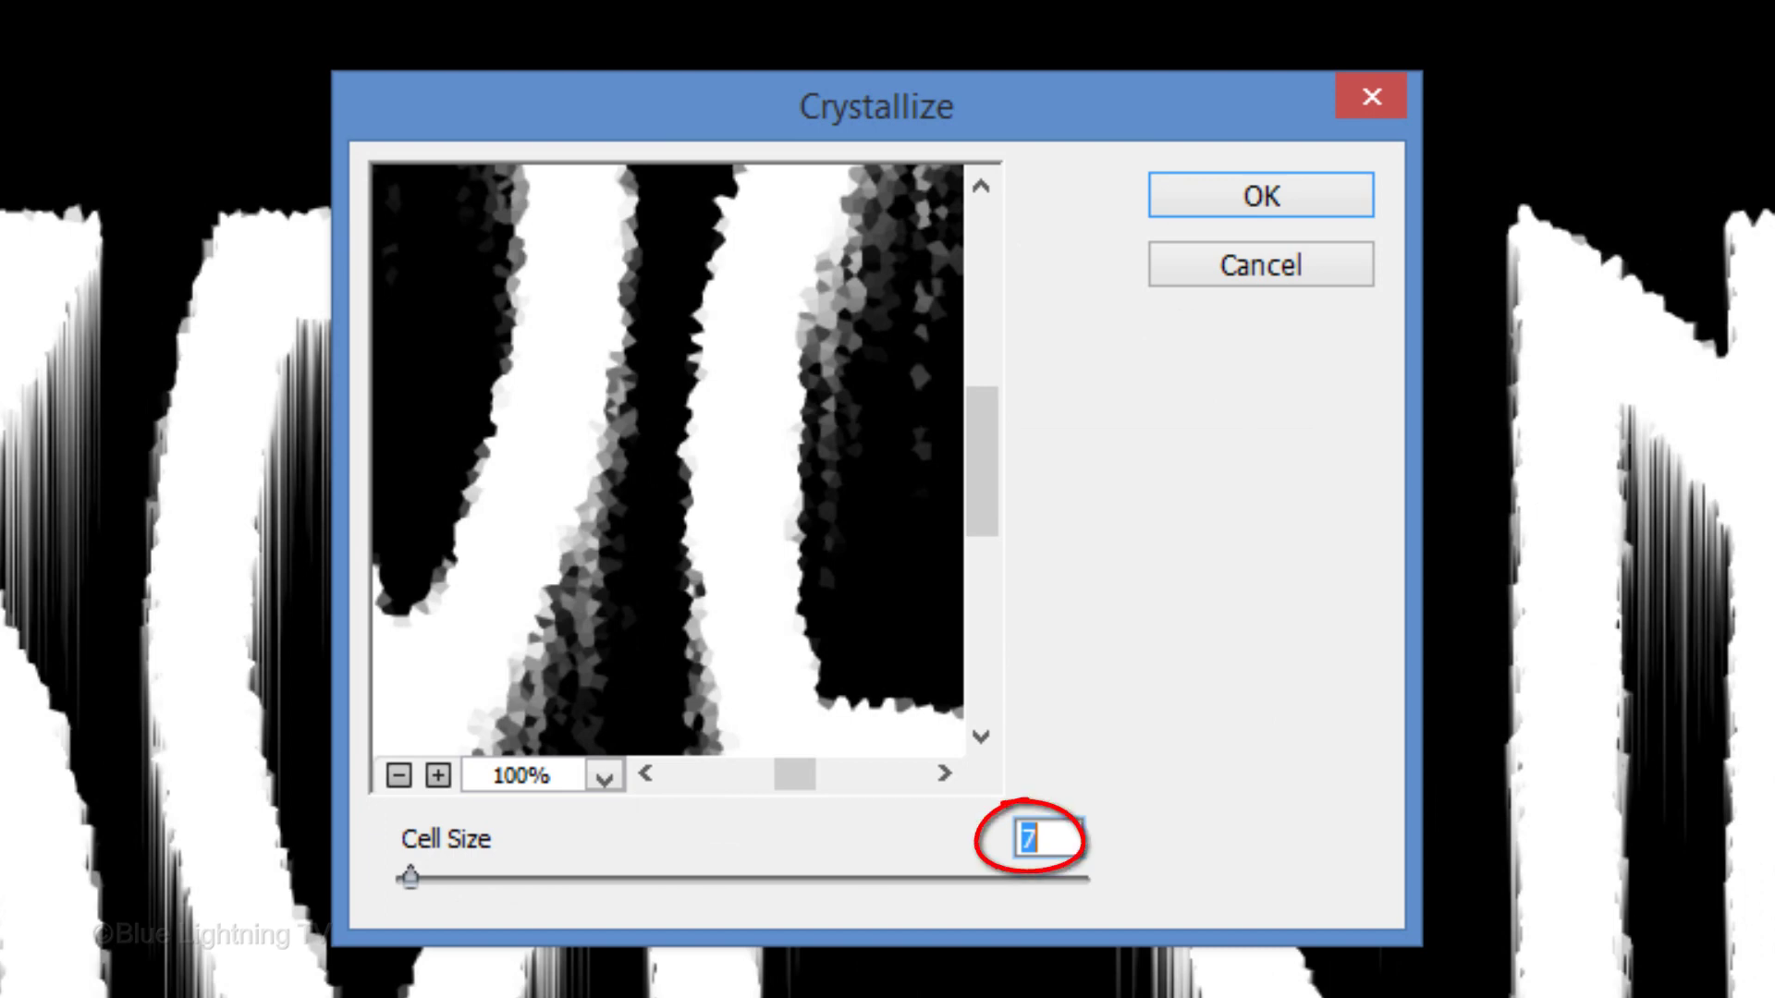
{"action": "type", "text": "3"}
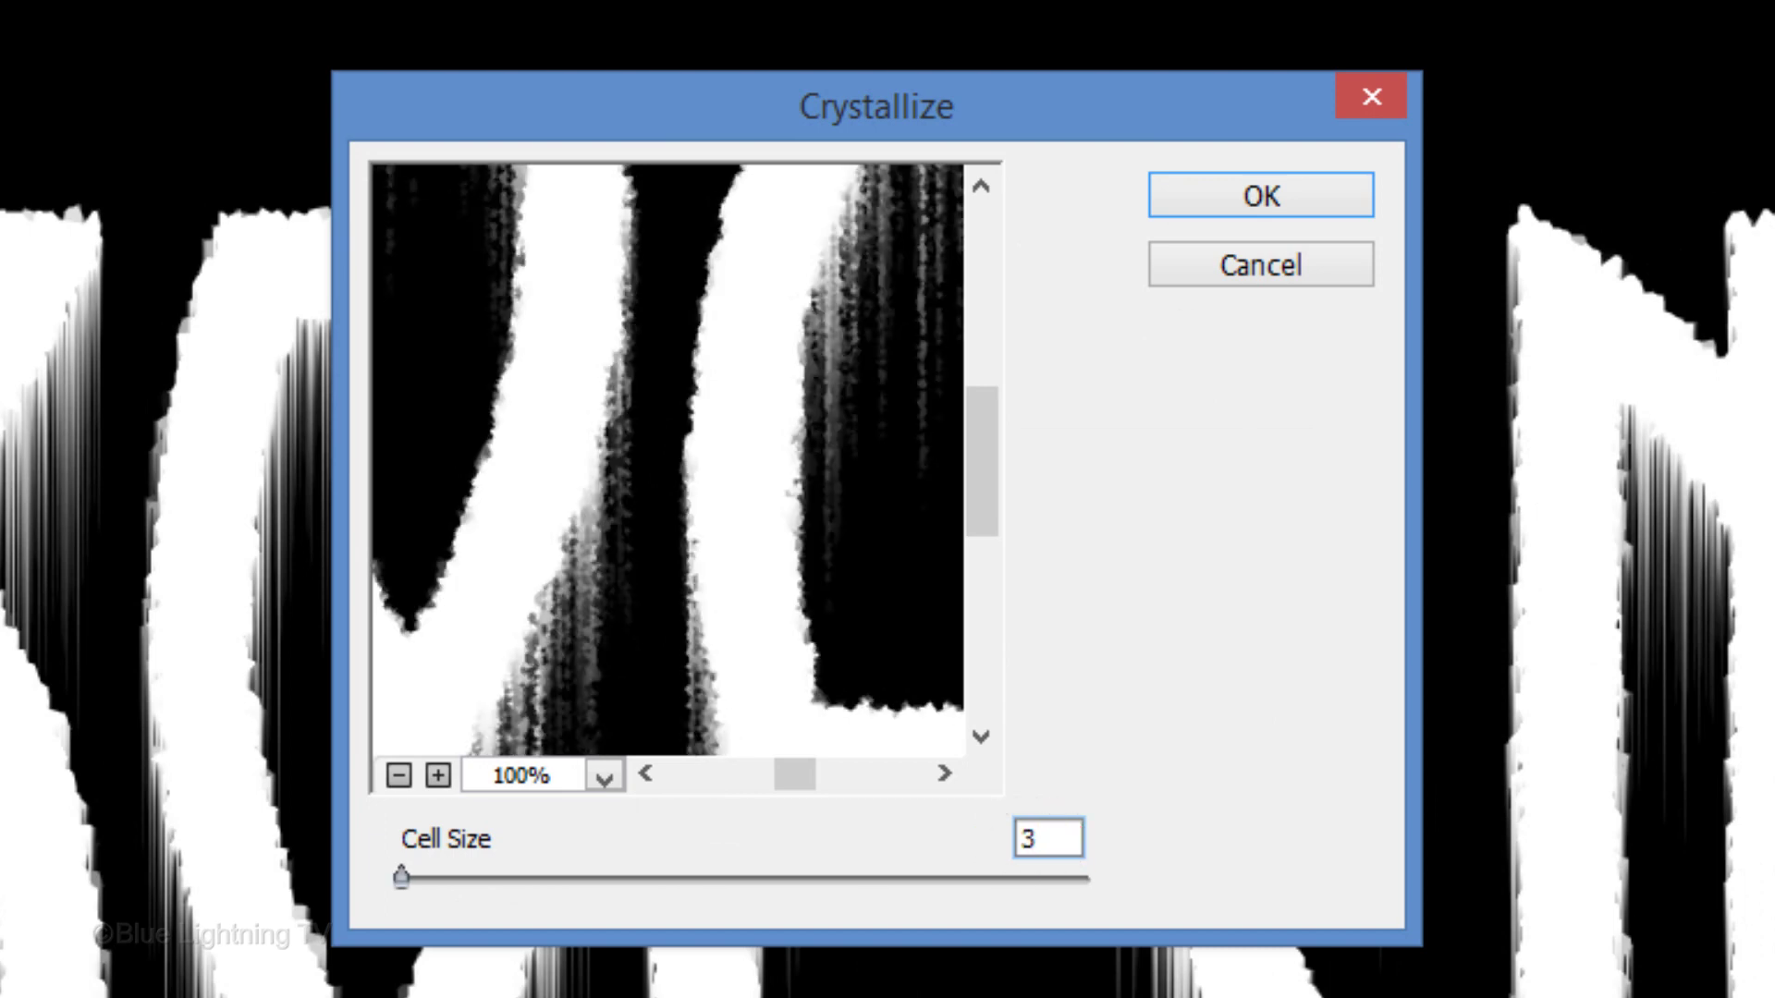
{"action": "key", "text": "Return"}
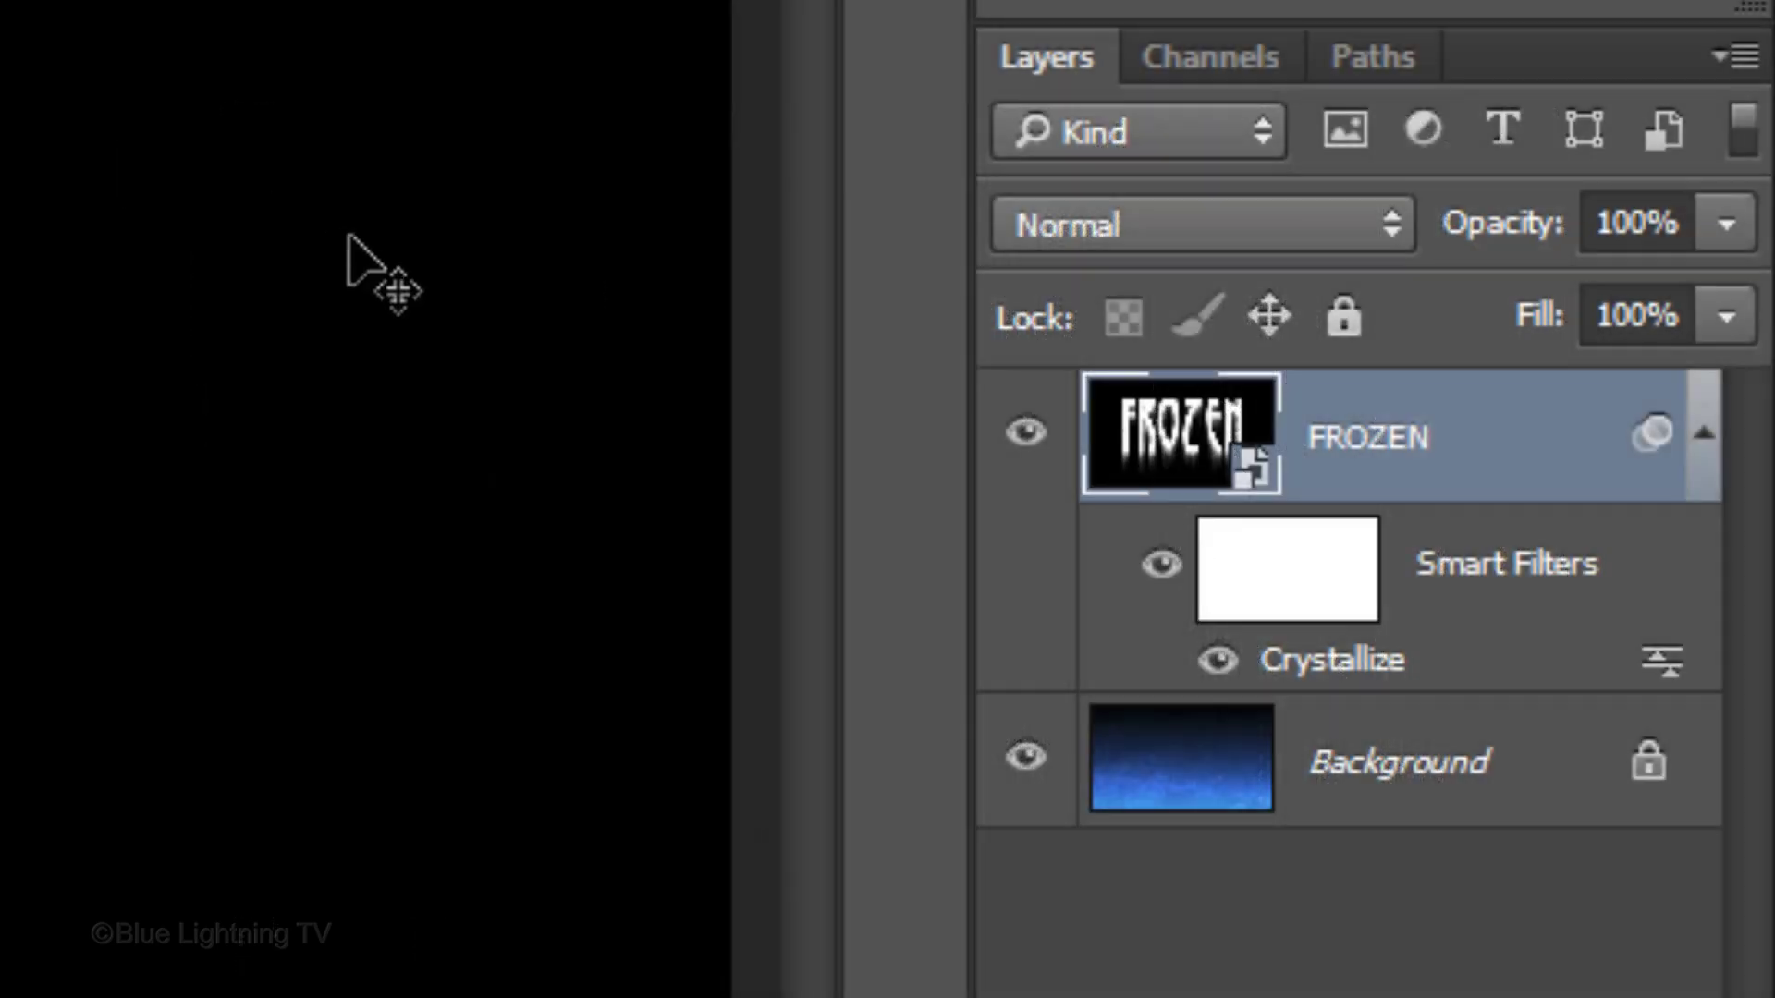
Change the nested smart object's FROZEN text to ICE TEXT
{"action": "left_click", "coordinate": [1175, 455], "text": "ctrl"}
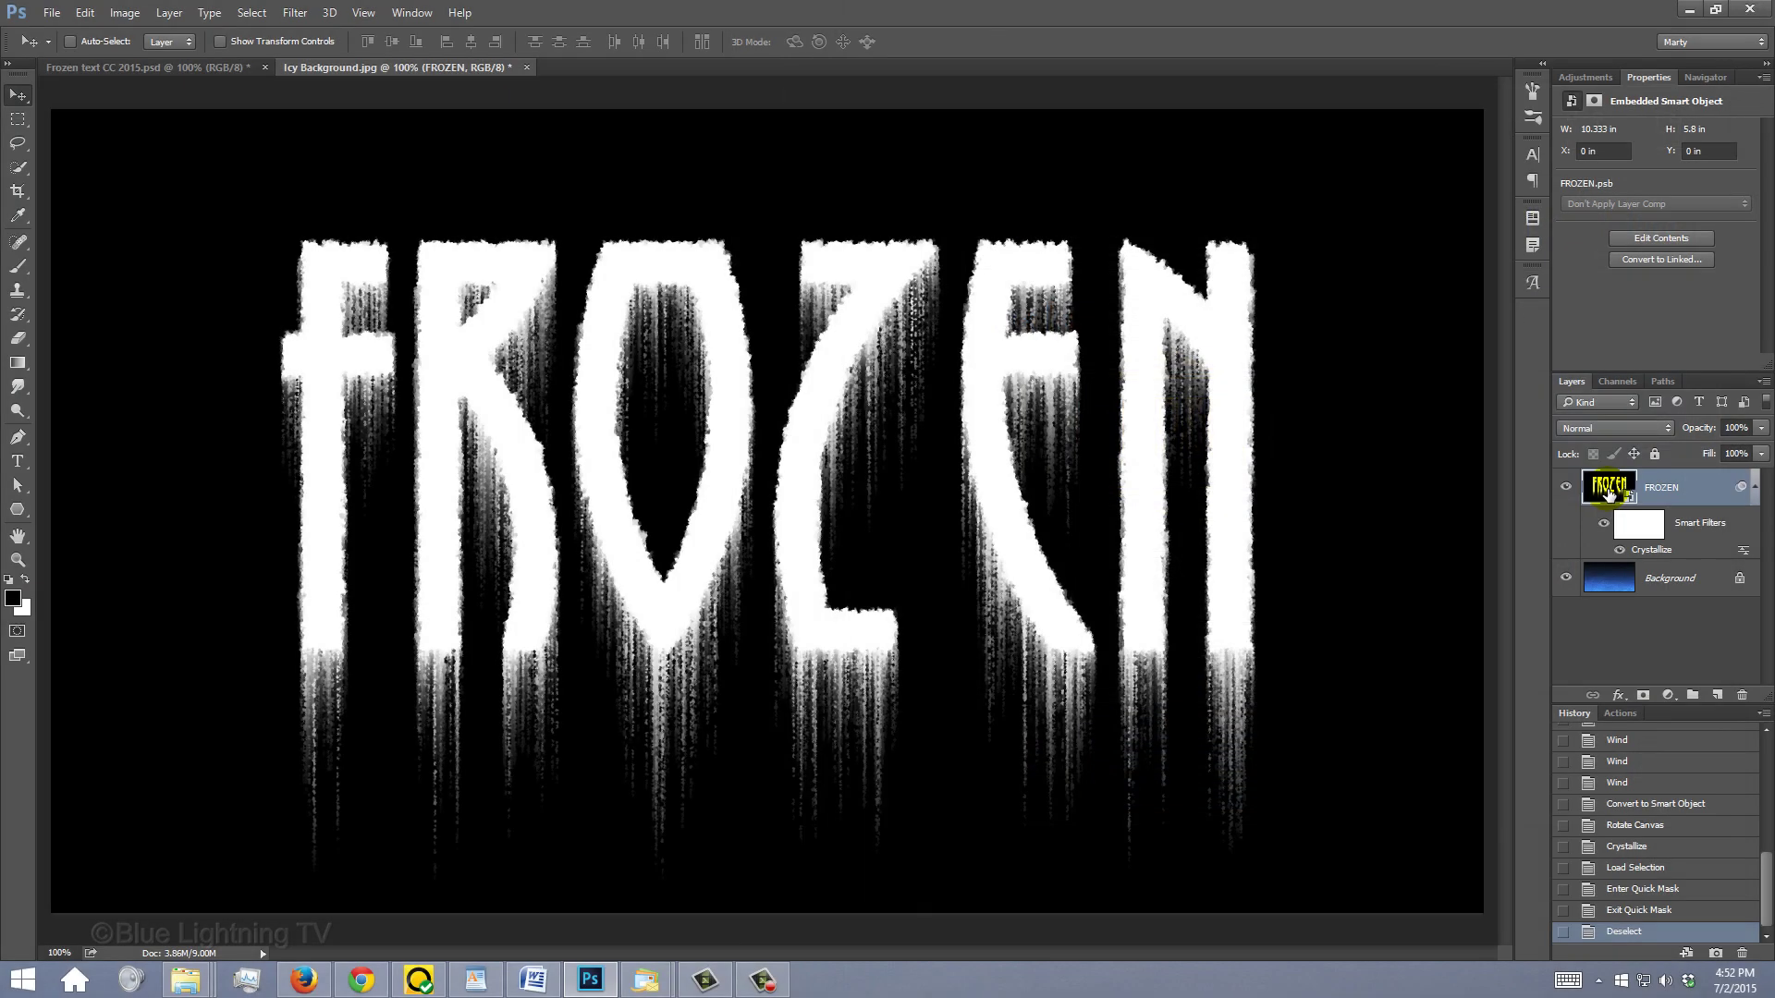
{"action": "double_click", "coordinate": [1176, 455]}
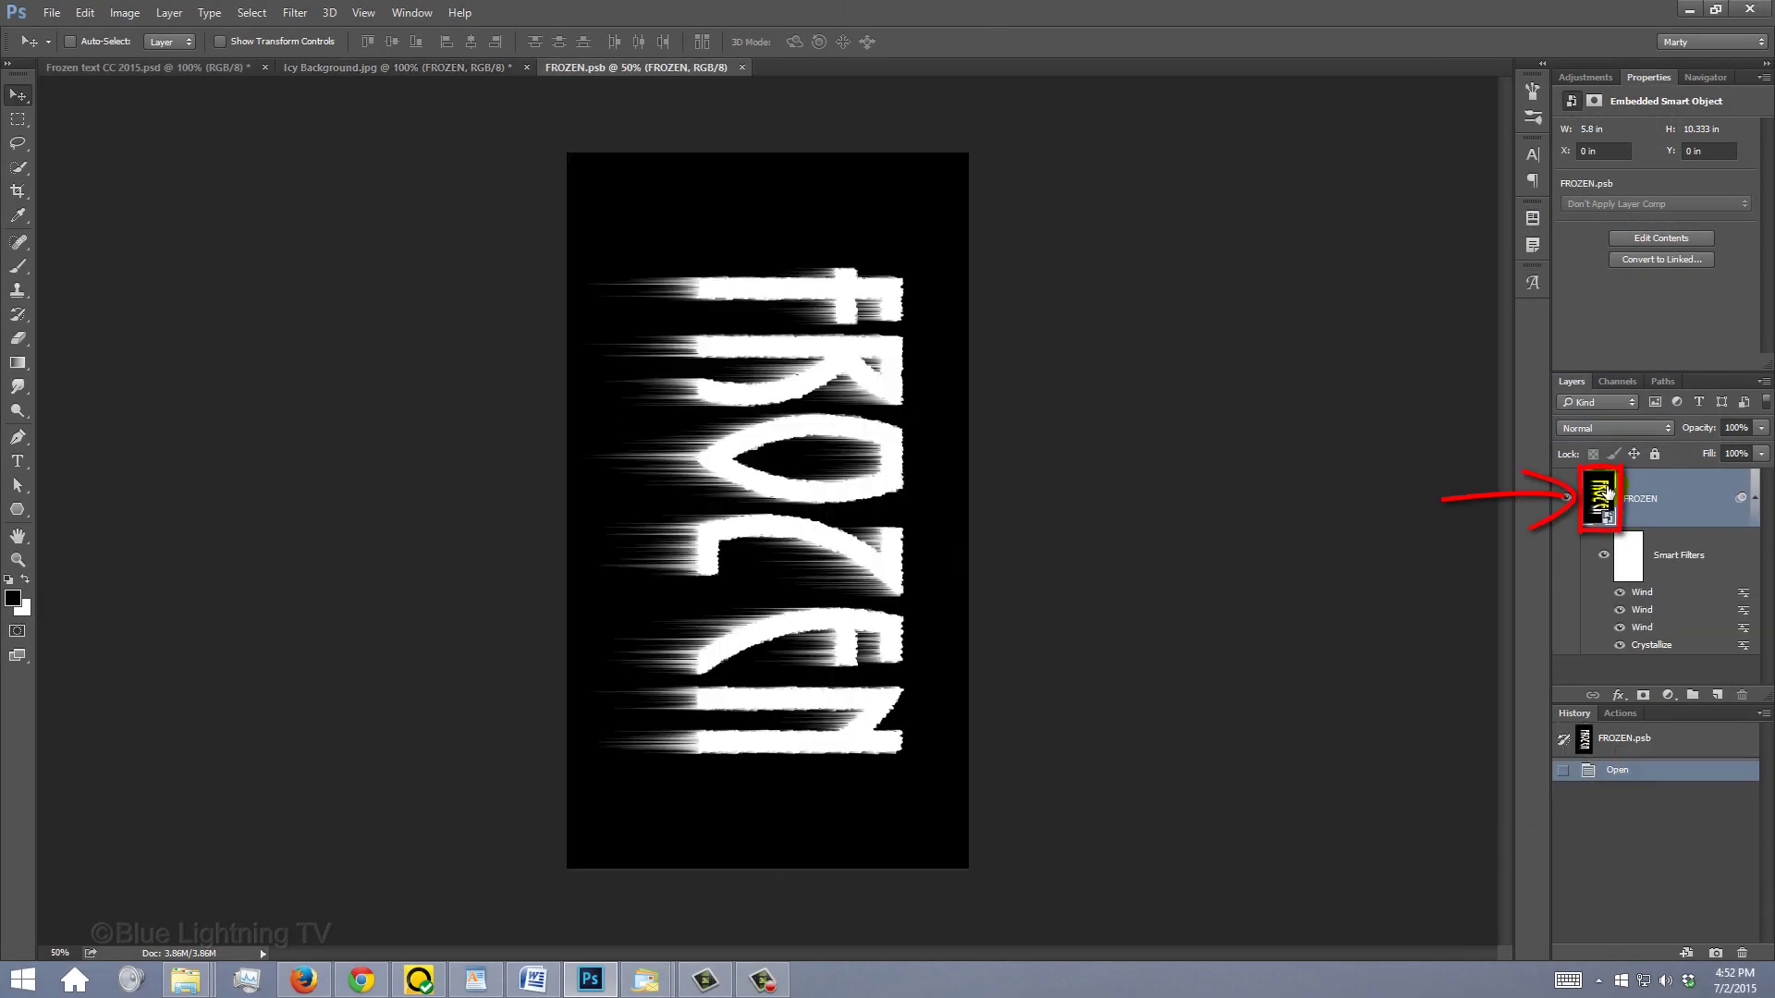
{"action": "double_click", "coordinate": [1608, 492]}
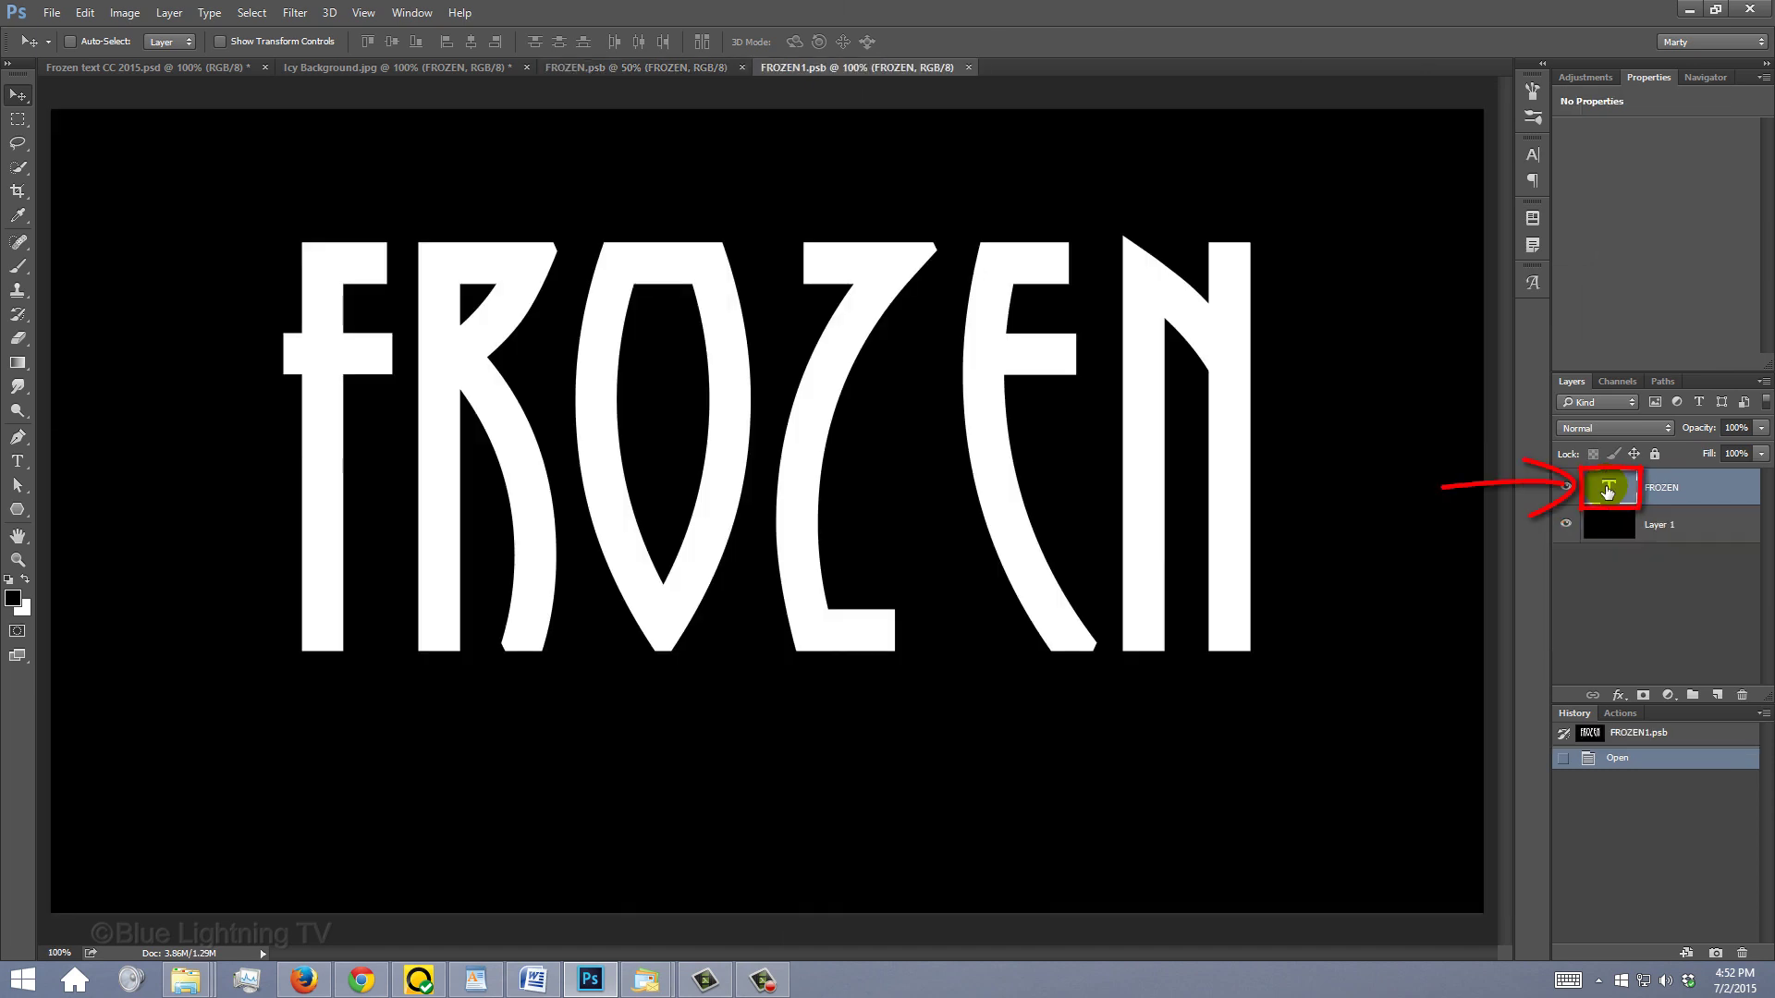
{"action": "double_click", "coordinate": [1607, 492]}
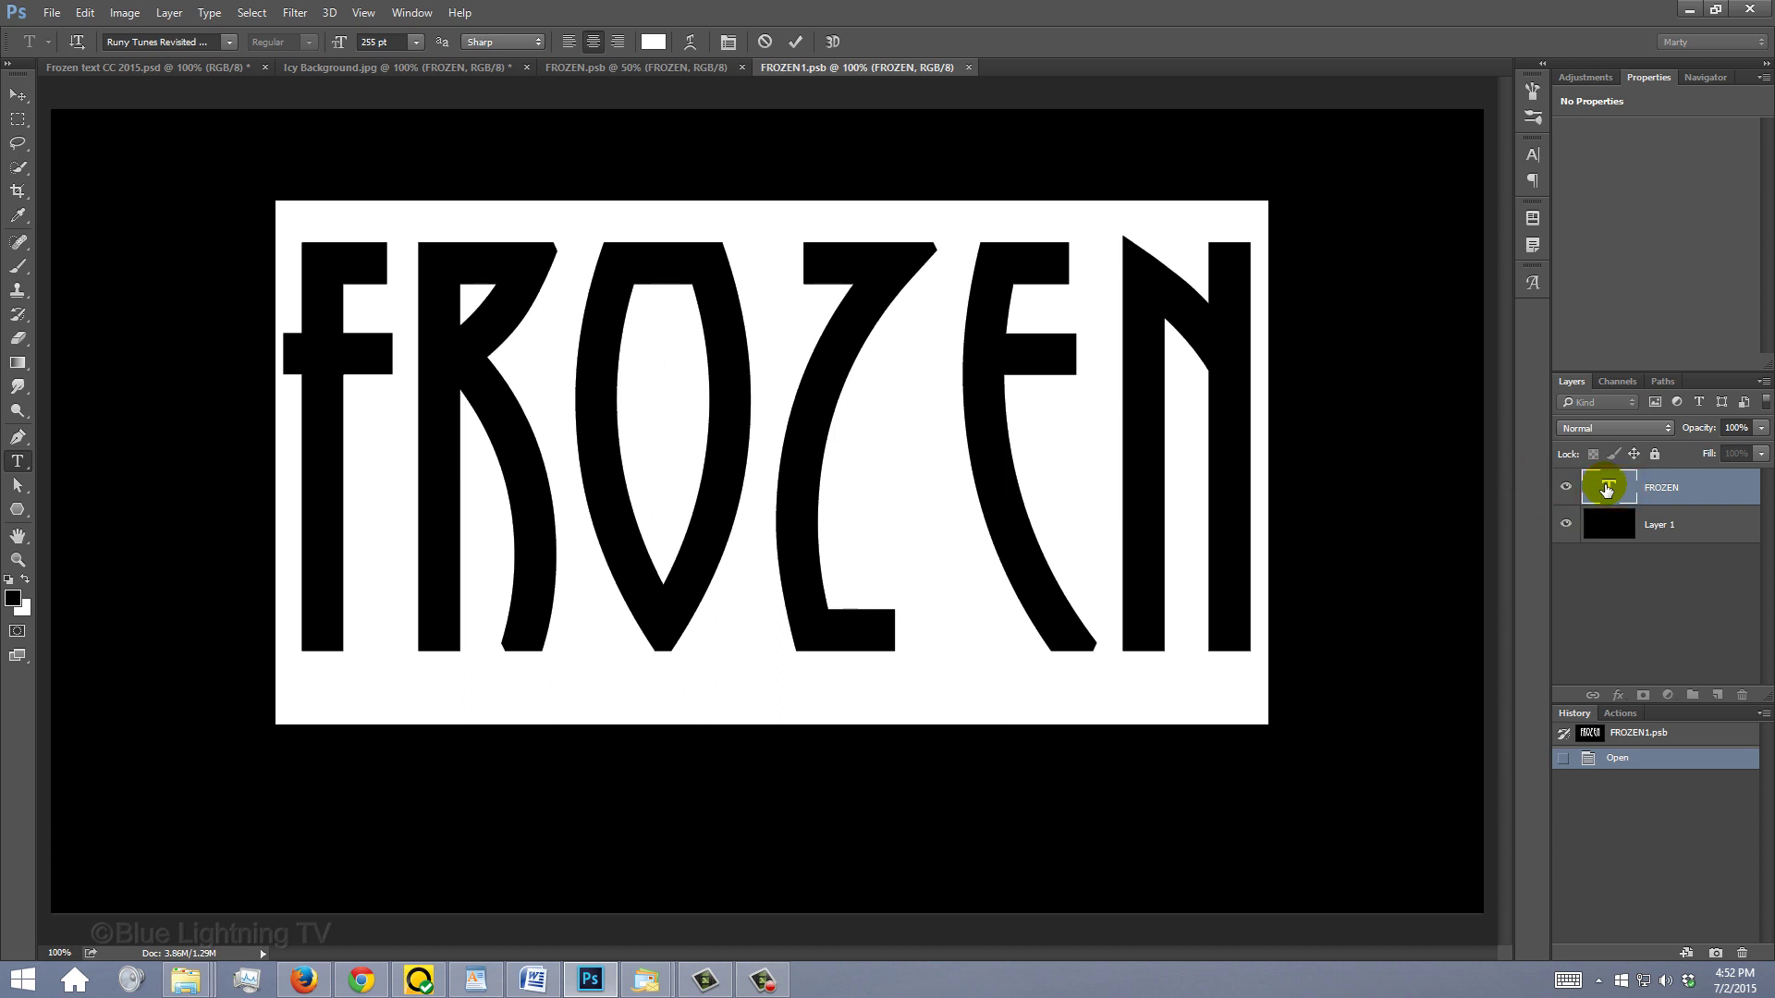
{"action": "type", "text": "ICE TEXT"}
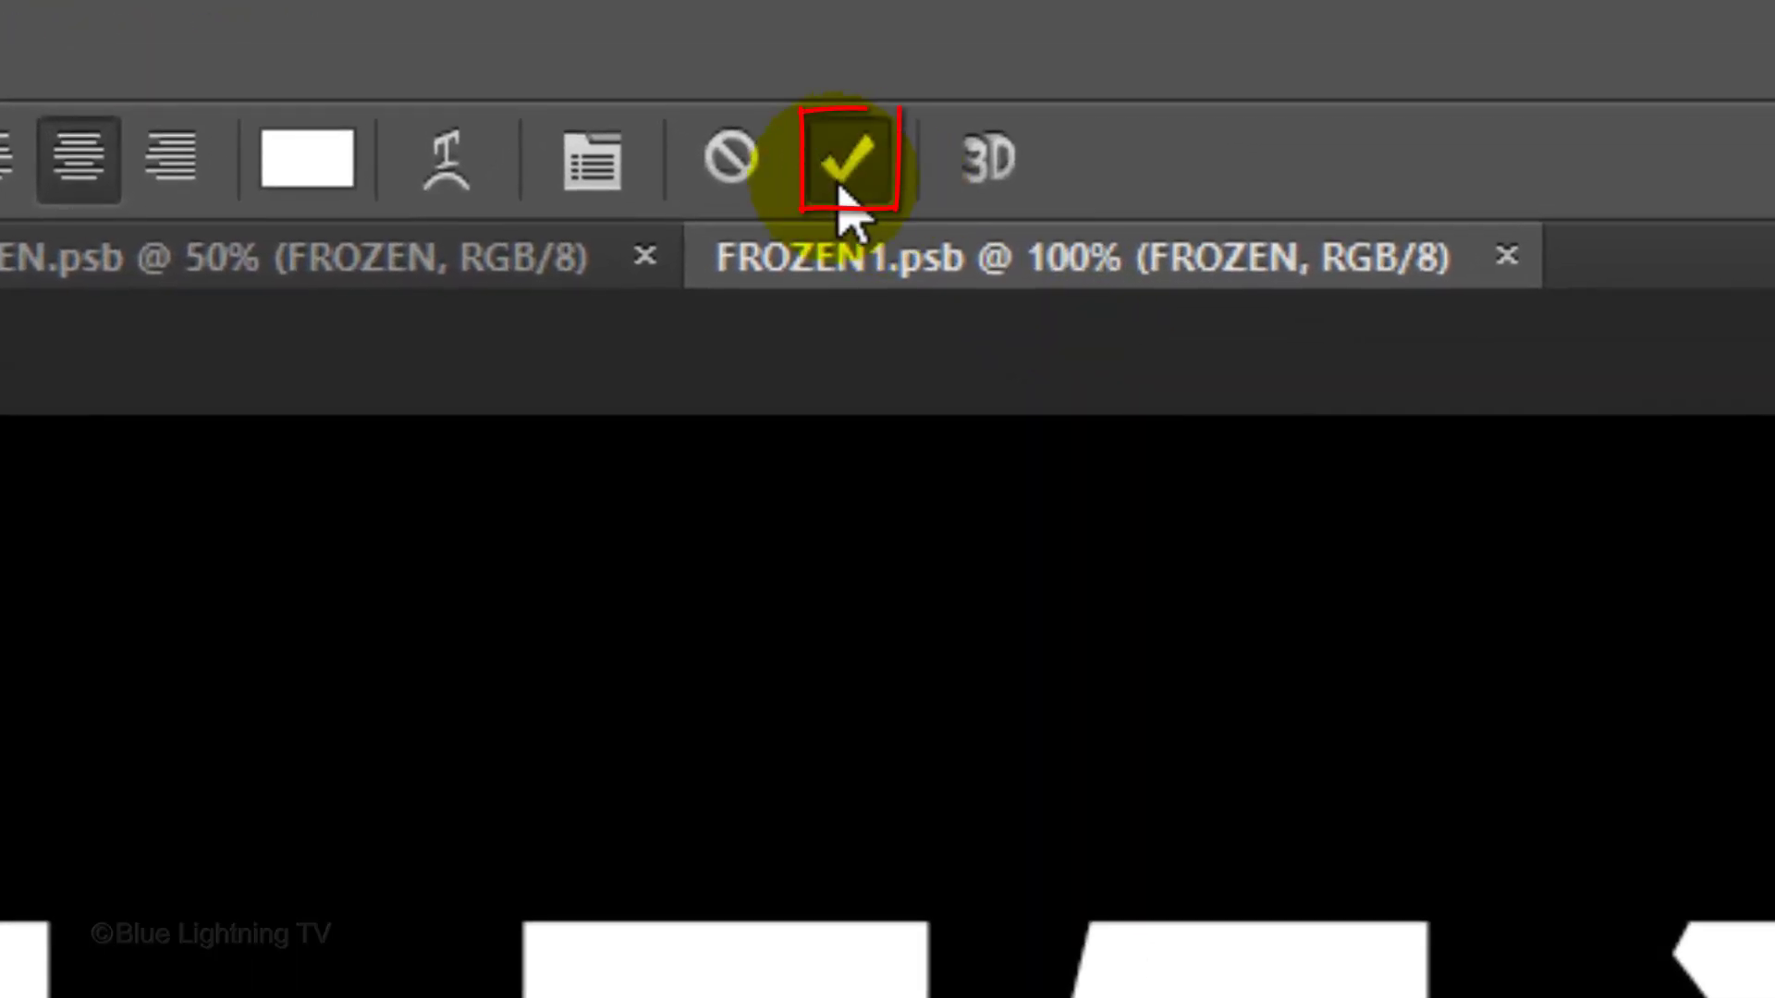
{"action": "left_click", "coordinate": [839, 178]}
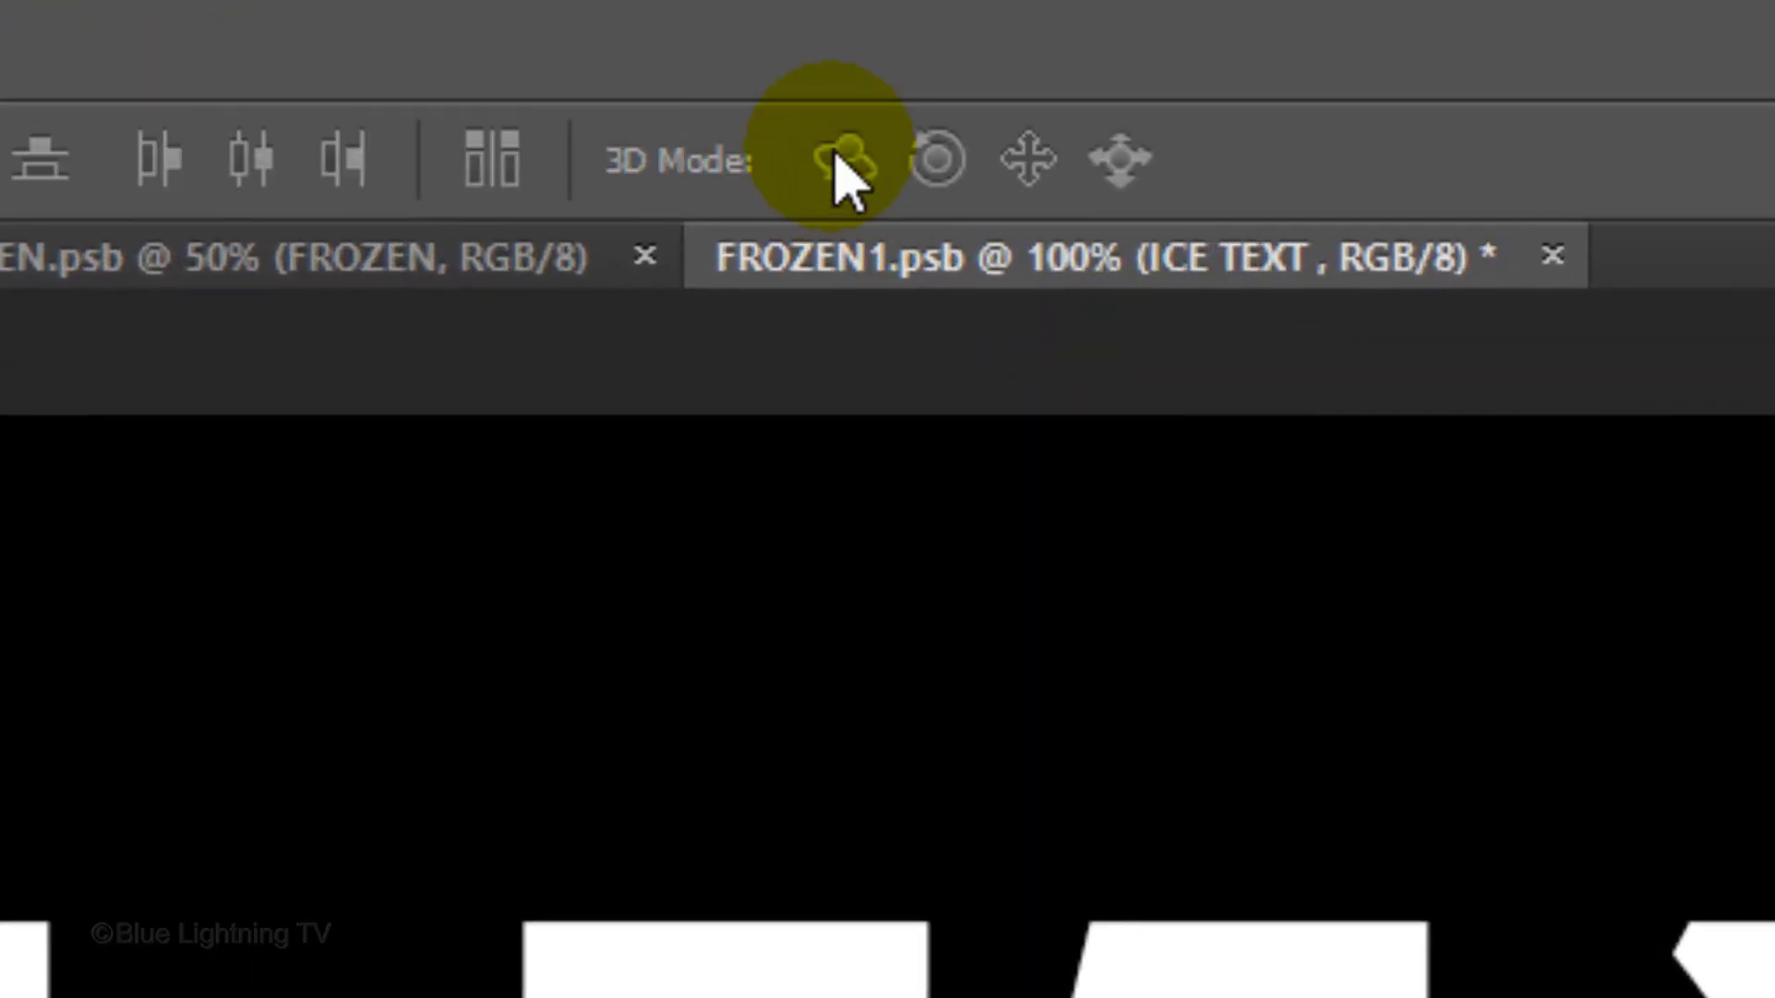
Save and close the inner text document and FROZEN.psb
{"action": "left_click", "coordinate": [1554, 258]}
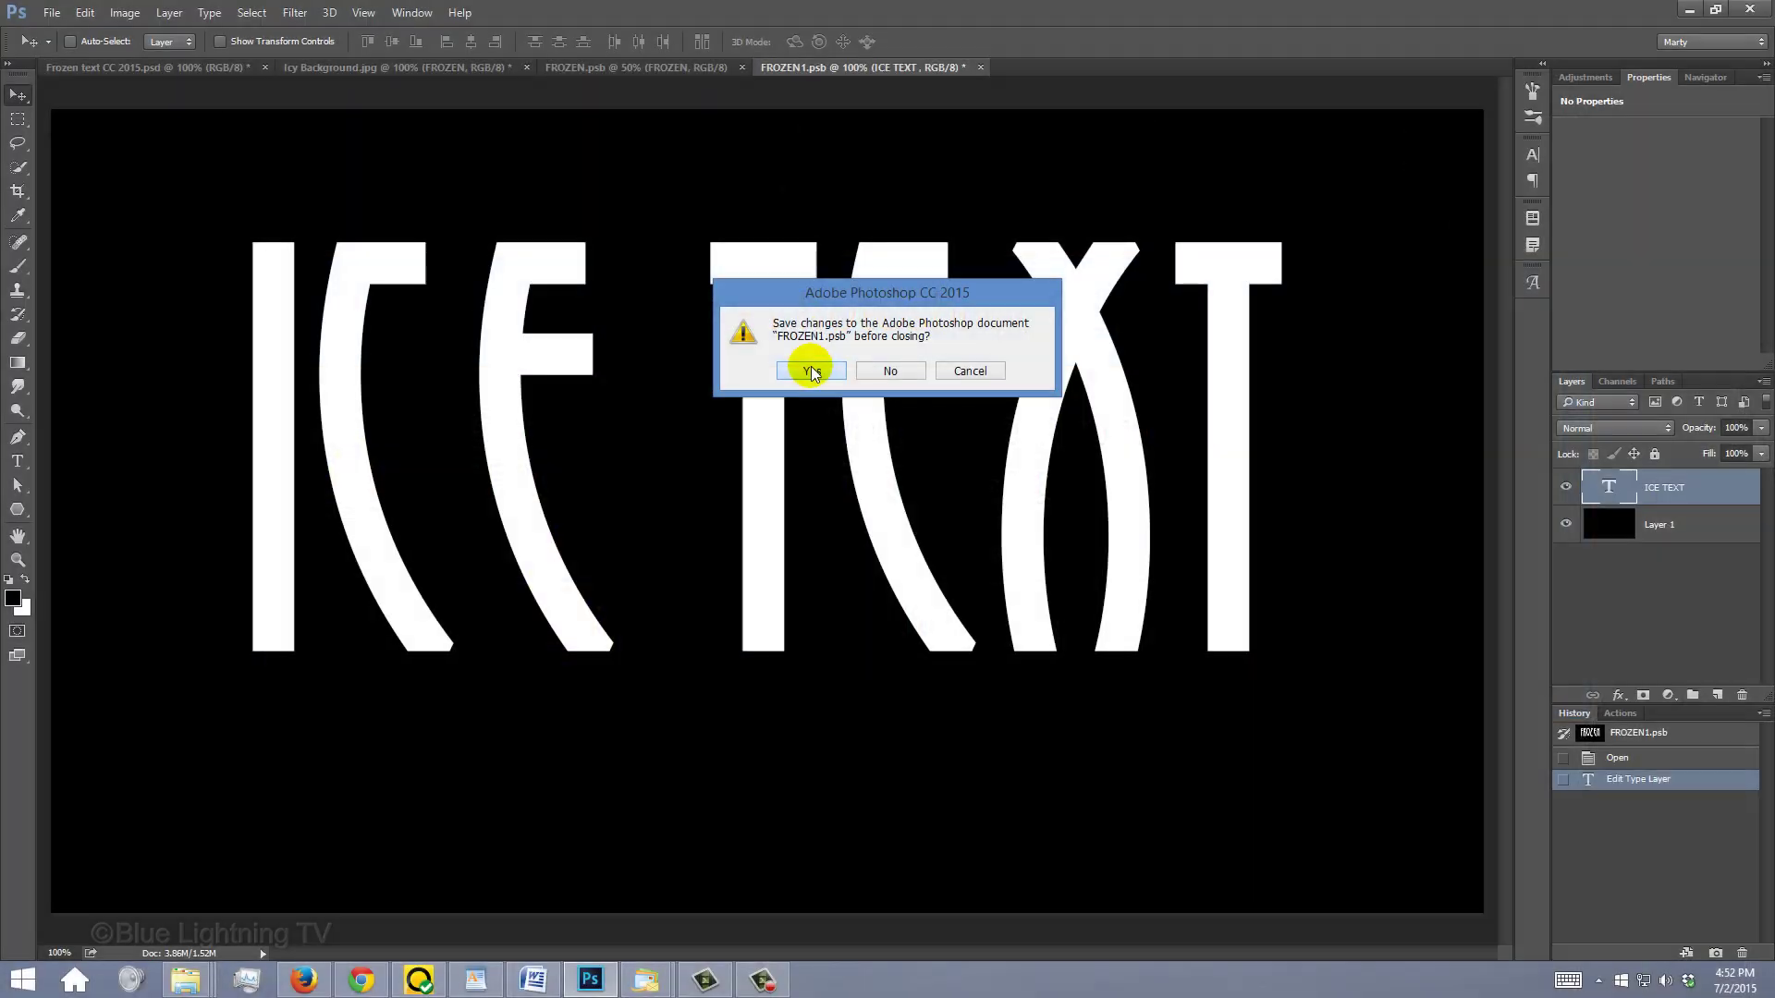
{"action": "left_click", "coordinate": [622, 621]}
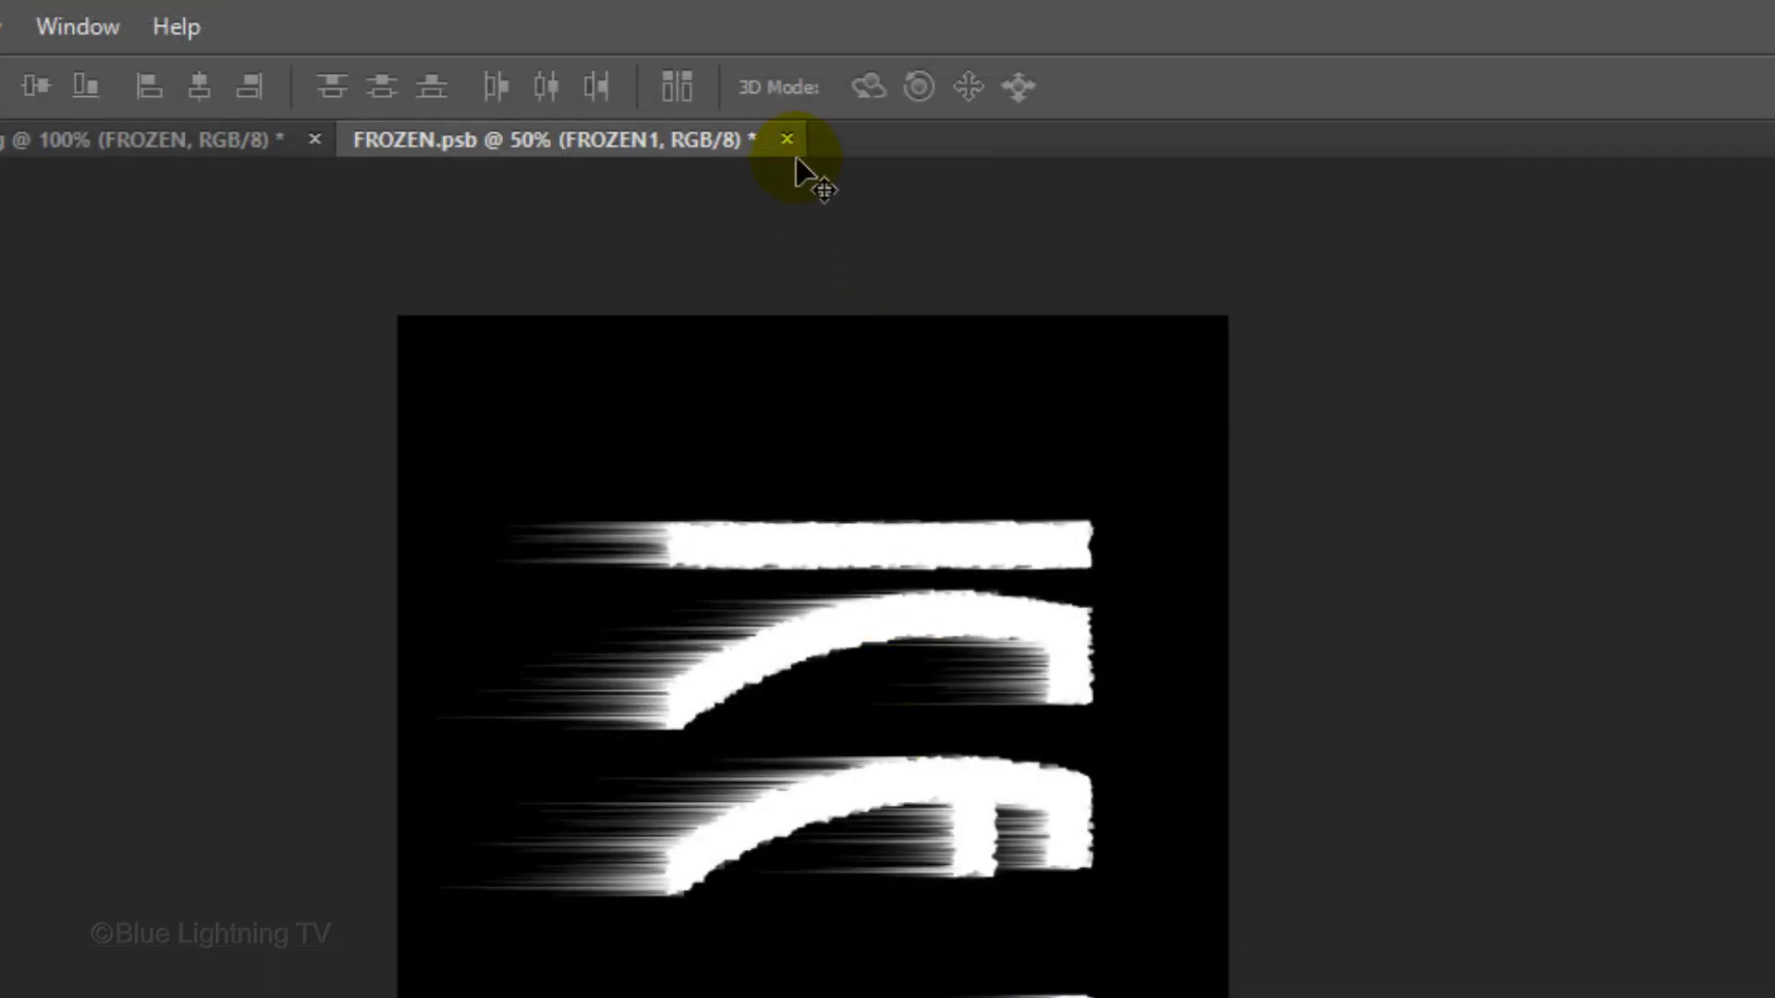
{"action": "key", "text": "ctrl+s"}
{"action": "left_click", "coordinate": [787, 140]}
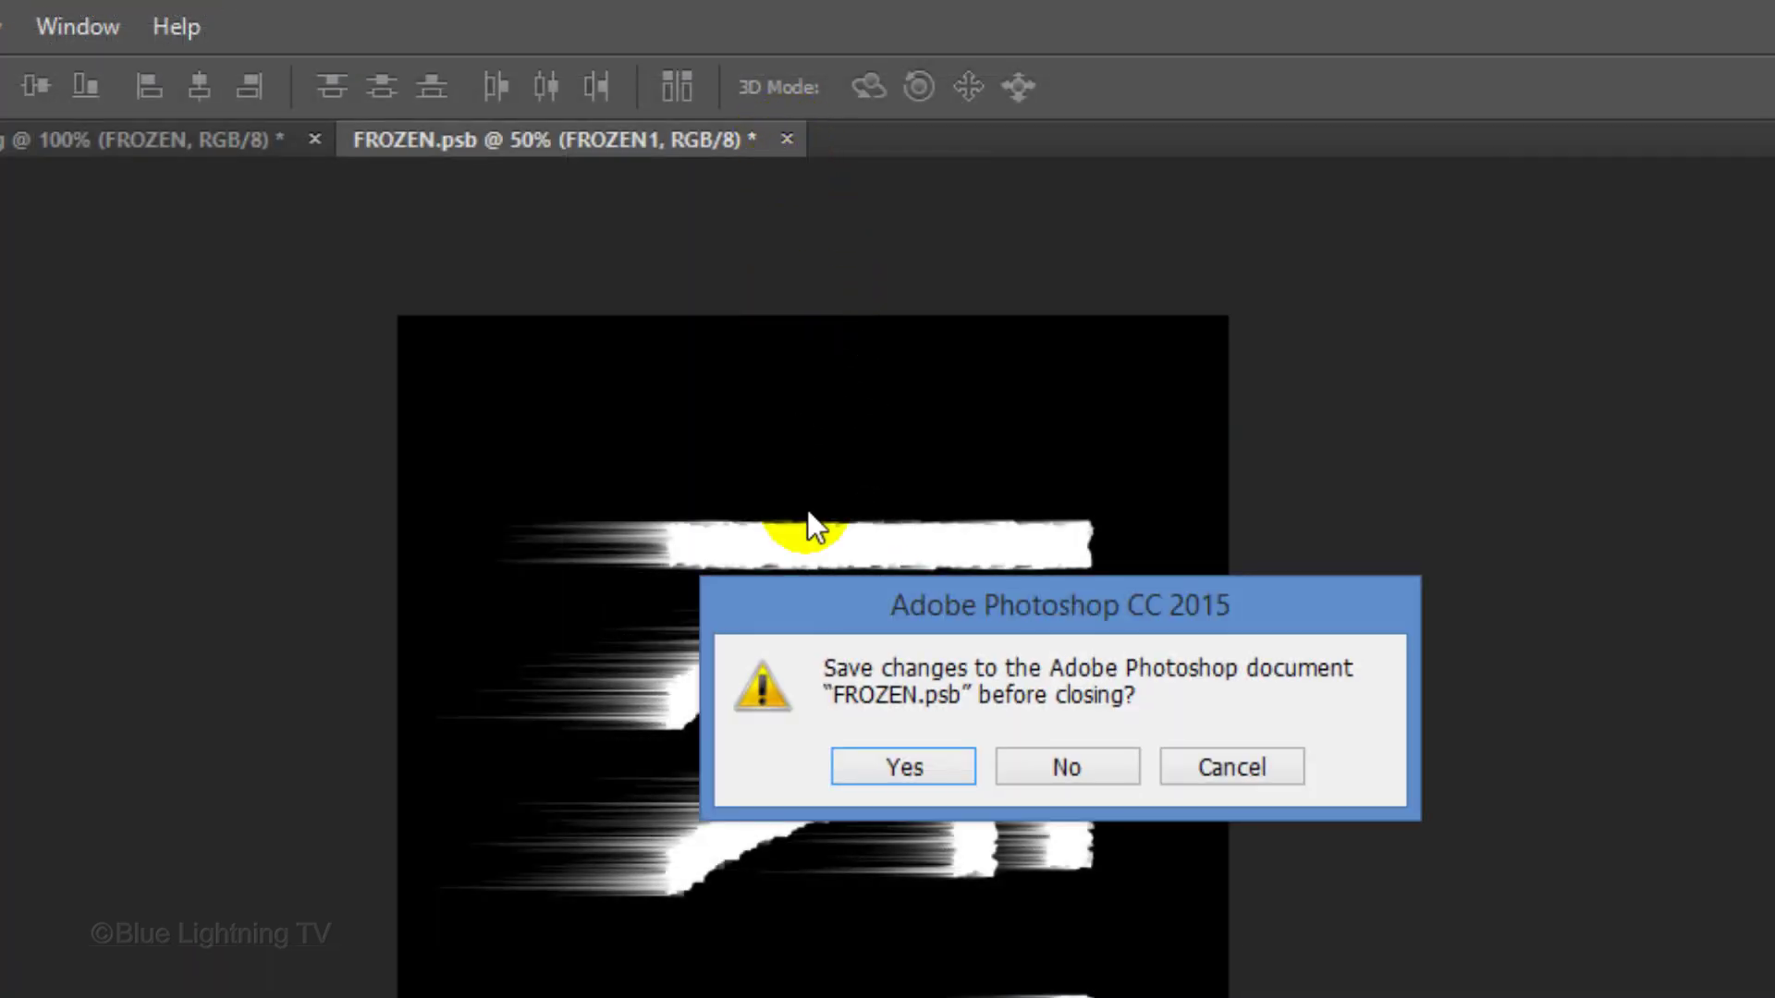
{"action": "left_click", "coordinate": [874, 774]}
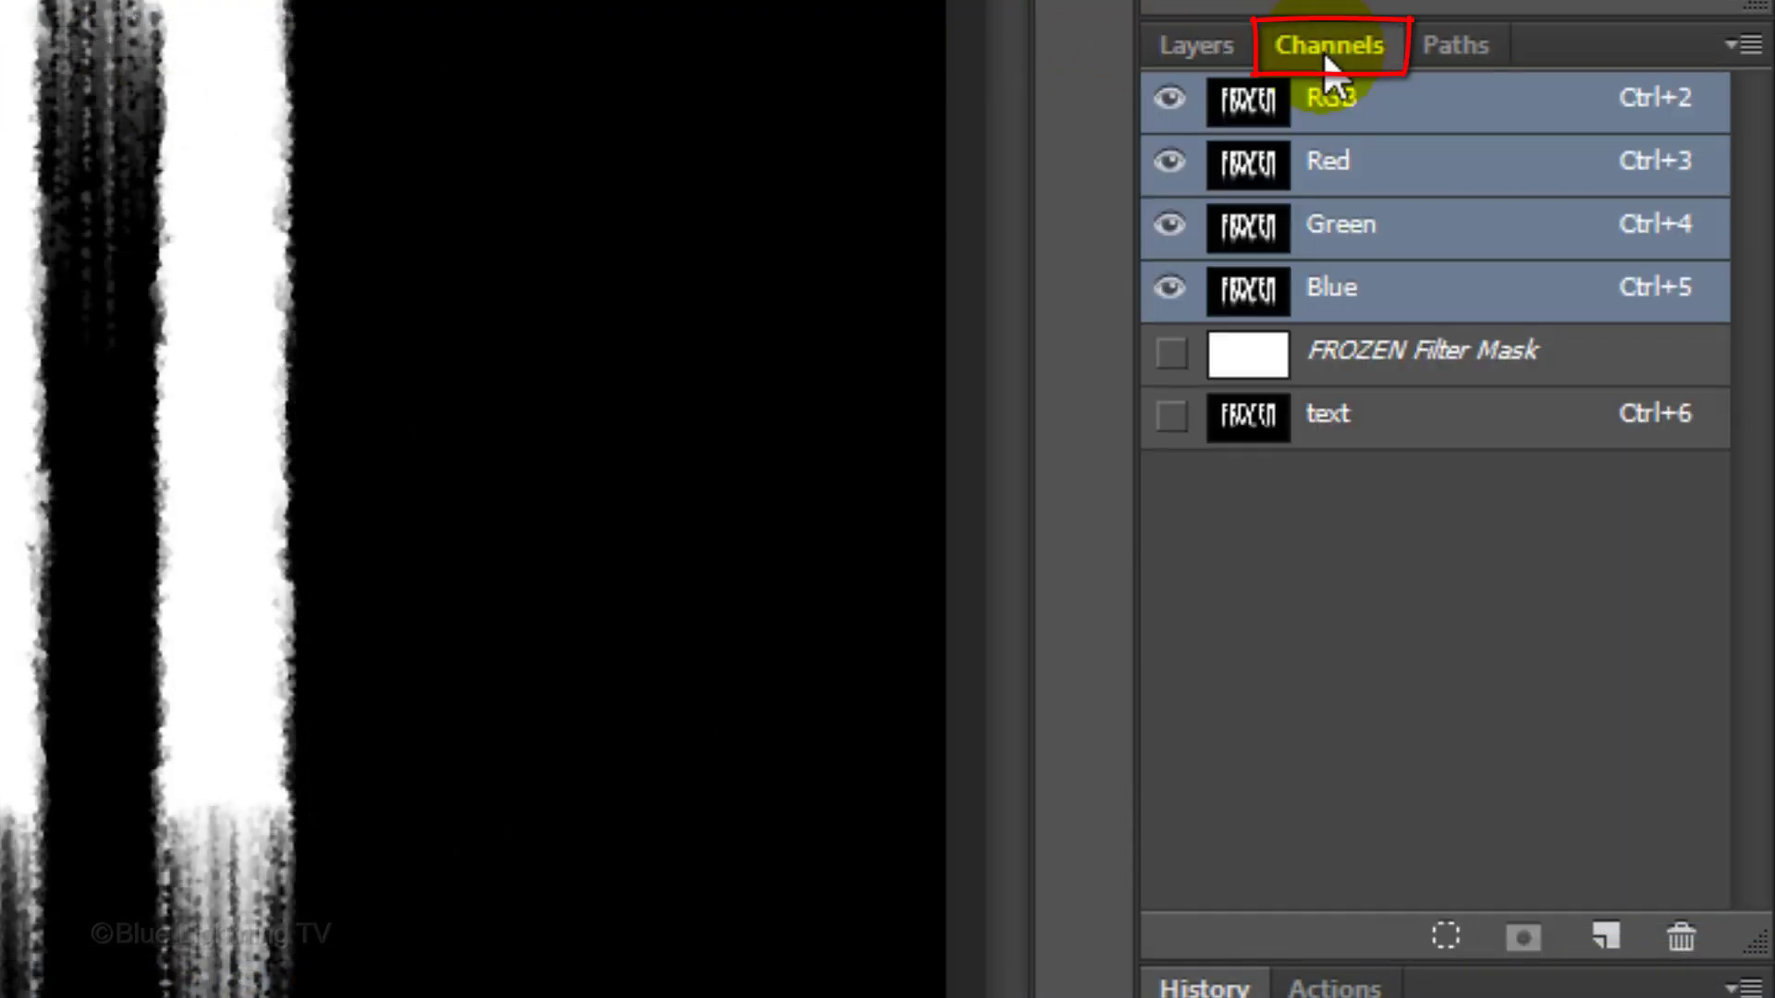
Fill the text channel's letter shapes with white on a new Layer 1, then hide FROZEN
{"action": "left_click", "coordinate": [1447, 937]}
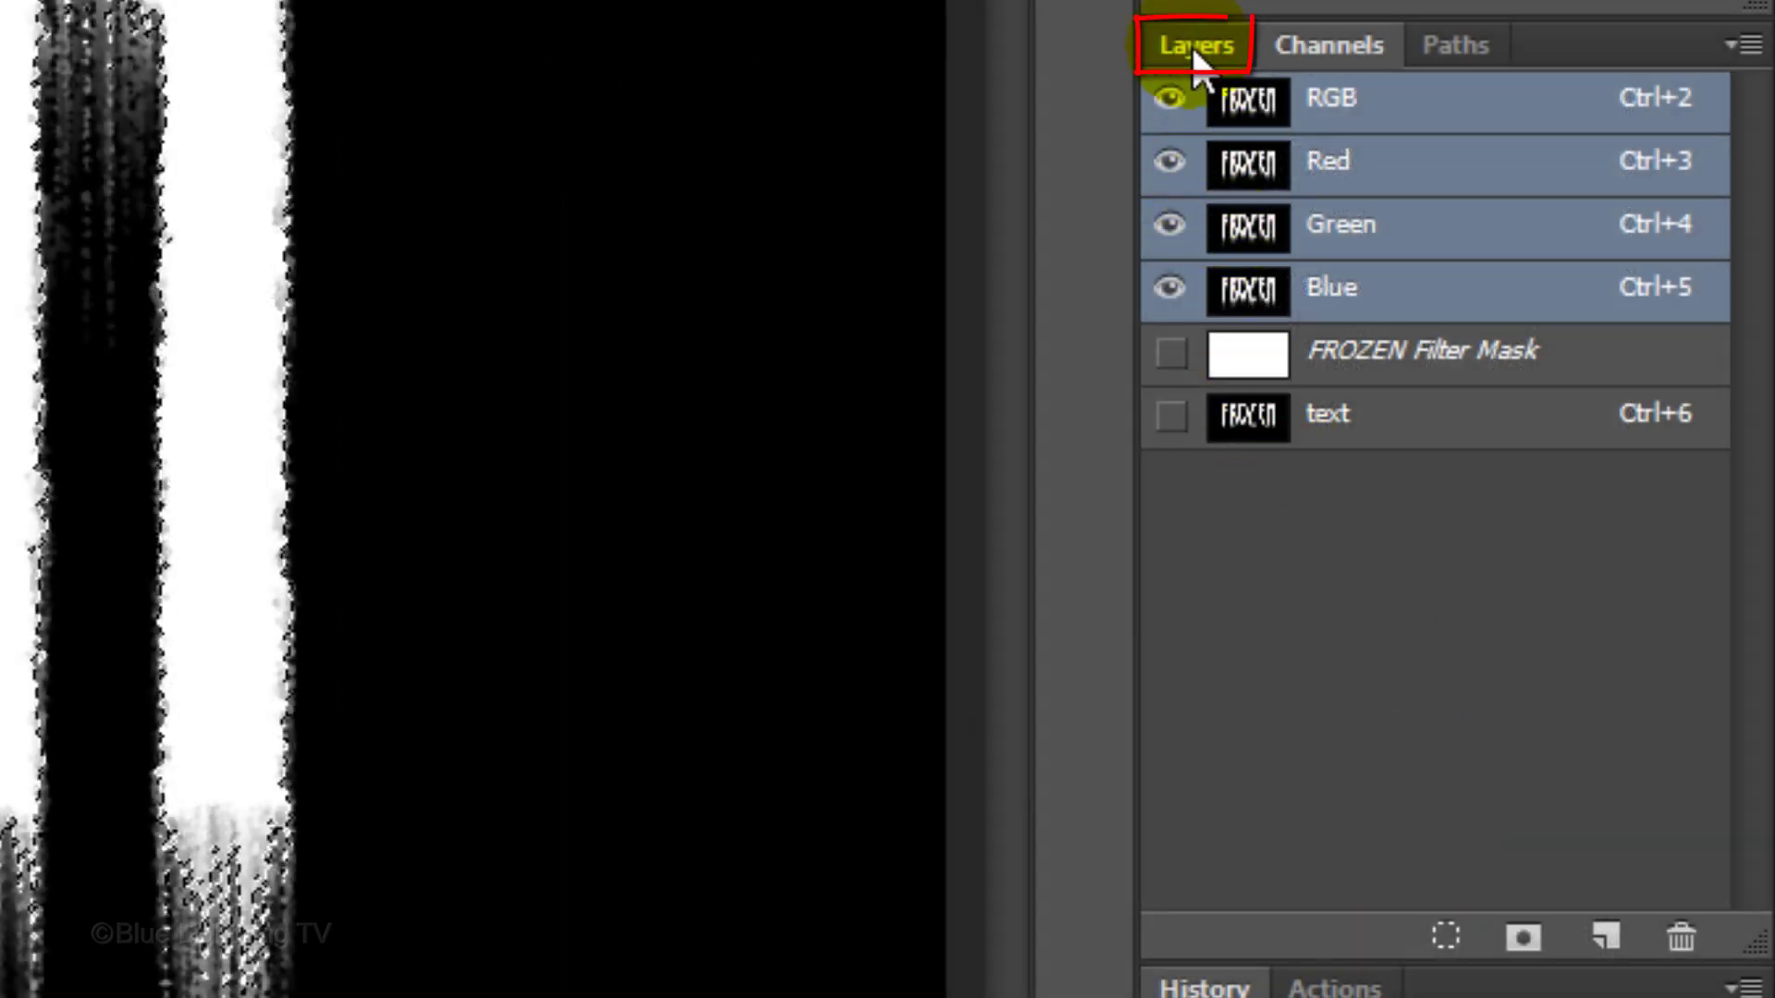
{"action": "left_click", "coordinate": [1194, 51]}
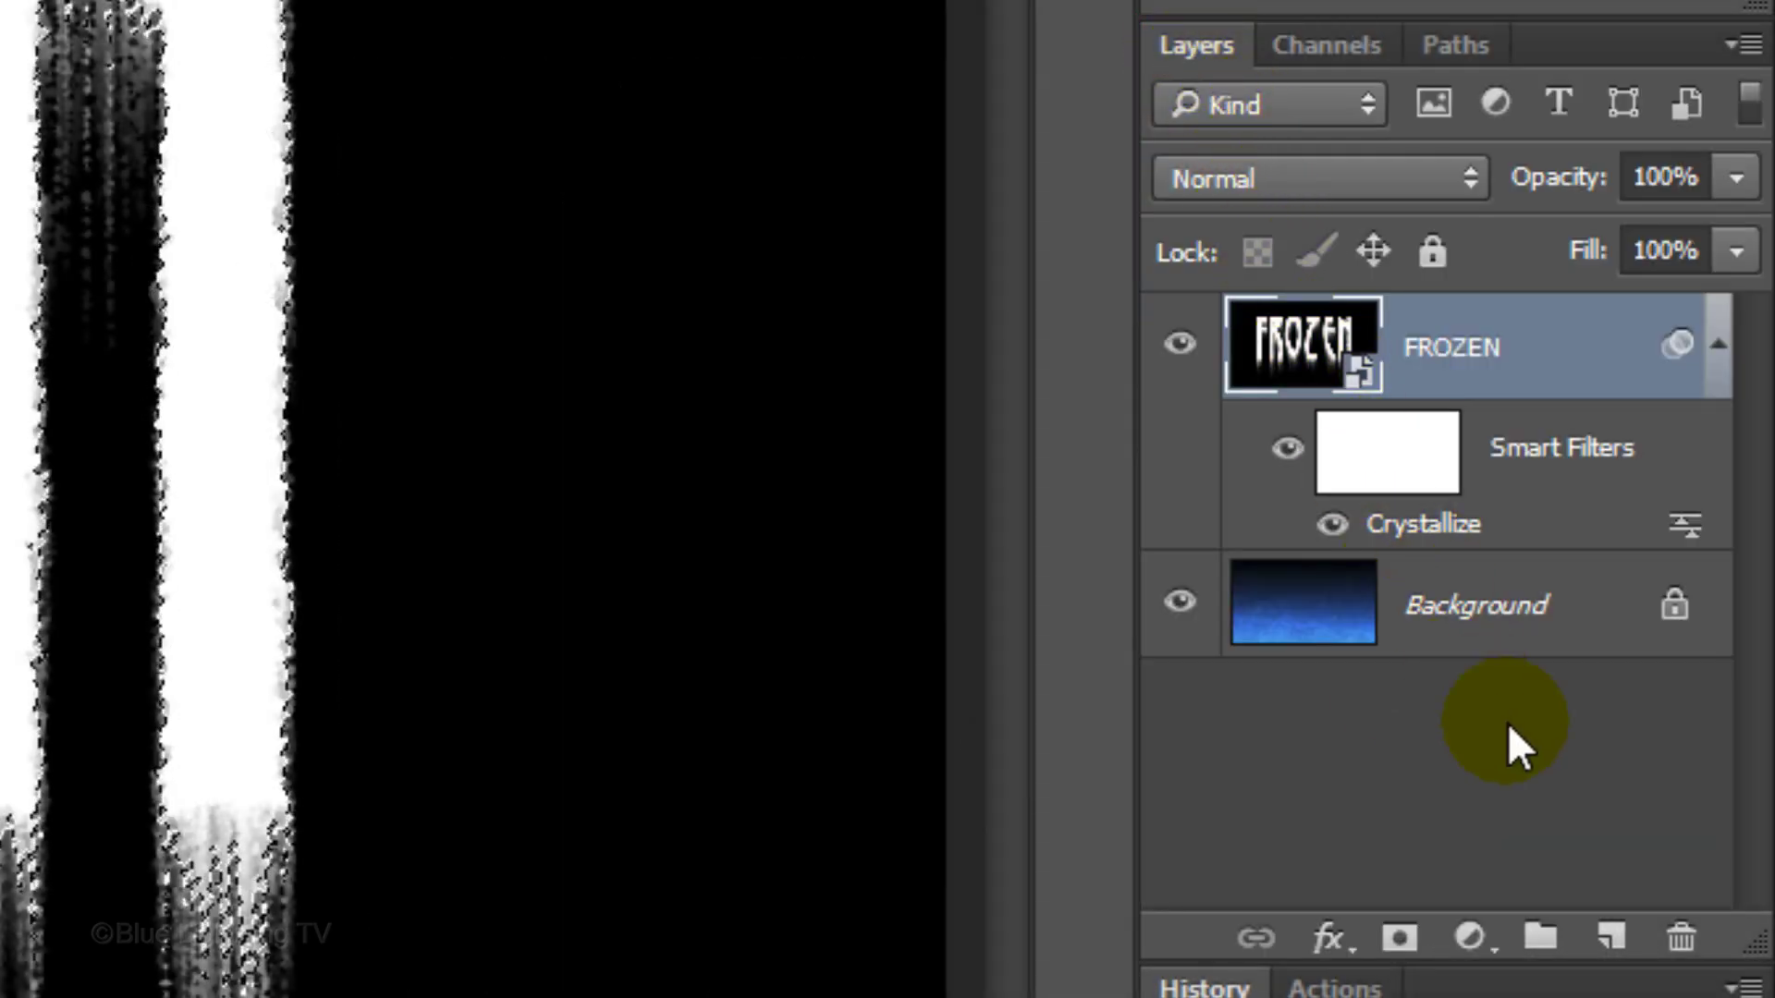
{"action": "left_click", "coordinate": [1611, 939]}
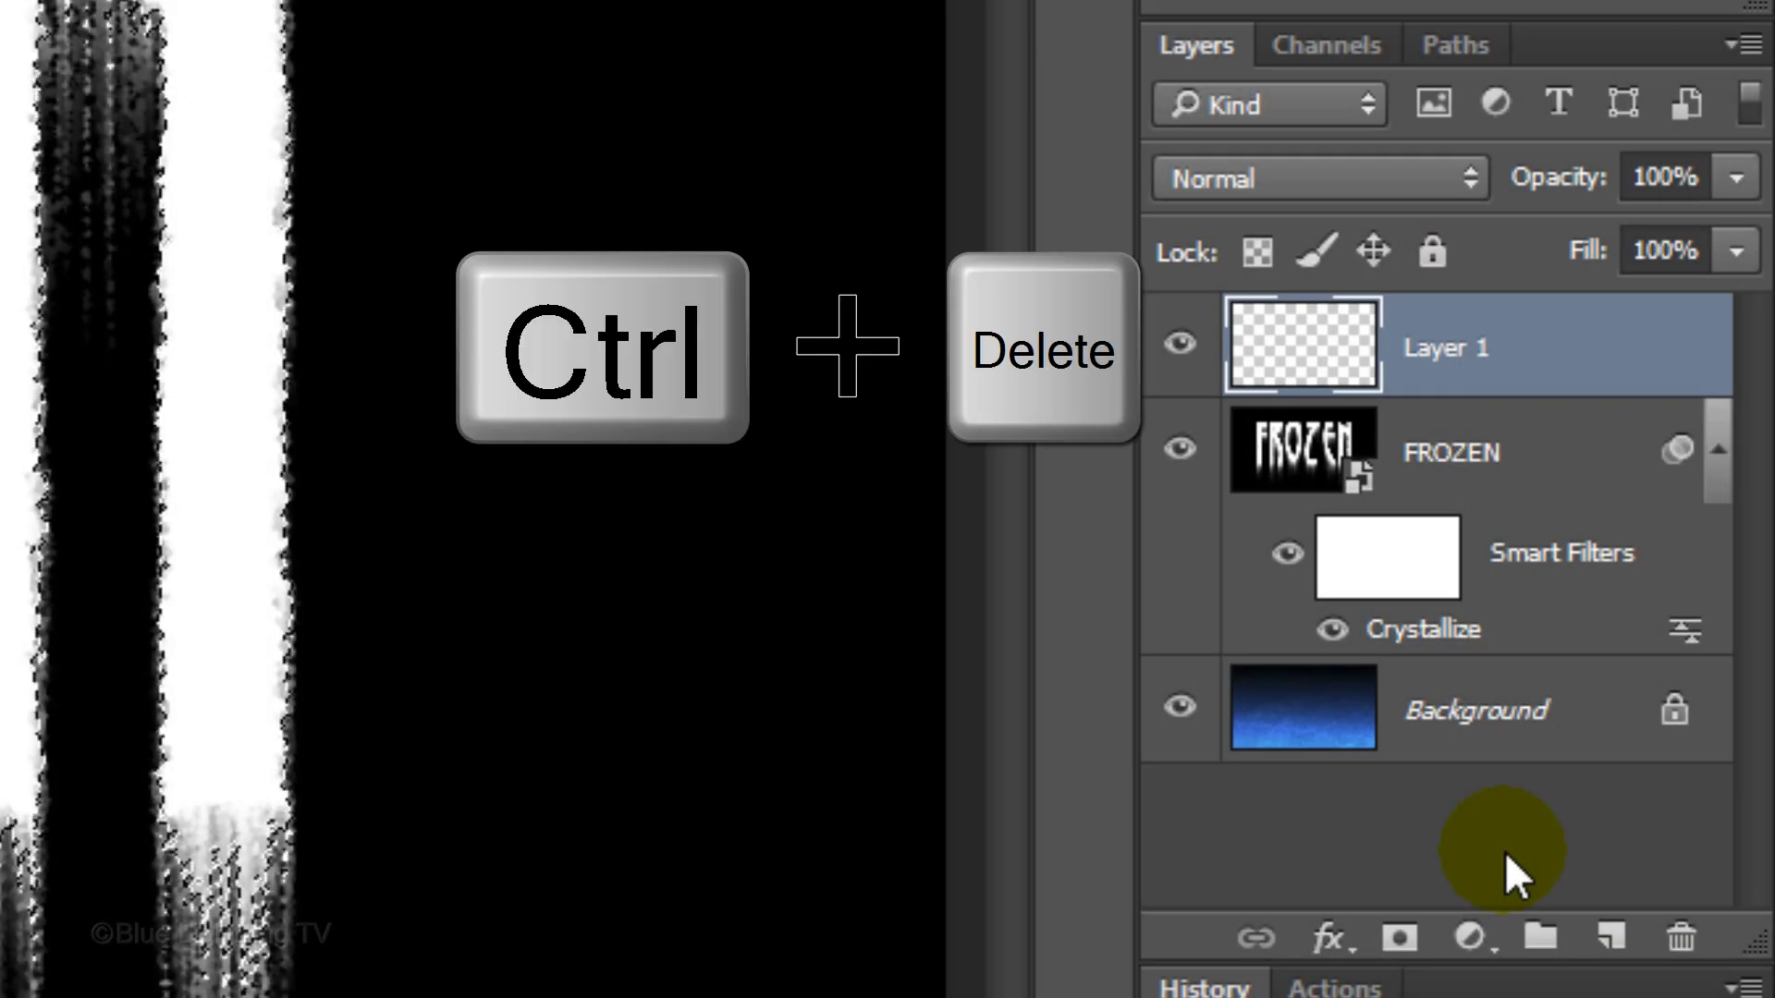
{"action": "key", "text": "ctrl+Delete"}
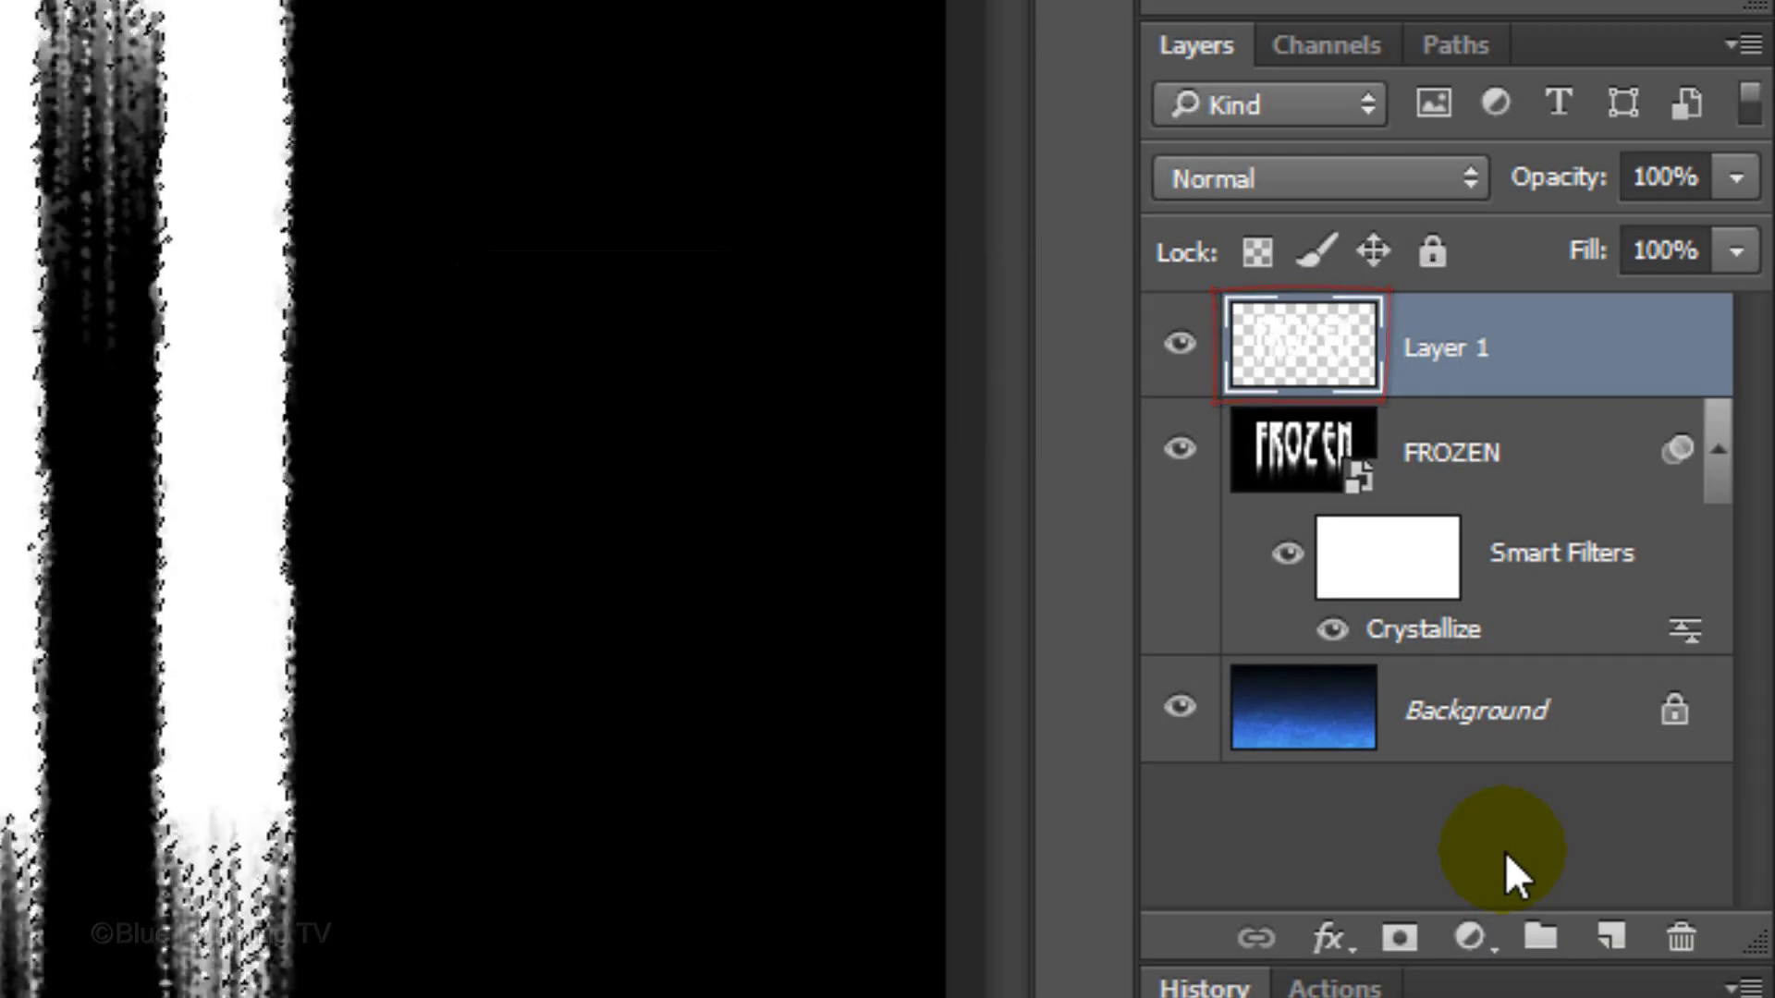
{"action": "key", "text": "ctrl+d"}
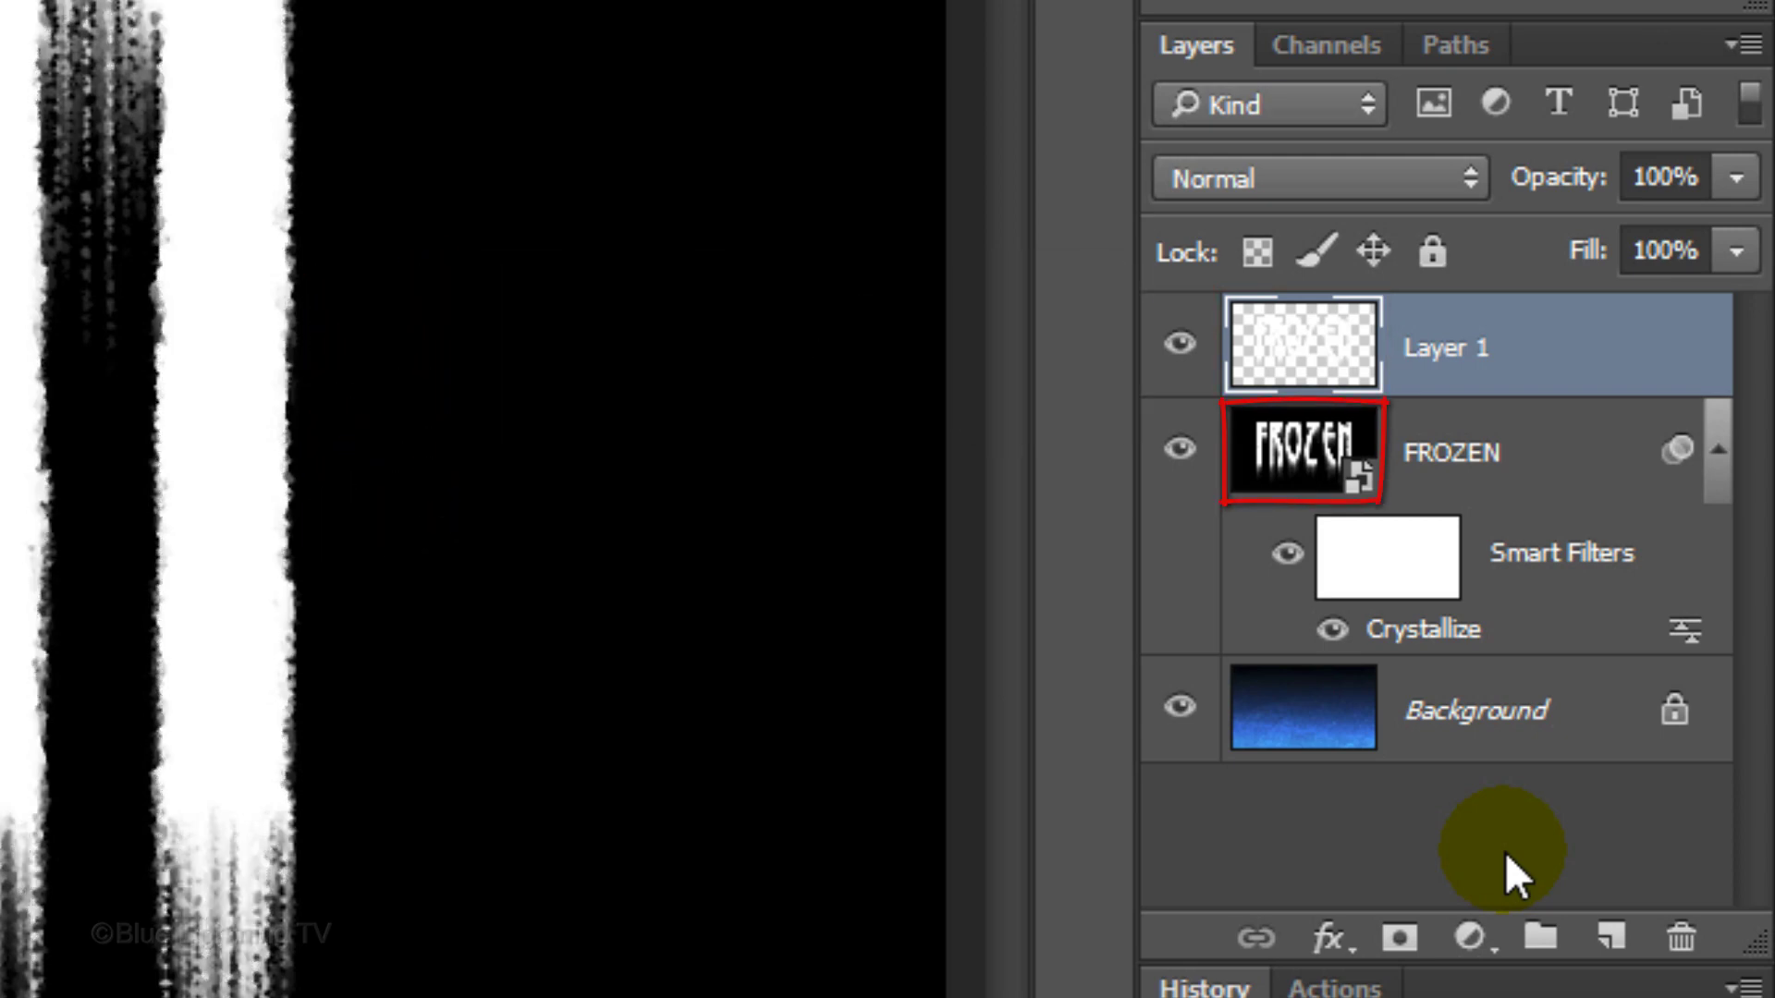
{"action": "left_click", "coordinate": [1182, 452]}
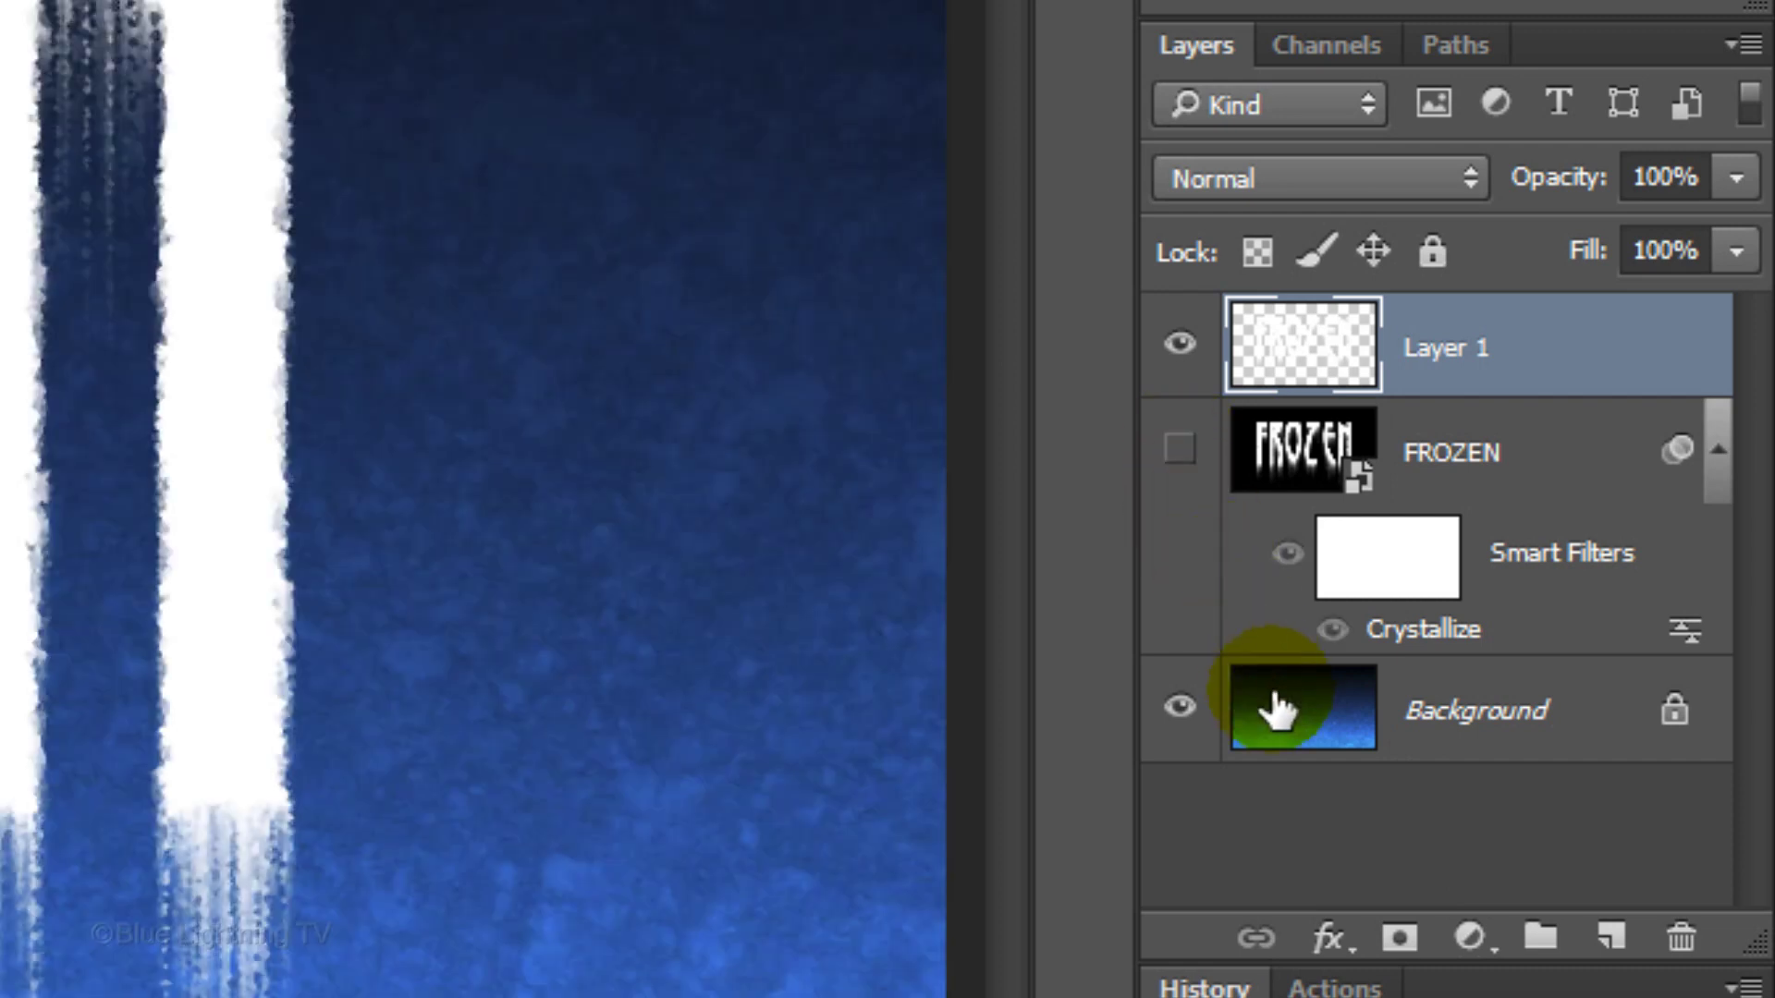
Give Layer 1 a 74c7fb Dissolve Inner Glow at 75% opacity, Choke 14, Size 15
{"action": "left_click", "coordinate": [1329, 939]}
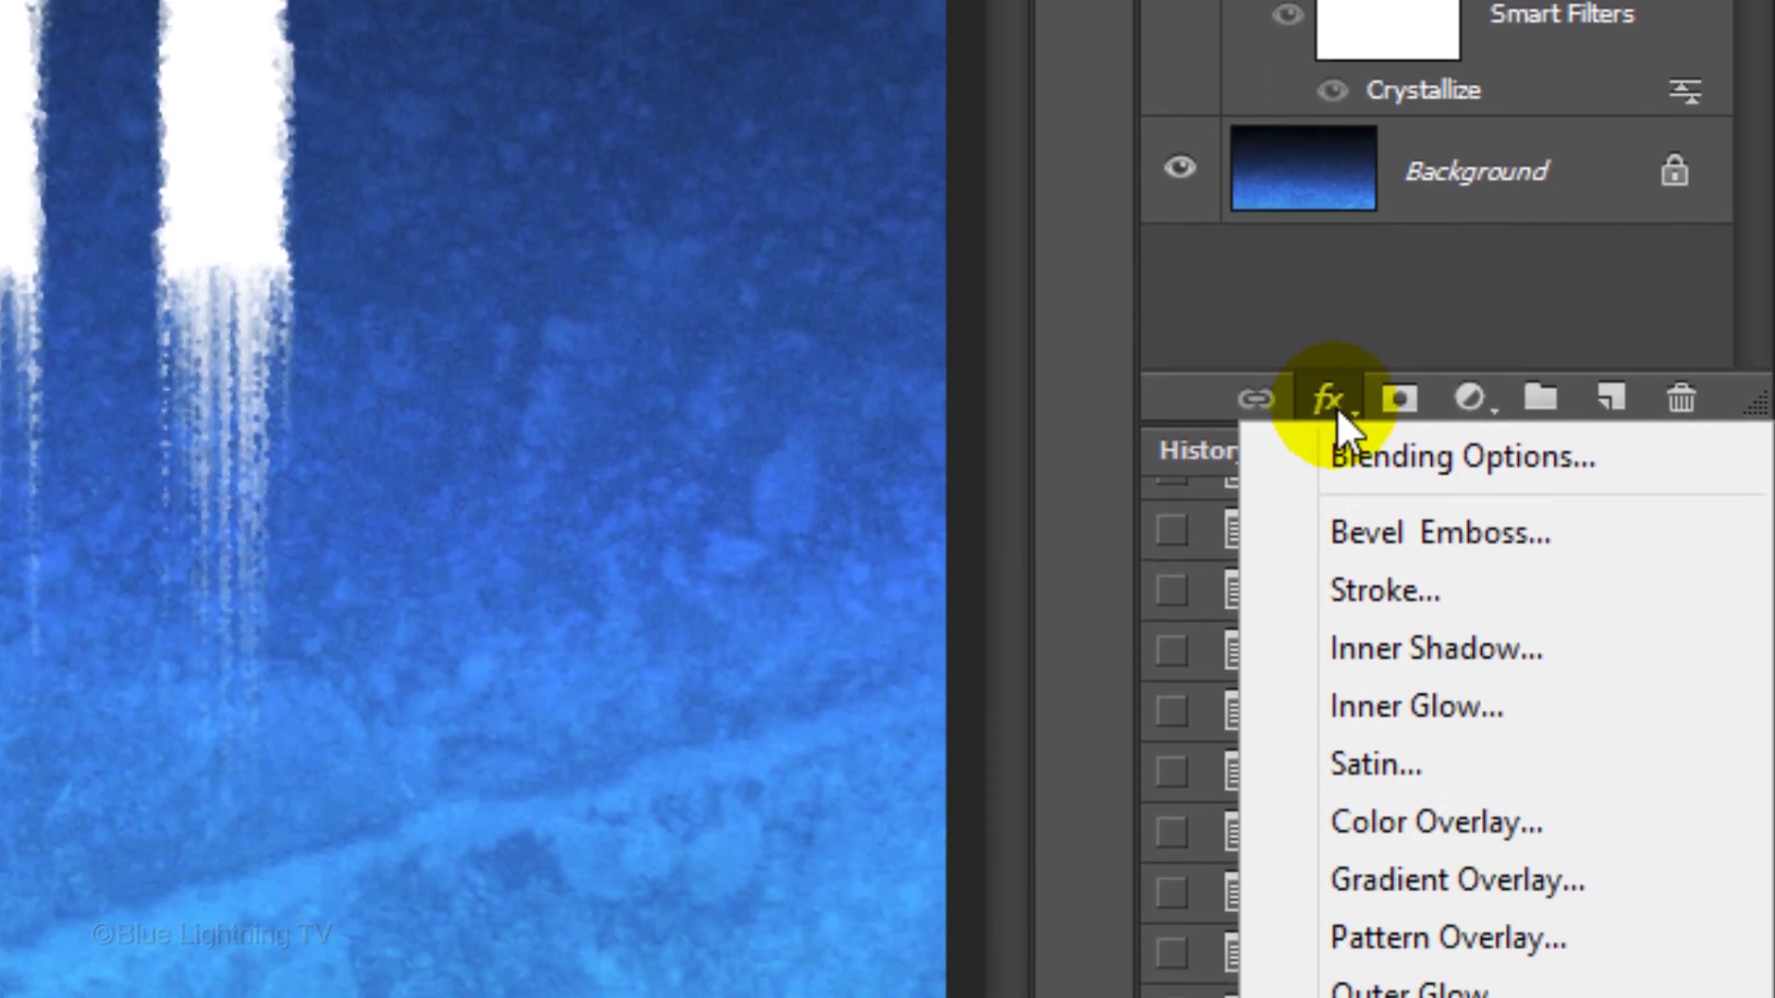
{"action": "left_click", "coordinate": [1335, 703]}
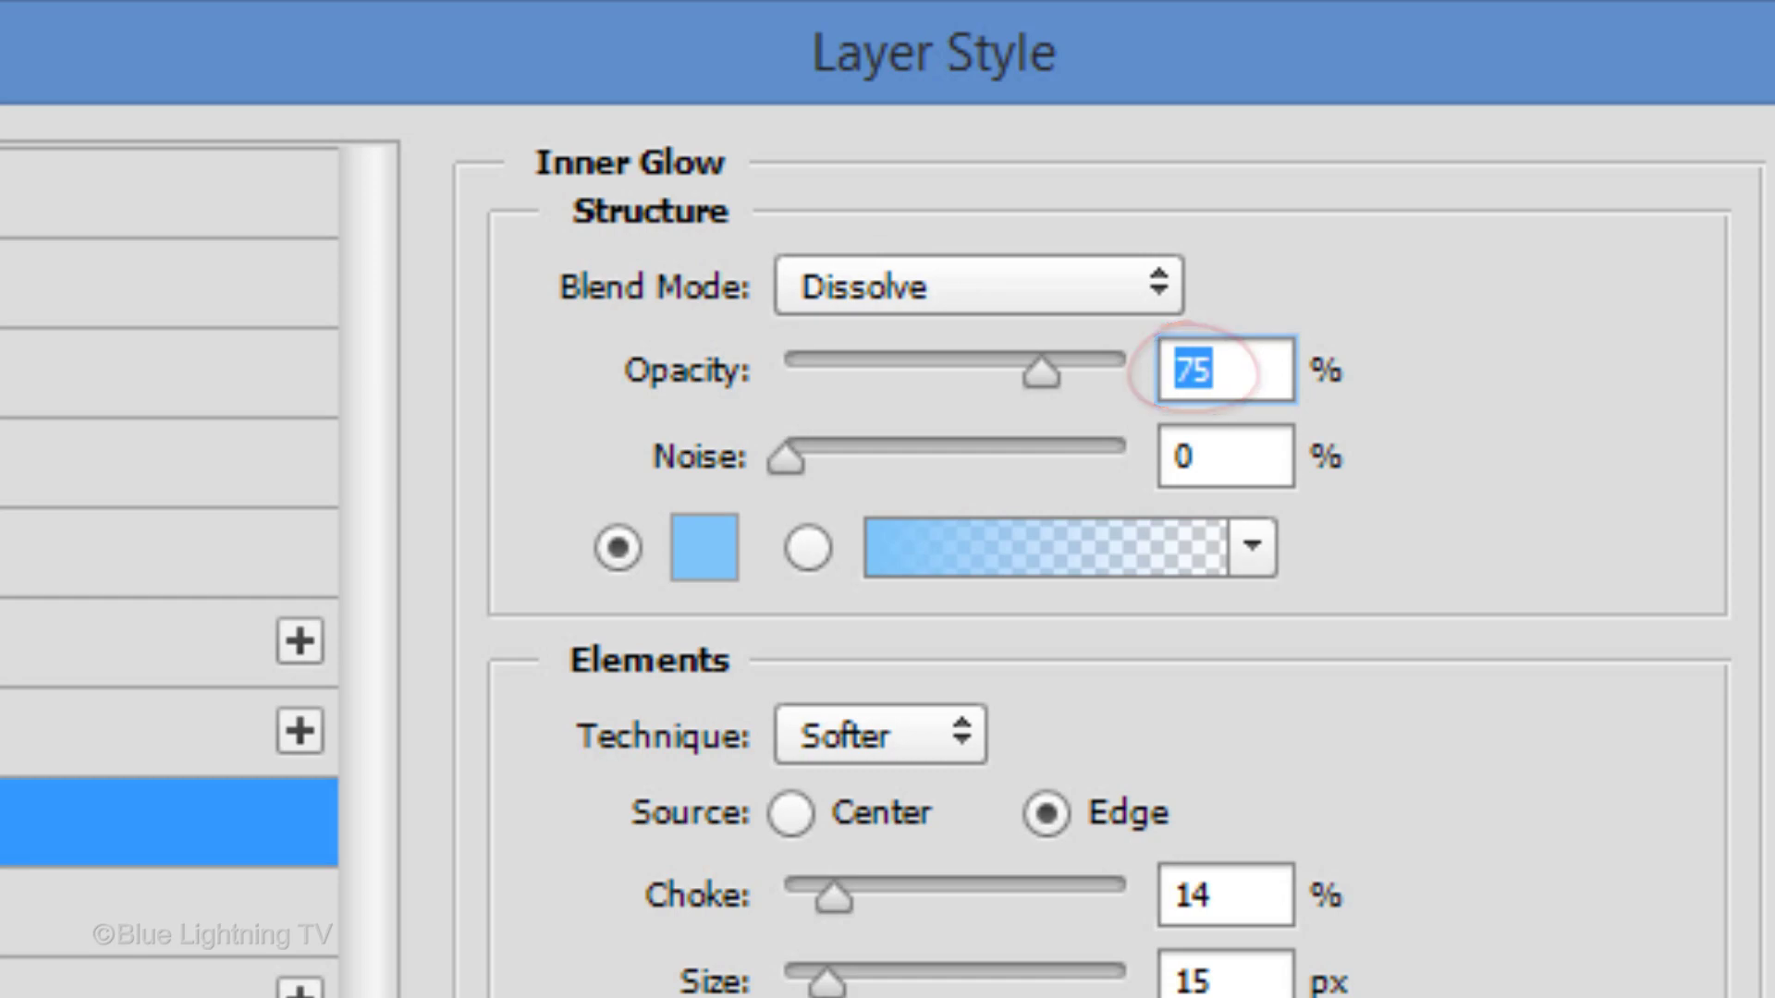
{"action": "left_click", "coordinate": [703, 555]}
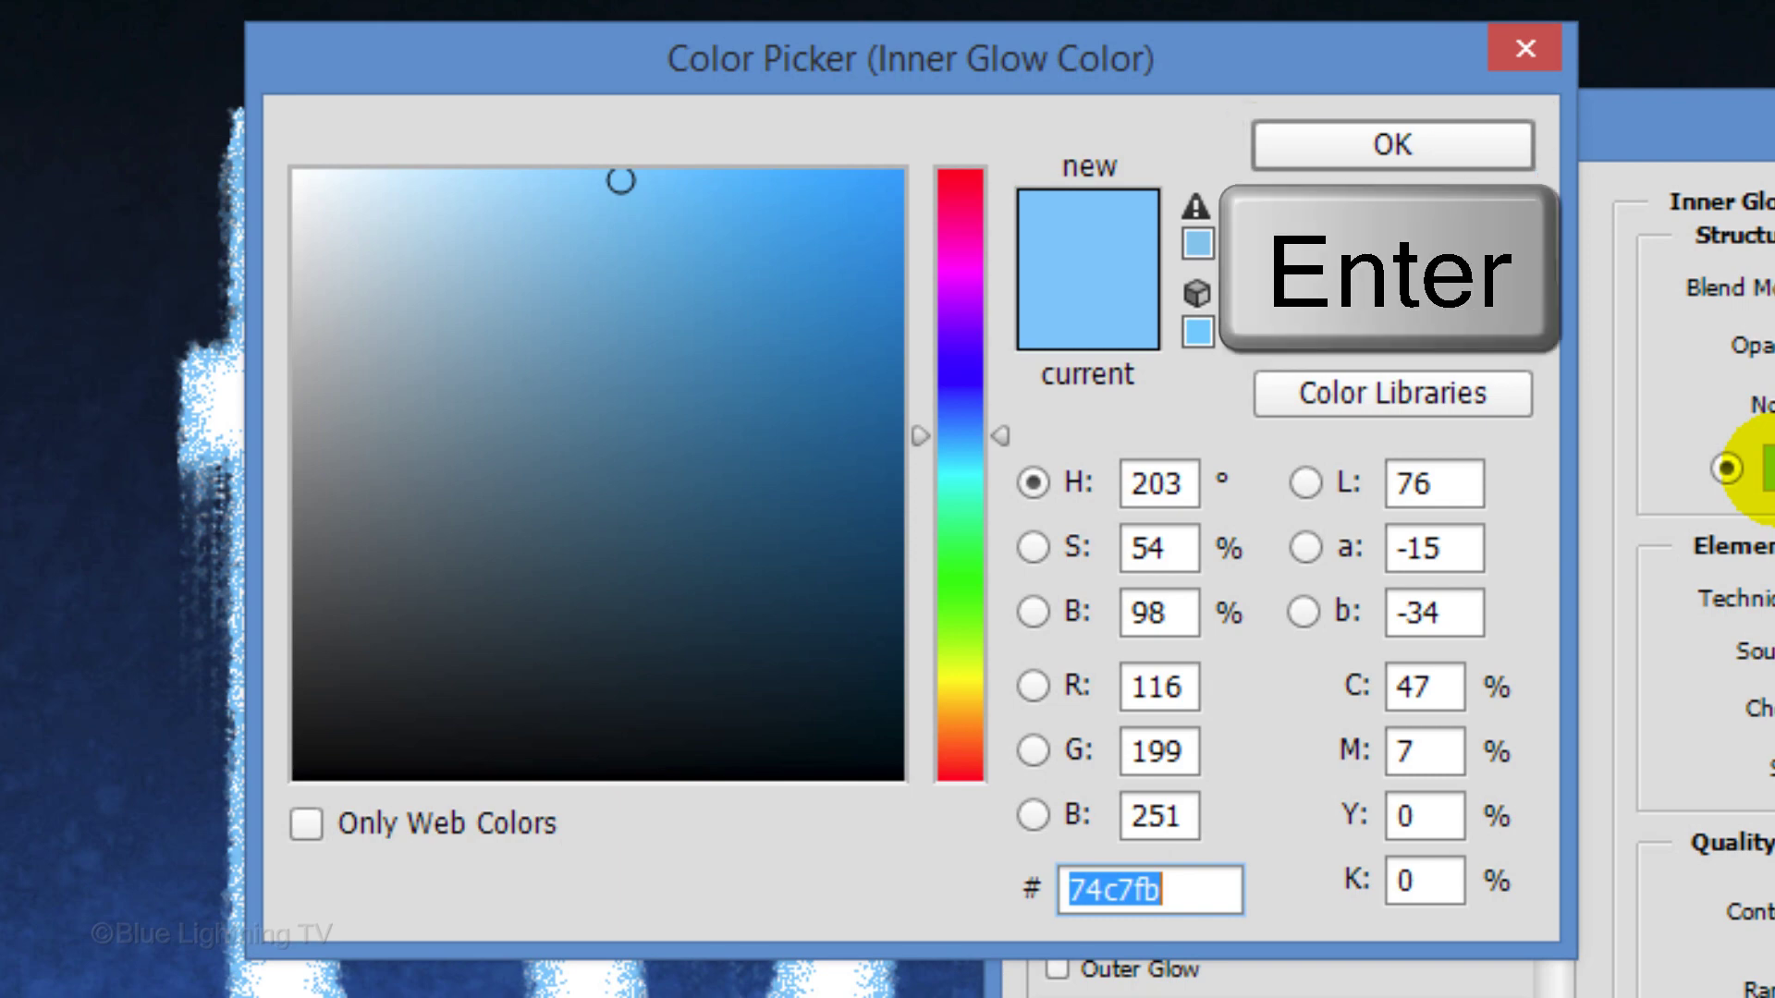
{"action": "key", "text": "Return"}
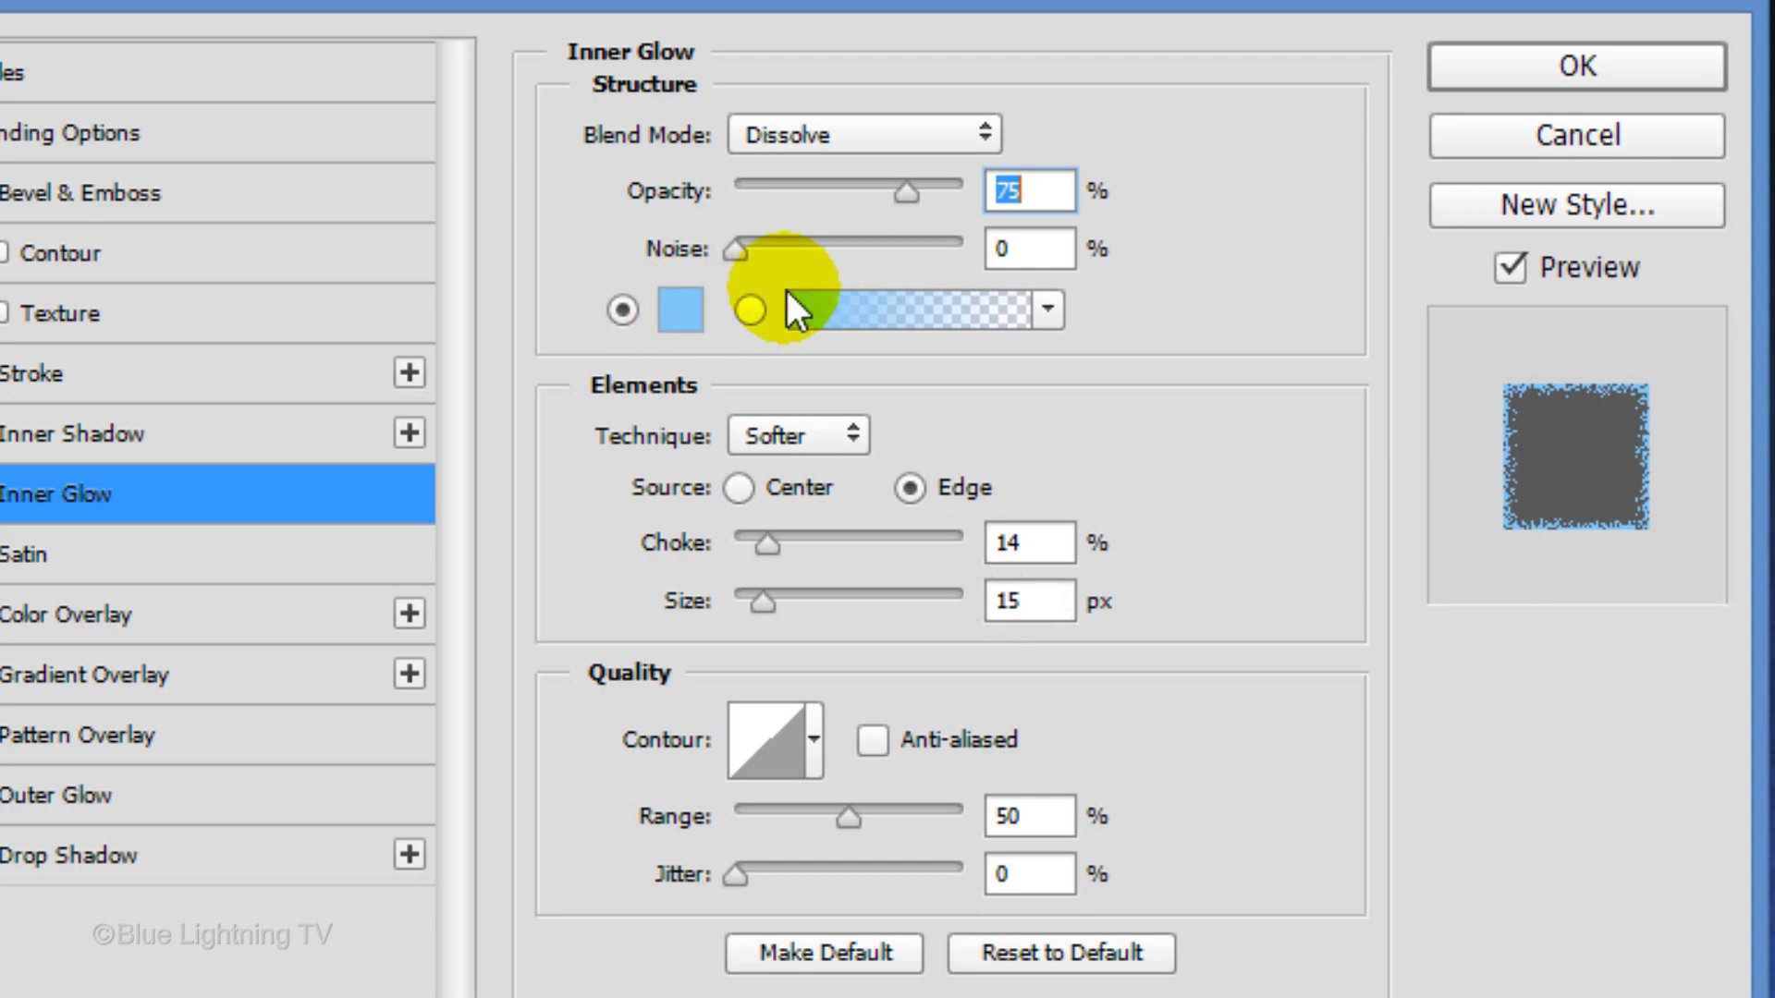
{"action": "left_click", "coordinate": [1529, 59]}
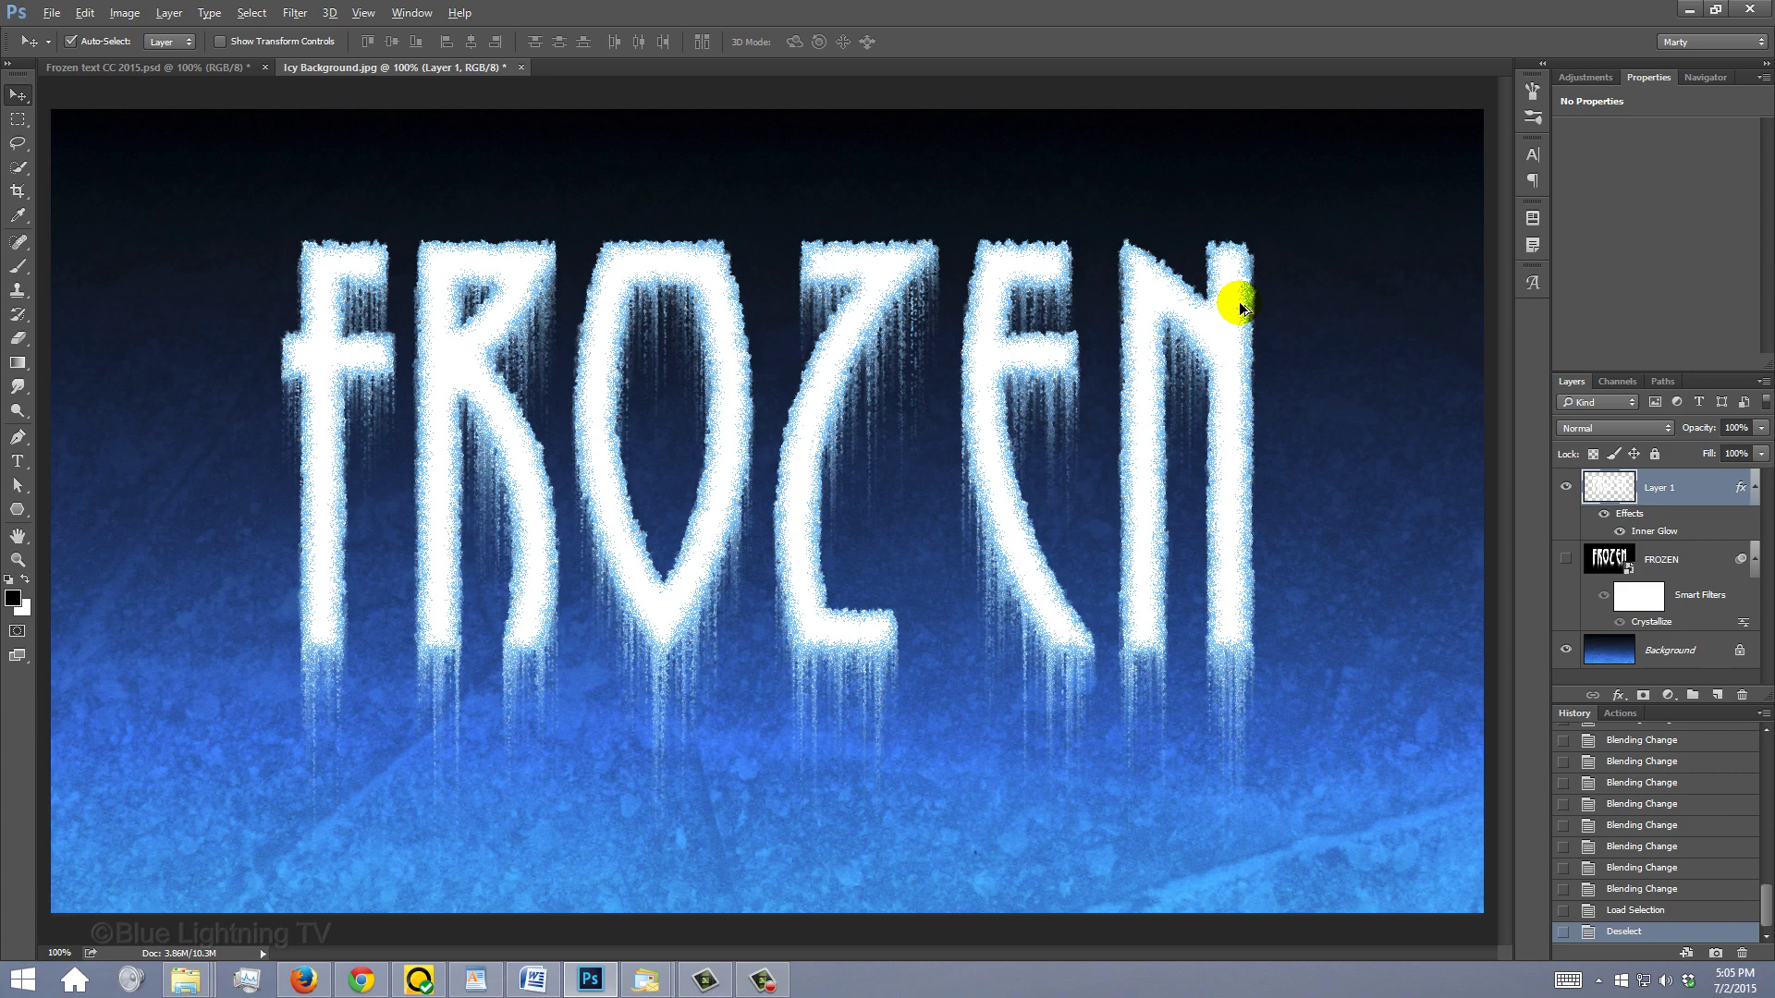
Stamp all visible layers into Layer 2 and mask it to the text channel, with the mask unlinked
{"action": "key", "text": "ctrl+shift+alt+e"}
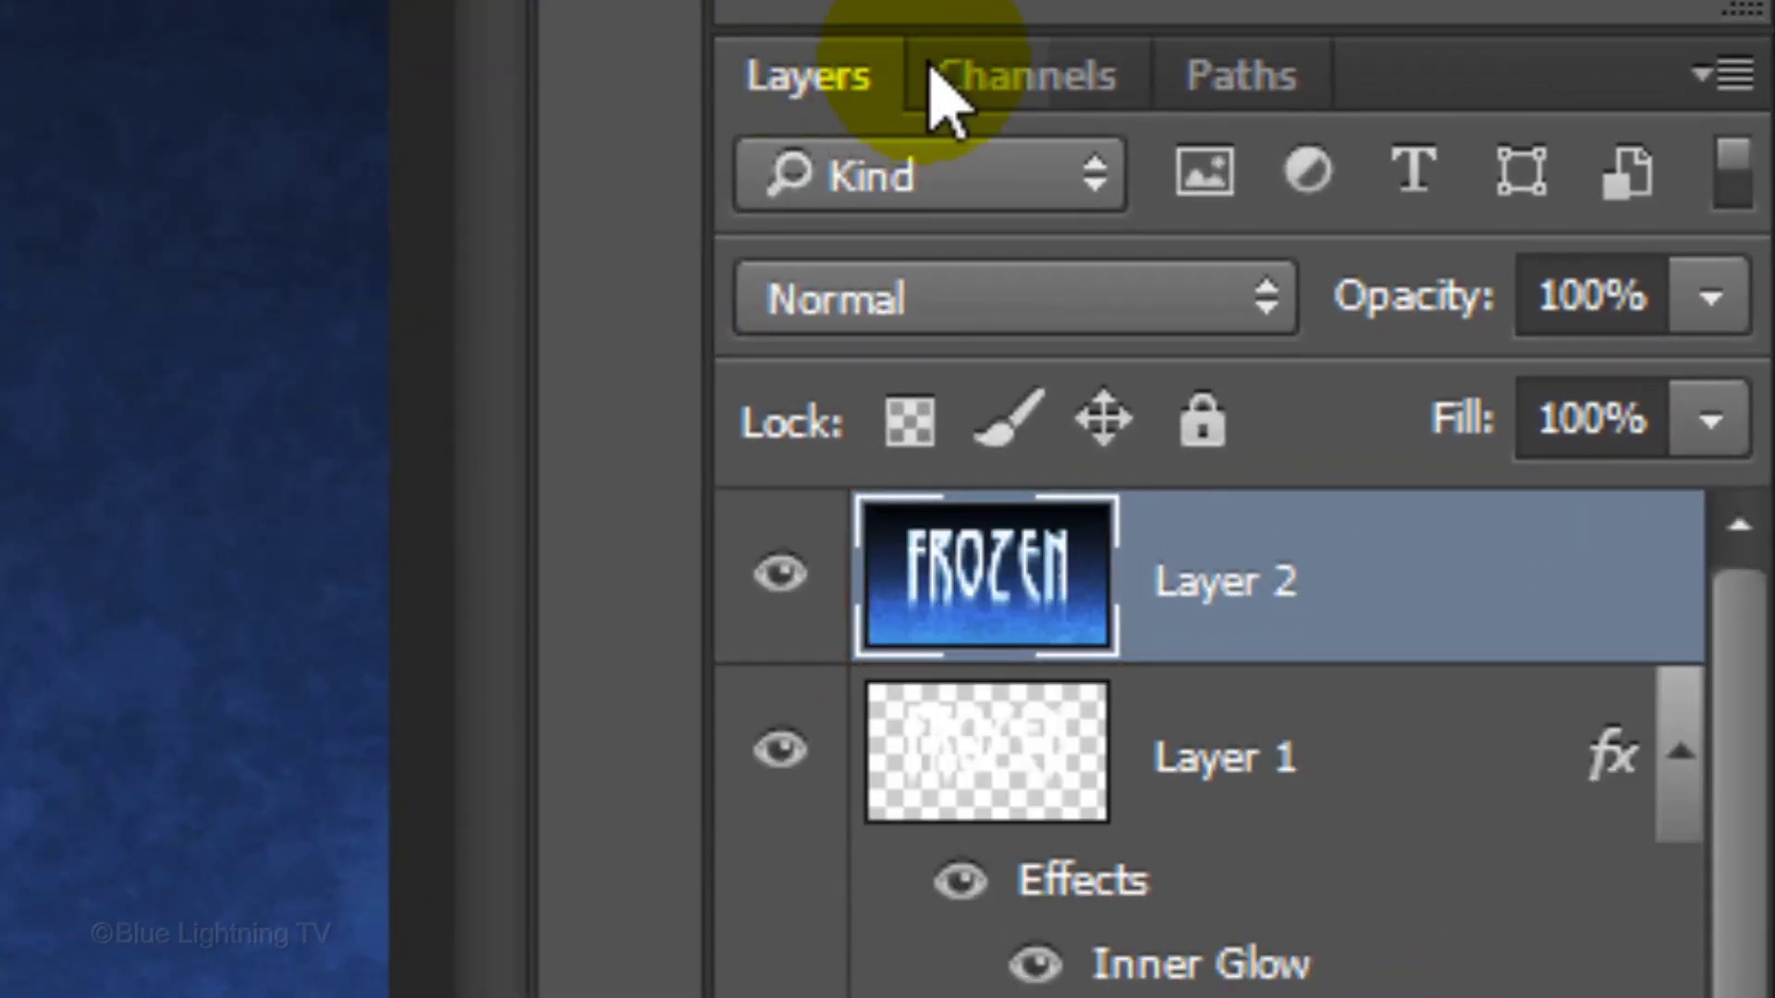
{"action": "left_click", "coordinate": [1022, 82]}
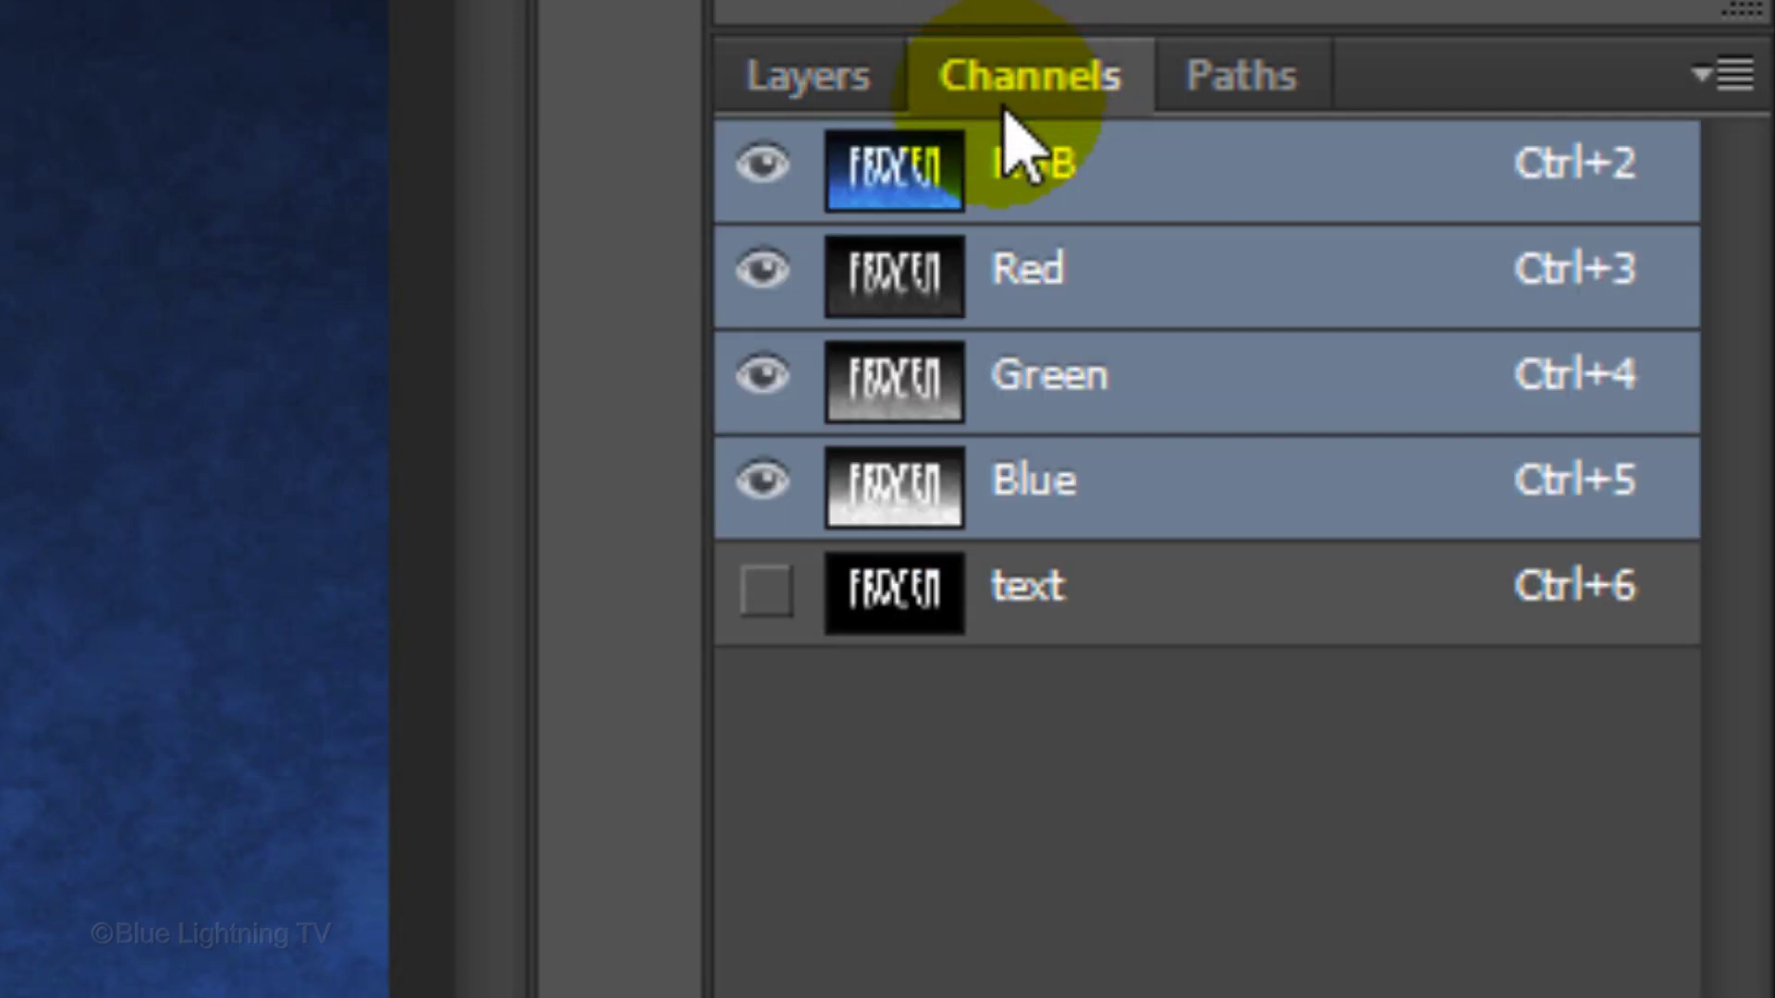
{"action": "left_click", "coordinate": [924, 601], "text": "ctrl"}
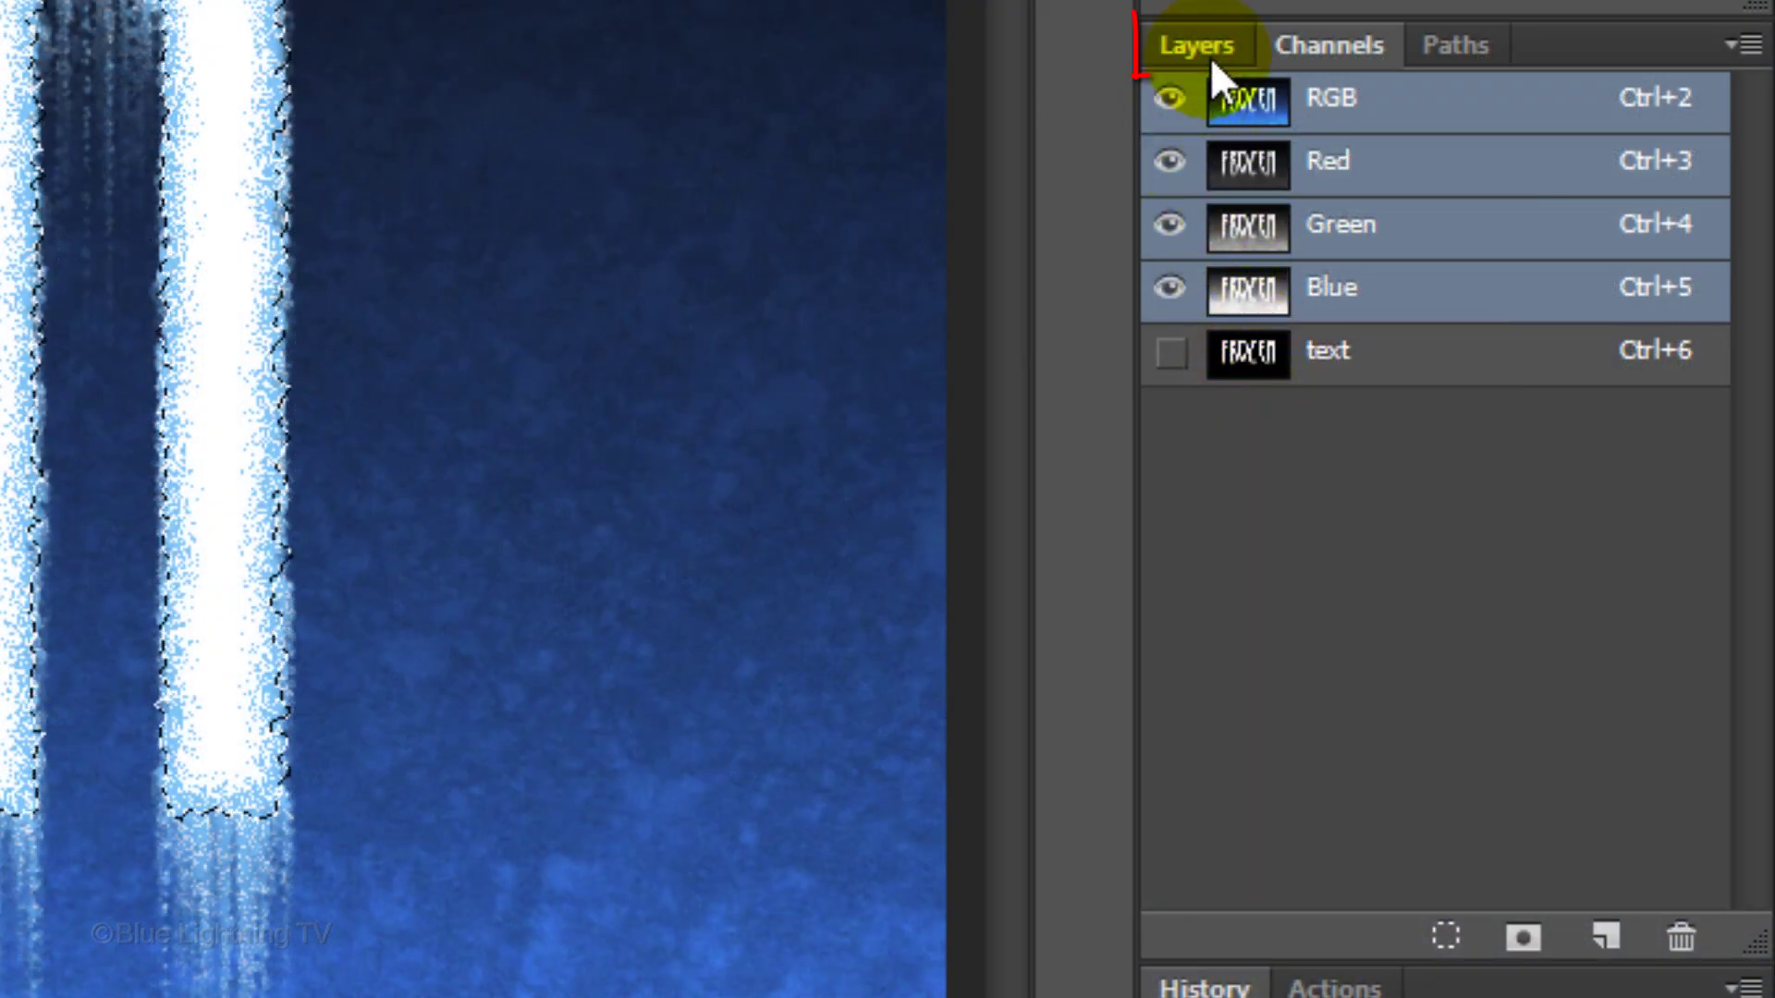
{"action": "left_click", "coordinate": [1211, 60]}
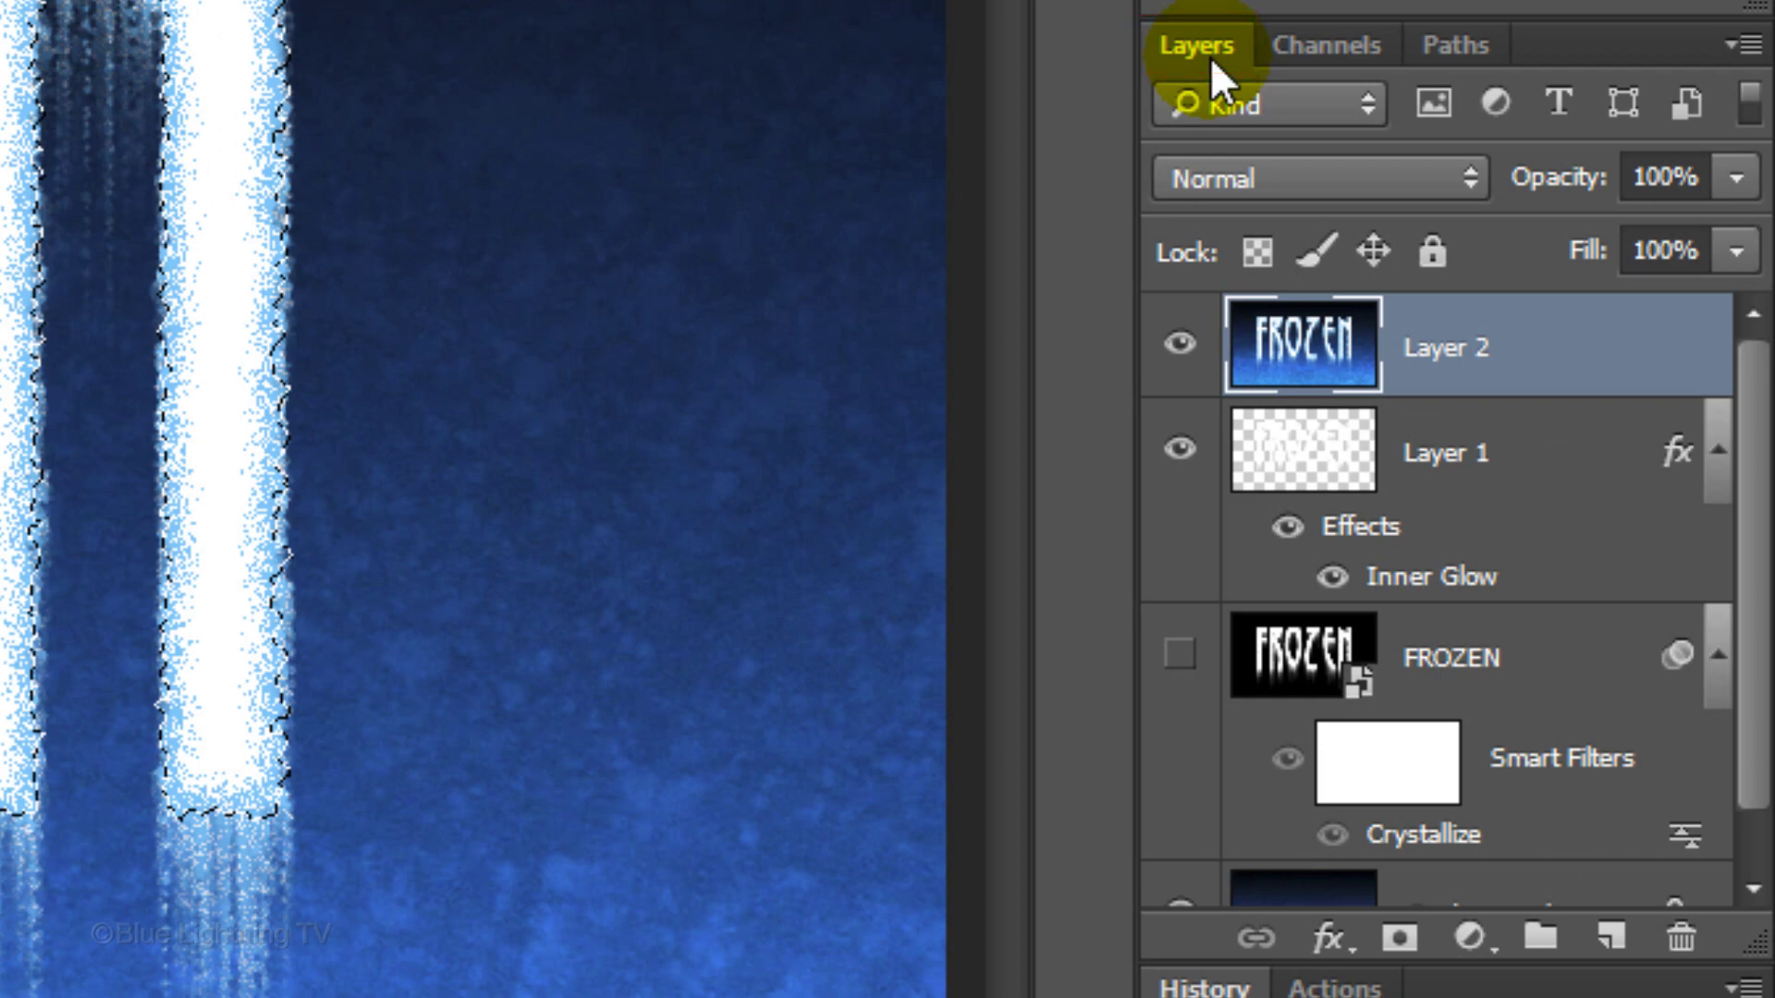
{"action": "left_click", "coordinate": [1400, 939]}
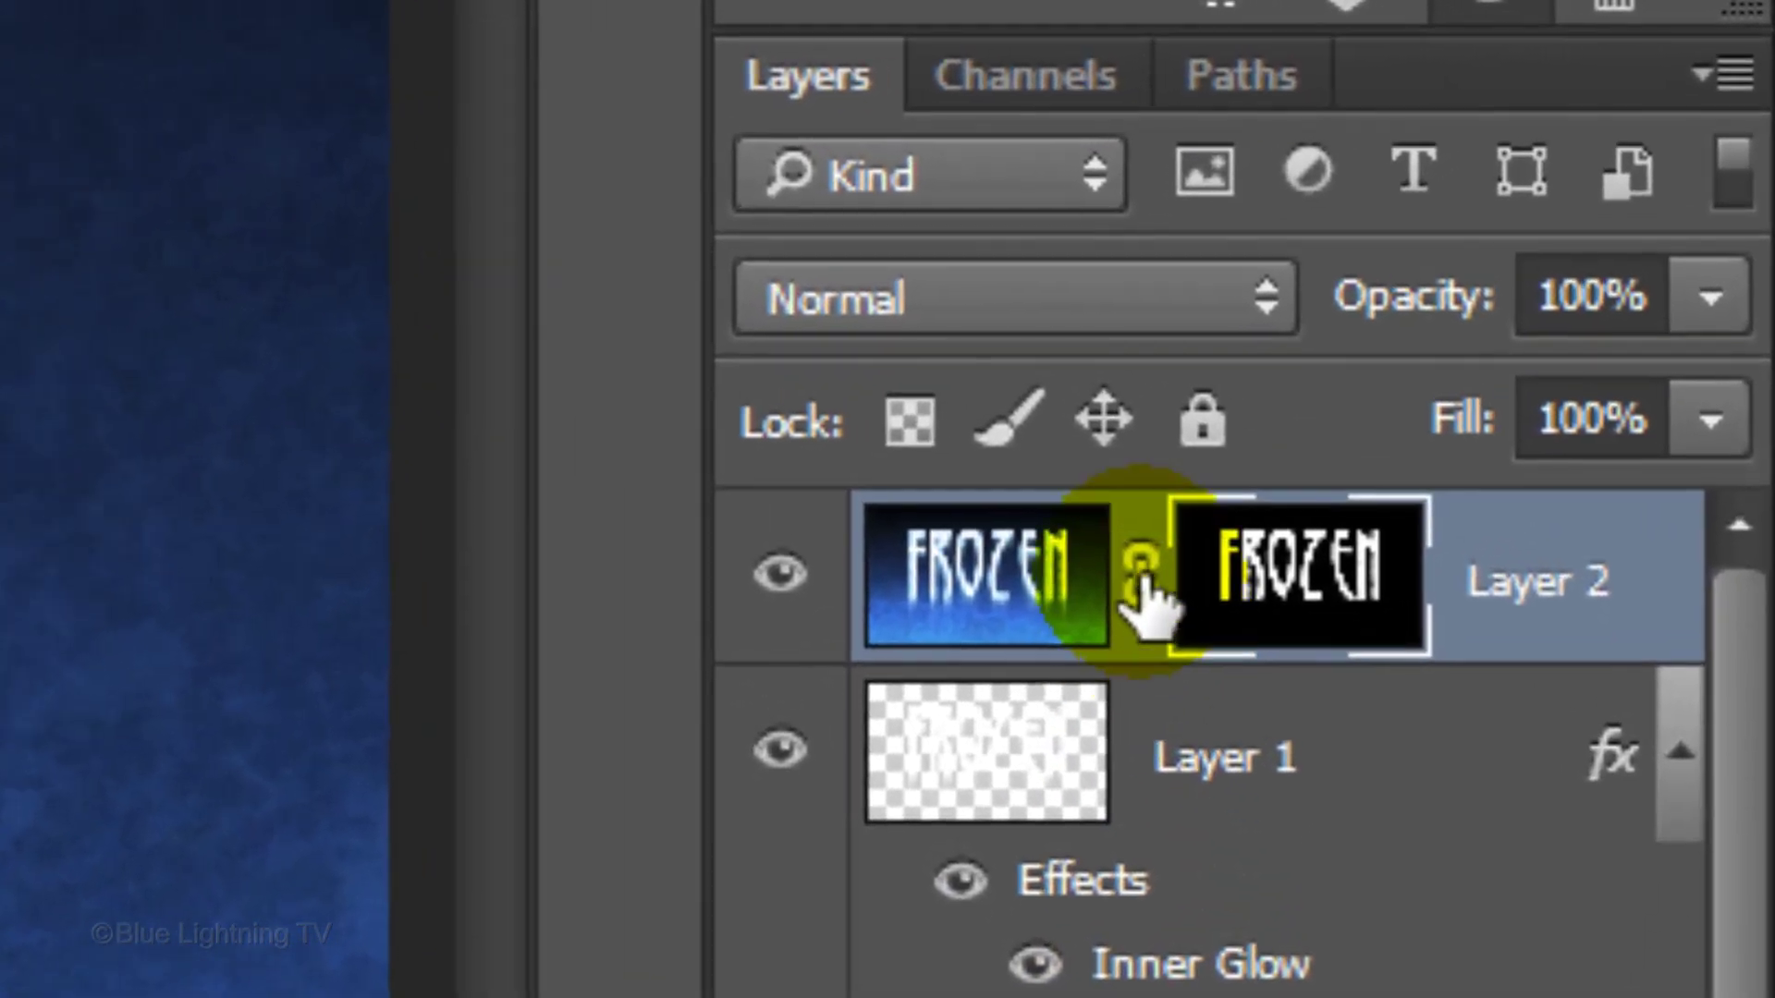
{"action": "left_click", "coordinate": [1142, 578]}
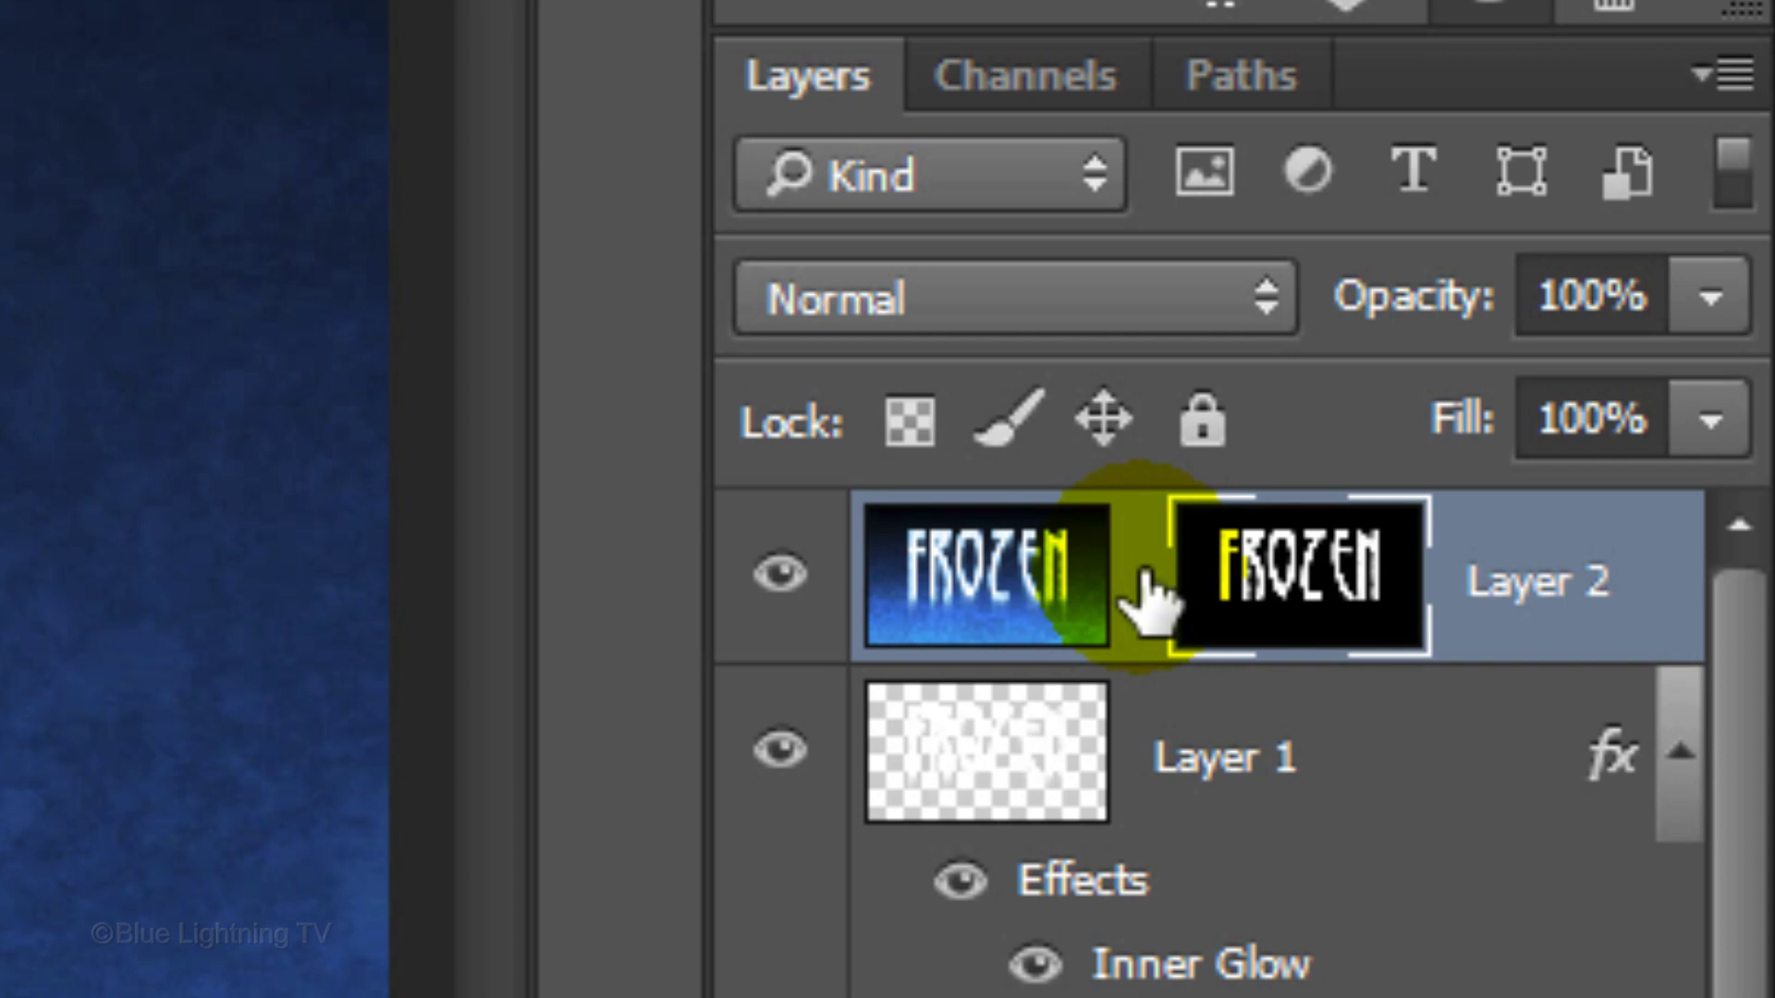
{"action": "left_click", "coordinate": [994, 595]}
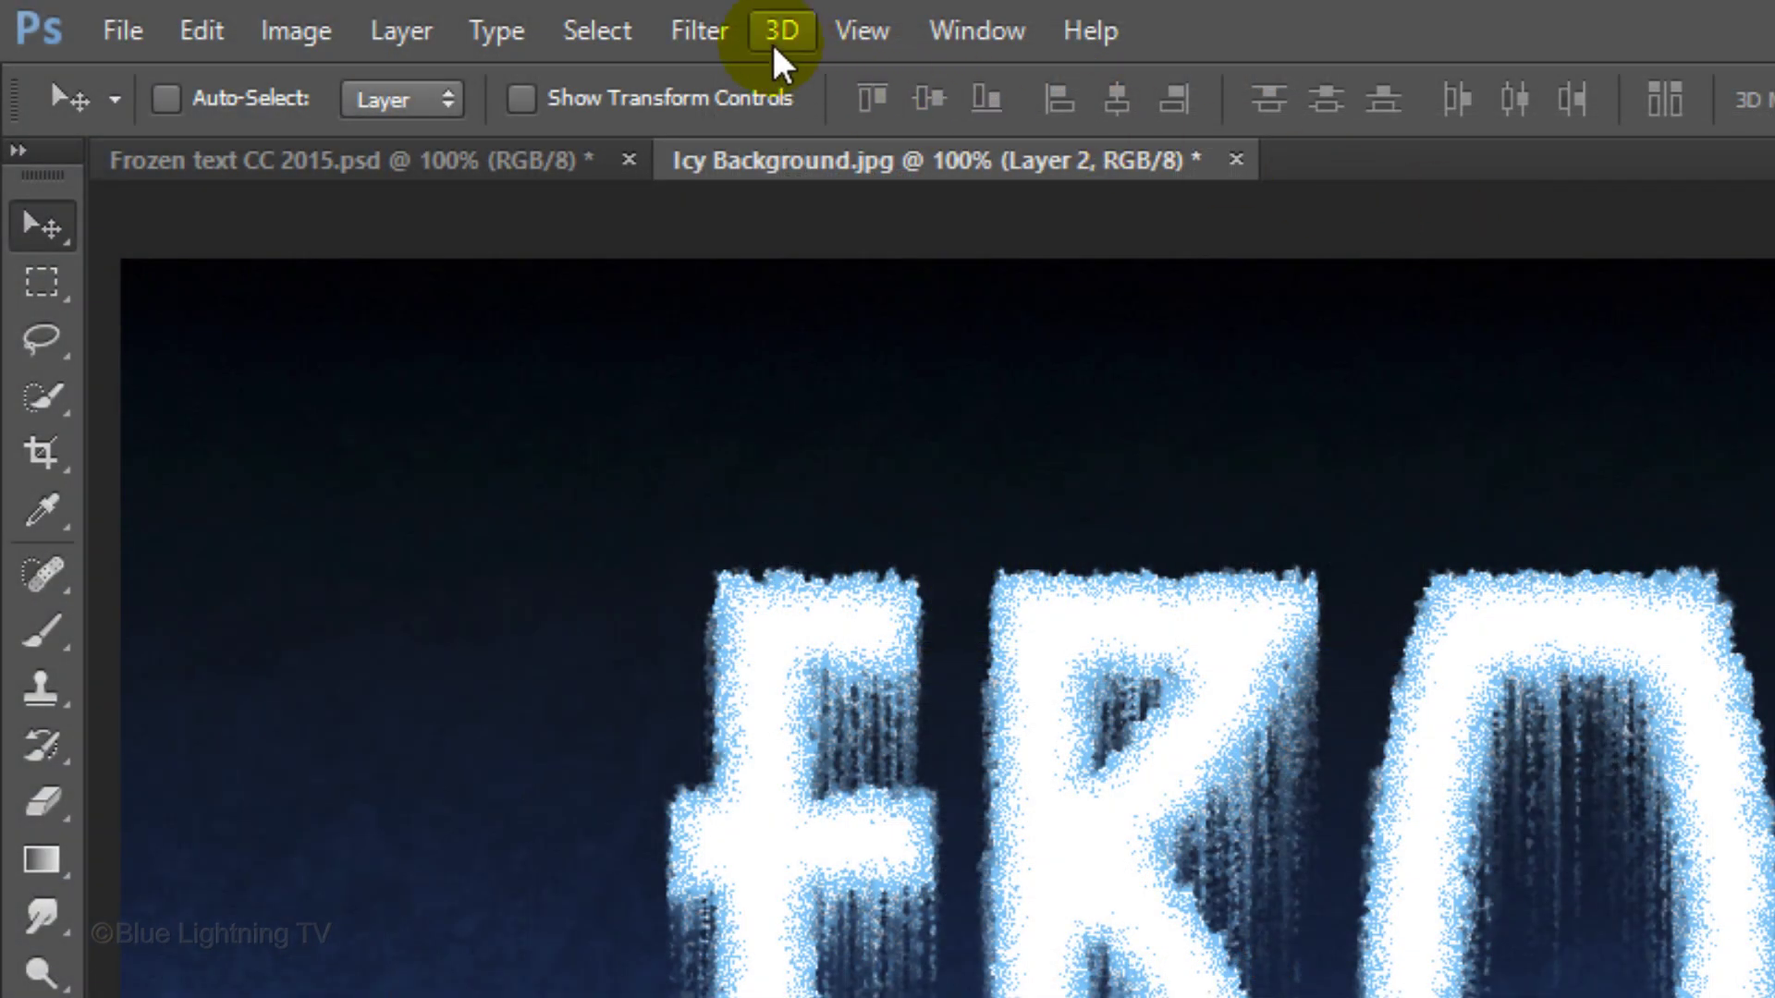
Apply a 1-pixel Gaussian Blur to Layer 2
{"action": "left_click", "coordinate": [705, 31]}
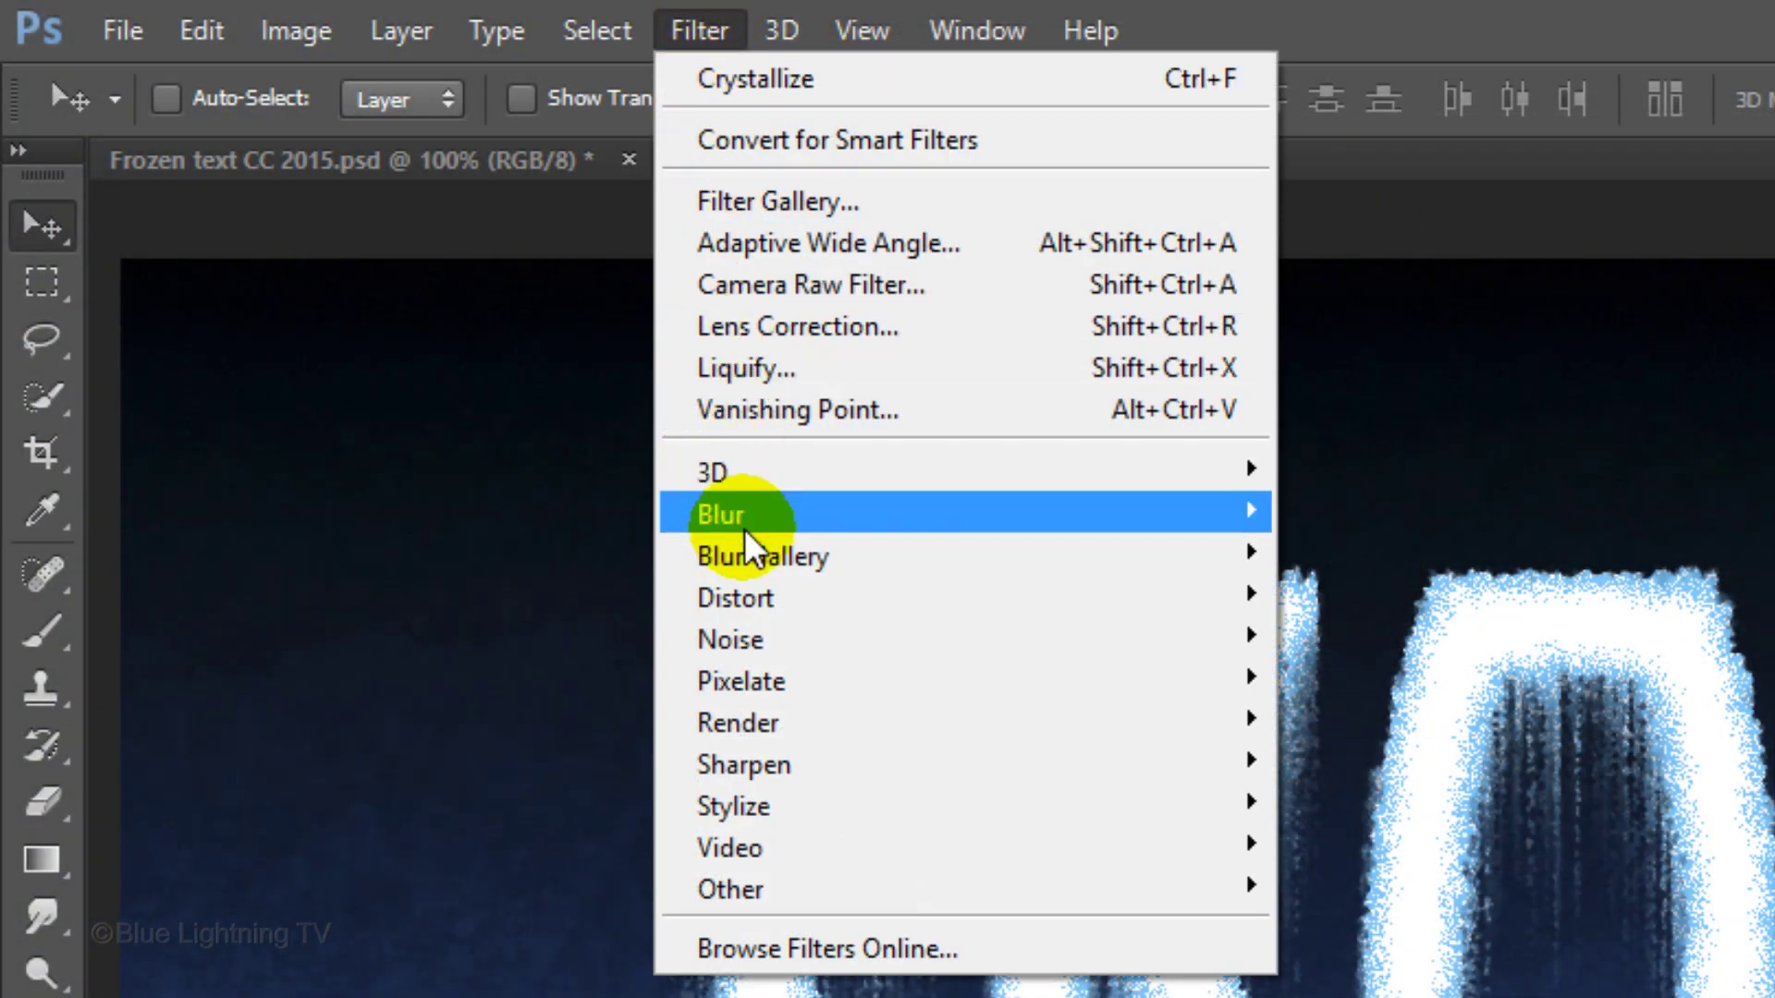
{"action": "mouse_move", "coordinate": [745, 527]}
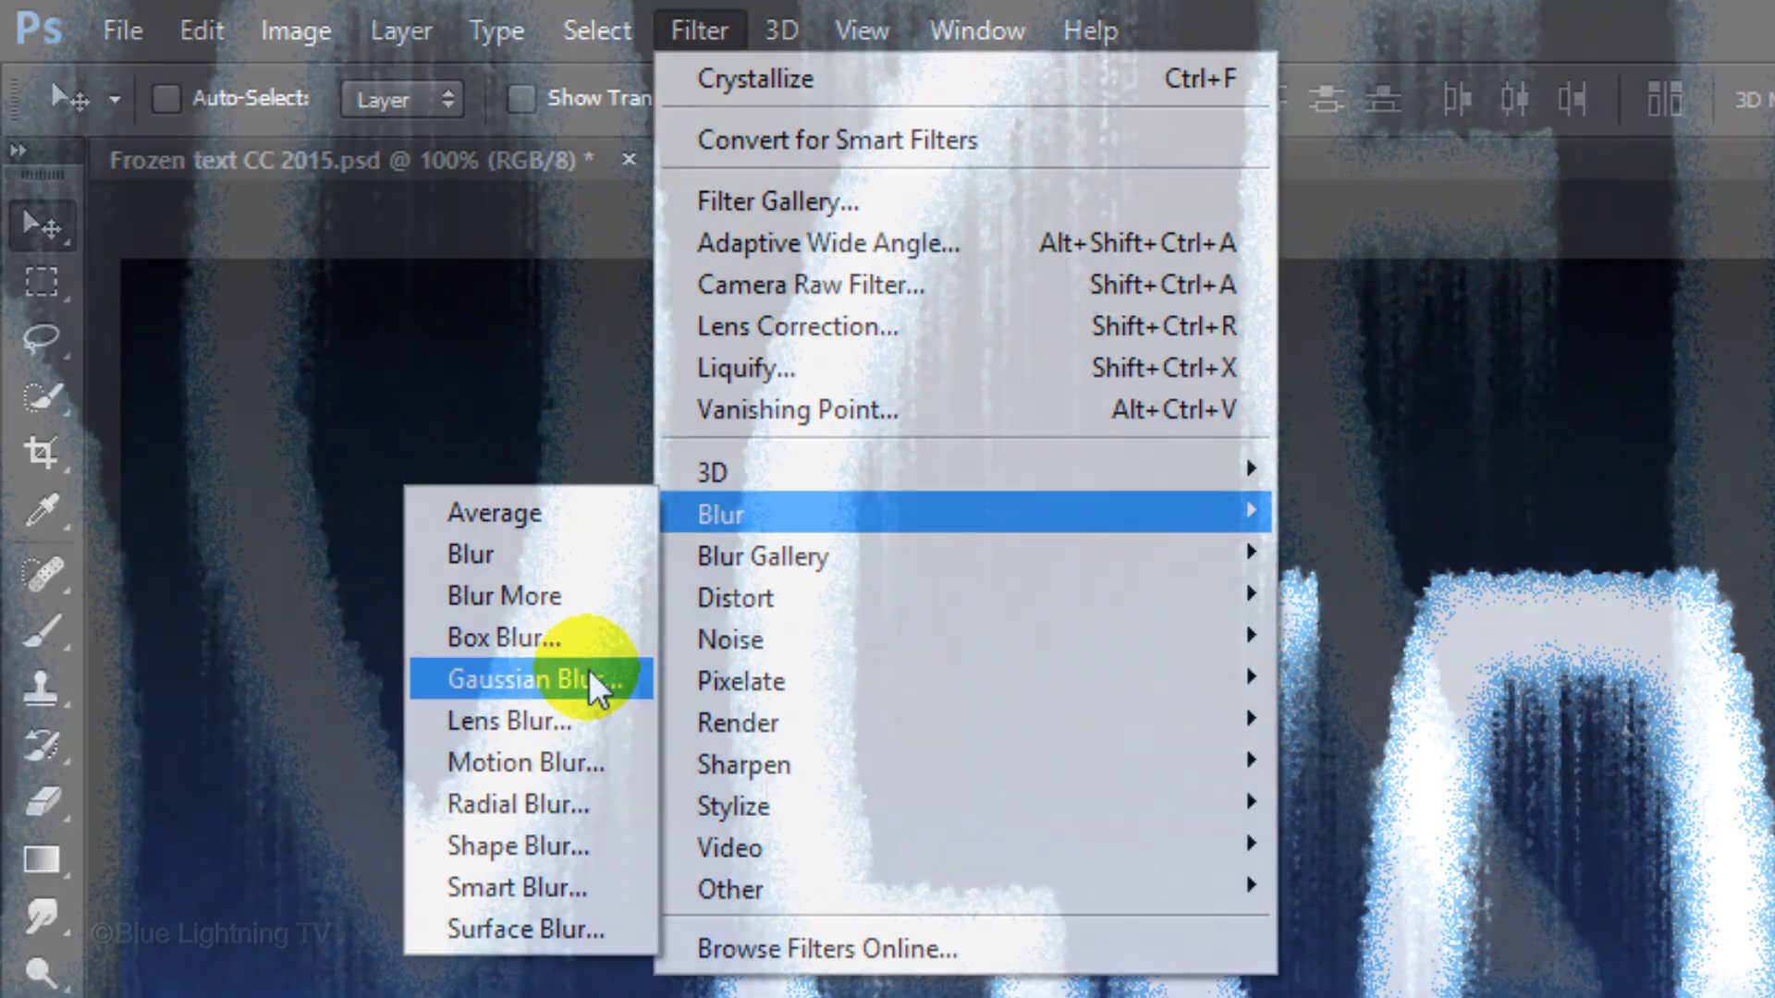
{"action": "left_click", "coordinate": [589, 679]}
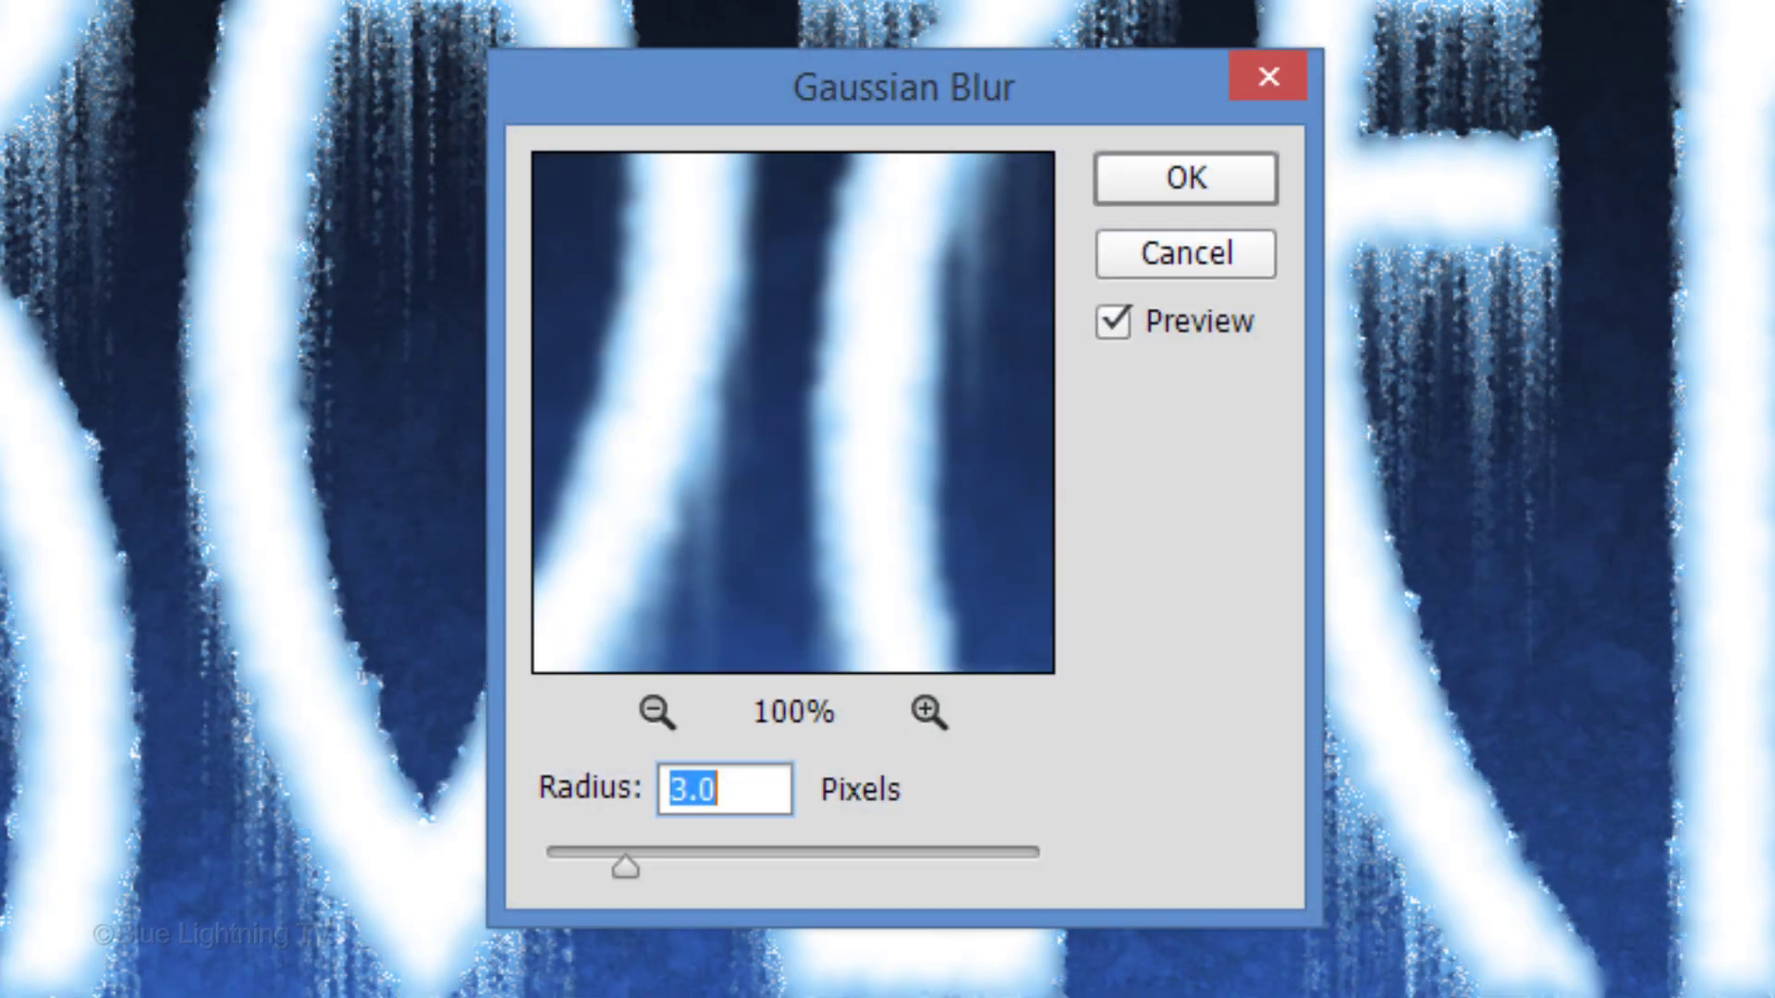
{"action": "type", "text": "1"}
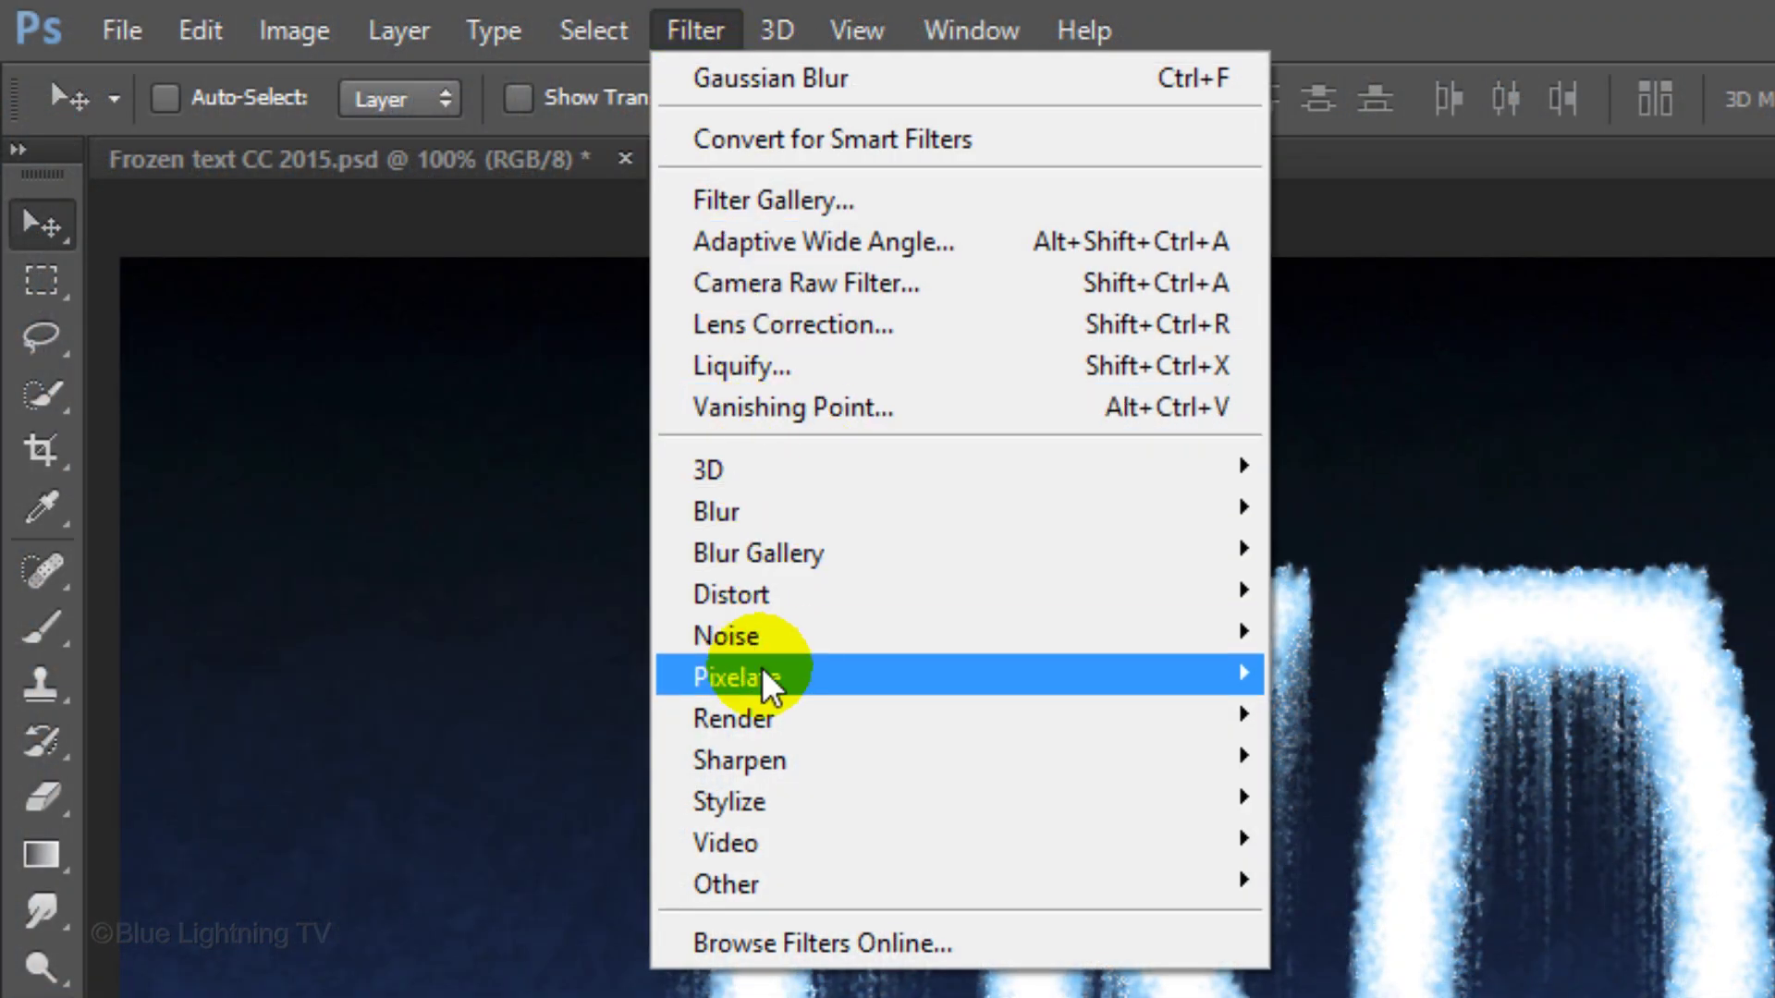
Apply Crystallize with cell size 4 to Layer 2
{"action": "mouse_move", "coordinate": [764, 673]}
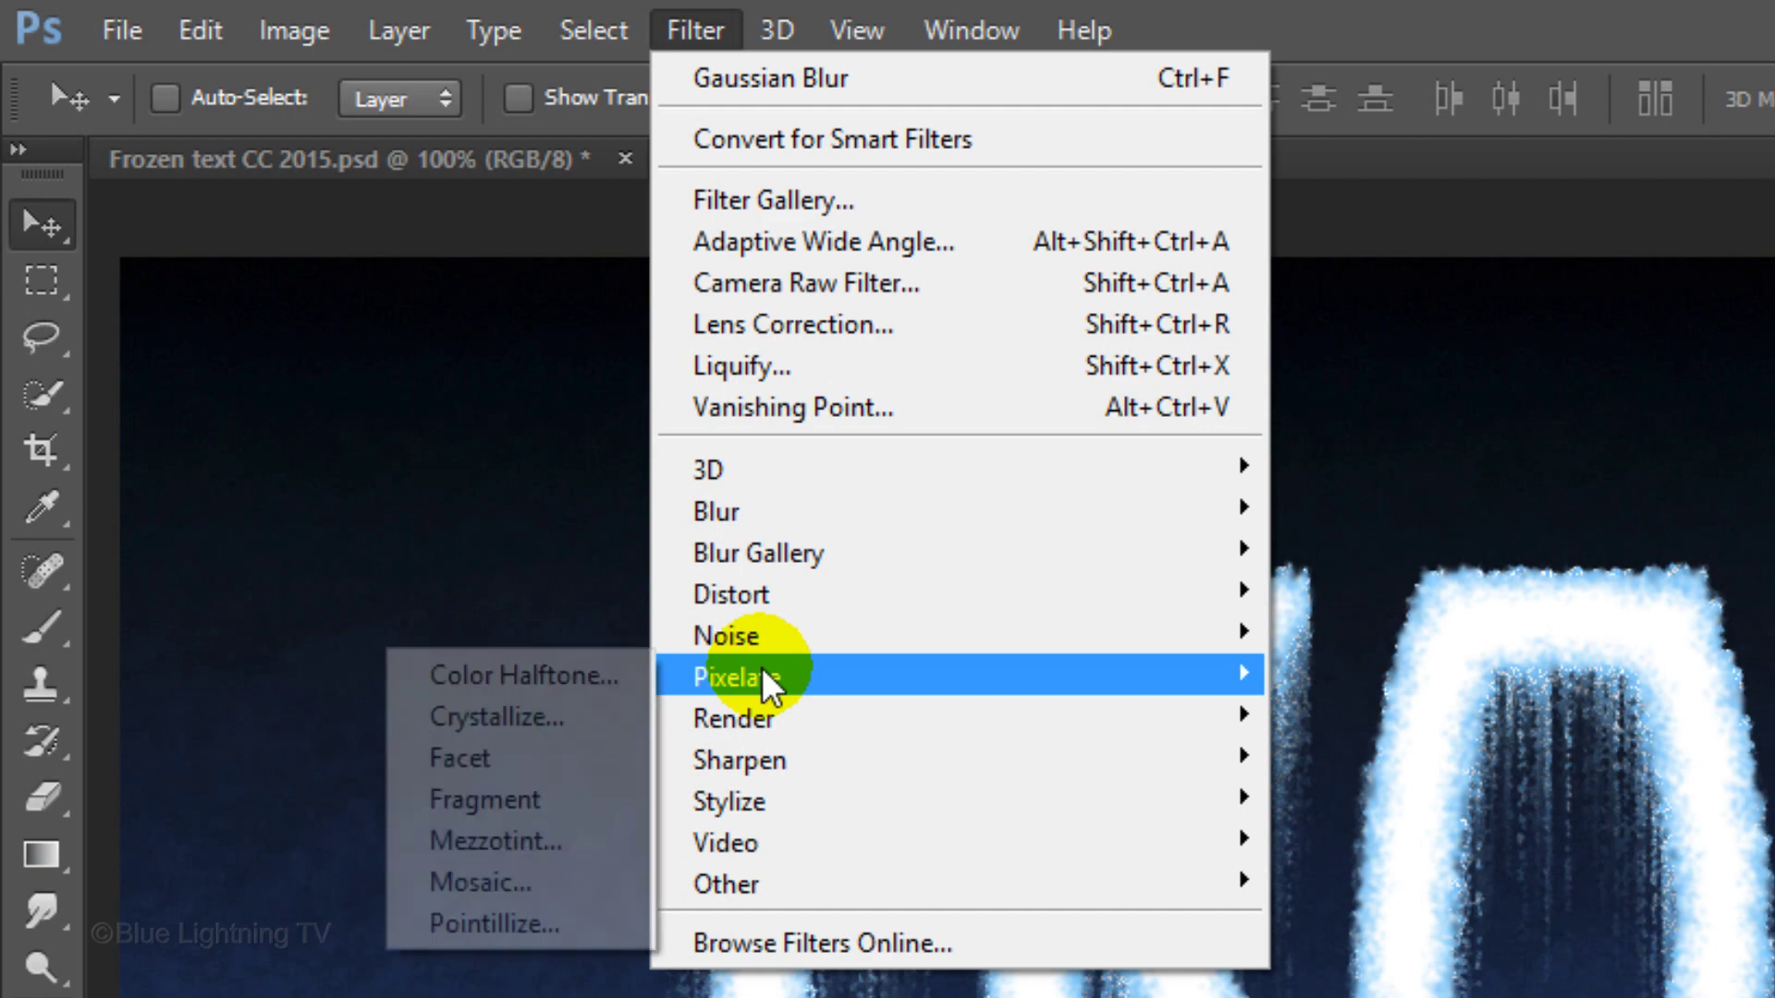
{"action": "left_click", "coordinate": [593, 707]}
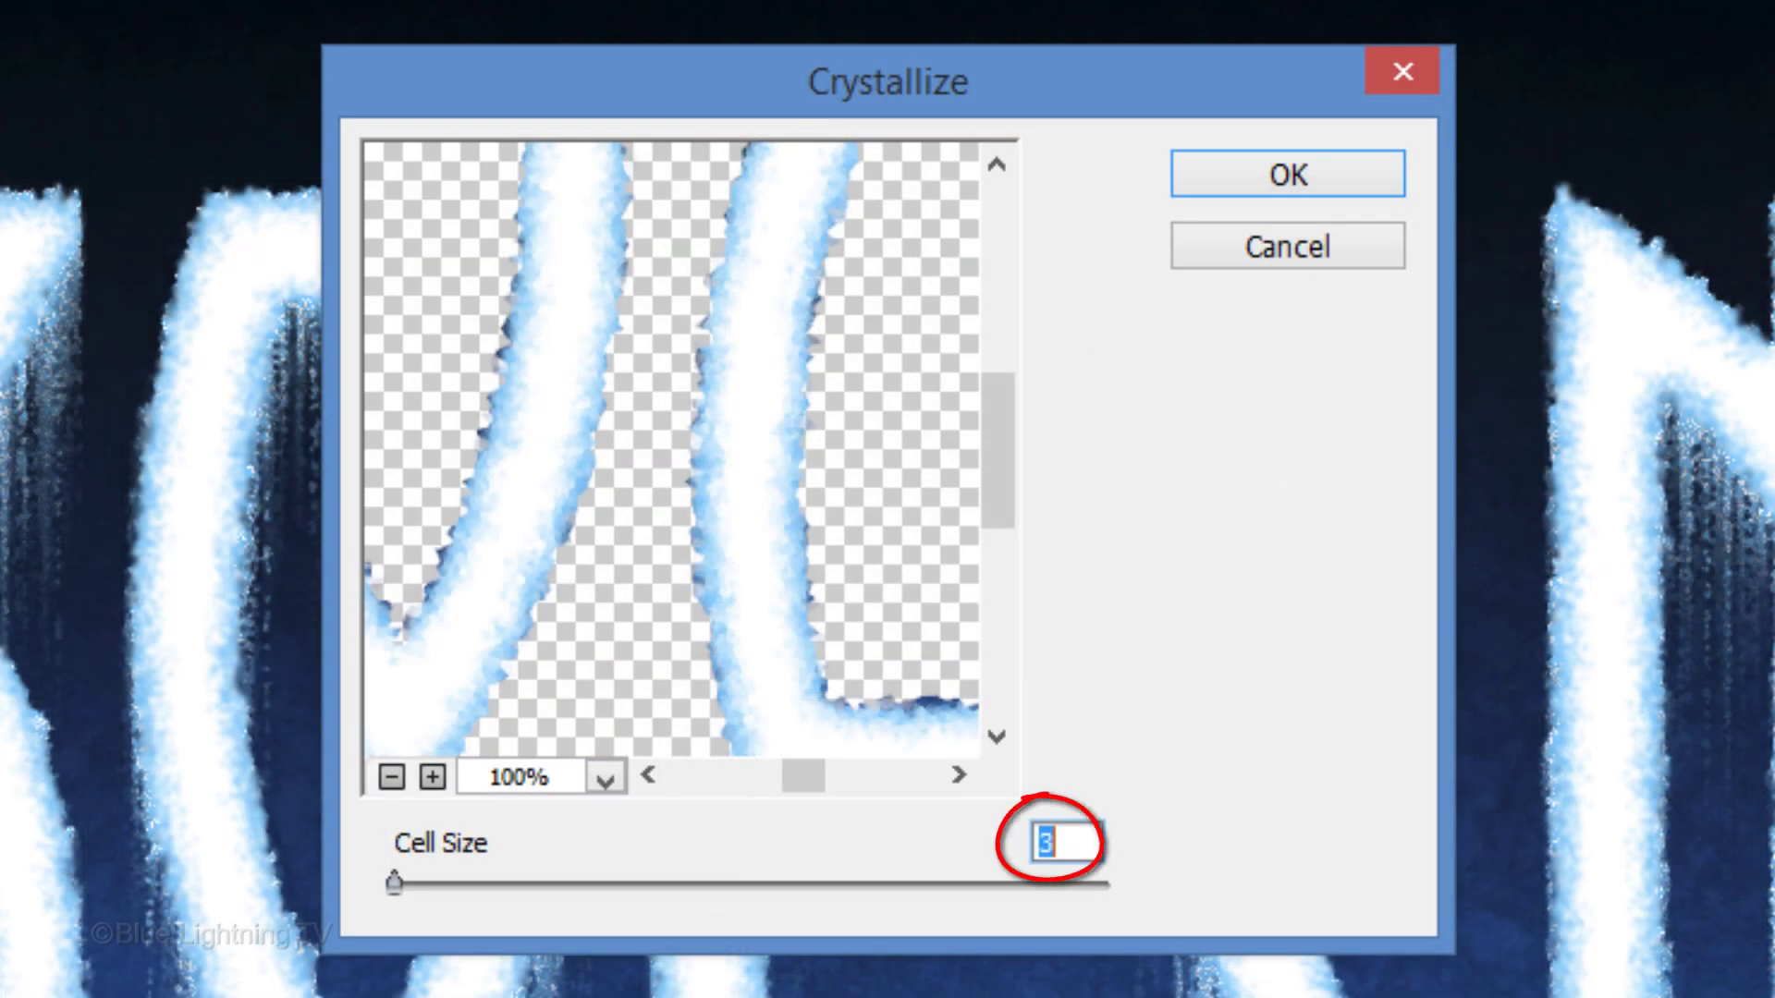
{"action": "type", "text": "4"}
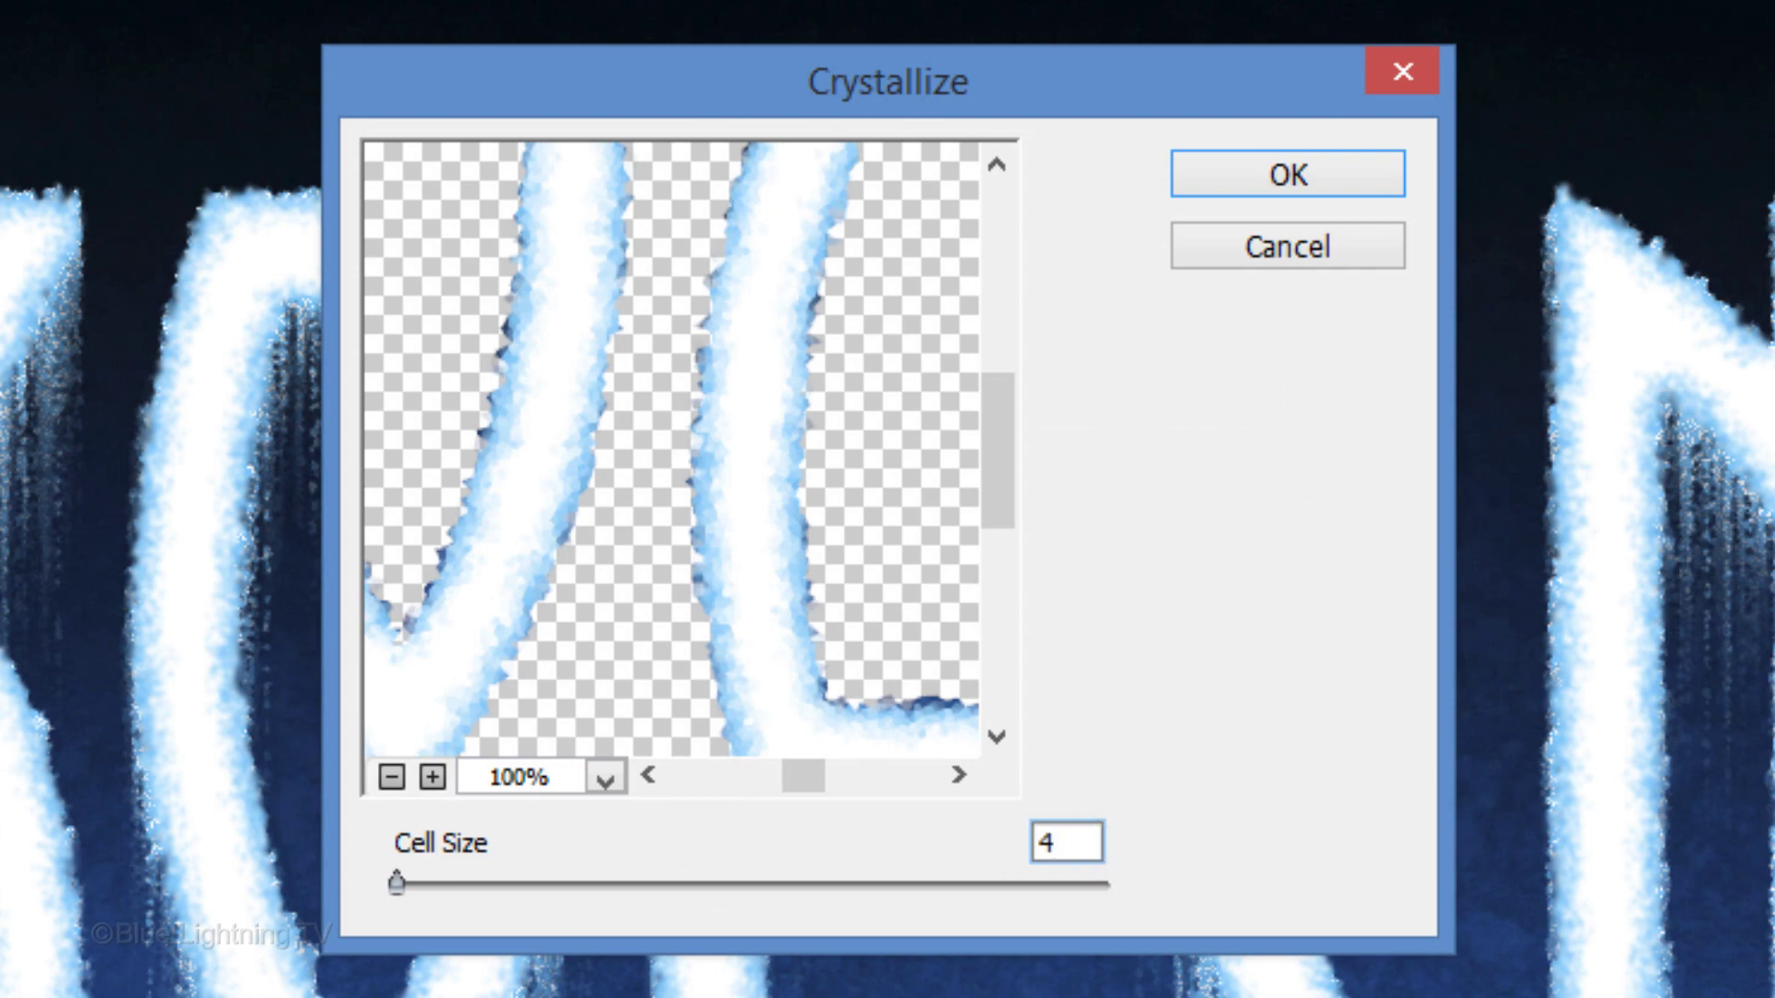
{"action": "key", "text": "Return"}
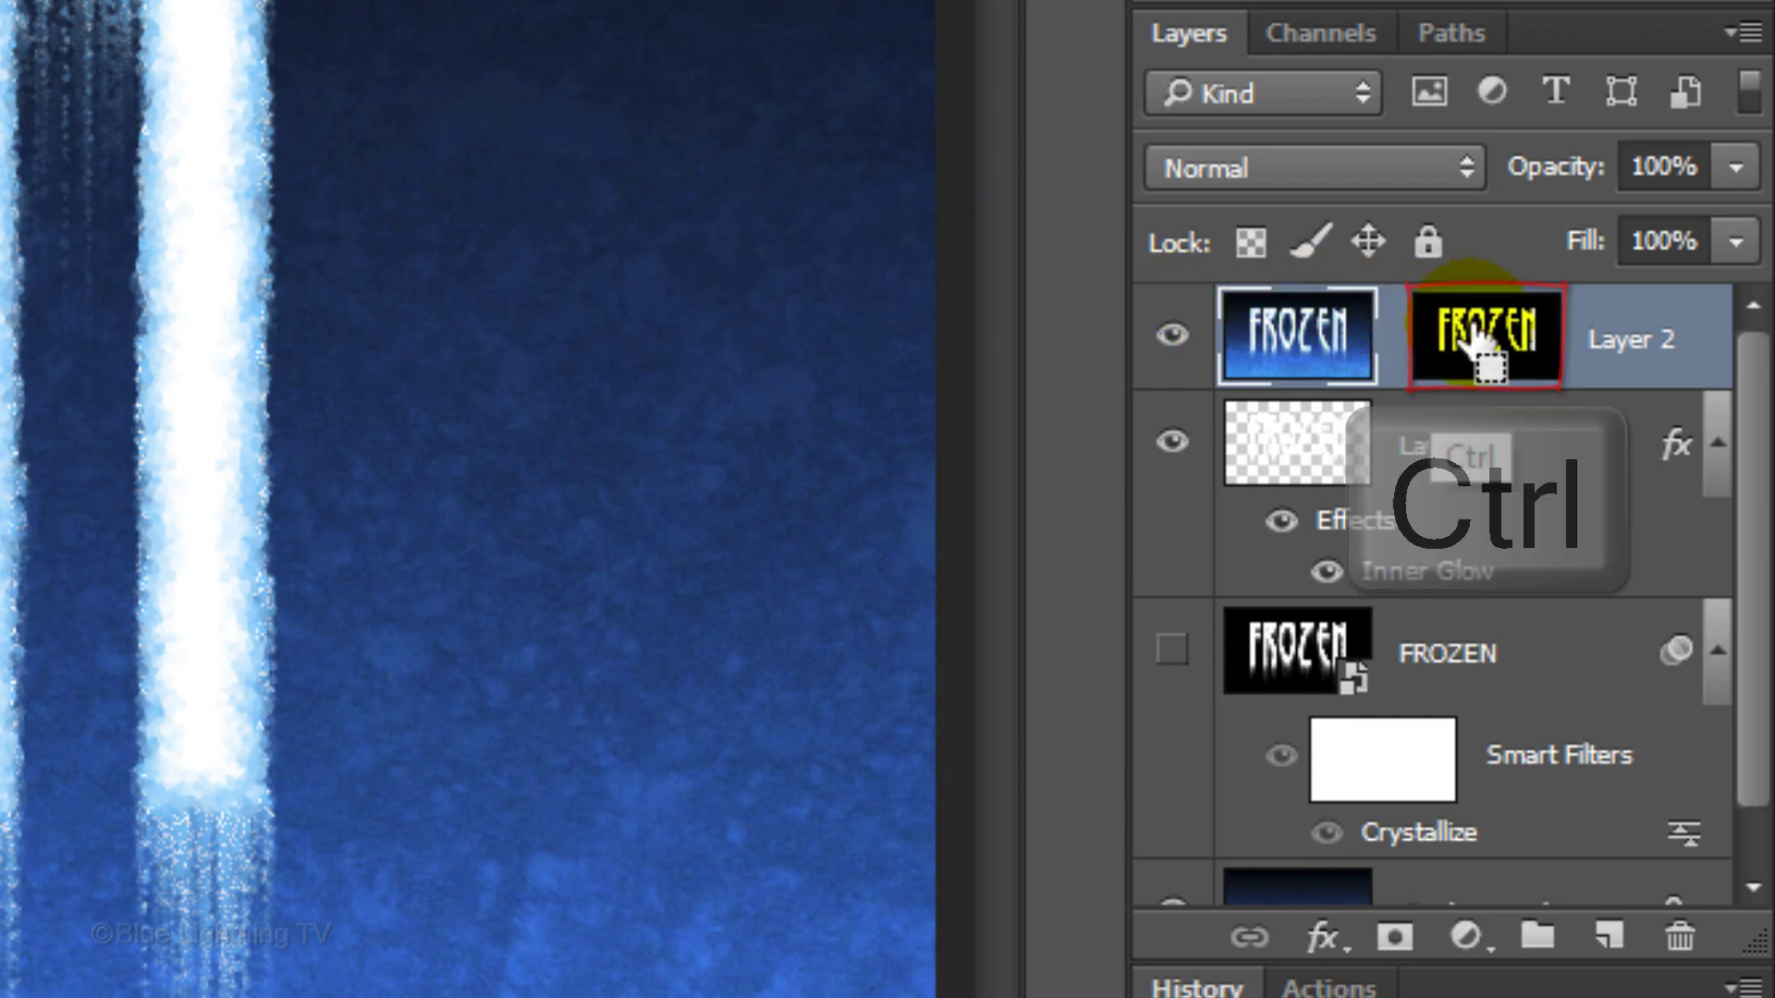
Copy Layer 2's mask-shaped letters onto a new Layer 3
{"action": "left_click", "coordinate": [1468, 338], "text": "ctrl"}
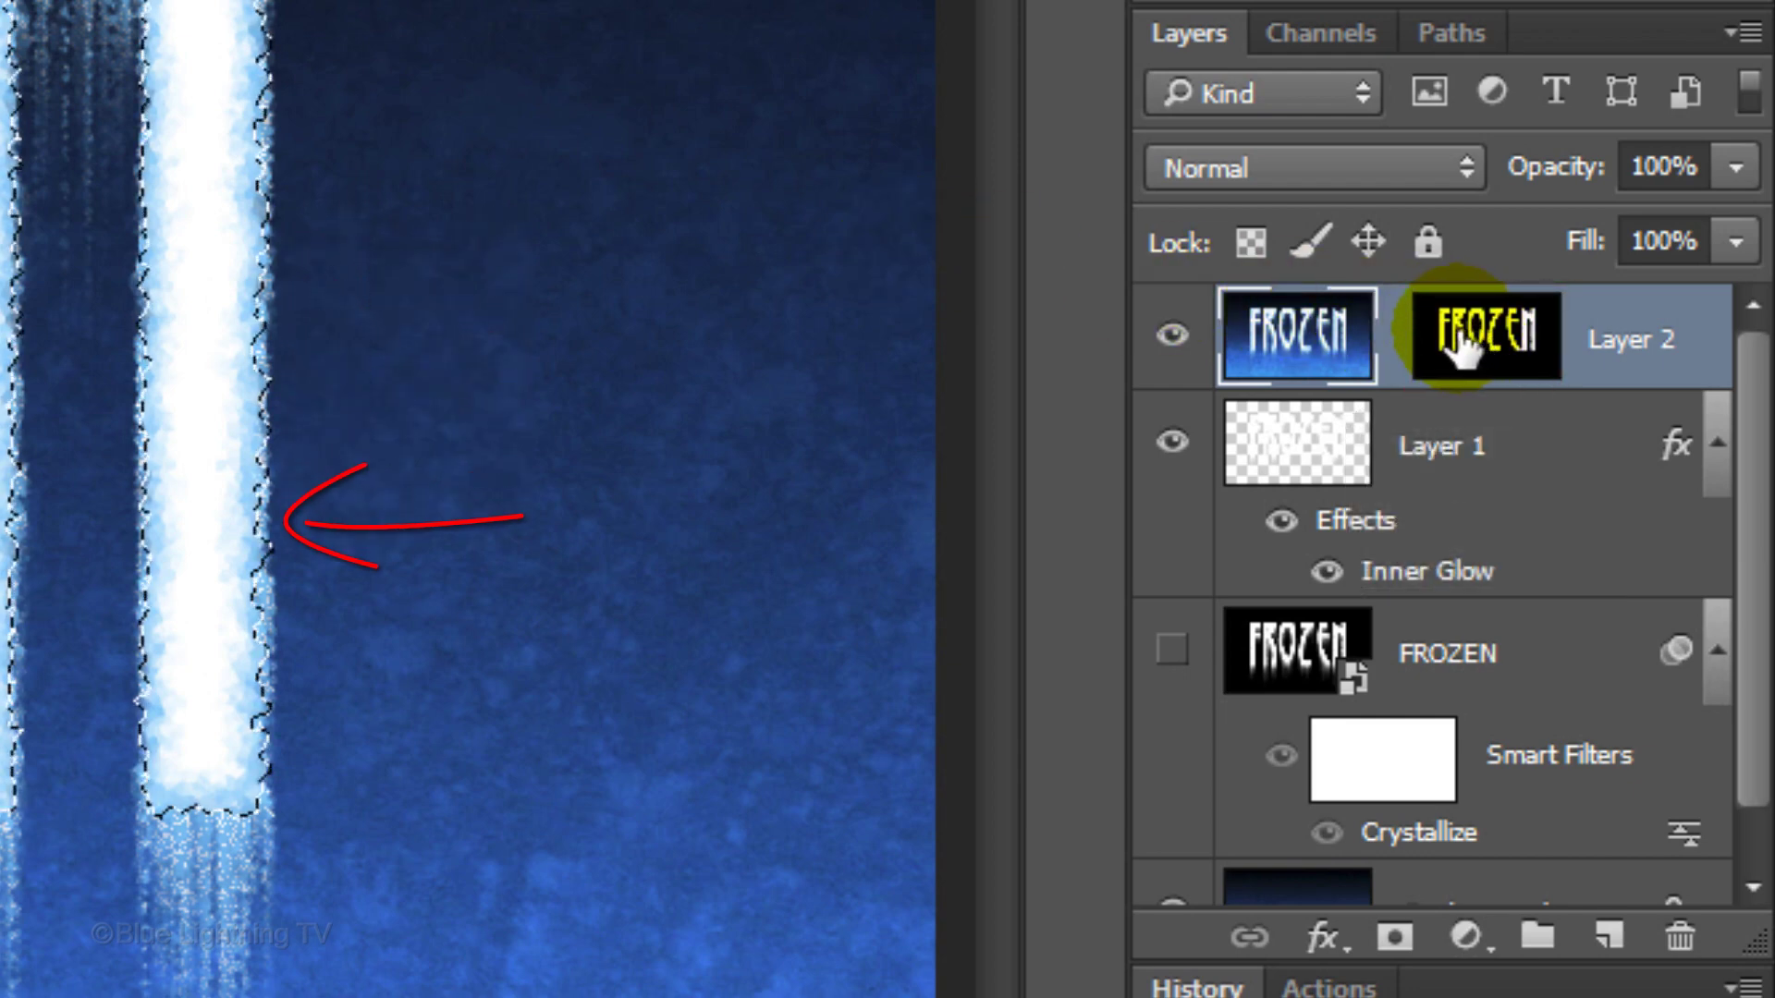
{"action": "left_click", "coordinate": [1294, 350]}
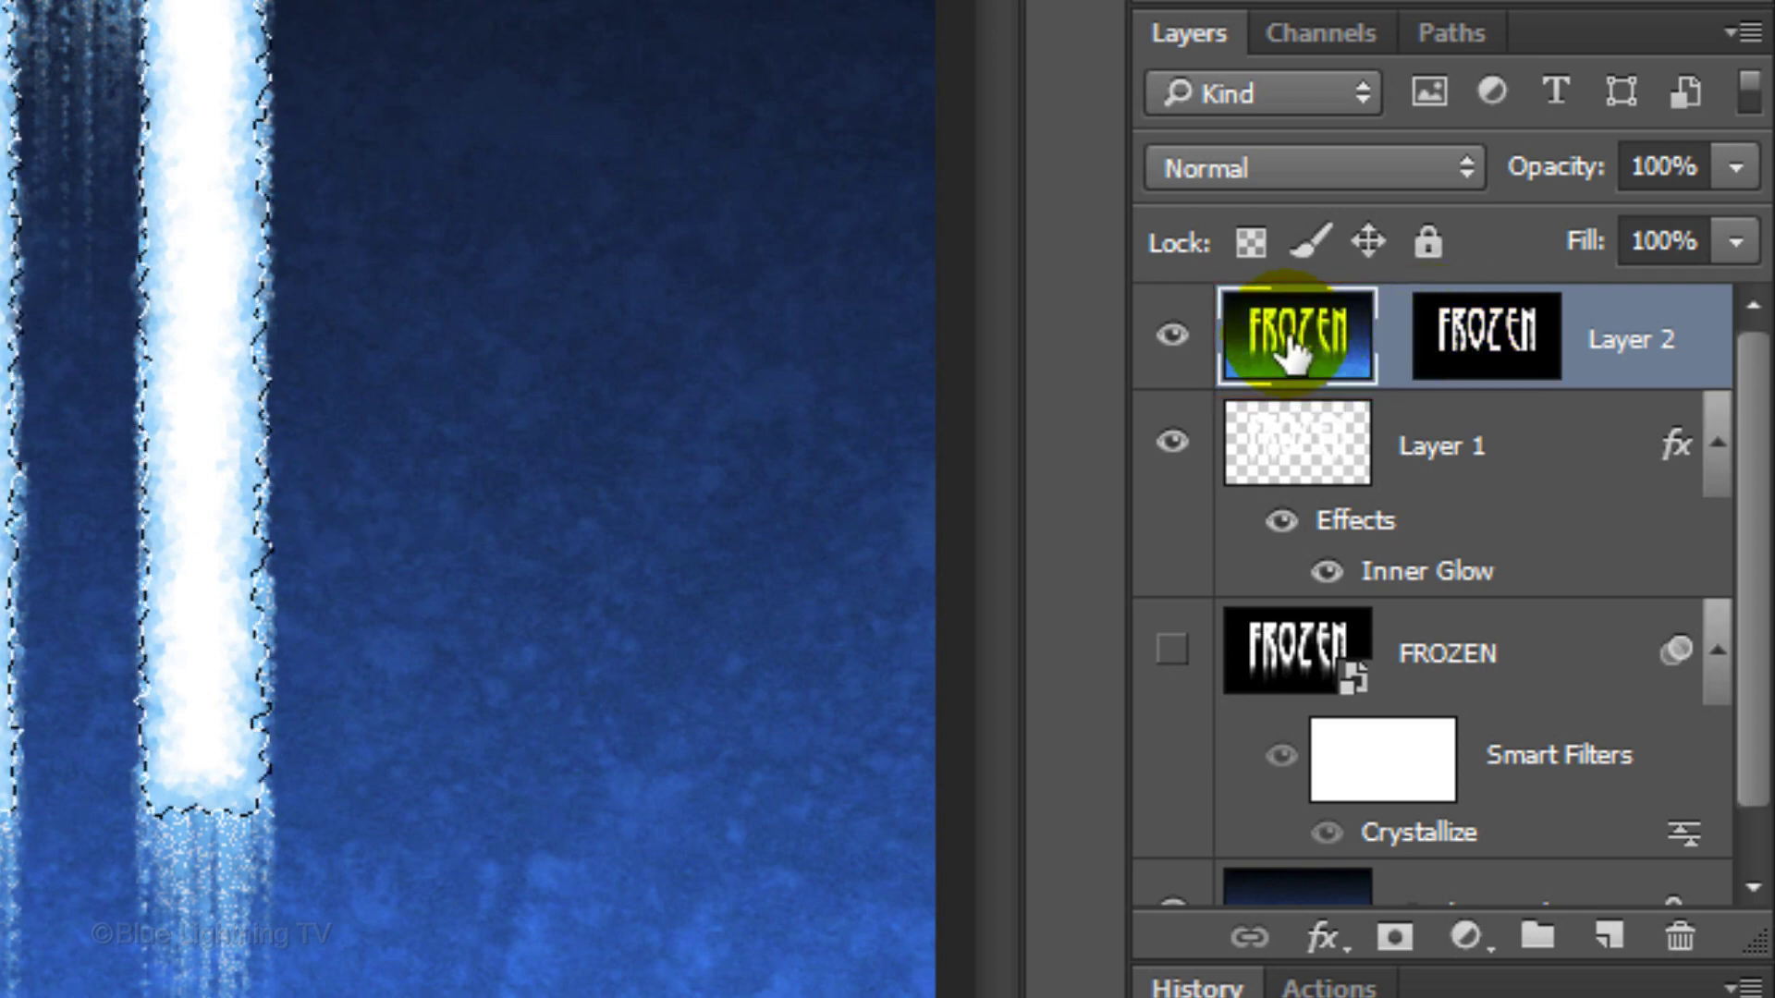
{"action": "key", "text": "ctrl+j"}
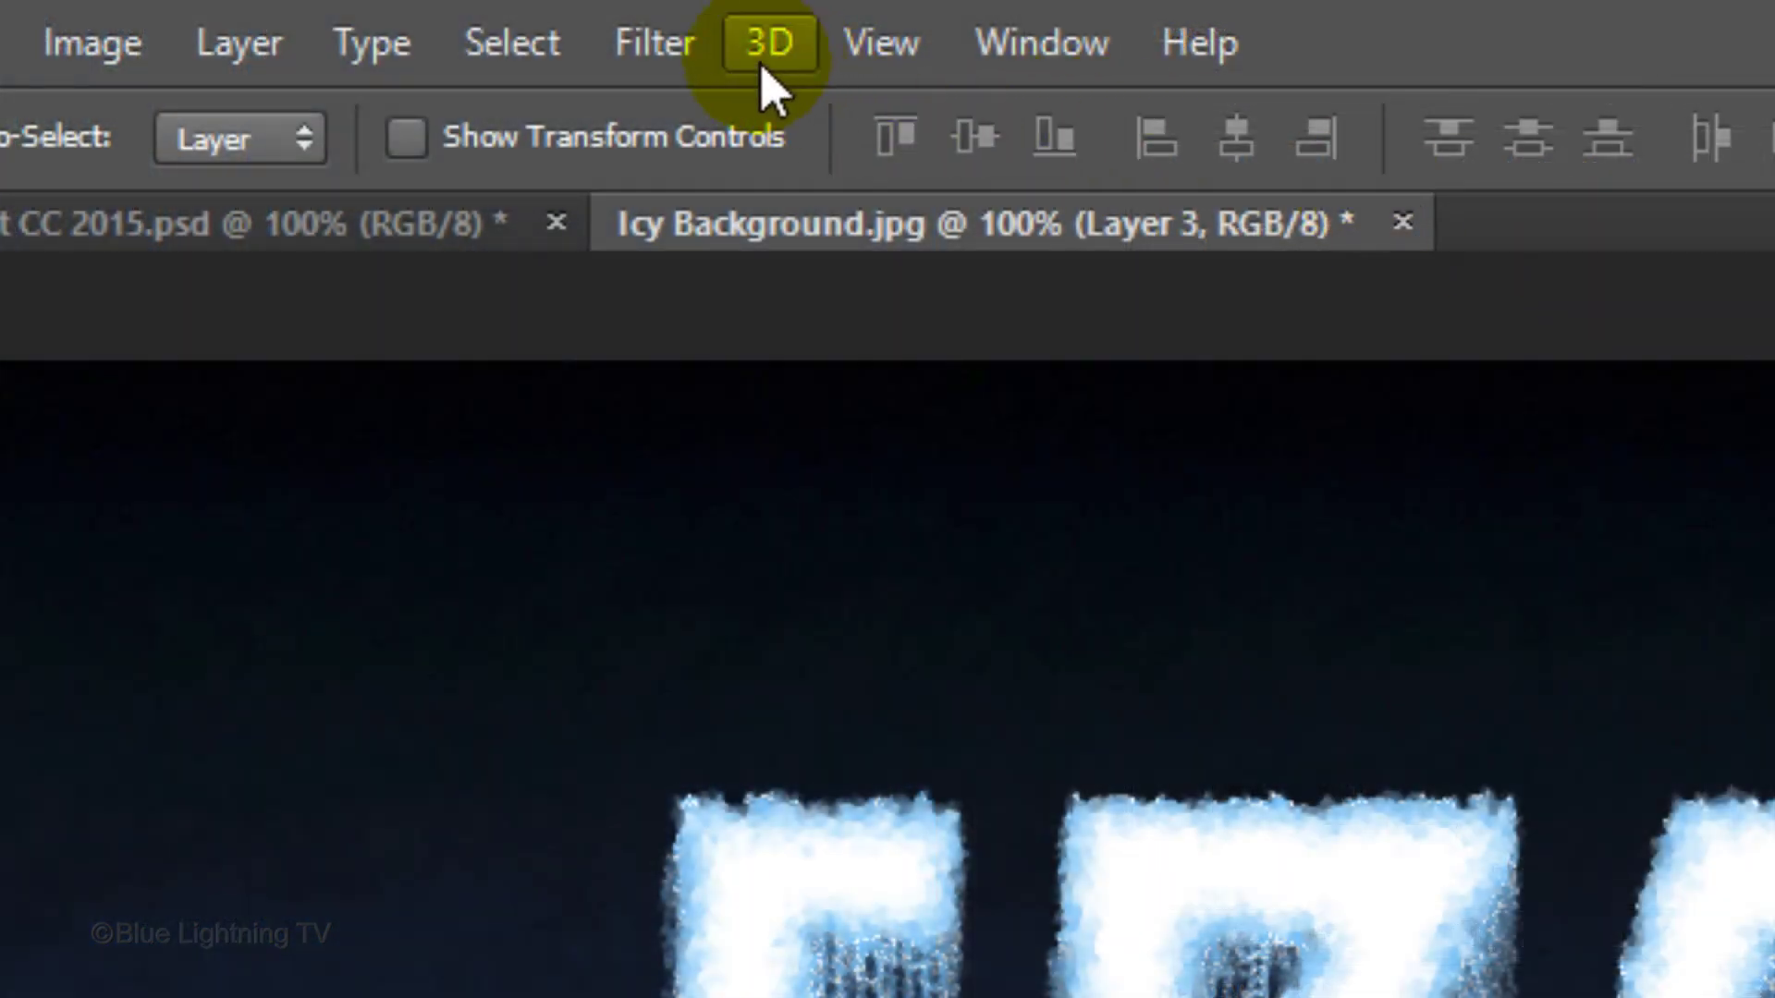
Apply Plastic Wrap to Layer 3 with Highlight Strength 6, Detail 11, Smoothness 4
{"action": "left_click", "coordinate": [654, 40]}
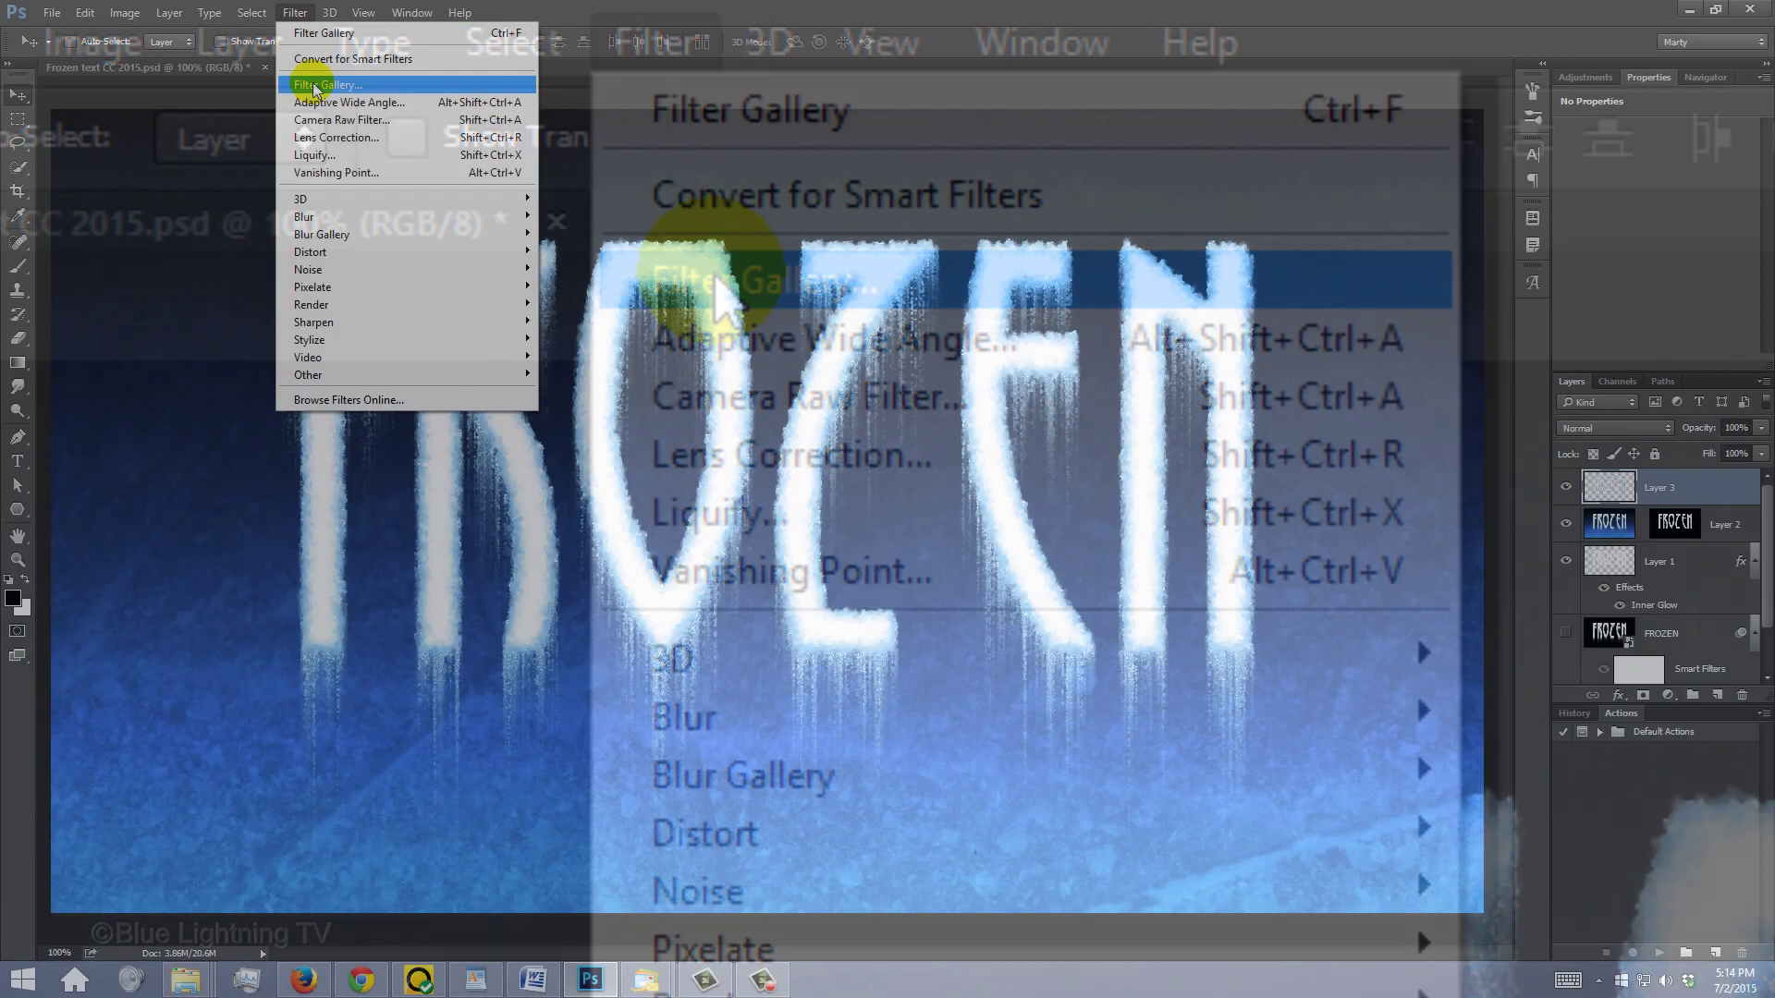
{"action": "left_click", "coordinate": [726, 294]}
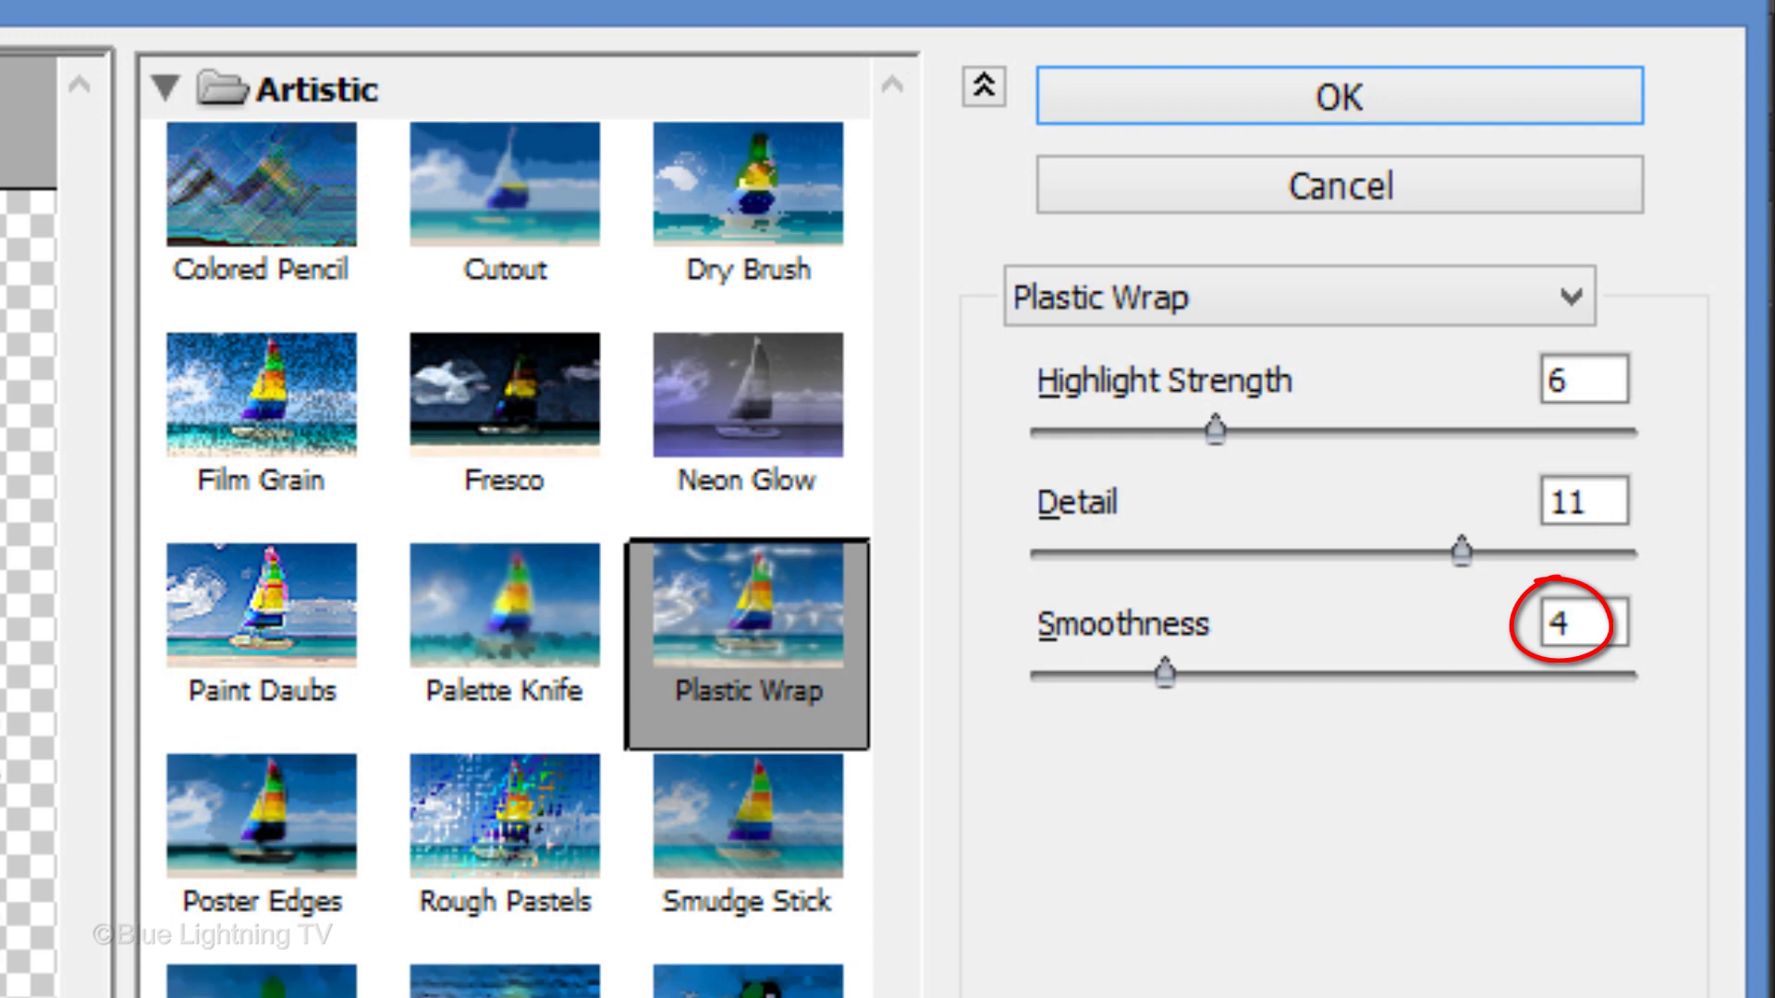
{"action": "left_click", "coordinate": [1351, 103]}
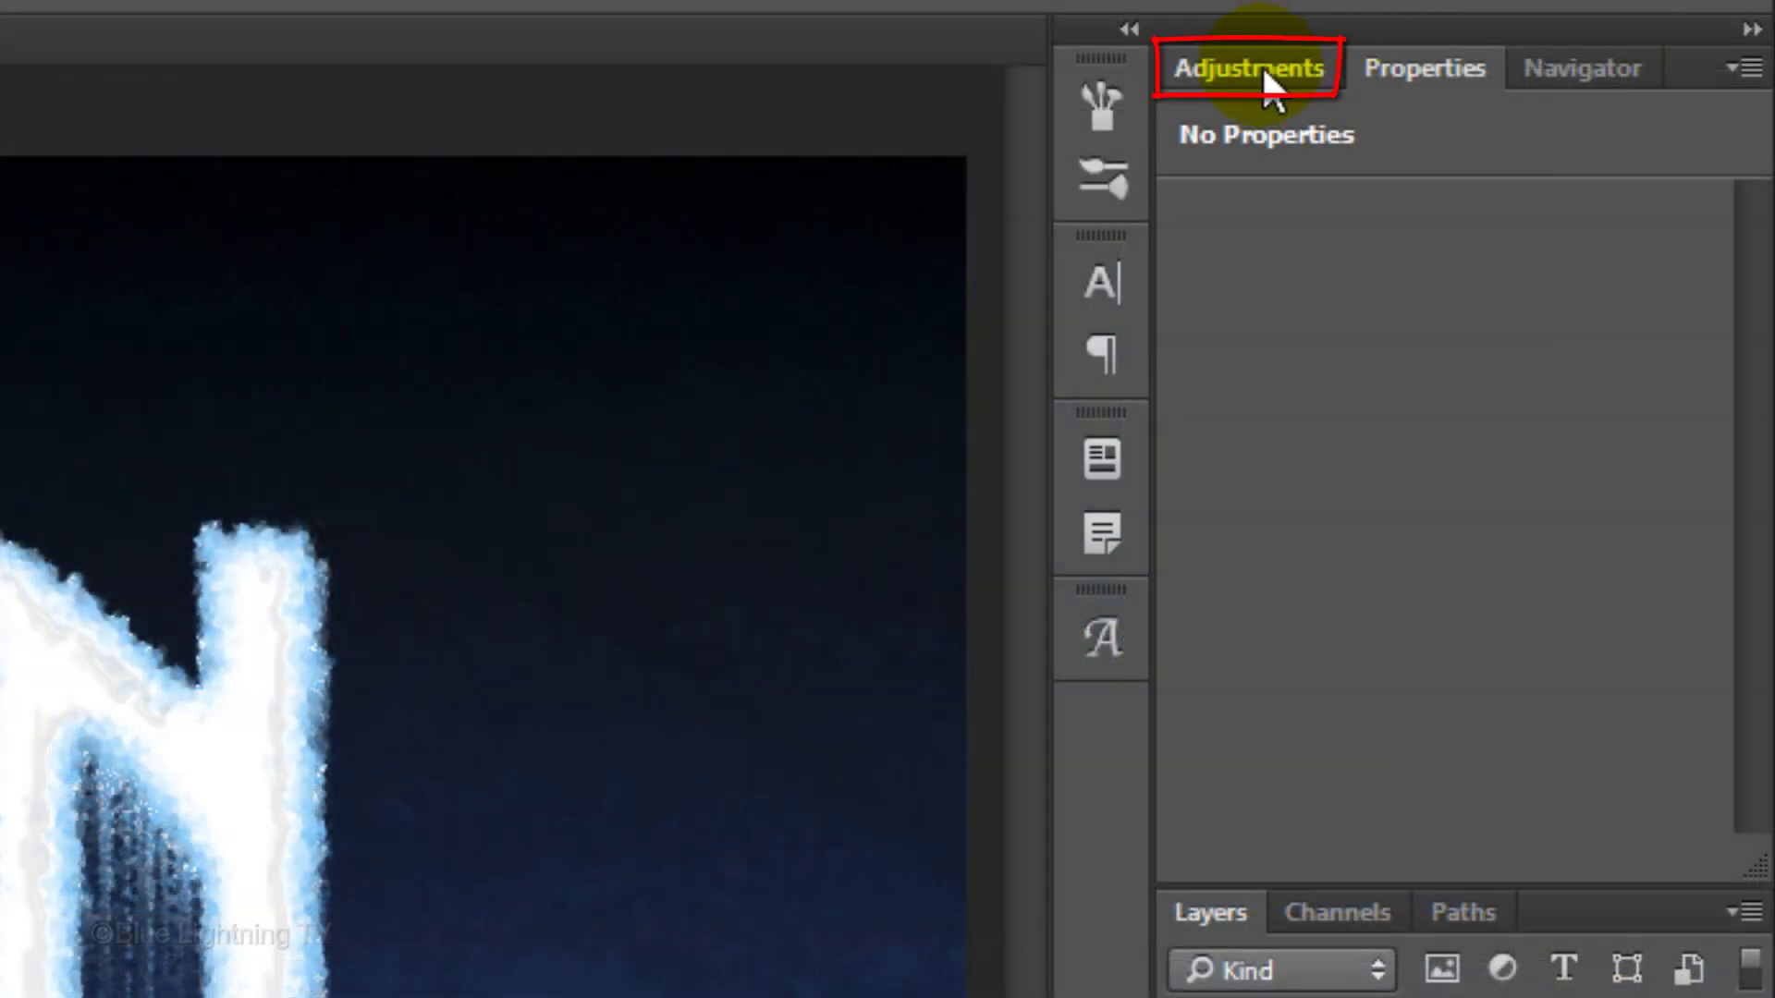
Add a Hue/Saturation adjustment layer above Layer 3 and clip it to Layer 3
{"action": "left_click", "coordinate": [1591, 78]}
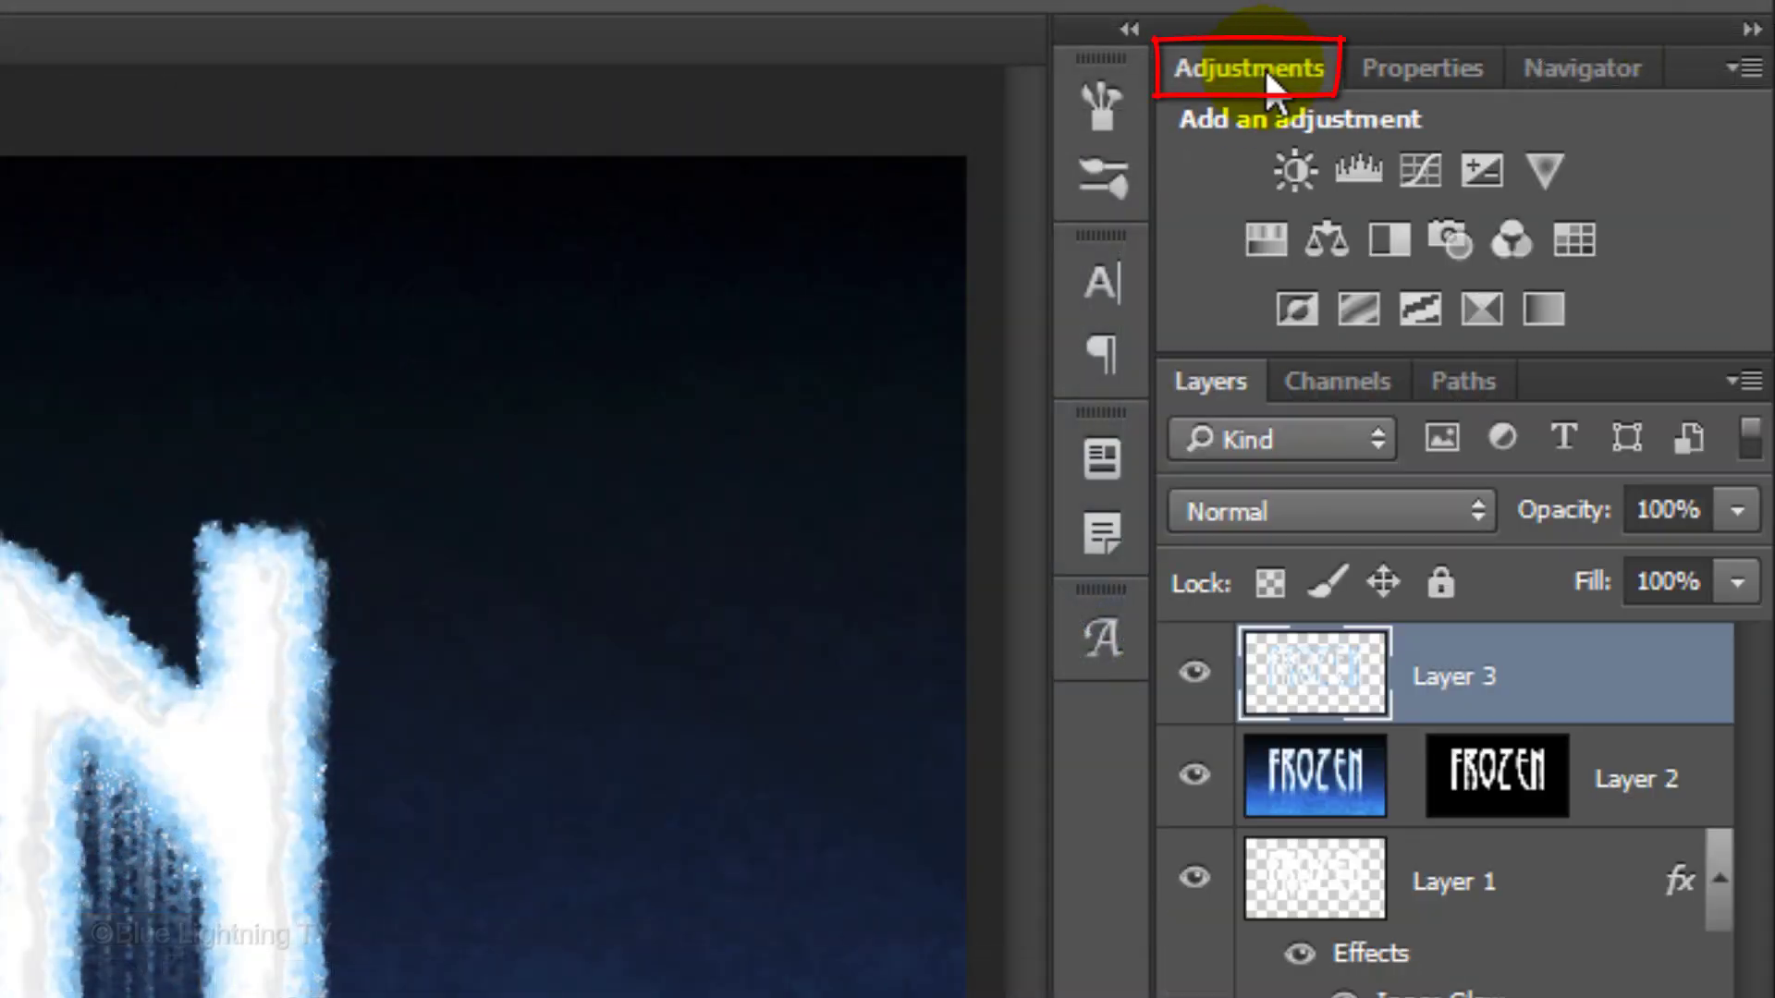
{"action": "left_click", "coordinate": [1260, 240]}
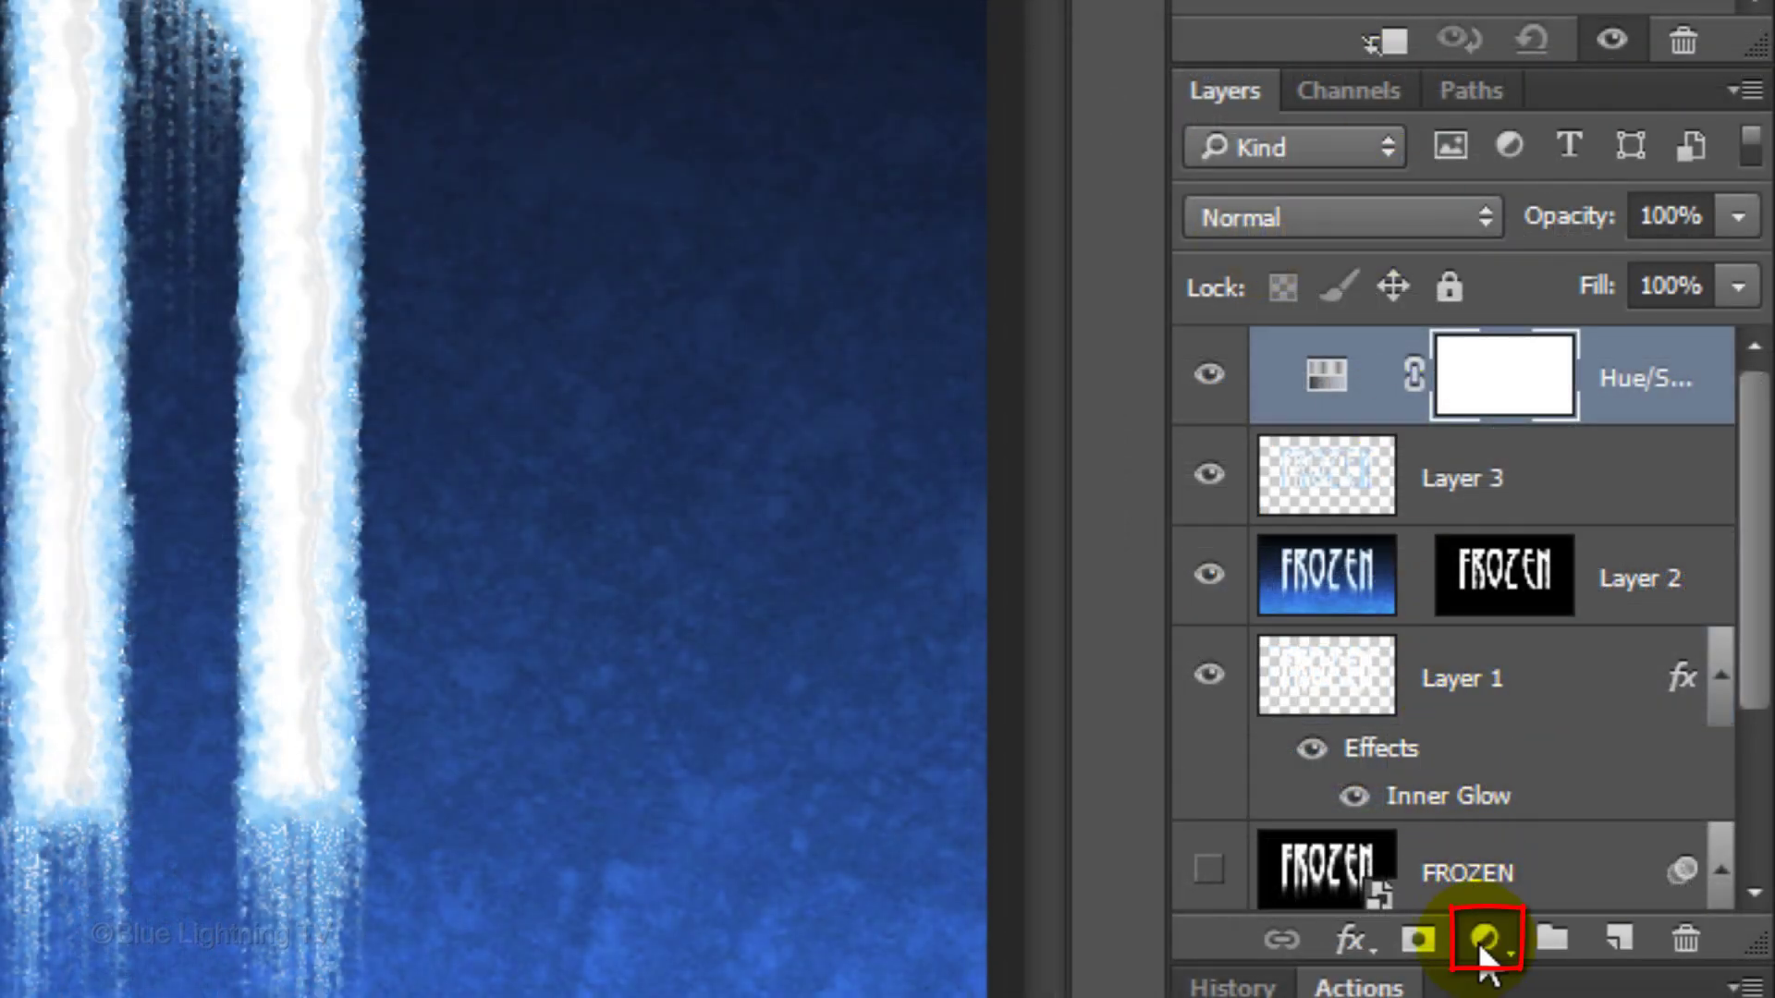
{"action": "left_click", "coordinate": [1483, 940]}
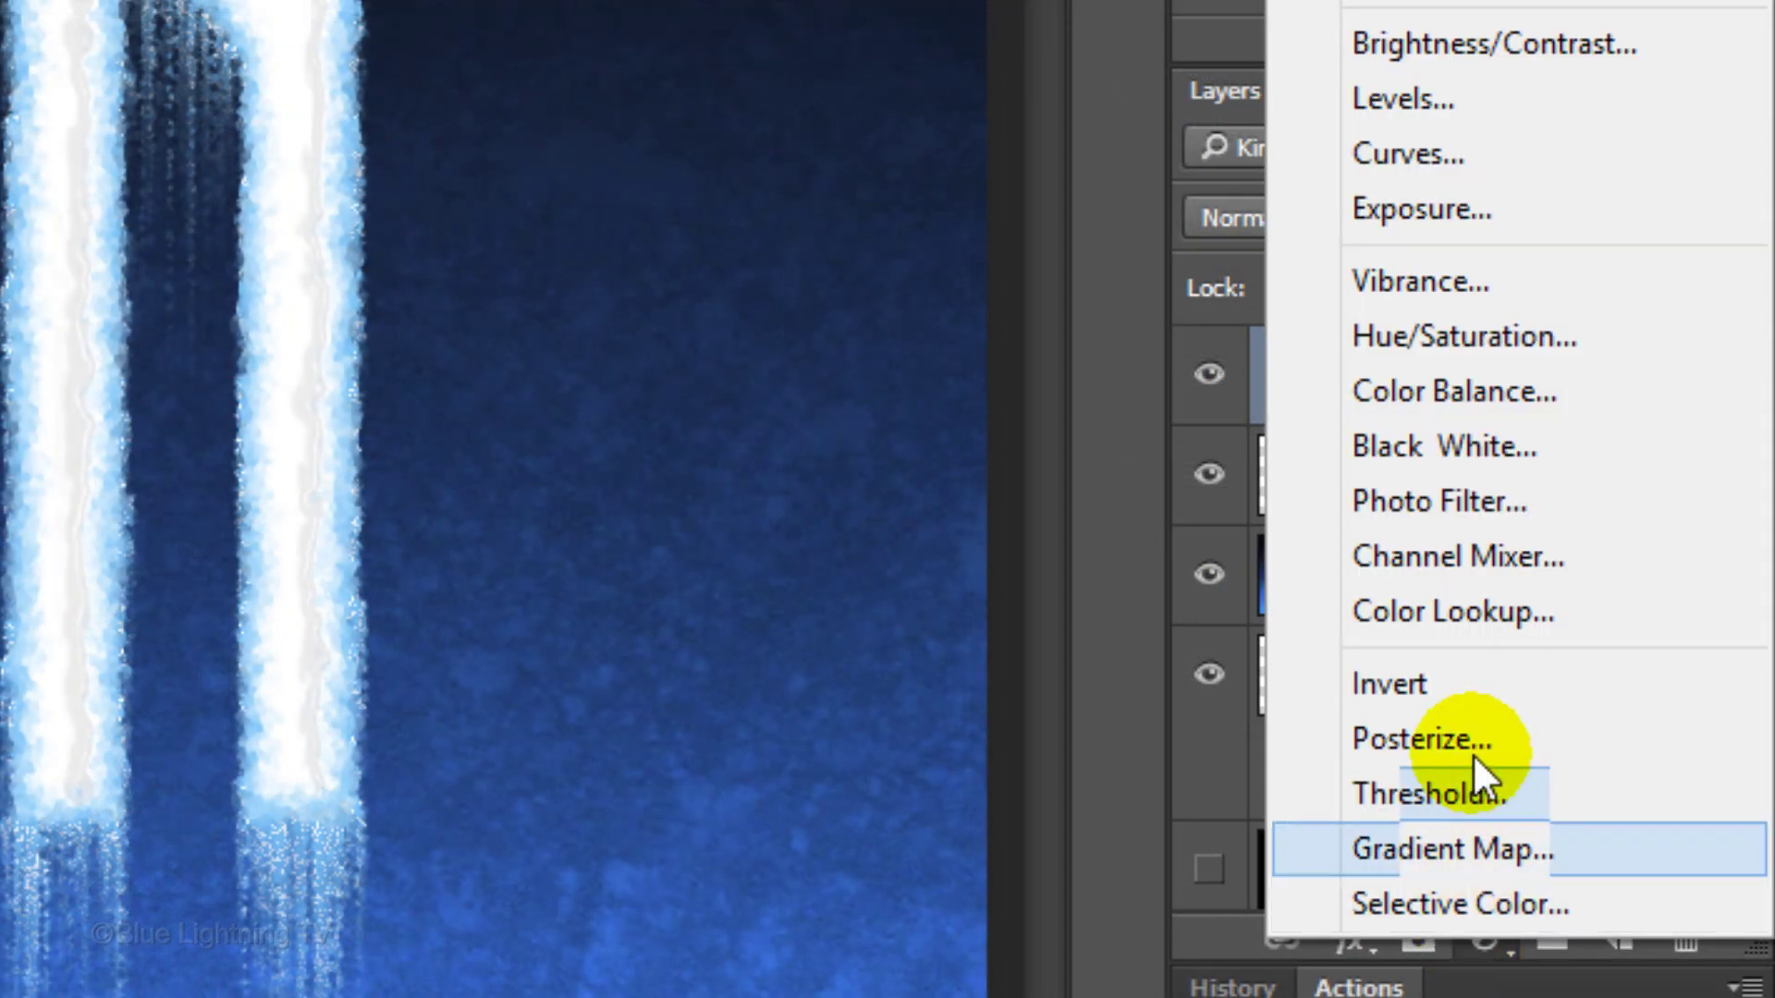
{"action": "left_click", "coordinate": [1431, 335]}
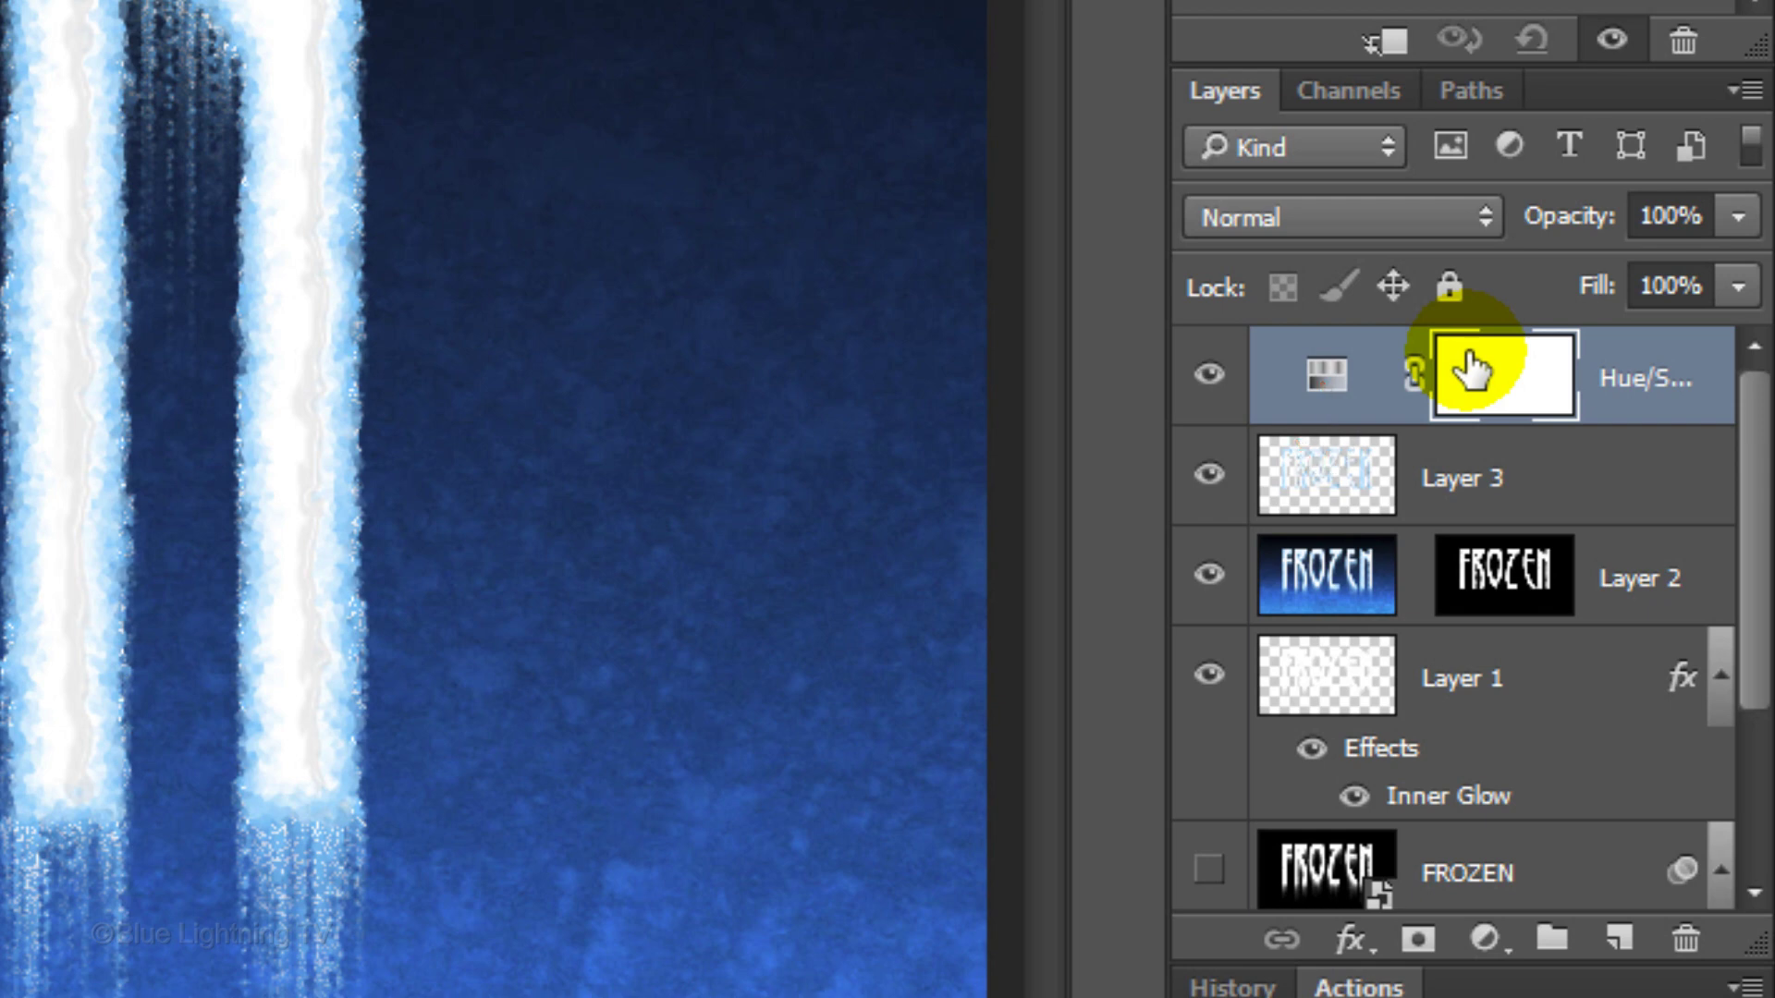
{"action": "left_click", "coordinate": [1388, 48]}
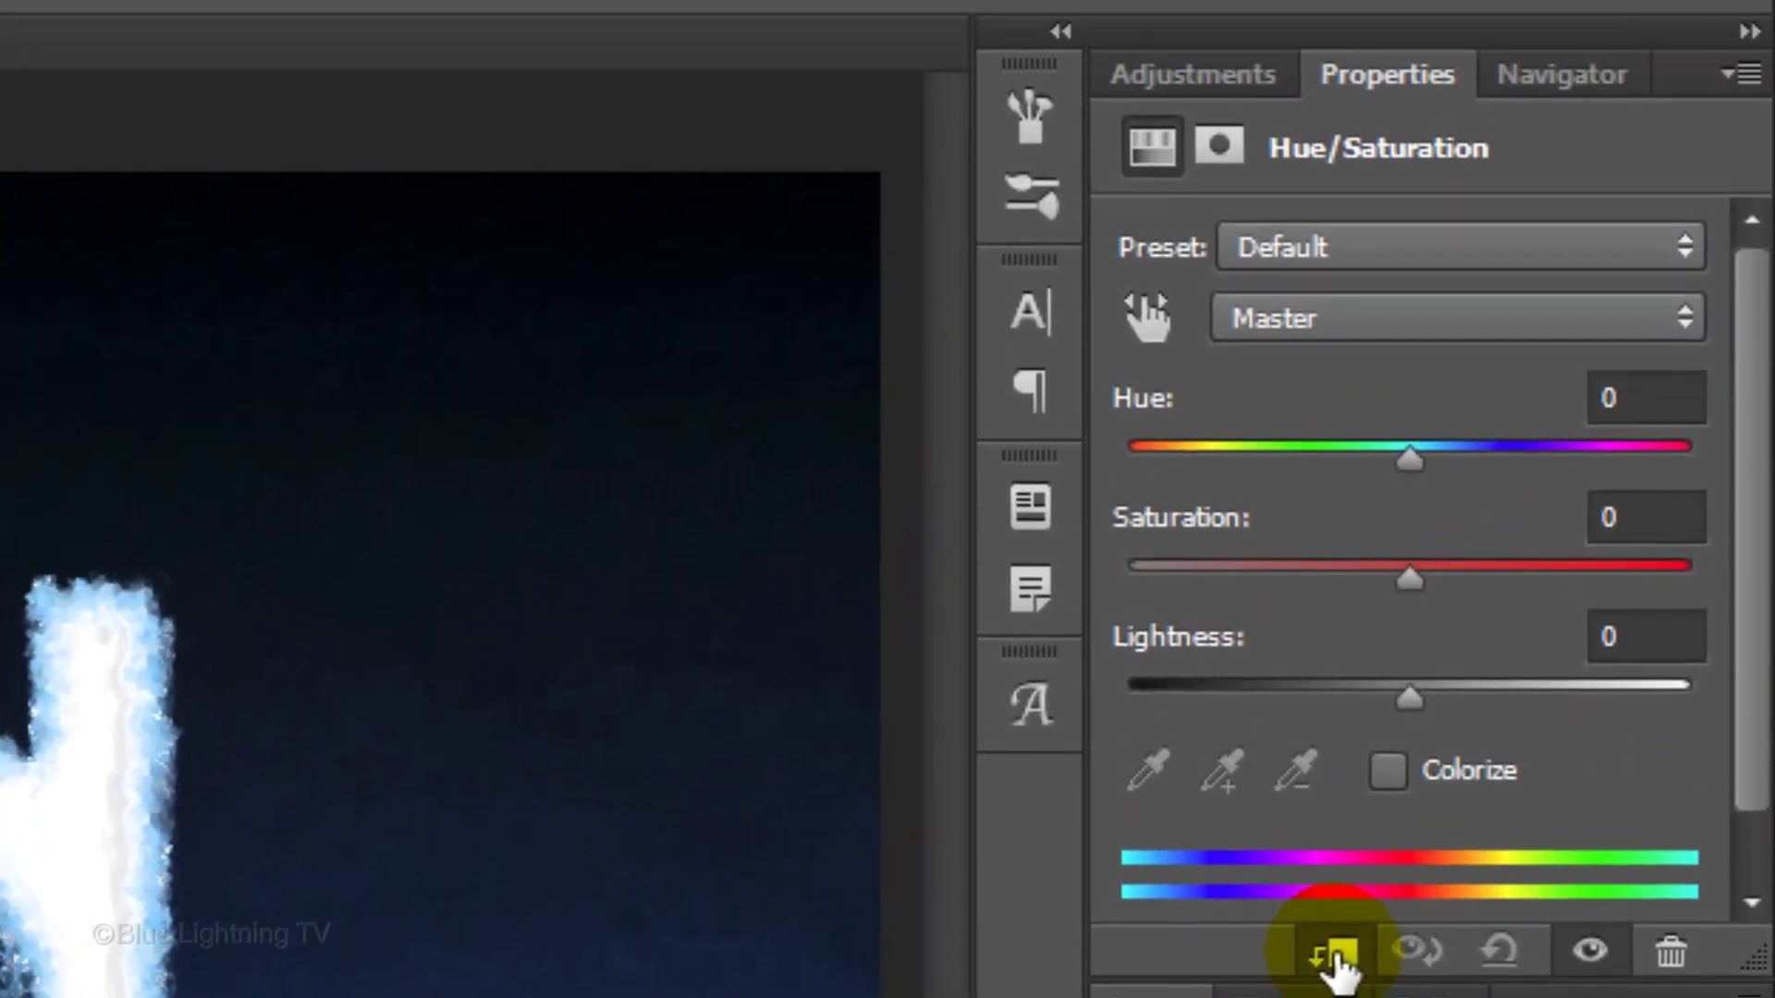
Turn on Colorize with Hue 199, keeping Saturation at 25
{"action": "left_click", "coordinate": [1387, 772]}
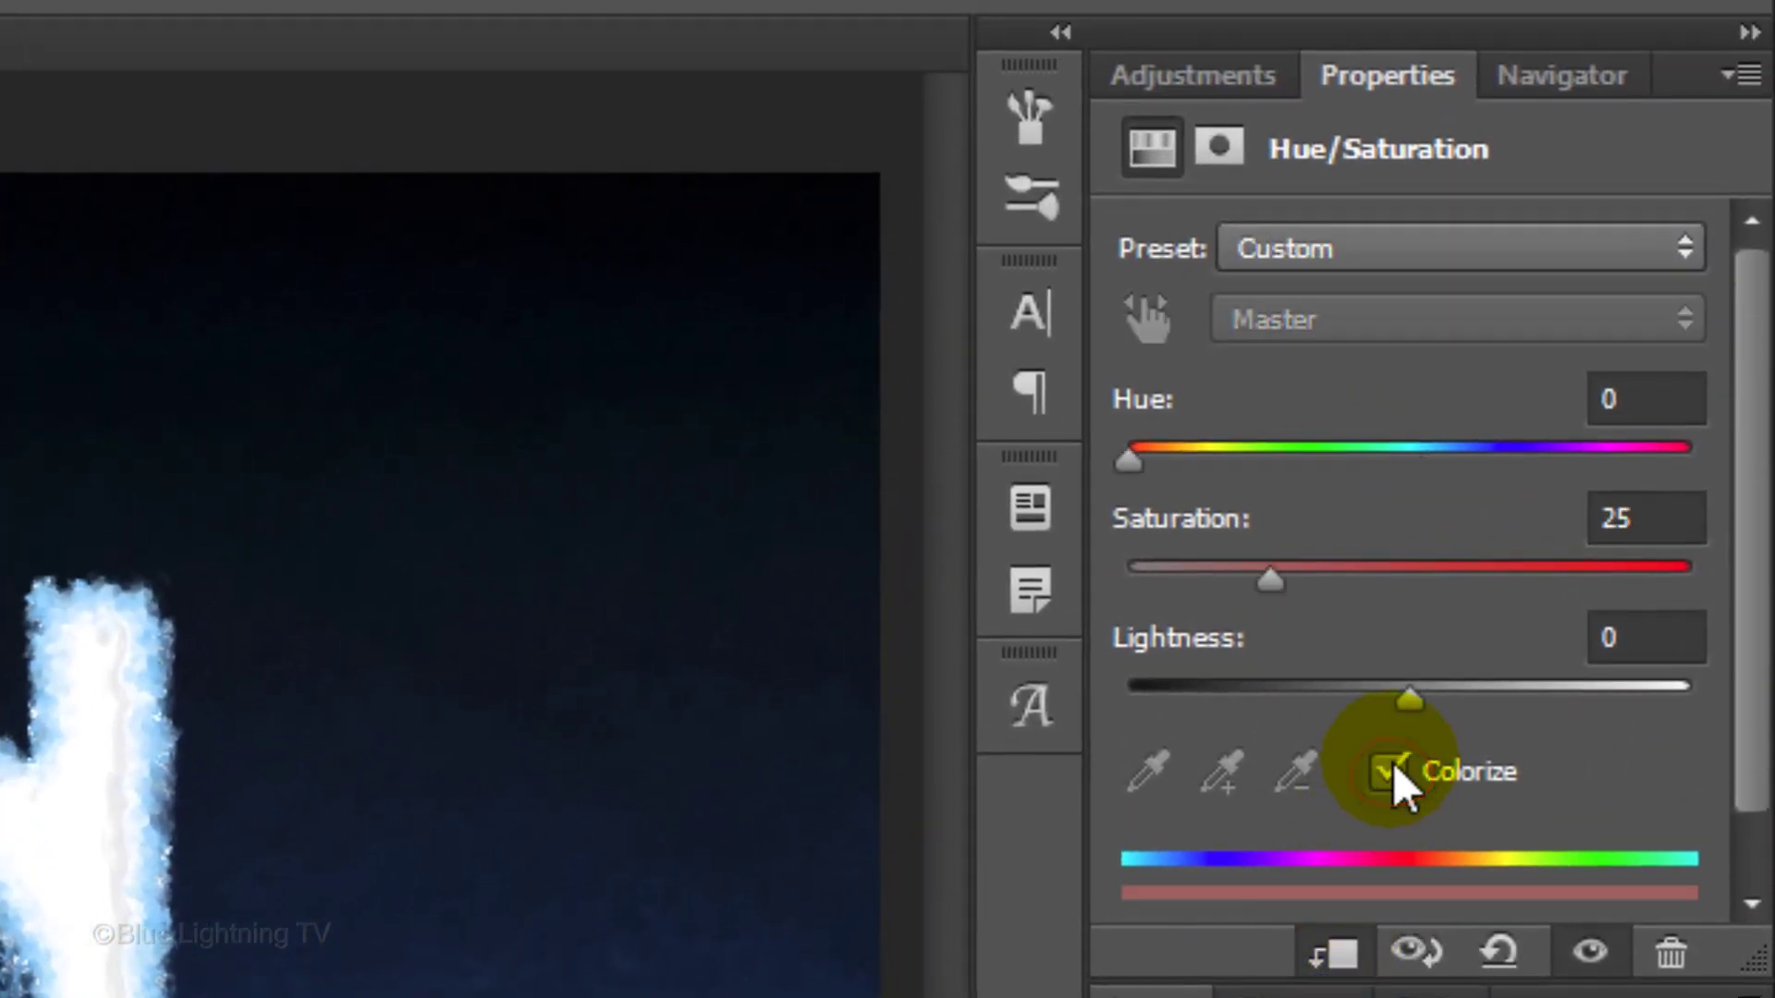
{"action": "left_click", "coordinate": [1650, 399]}
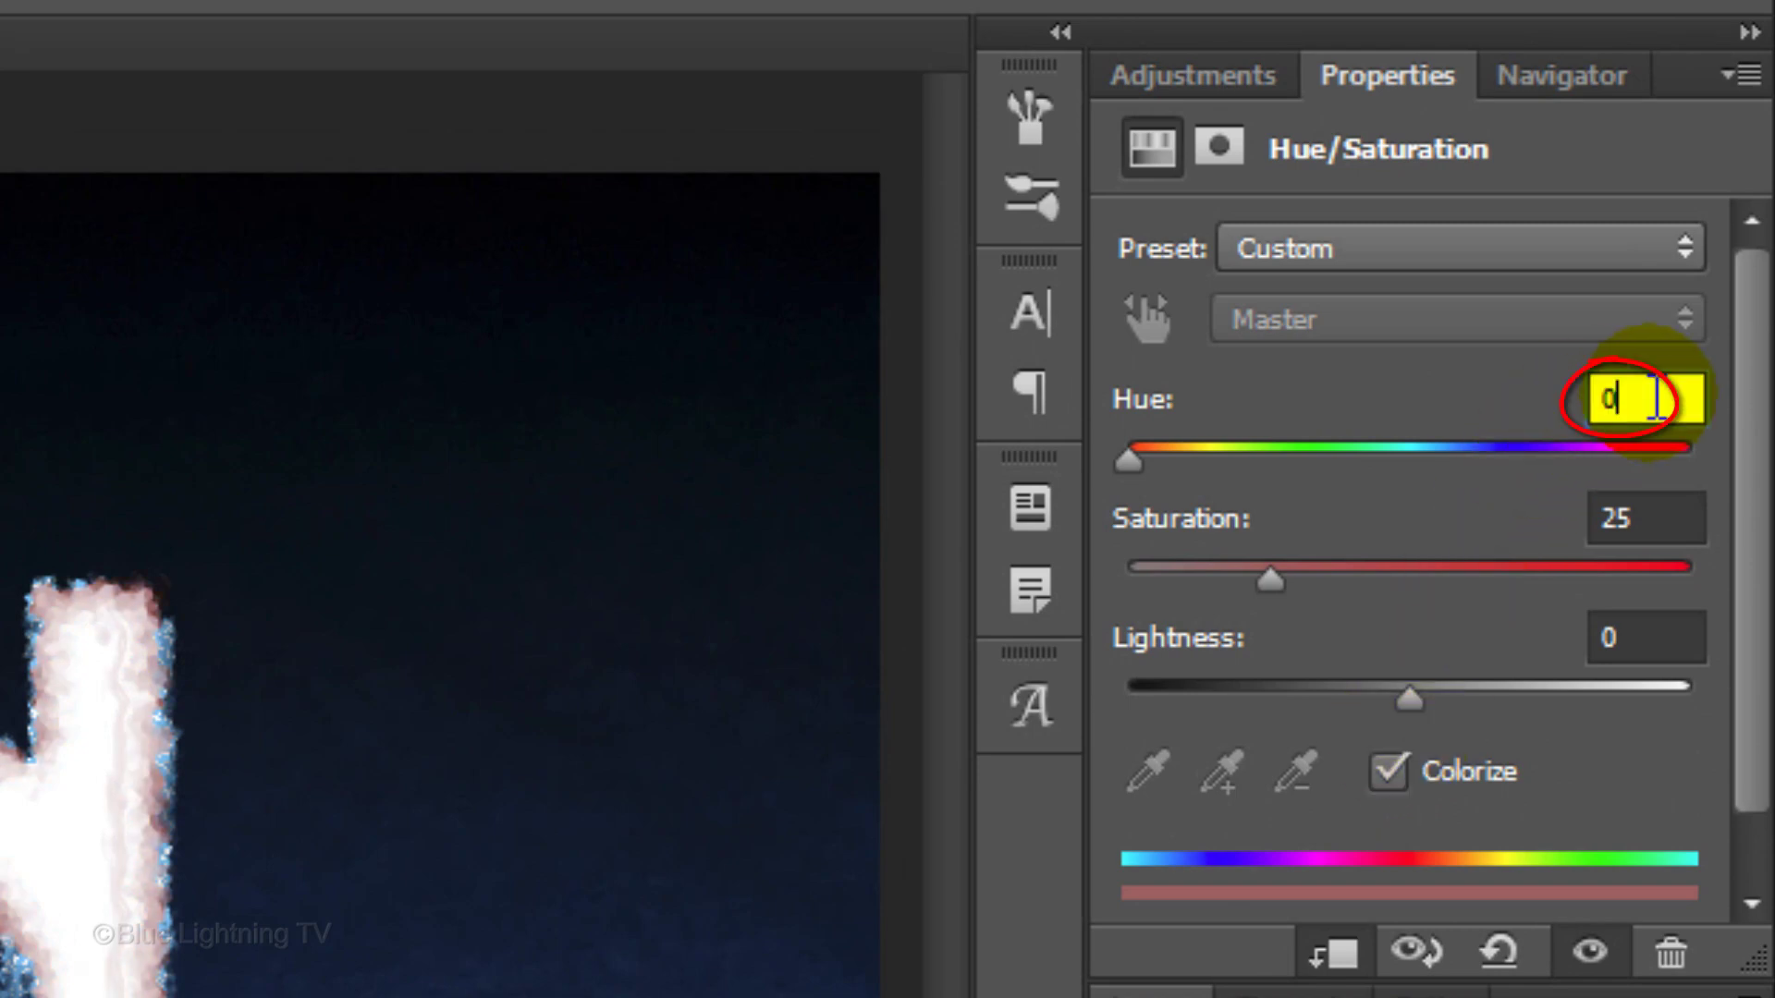
{"action": "type", "text": "199"}
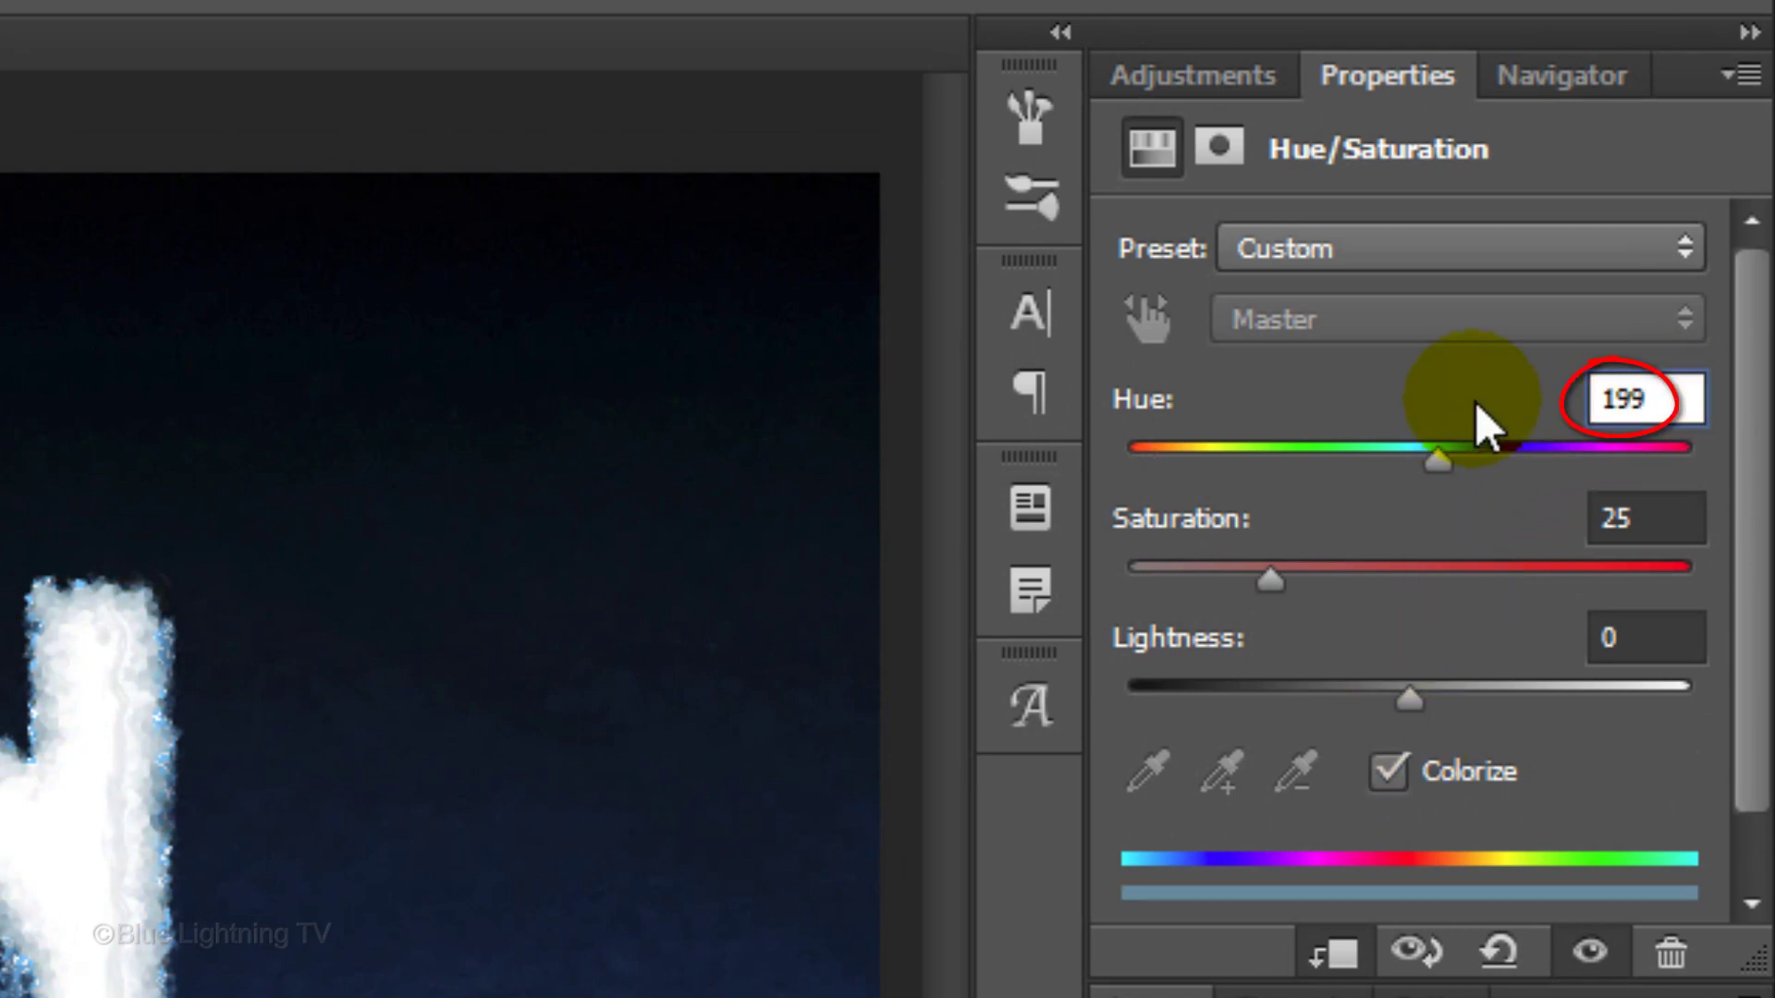
{"action": "left_click", "coordinate": [1632, 519]}
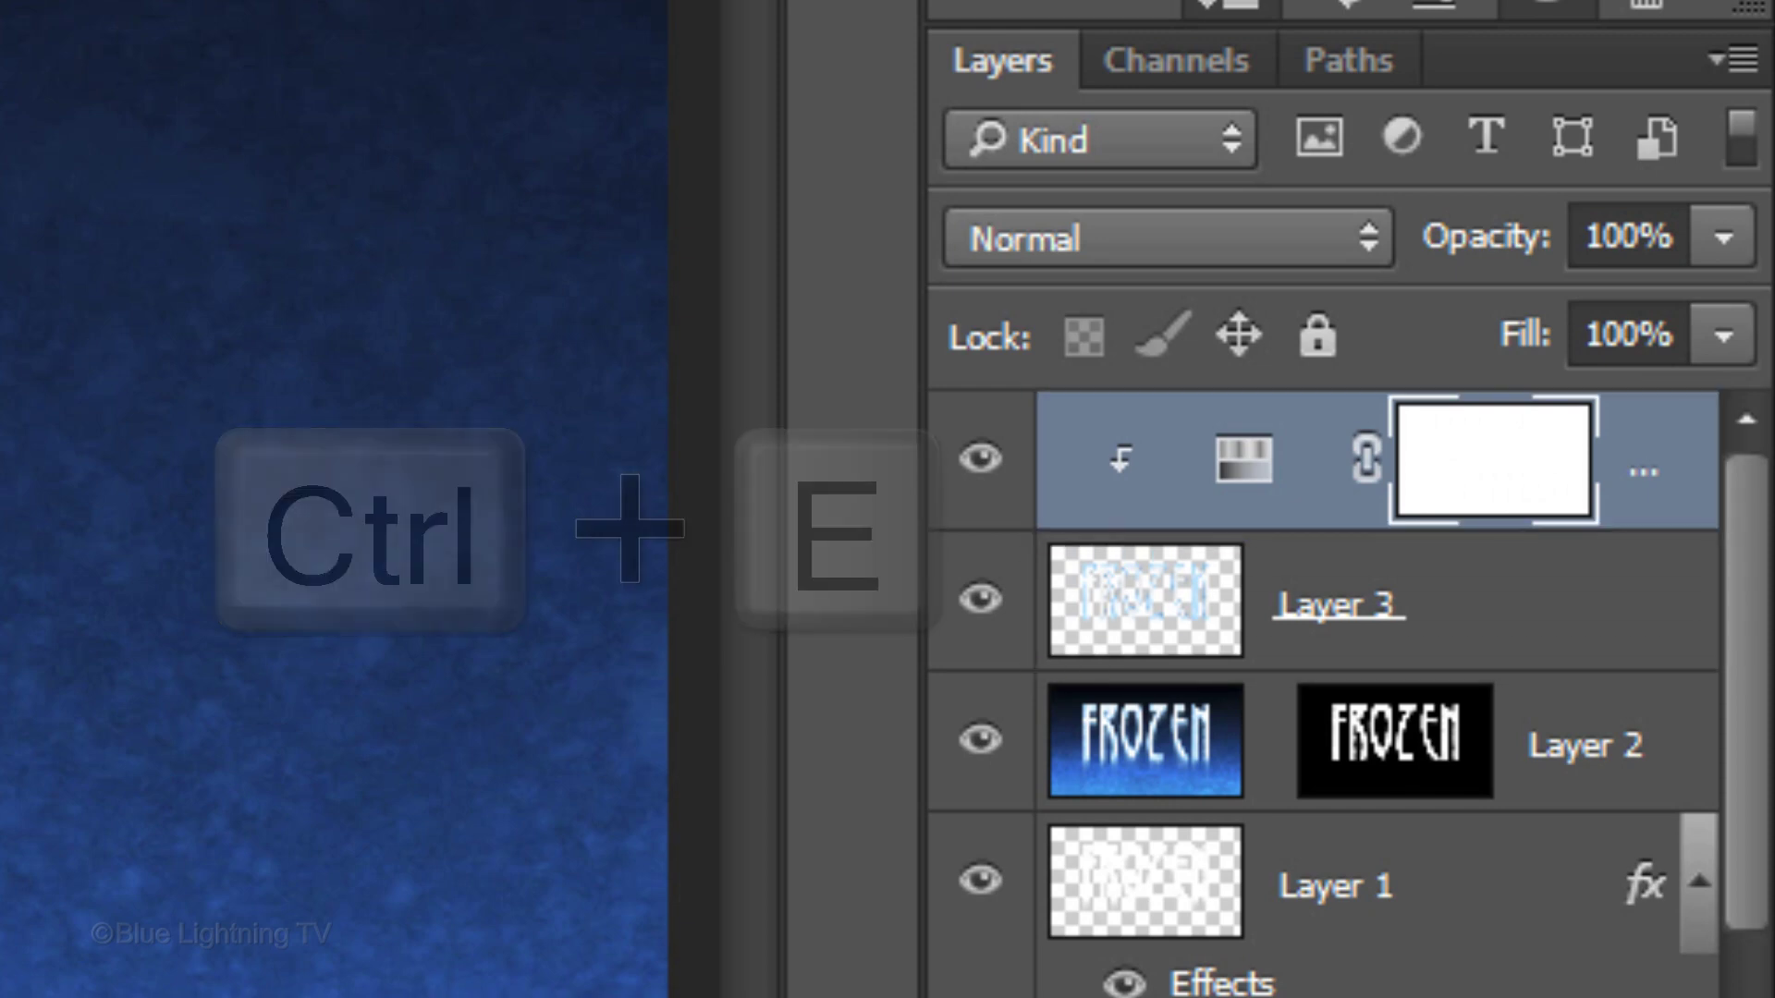
Merge the Hue/Saturation adjustment into Layer 3 and rename it 'text'
{"action": "key", "text": "ctrl+e"}
{"action": "double_click", "coordinate": [1313, 458]}
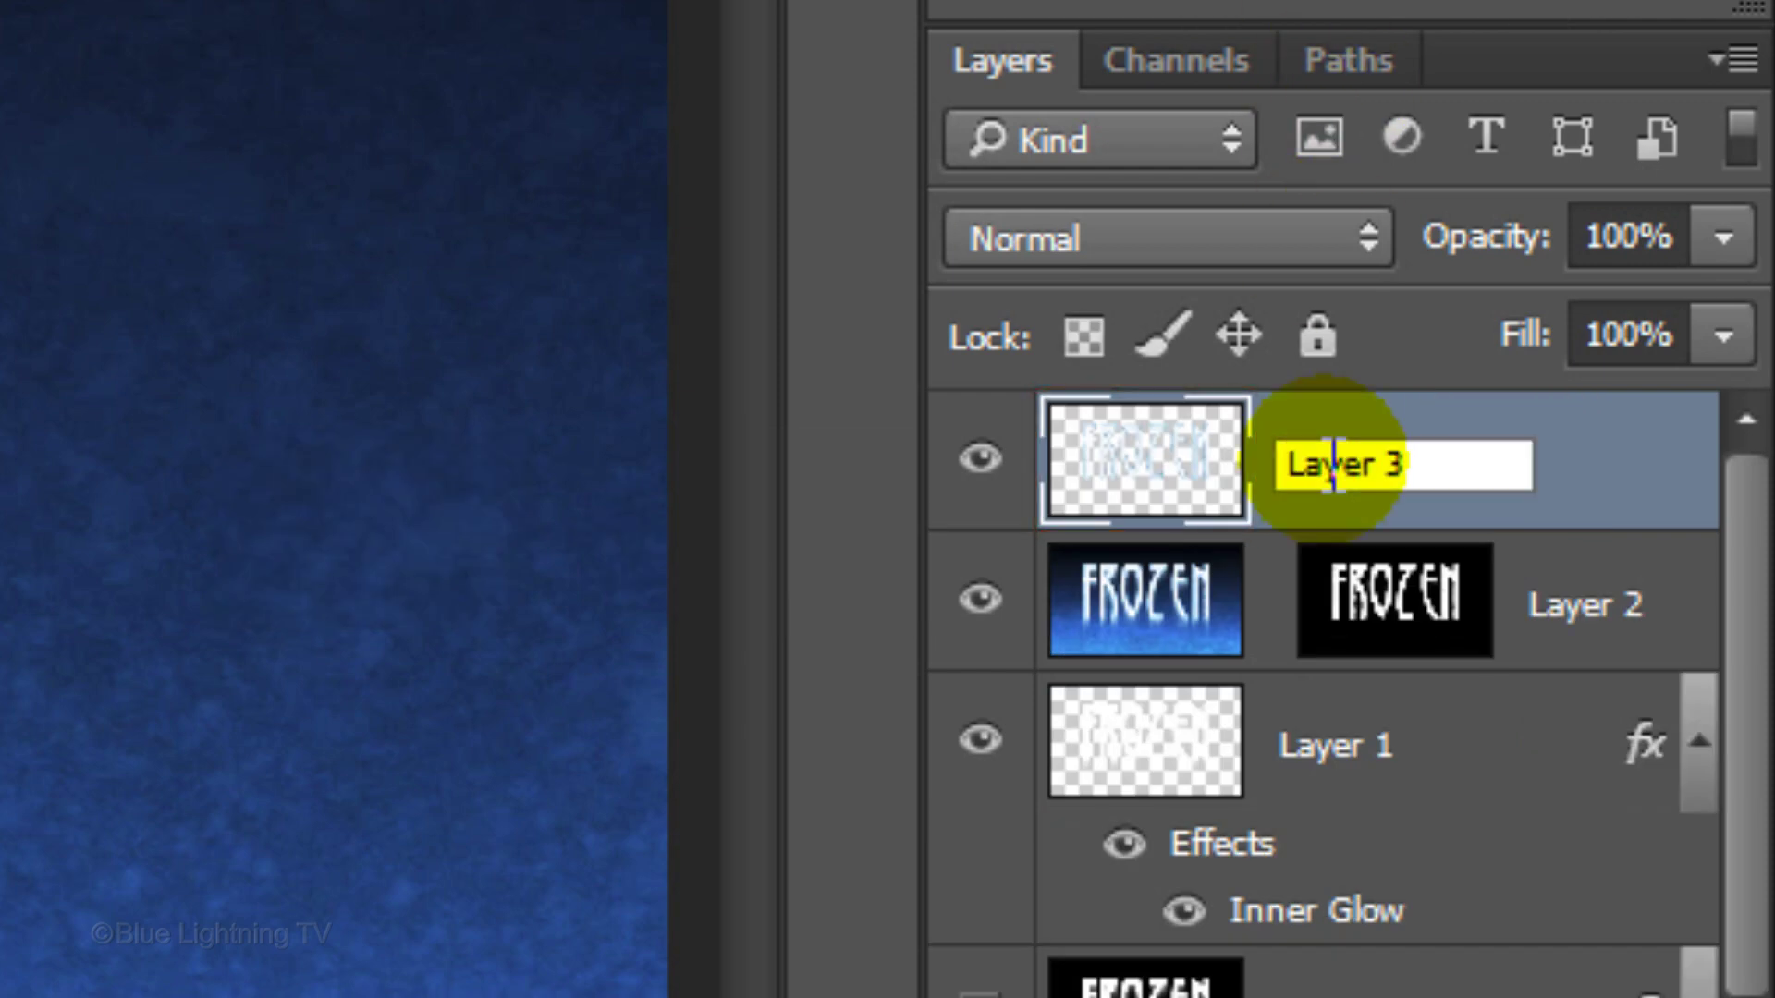
{"action": "type", "text": "text"}
{"action": "key", "text": "Return"}
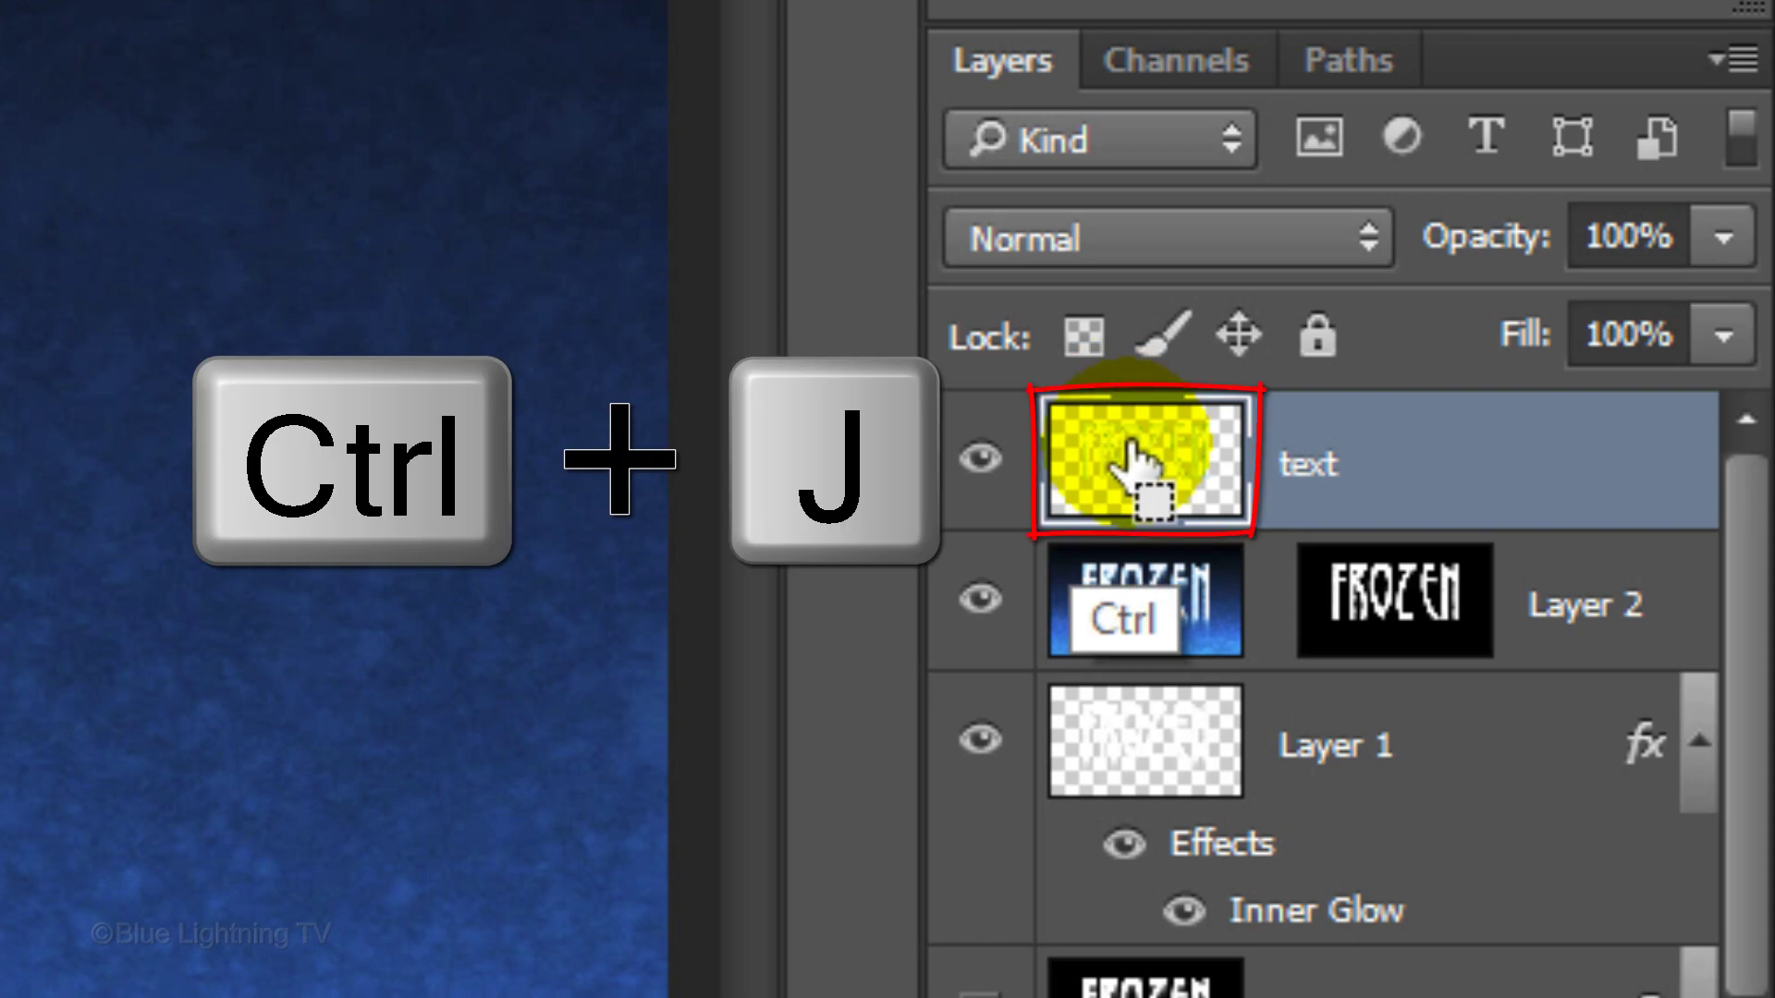
Duplicate the text layer and name the copy 'reflection'
{"action": "key", "text": "ctrl+j"}
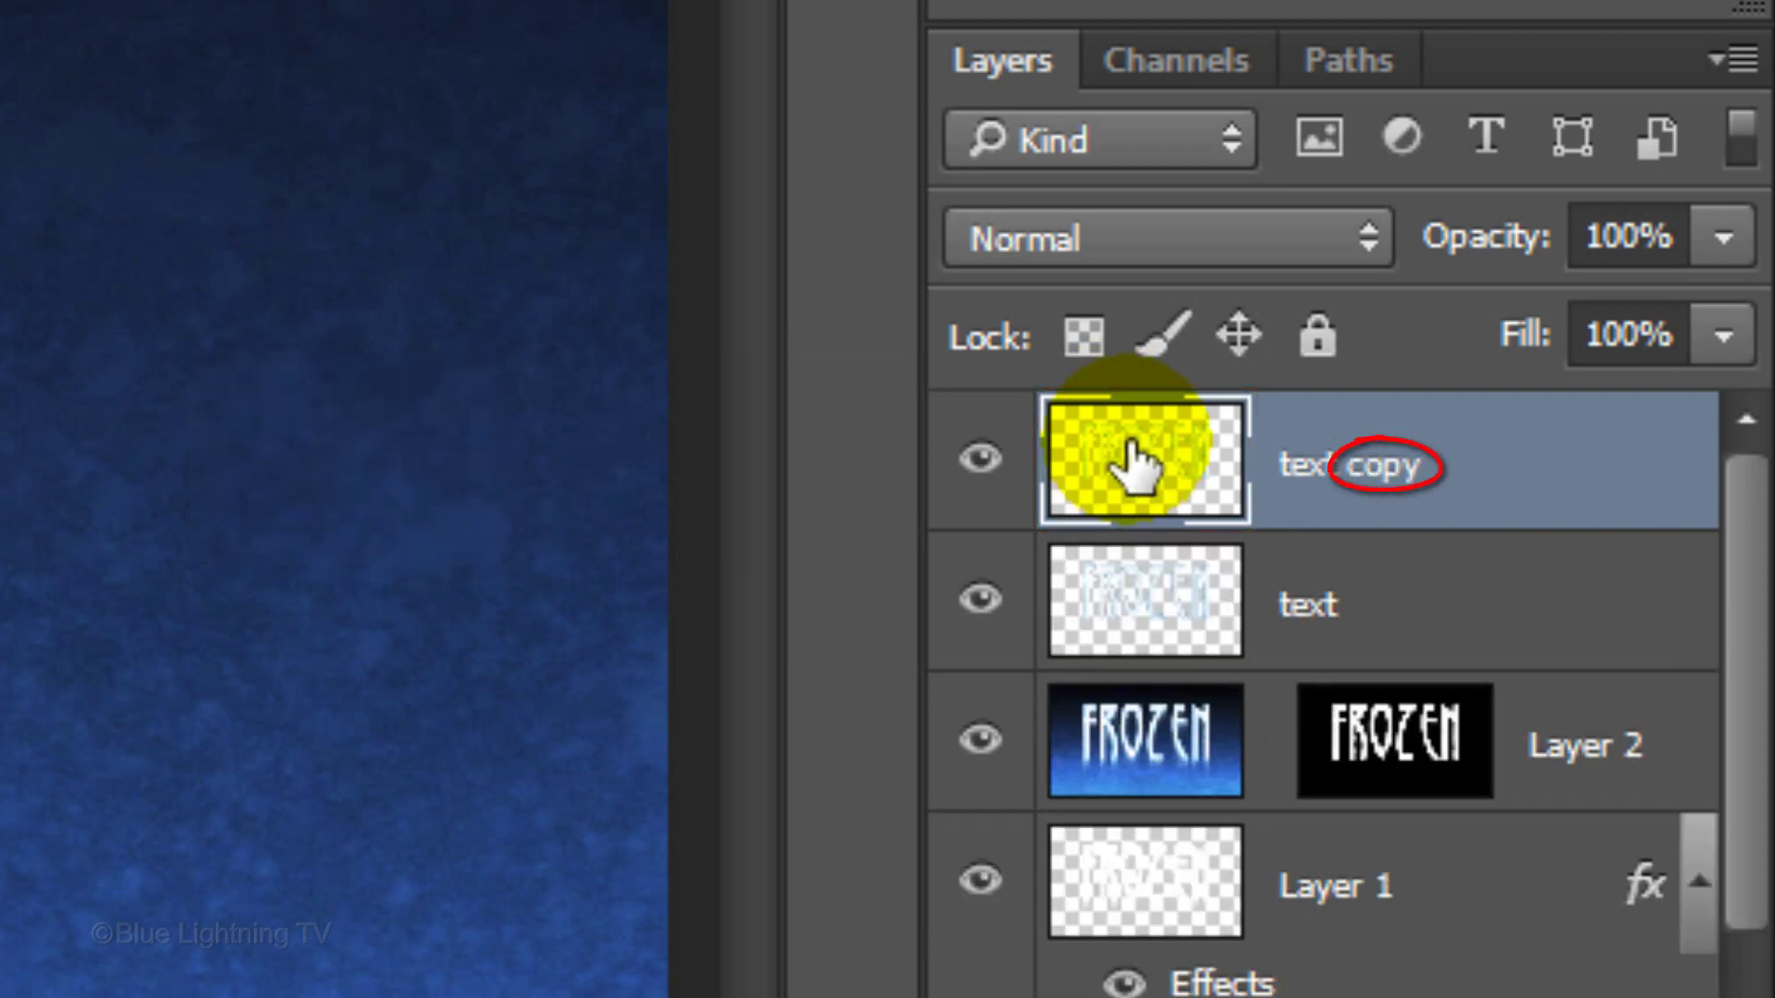
{"action": "double_click", "coordinate": [1347, 464]}
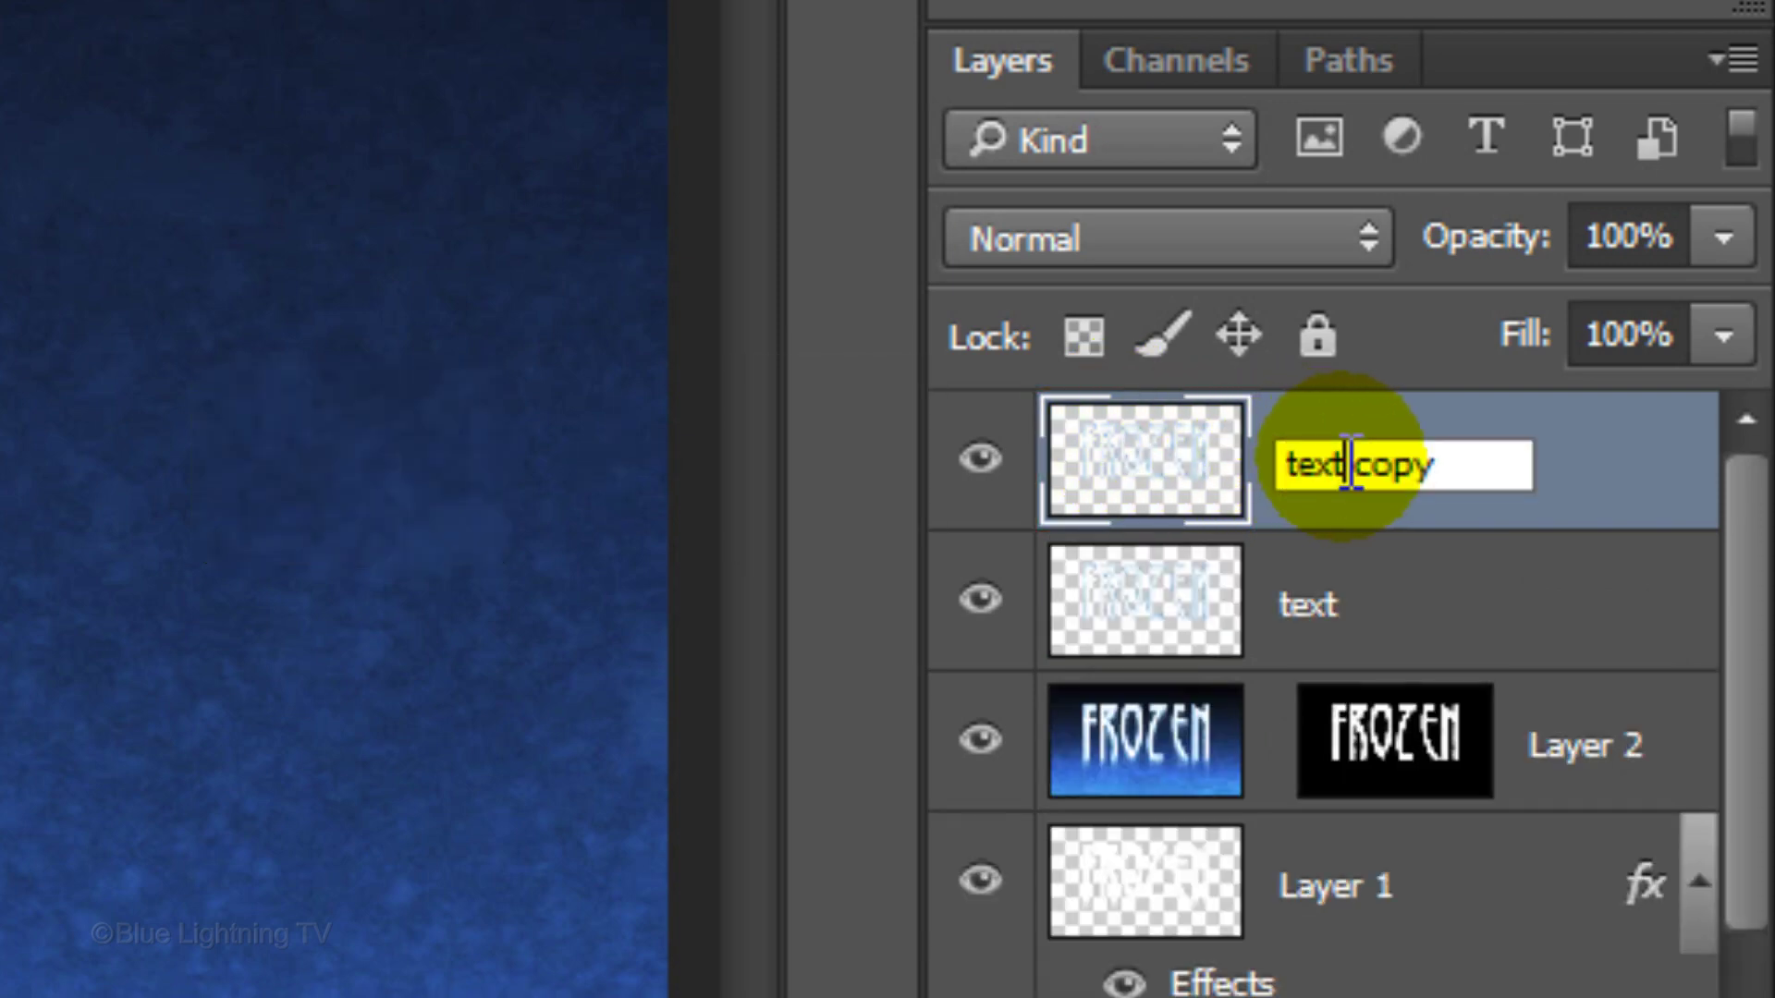
{"action": "left_click", "coordinate": [1345, 464]}
{"action": "key", "text": "ctrl+a"}
{"action": "type", "text": "reflection"}
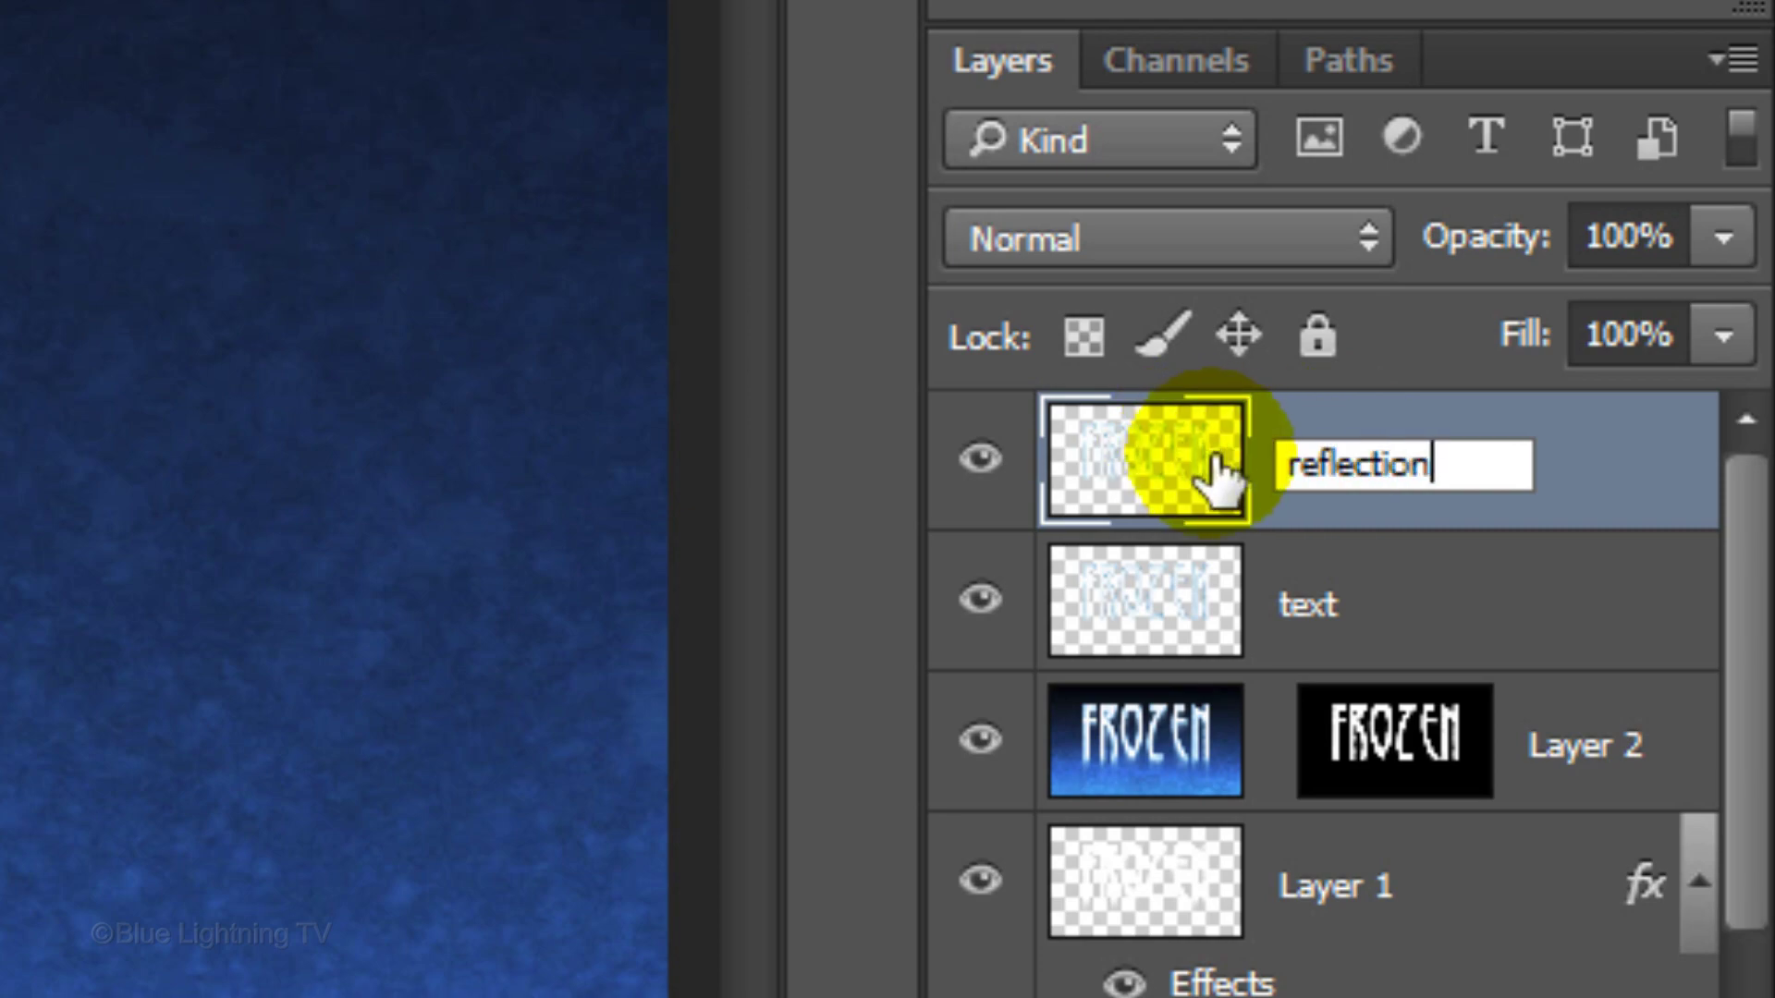
{"action": "key", "text": "Return"}
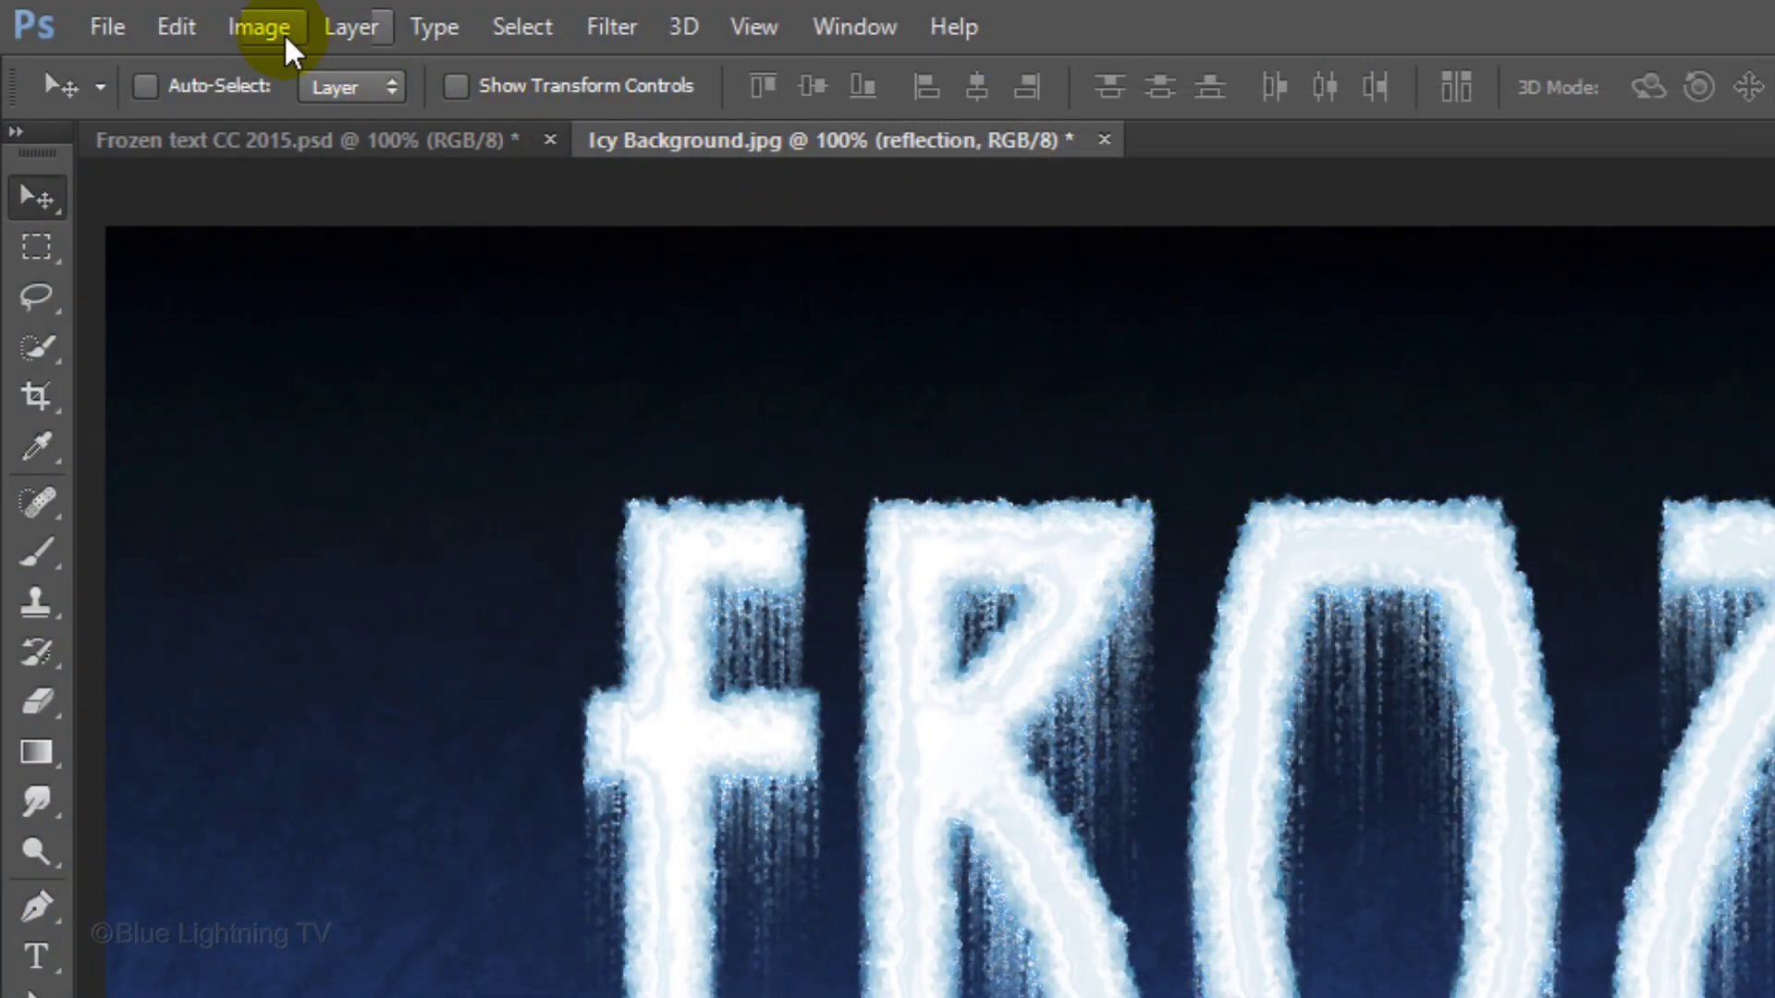
Flip the reflection layer vertically and drag it straight down beneath the FROZEN letters
{"action": "left_click", "coordinate": [181, 30]}
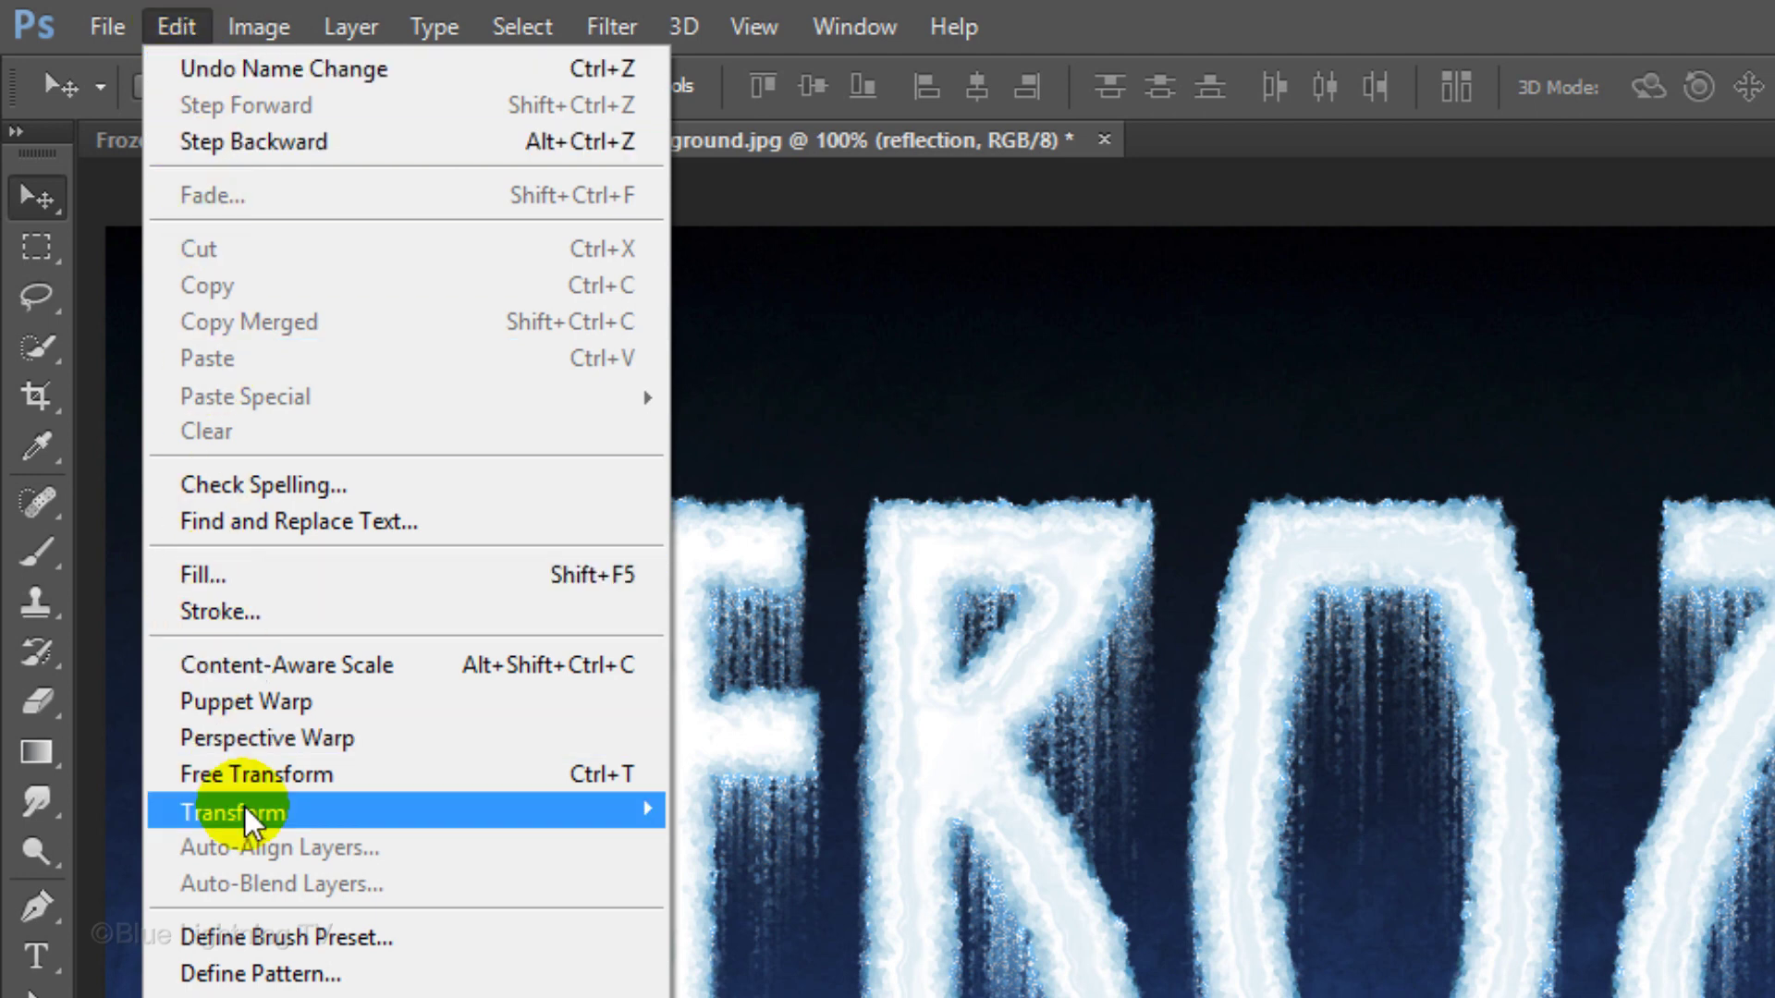
{"action": "mouse_move", "coordinate": [242, 806]}
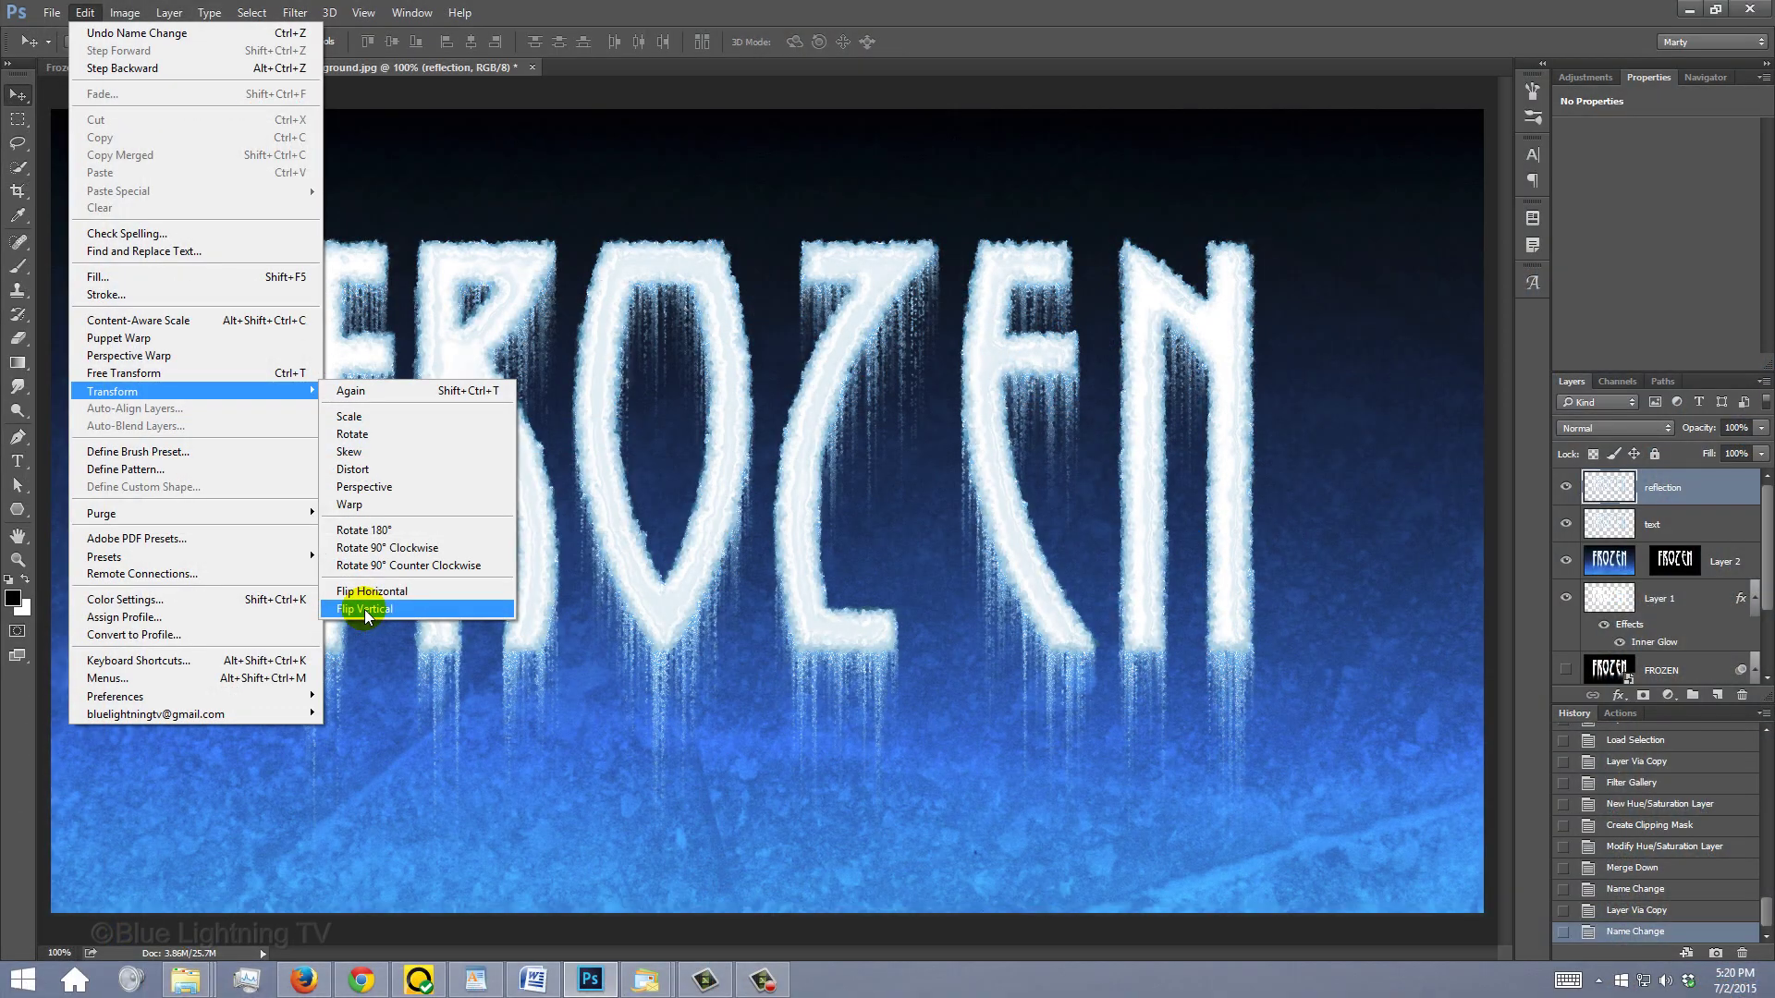
{"action": "left_click", "coordinate": [759, 889]}
{"action": "left_click_drag", "start_coordinate": [359, 616], "coordinate": [695, 866]}
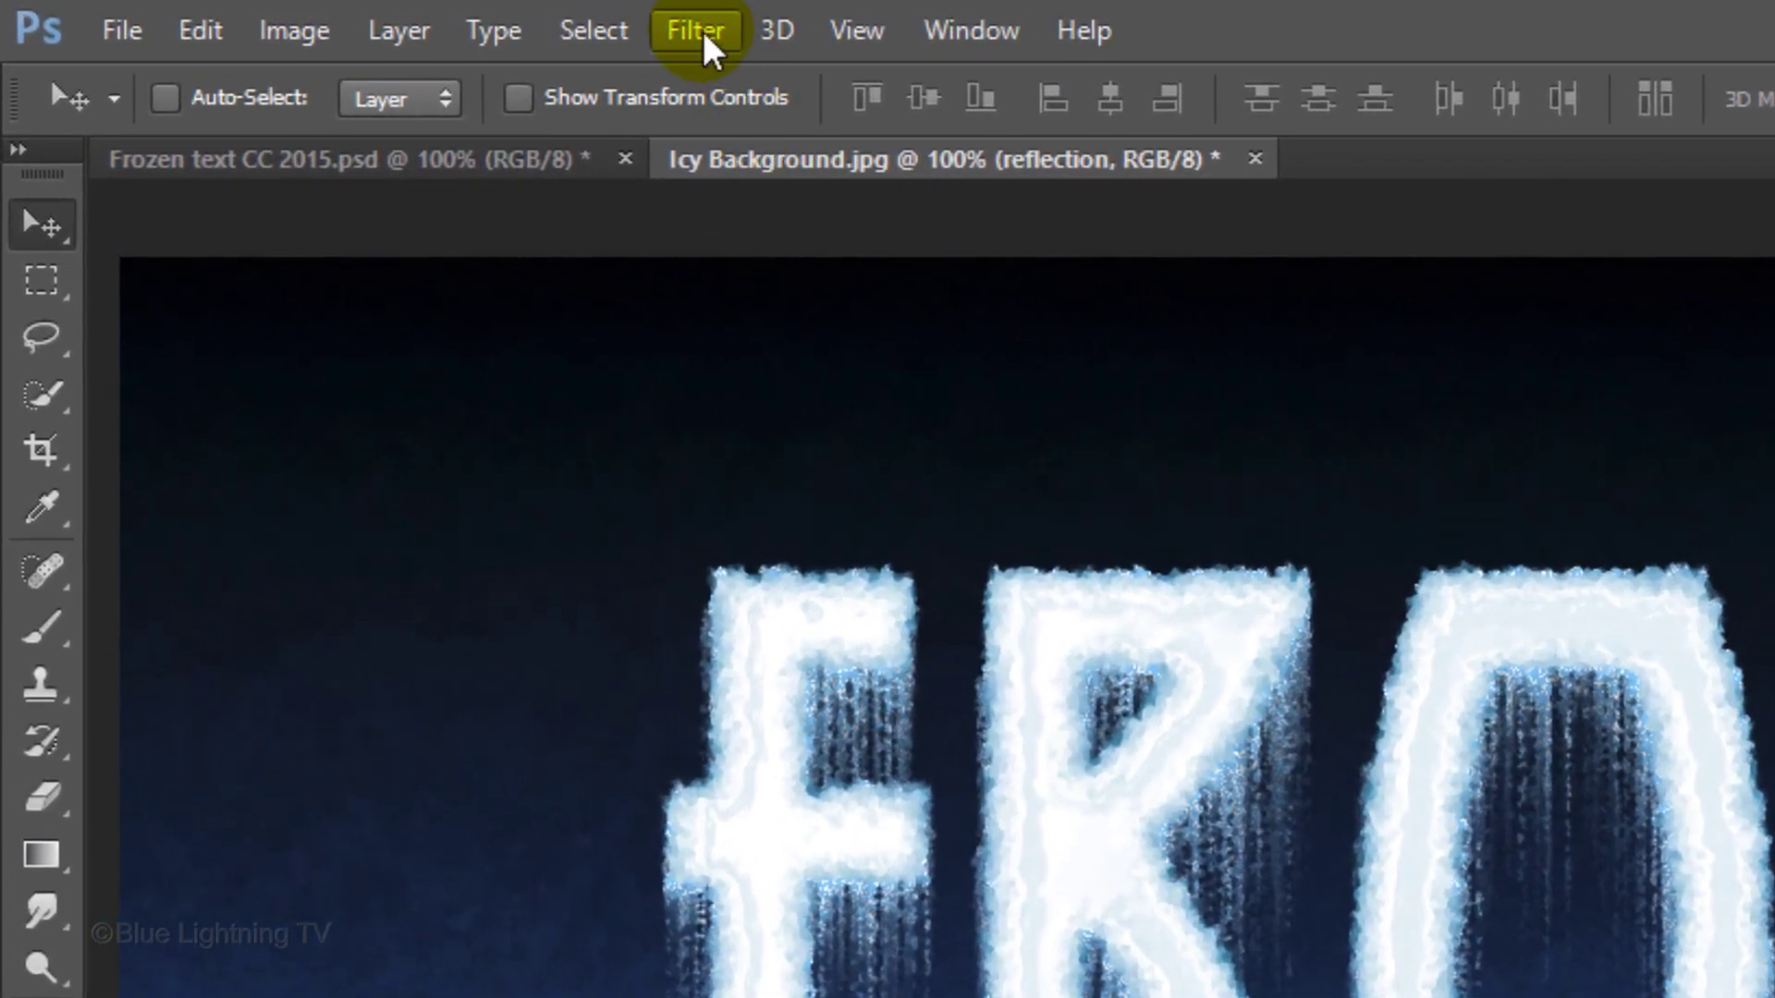
Apply a 3-pixel Gaussian Blur to the reflection and lower its opacity to 20%
{"action": "left_click", "coordinate": [697, 31]}
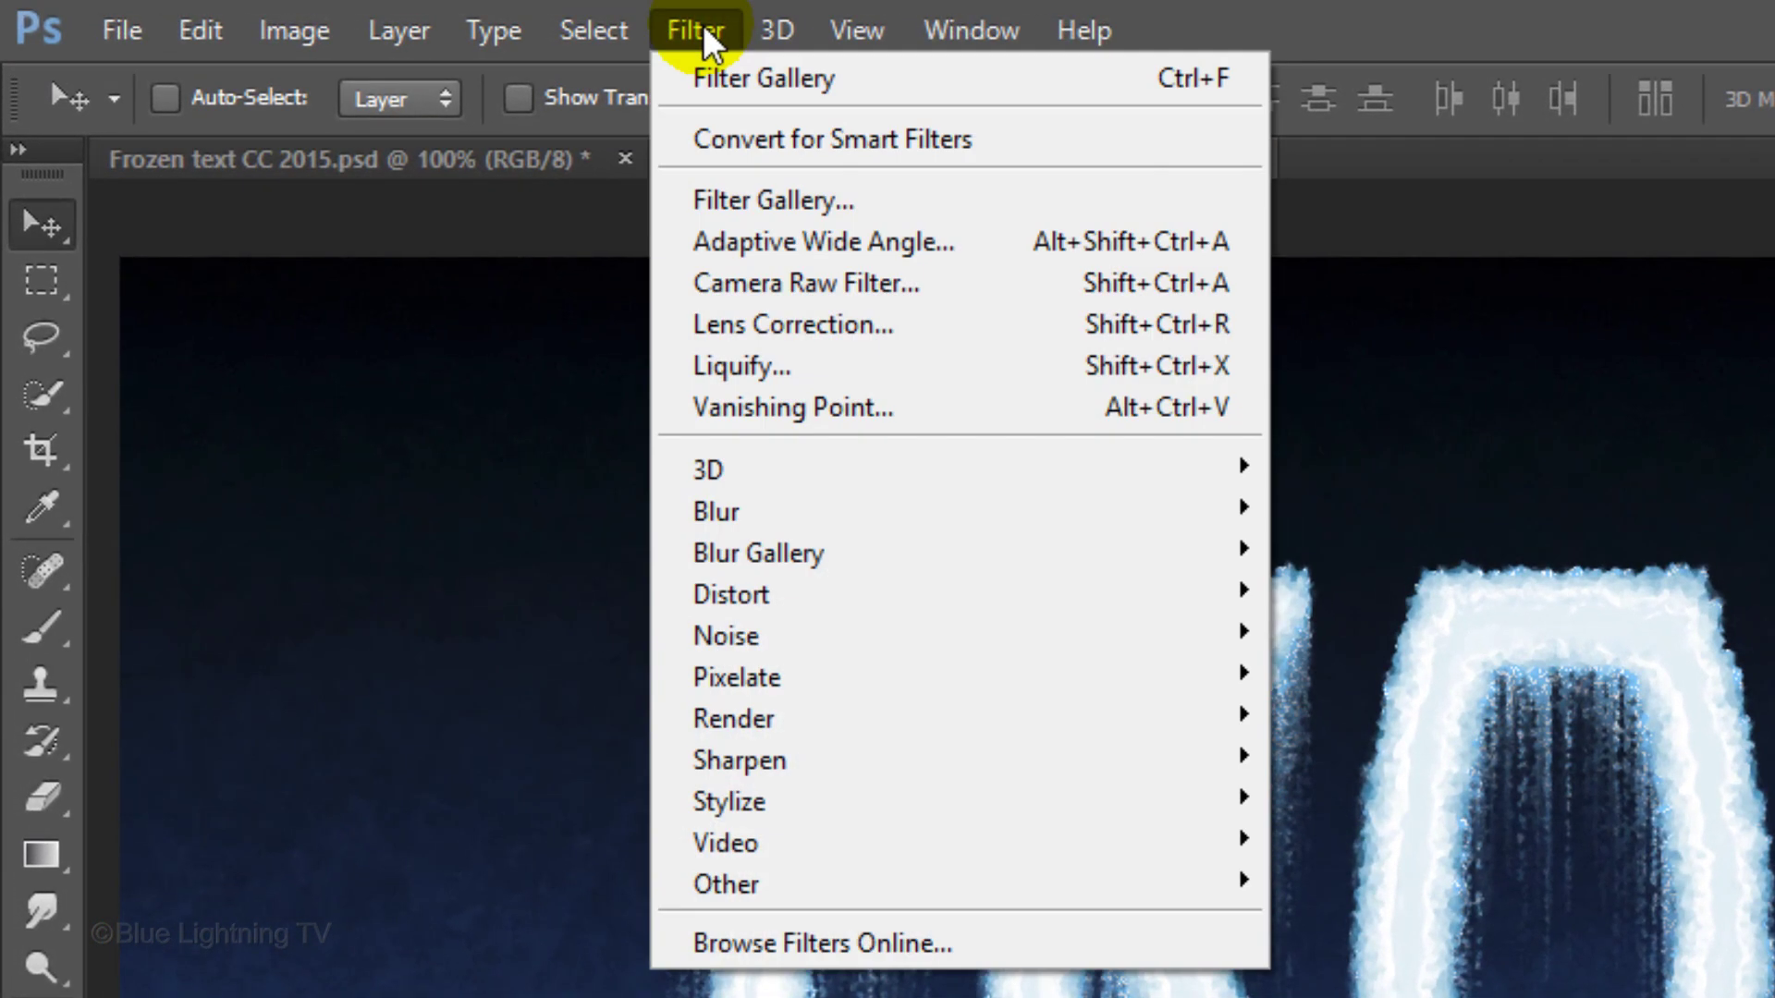
{"action": "mouse_move", "coordinate": [727, 511]}
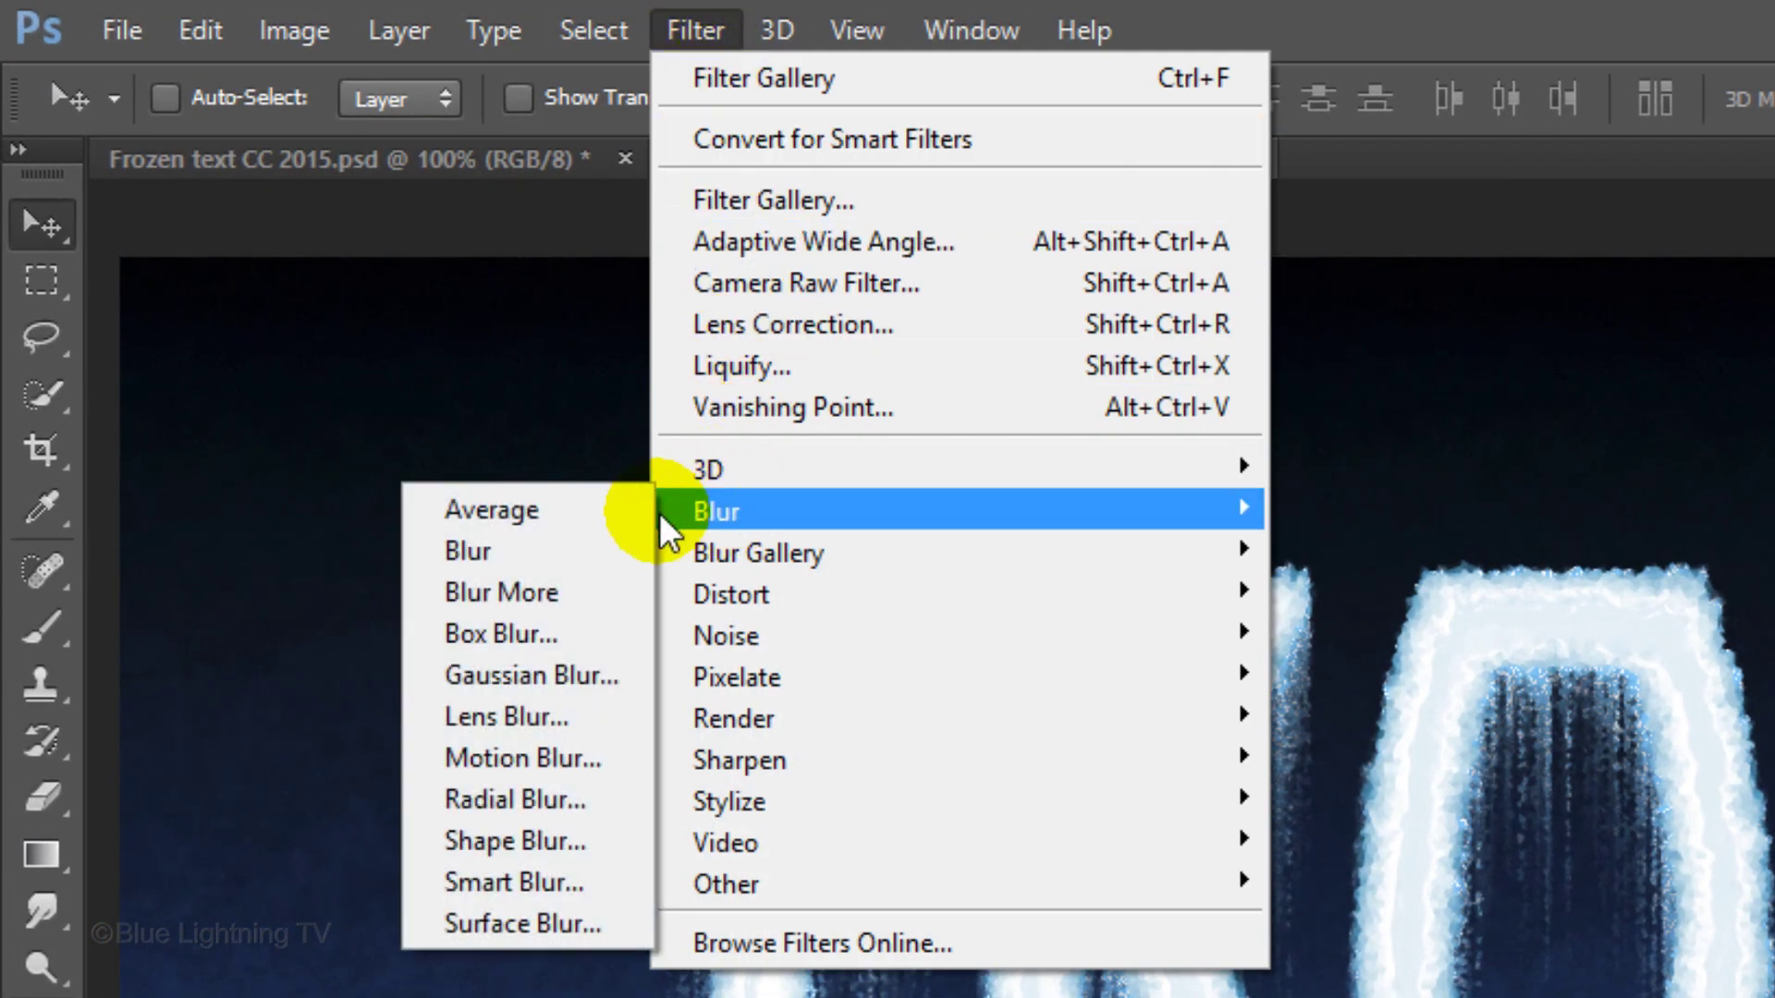
{"action": "left_click", "coordinate": [596, 673]}
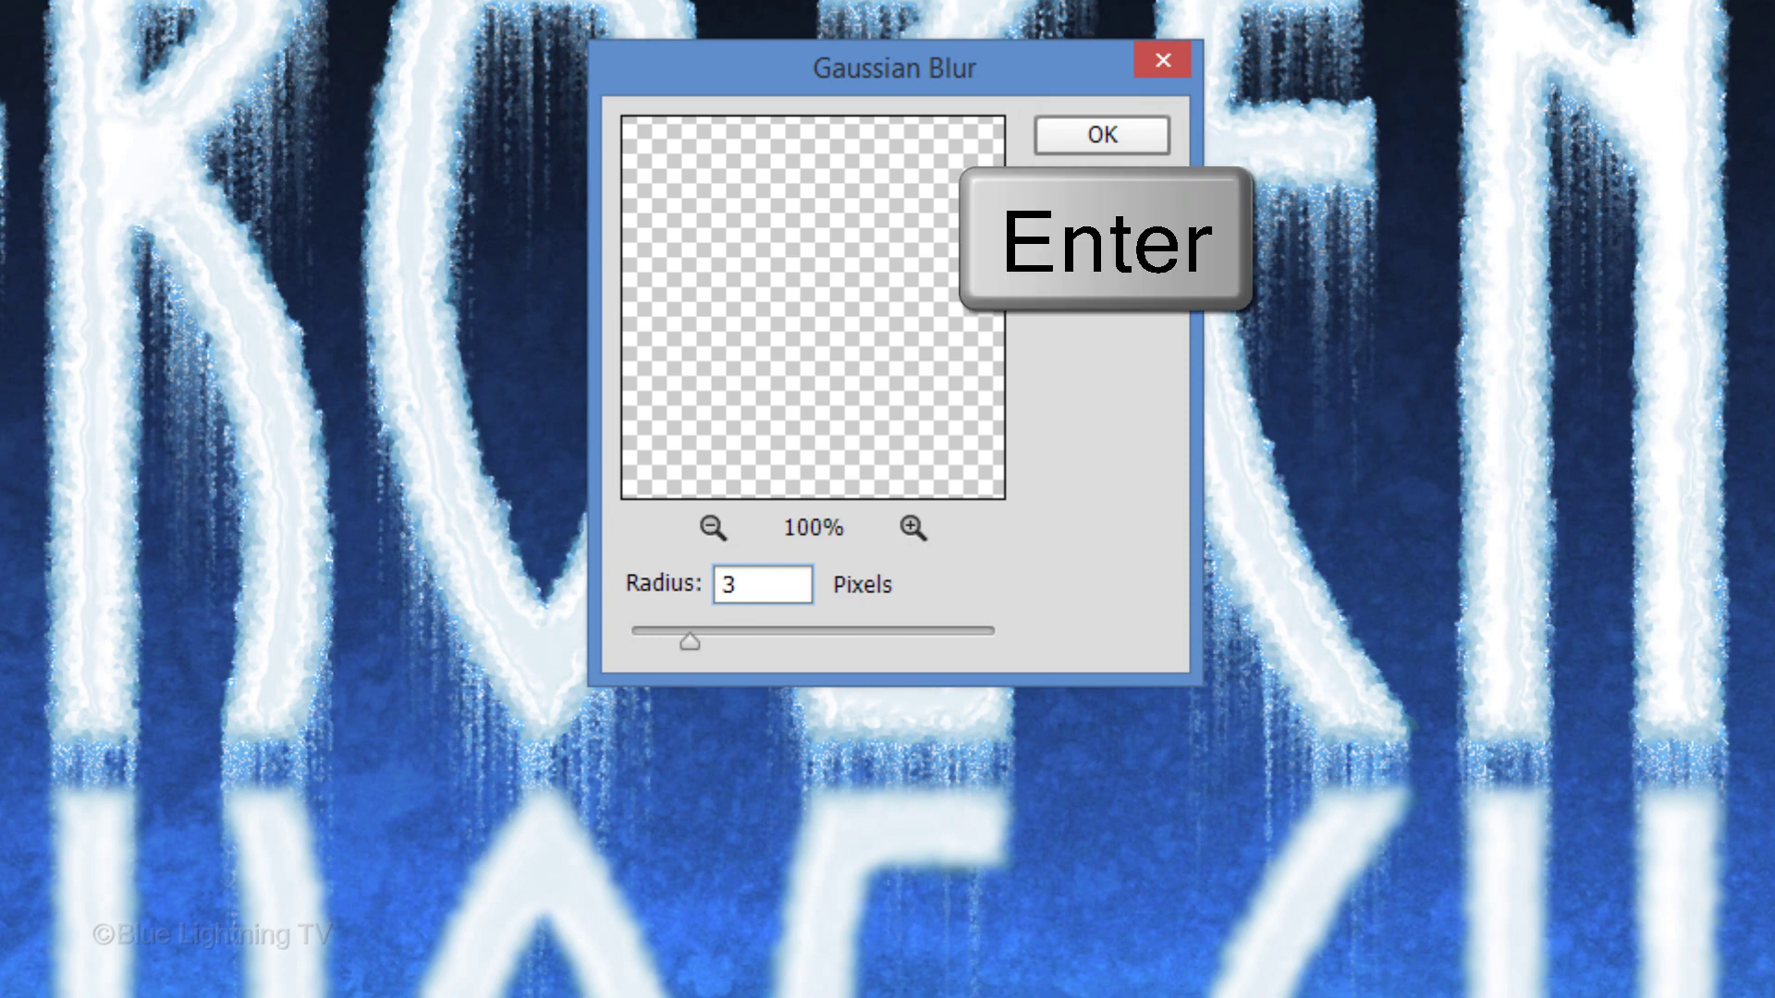
{"action": "key", "text": "Return"}
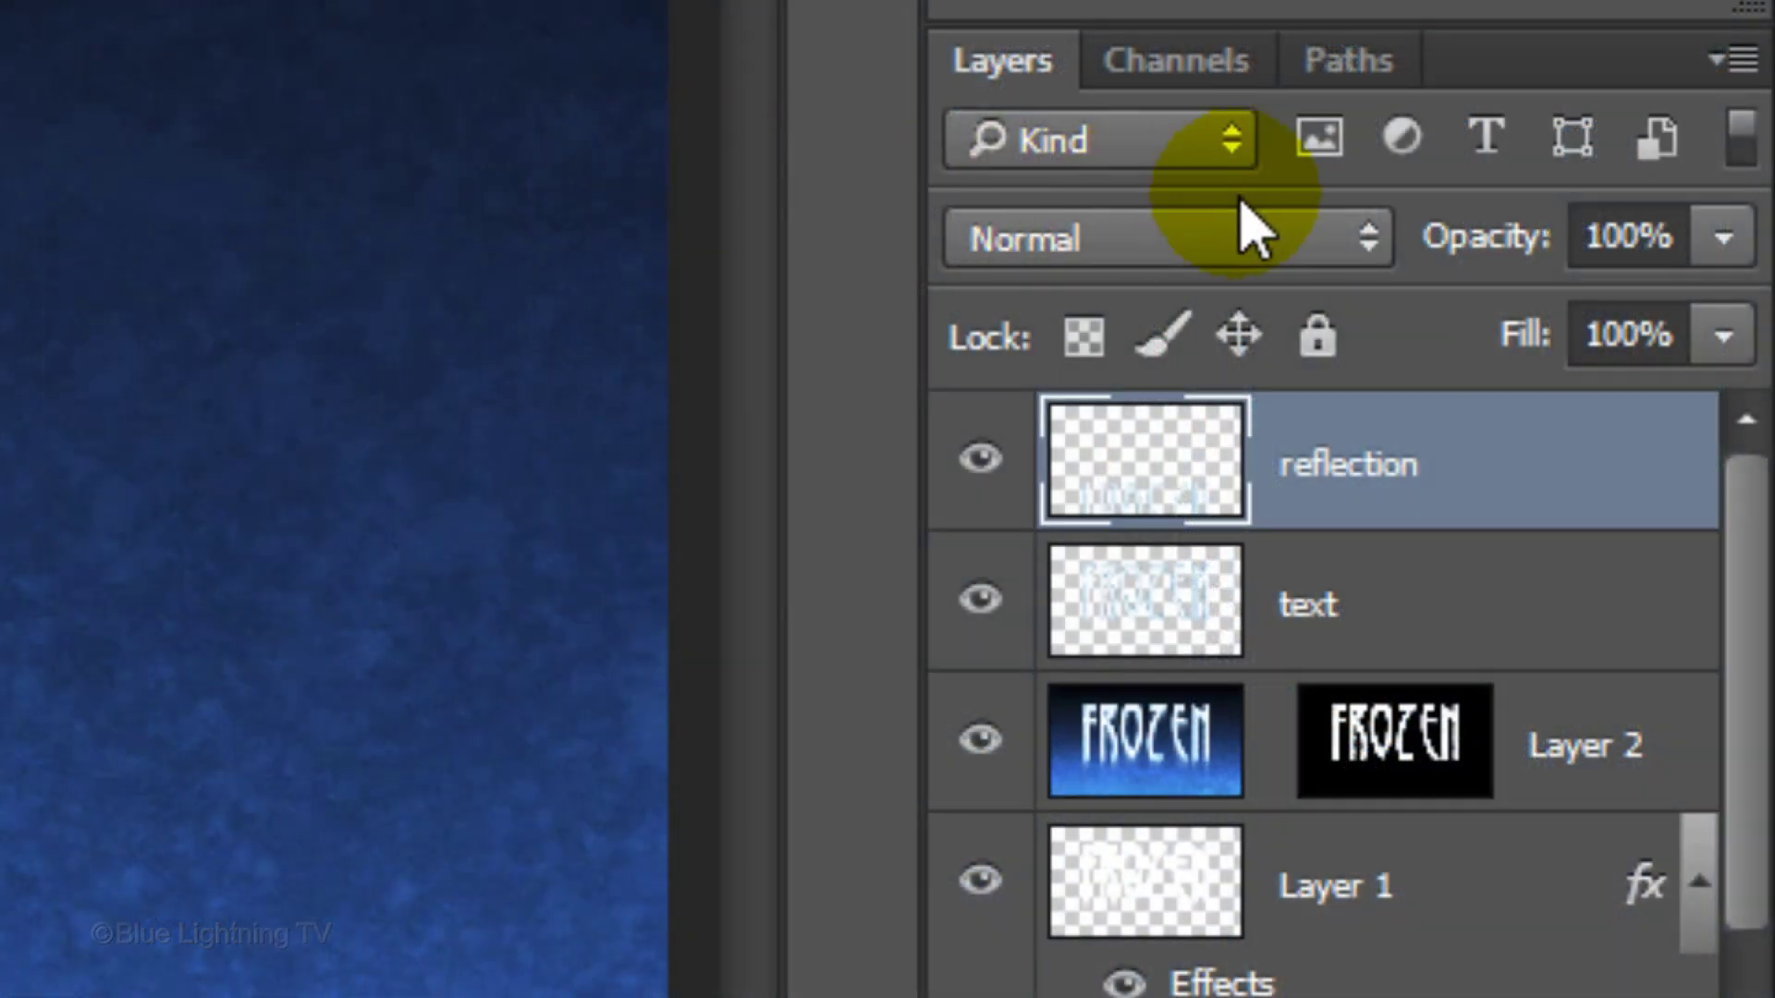
{"action": "left_click", "coordinate": [1627, 235]}
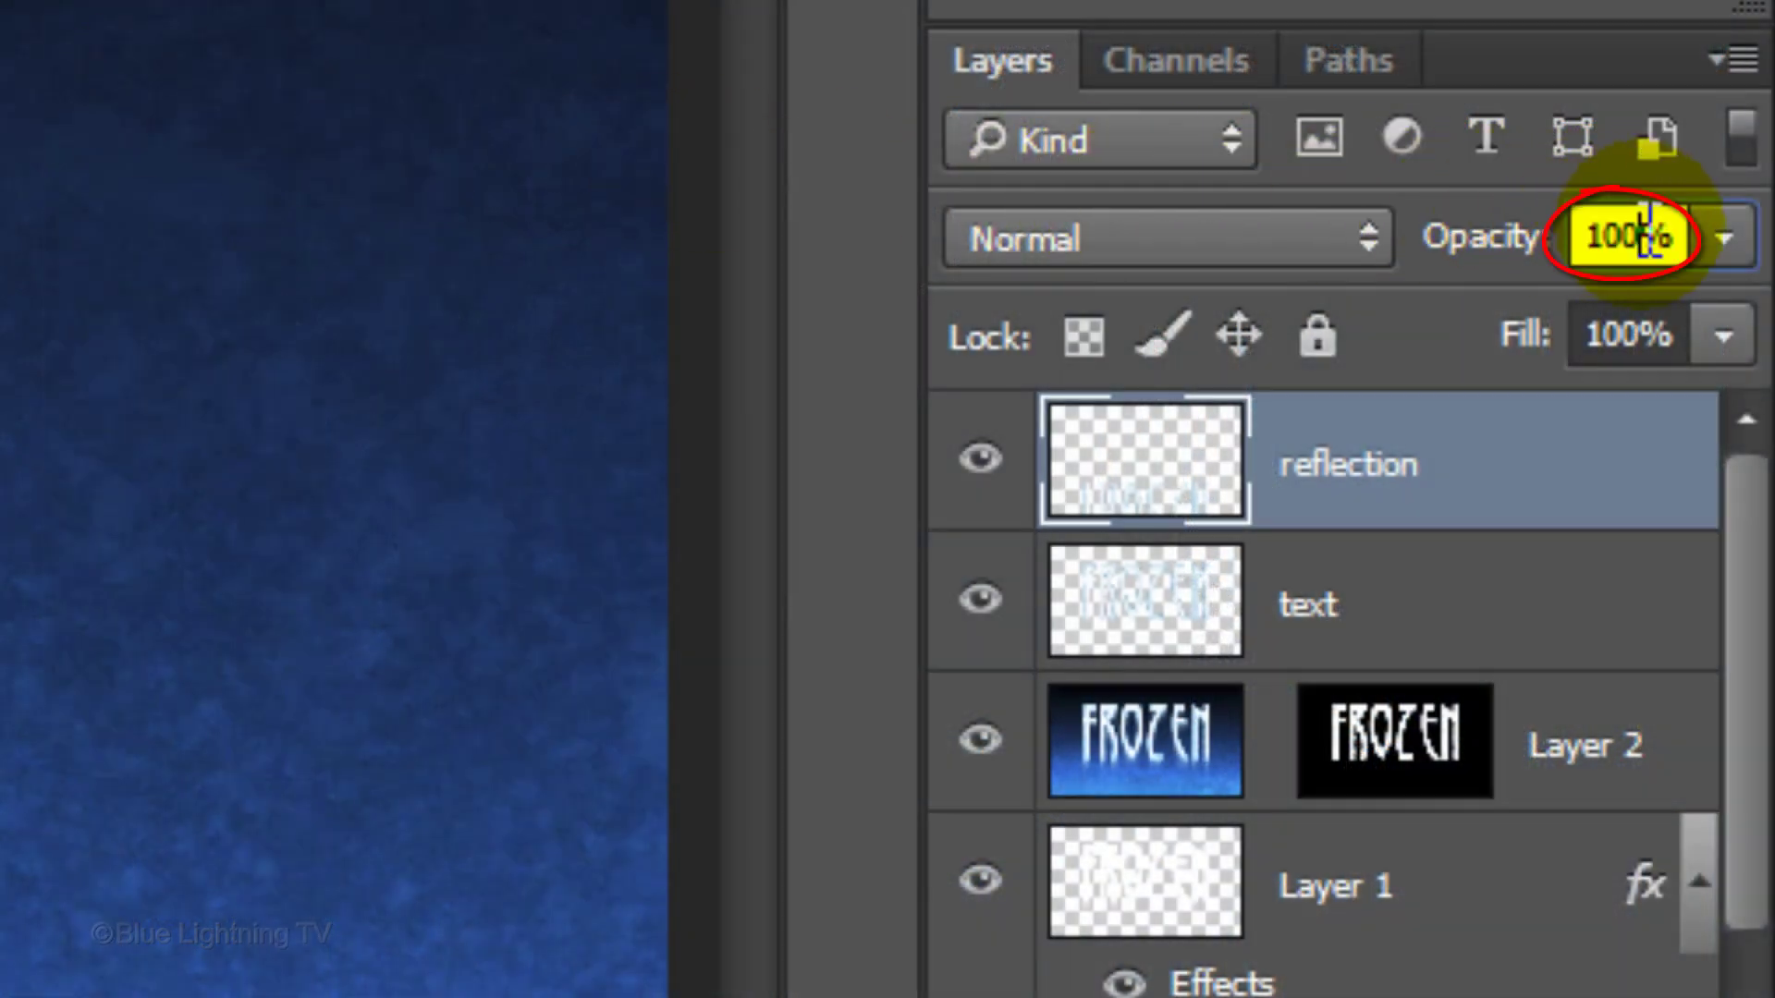
{"action": "type", "text": "20"}
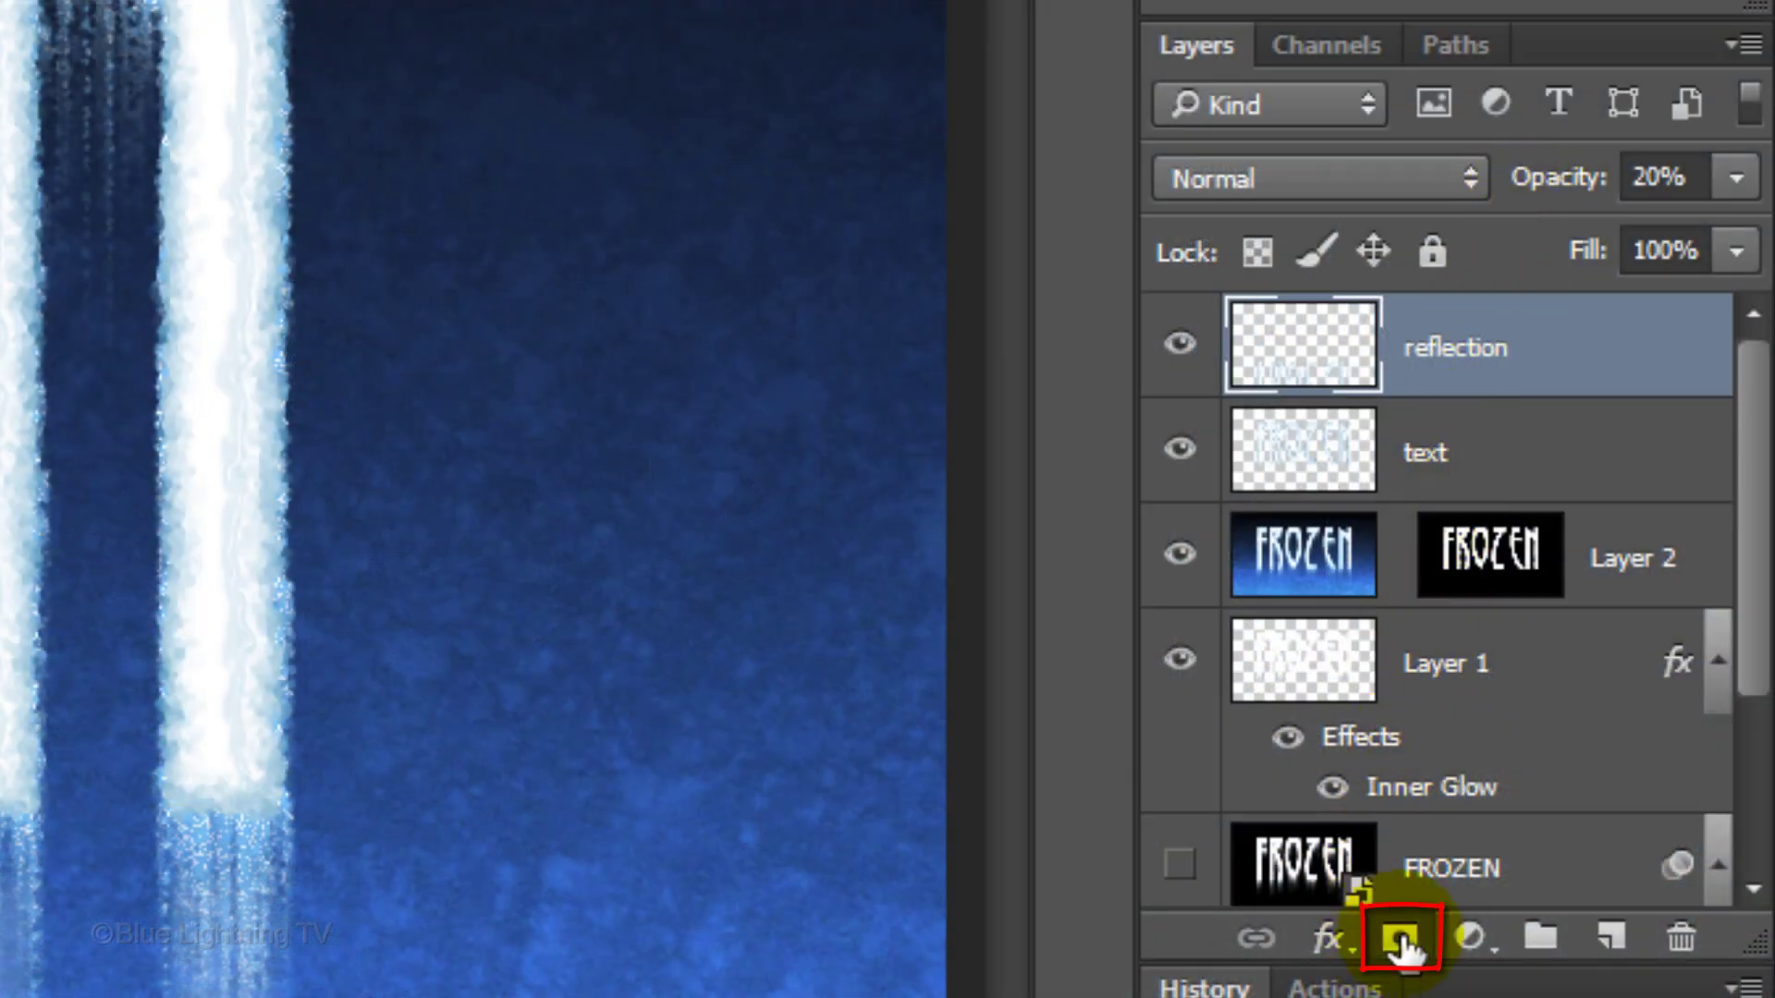
Add a layer mask to the reflection and set the Gradient tool to Foreground to Transparent
{"action": "left_click", "coordinate": [1400, 939]}
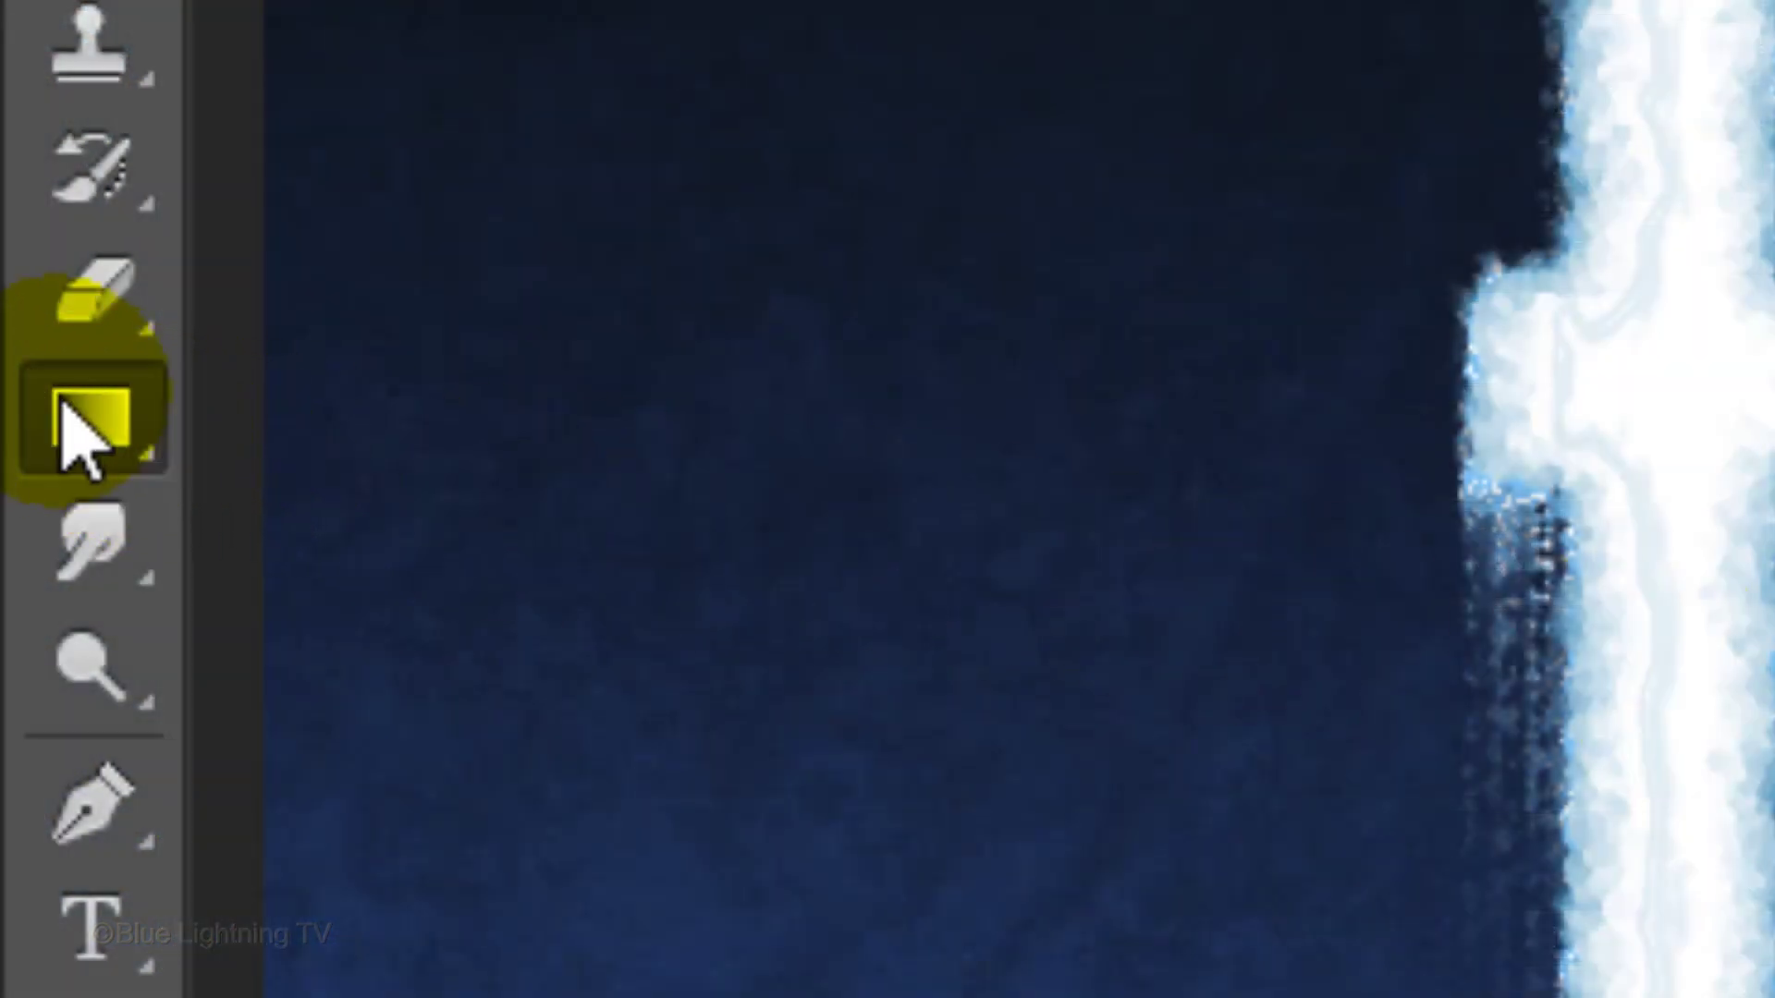
{"action": "left_click", "coordinate": [79, 427]}
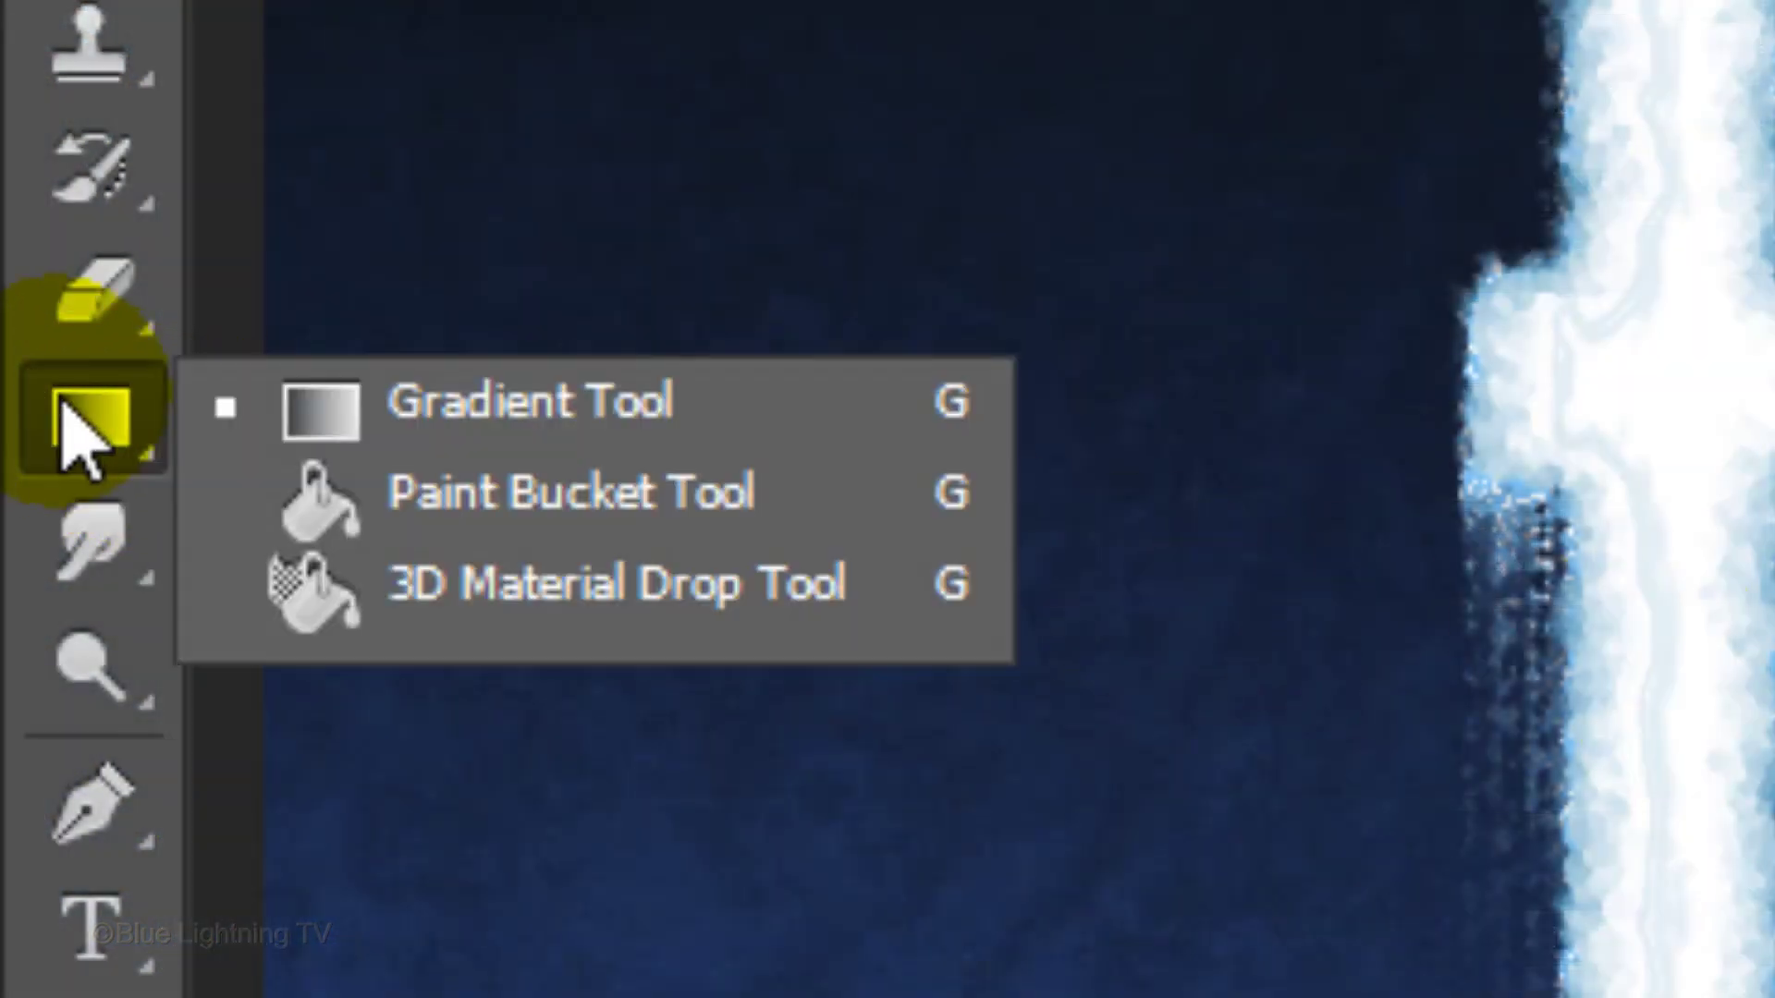
{"action": "left_click", "coordinate": [555, 407]}
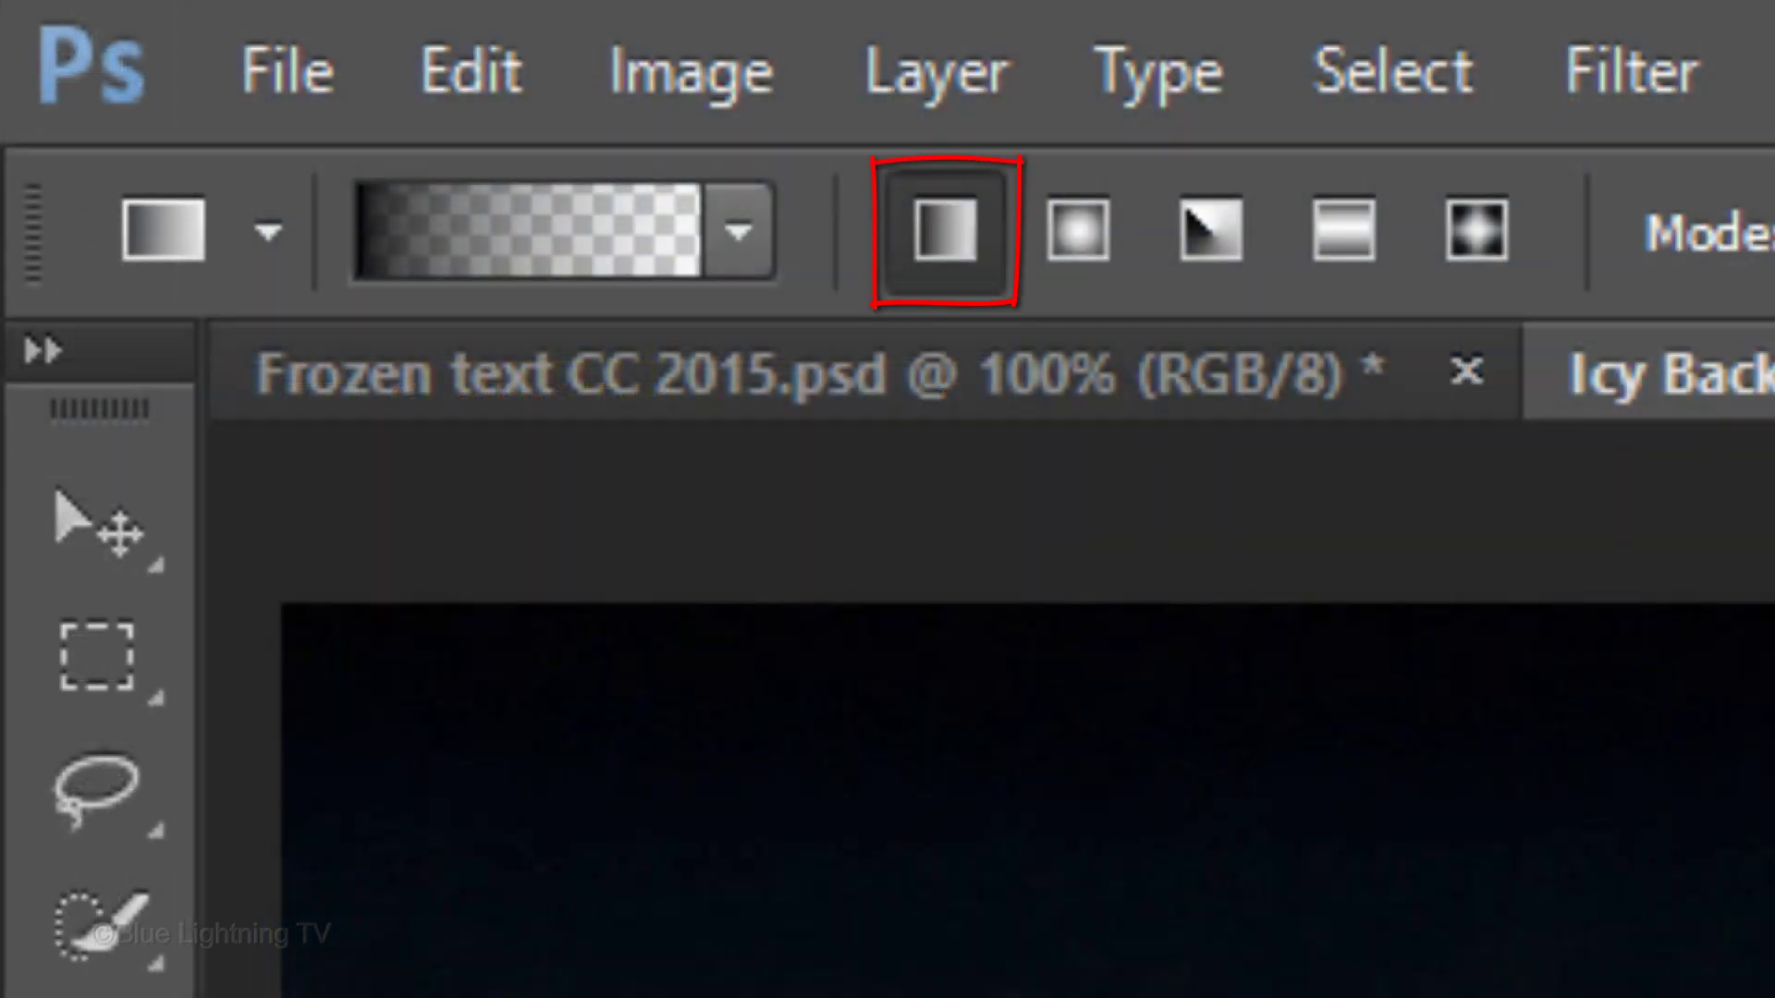
{"action": "left_click", "coordinate": [562, 245]}
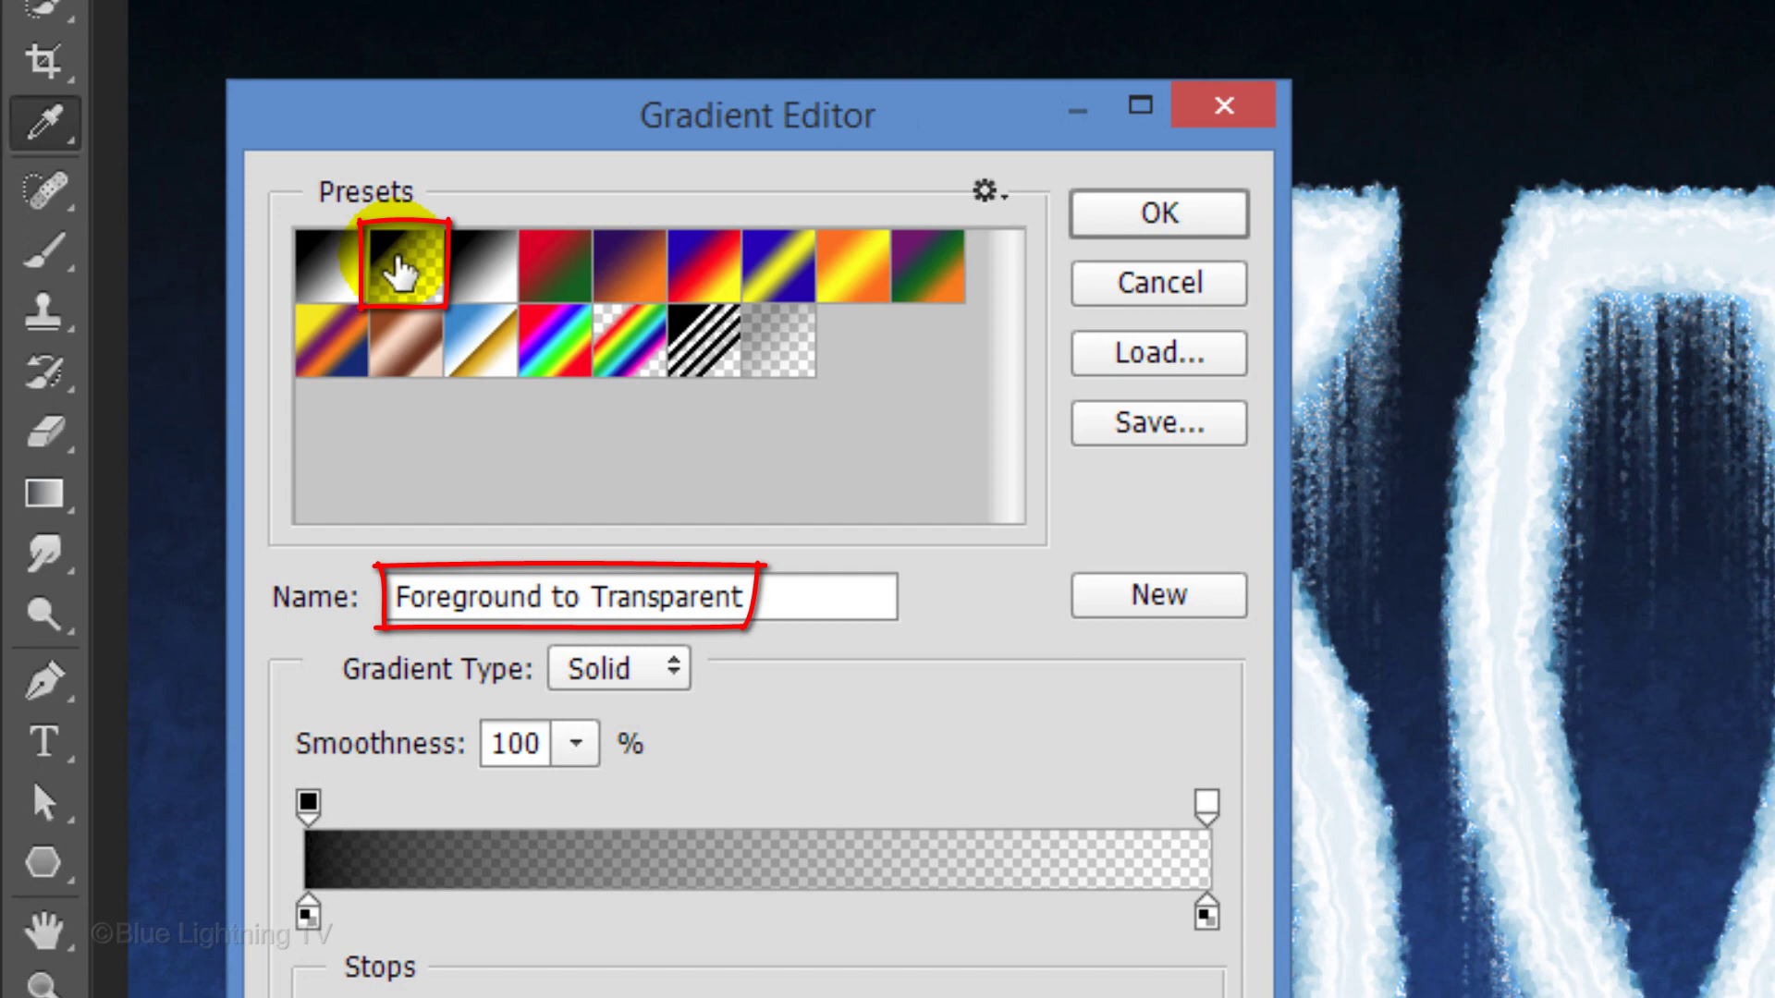
{"action": "left_click", "coordinate": [1161, 222]}
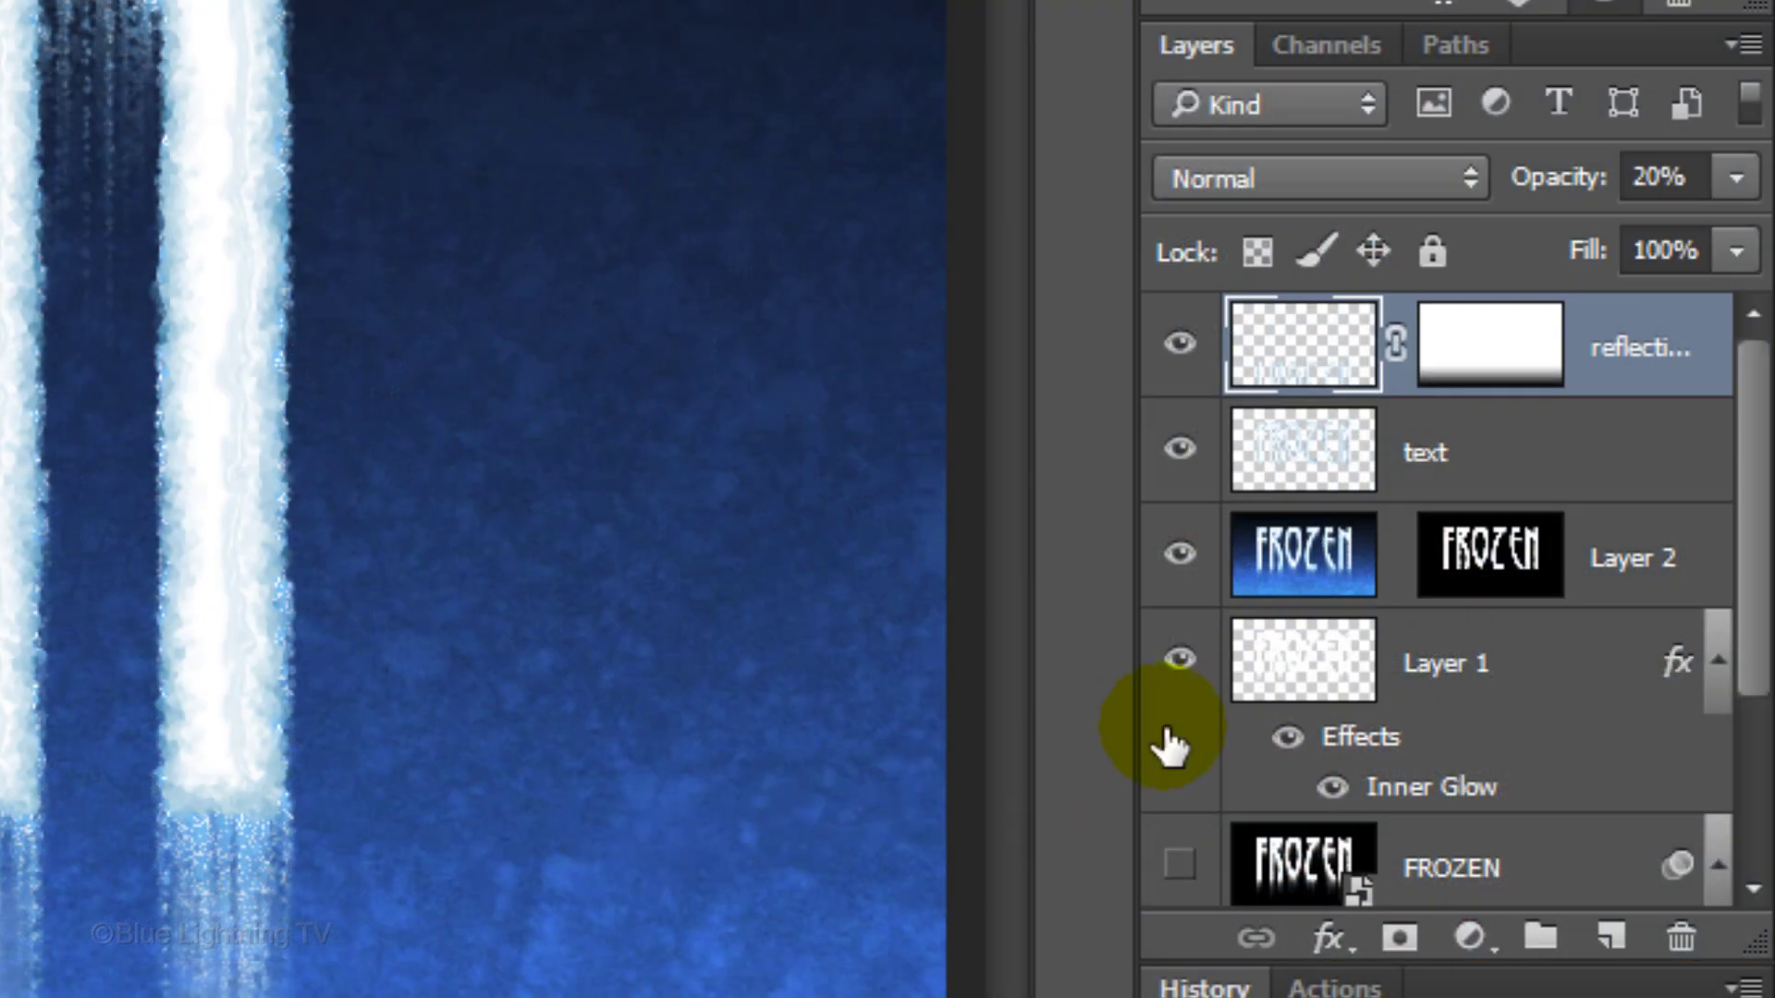
Select Layer 1 and give it its own layer mask
{"action": "left_click", "coordinate": [1299, 688]}
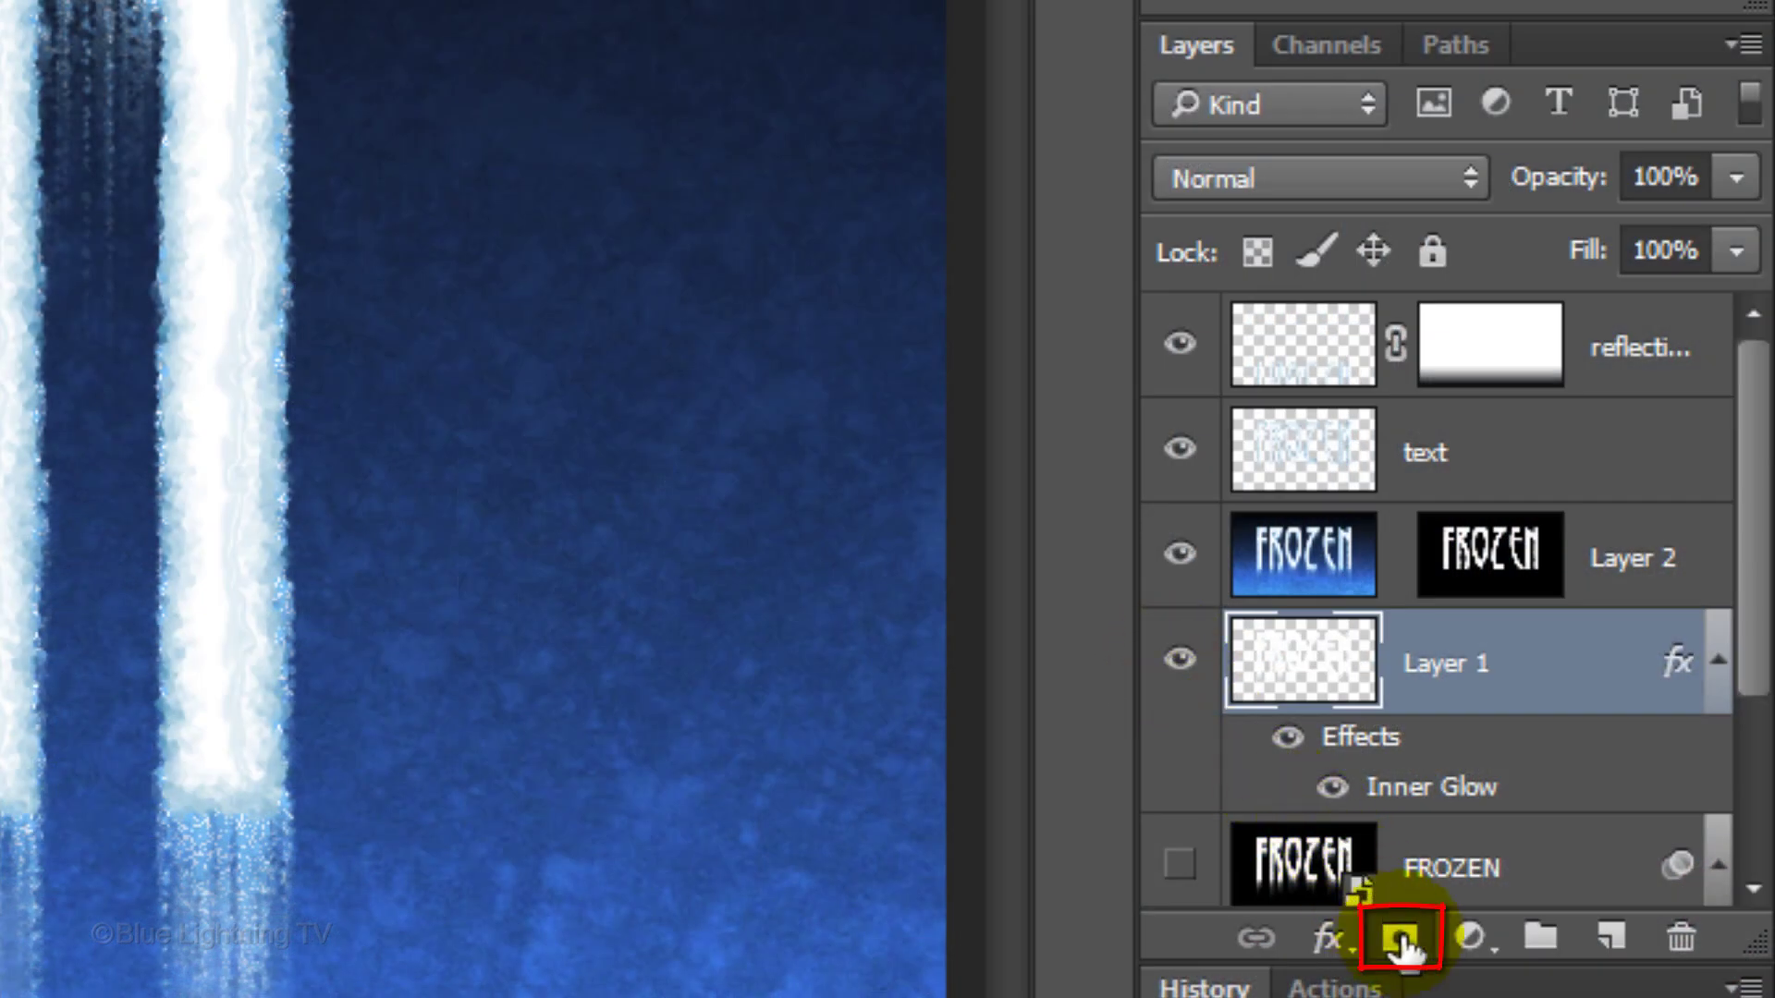
{"action": "left_click", "coordinate": [1400, 941]}
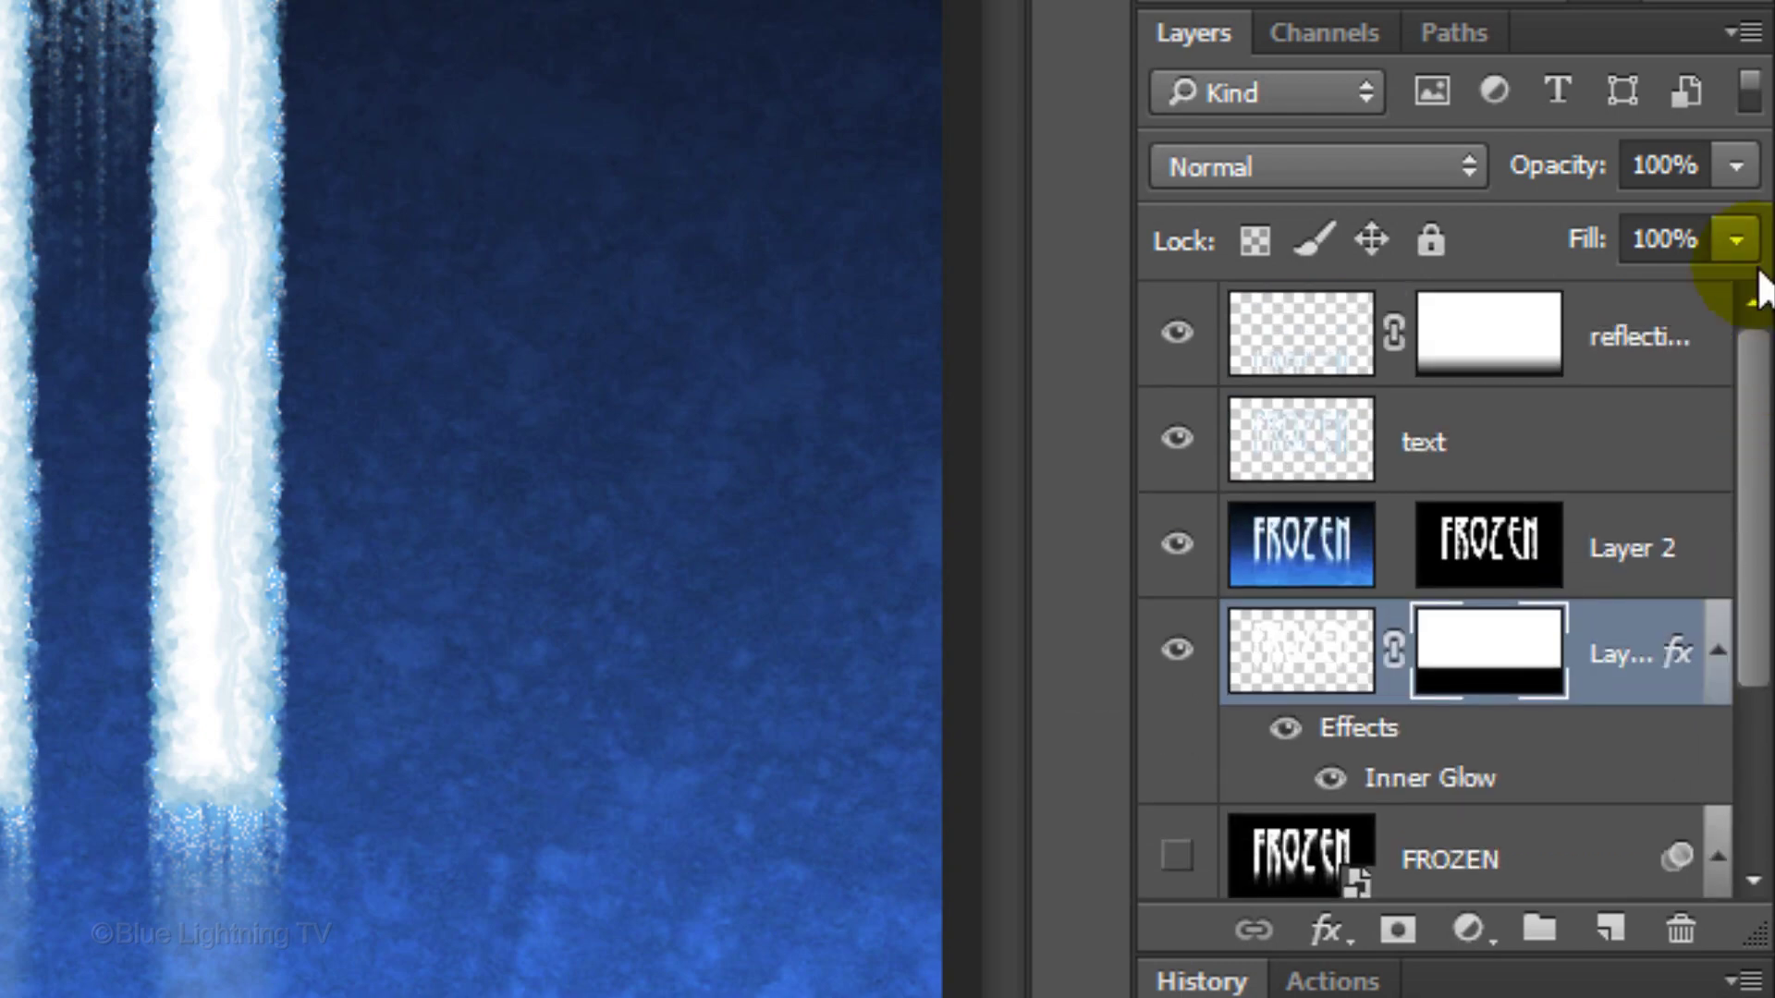
{"action": "left_click", "coordinate": [1308, 335]}
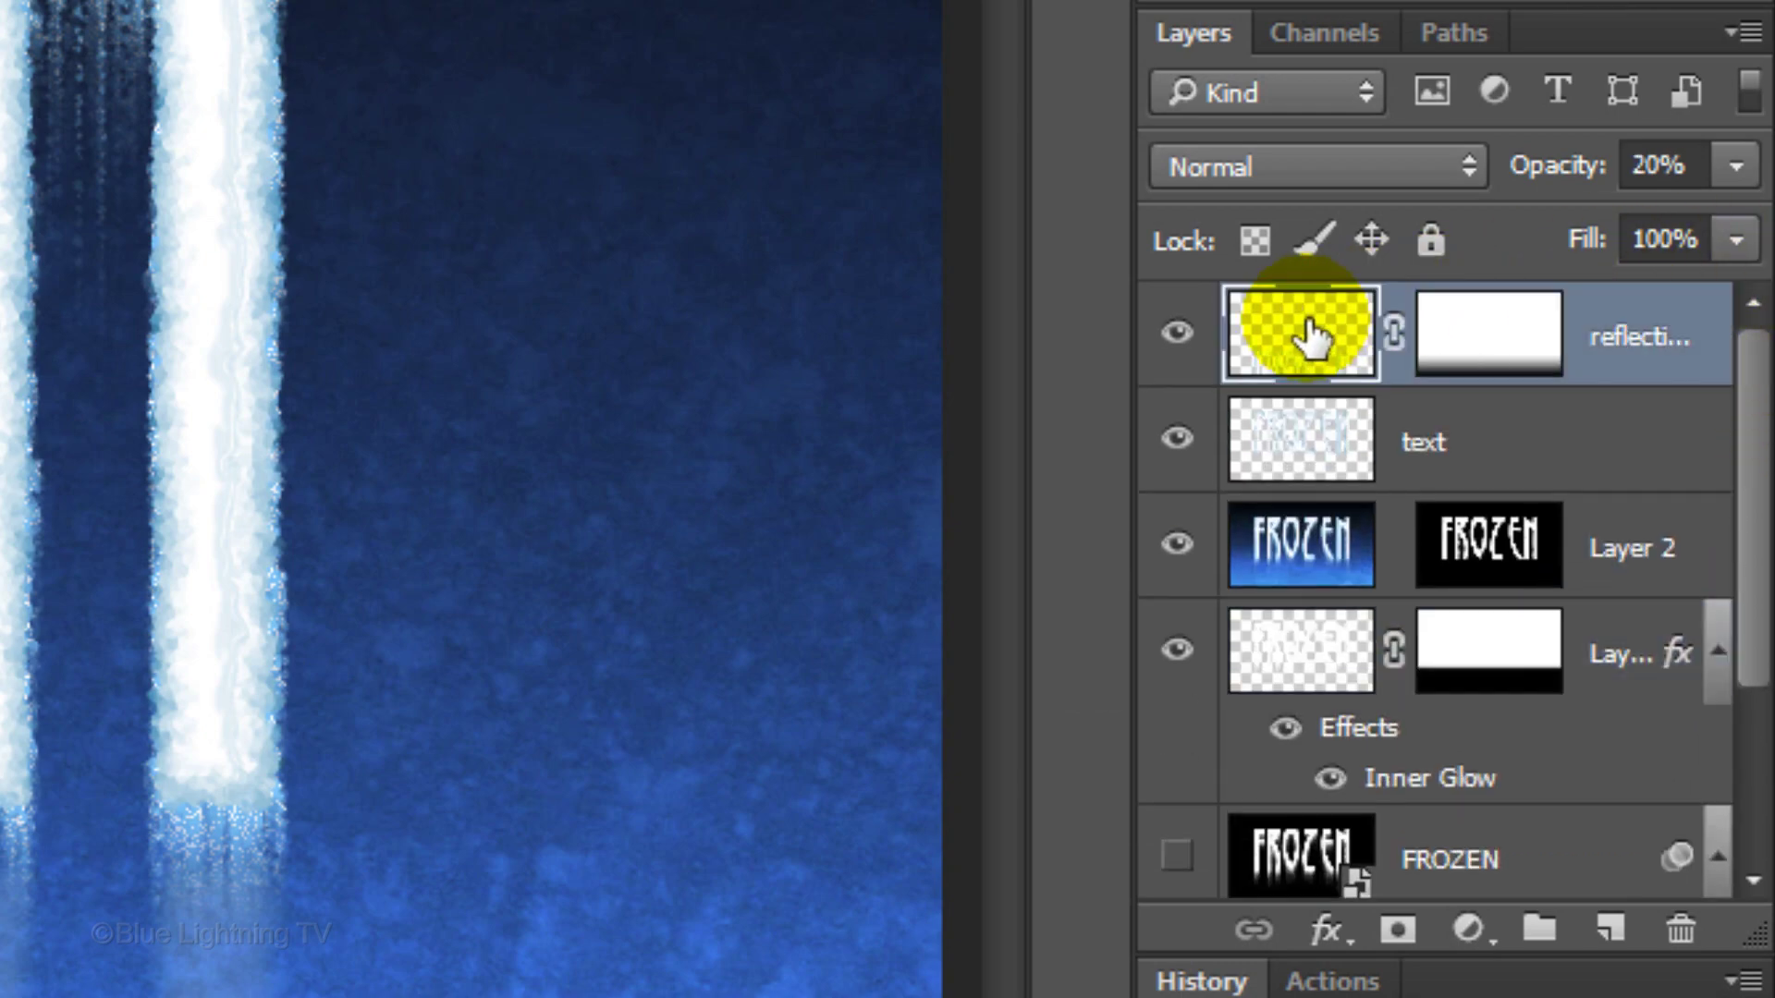